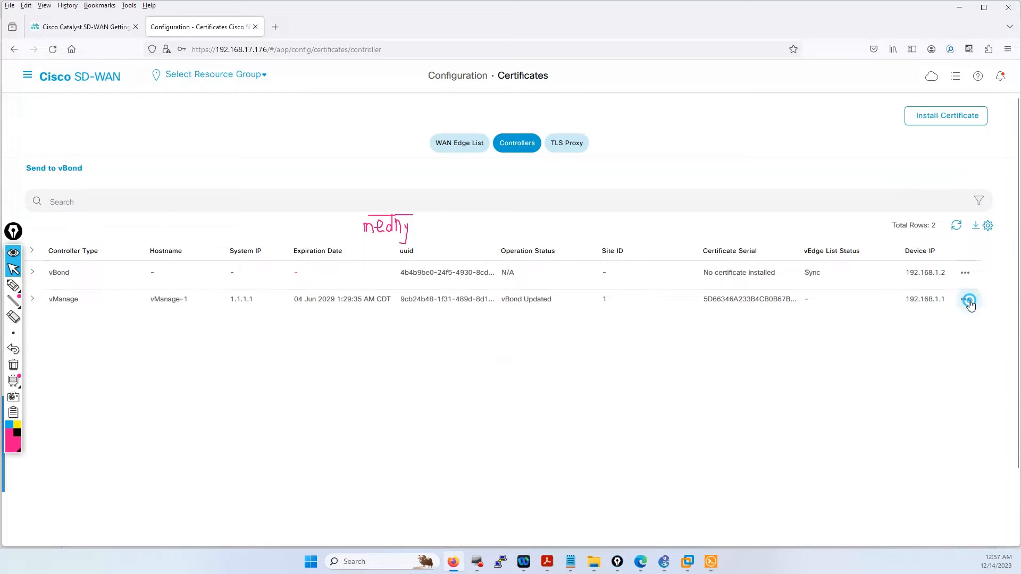
- Show the vManage controller's certificate actions menu, then bring the vSmart-1 terminal forward
left_click(965, 300)
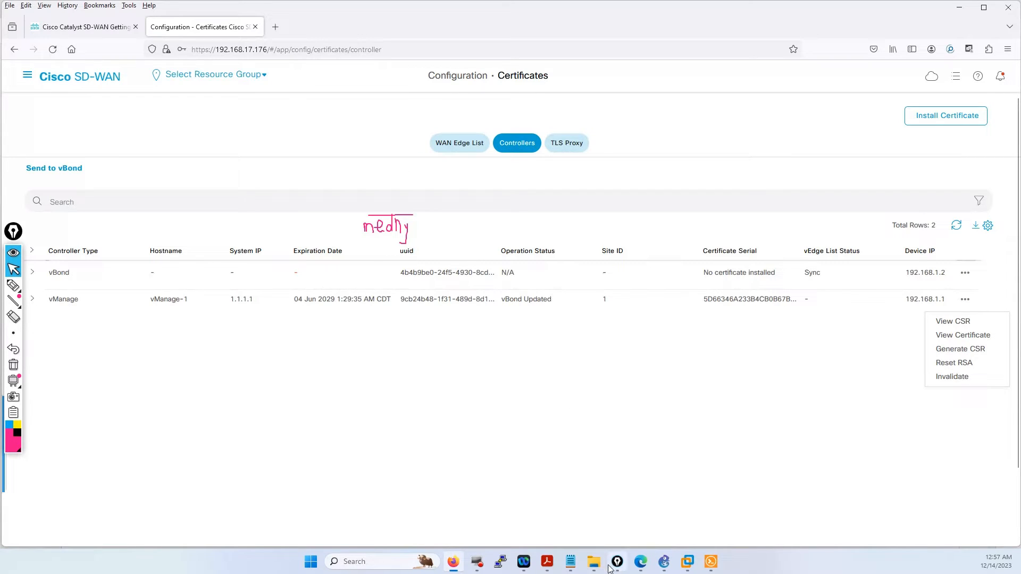
left_click(710, 565)
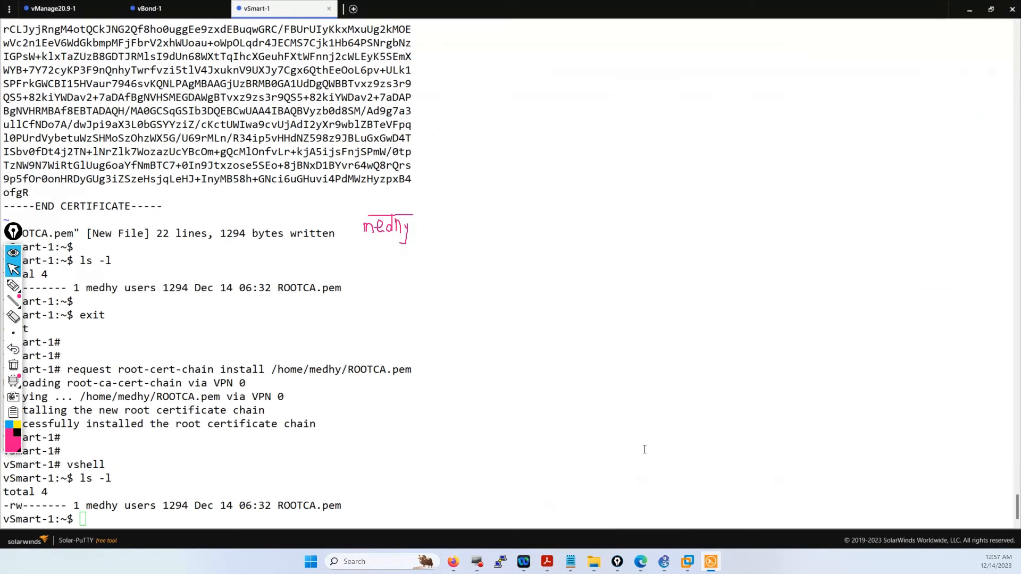
- In the vManage20.9-1 session, start a vim command on the vmanage1_csr file
left_click(72, 6)
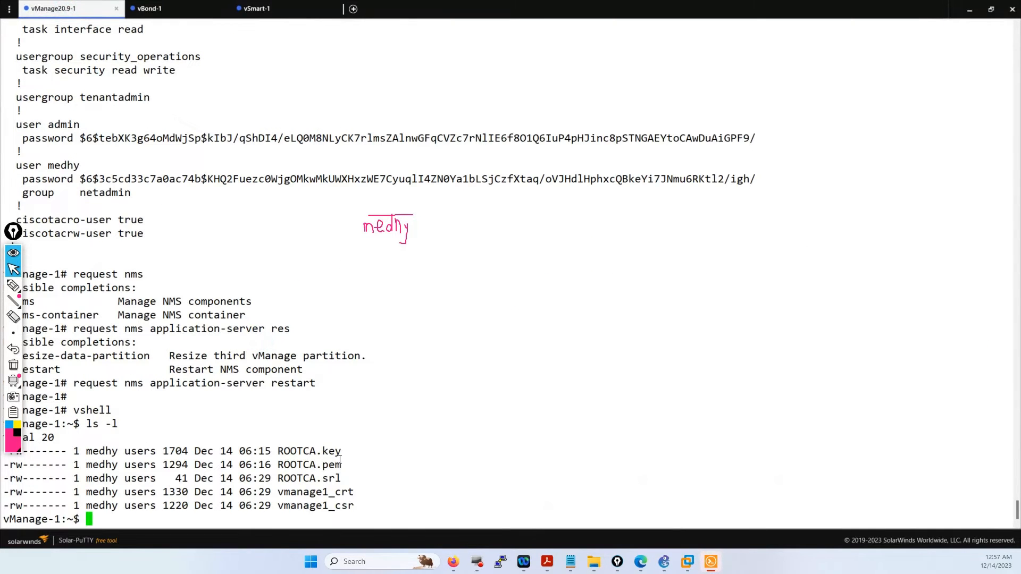
left_click_drag(354, 506, 284, 504)
key("ctrl+c")
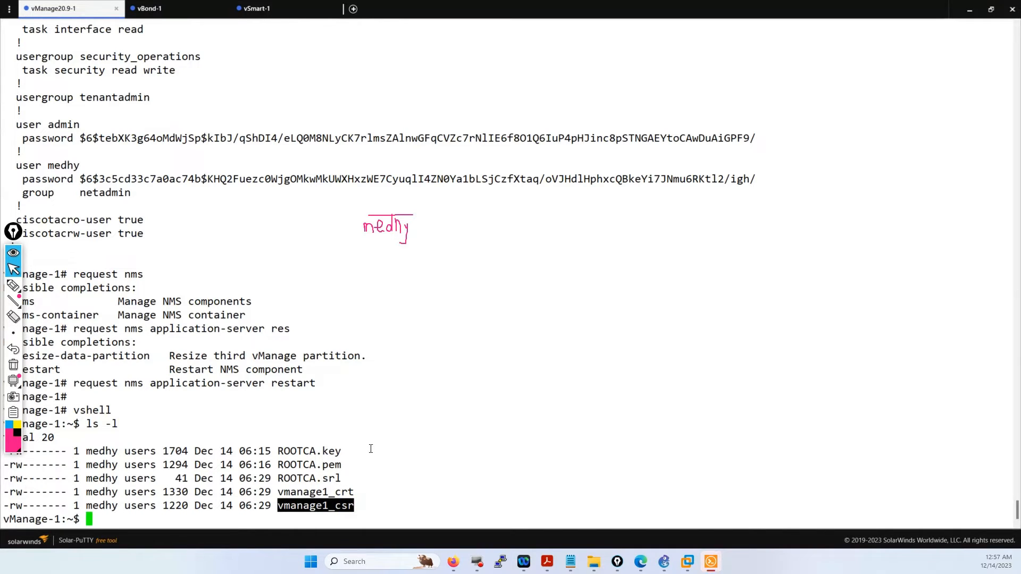
left_click(383, 443)
key("Return")
key("Return")
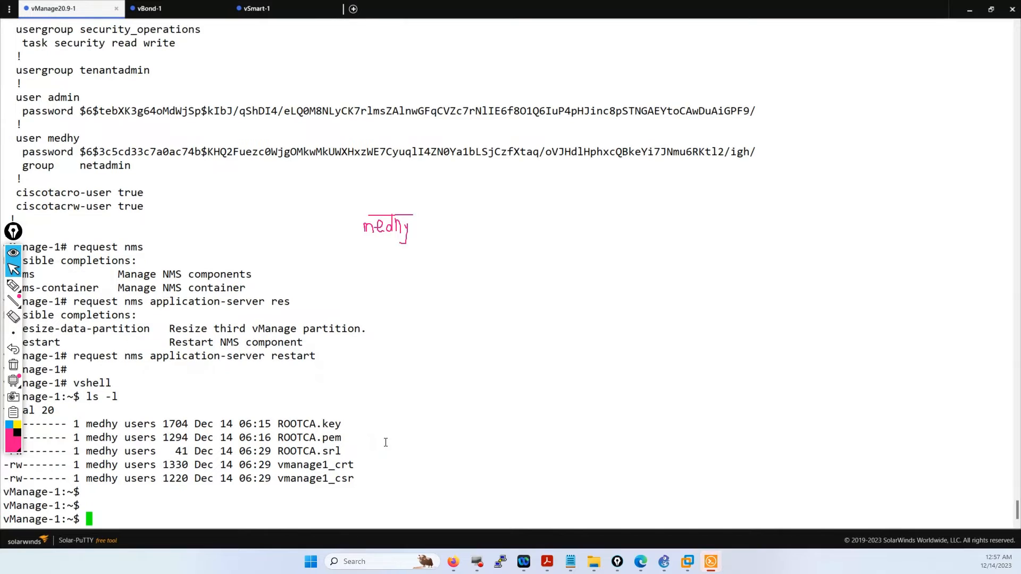
type("vim")
left_click_drag(353, 479, 277, 478)
right_click(296, 527)
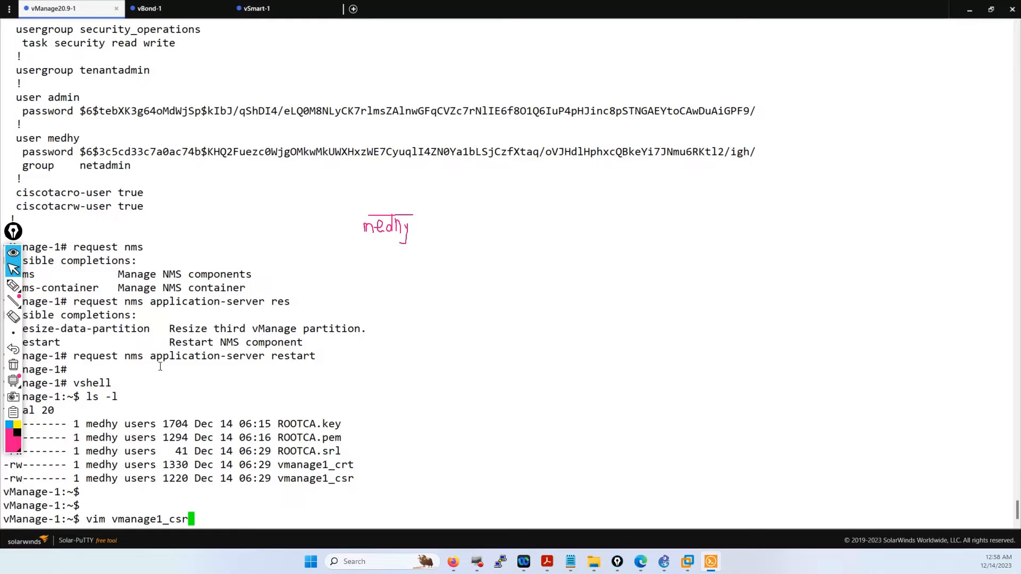
- Replace vim with cat and print the vmanage1_csr certificate request
key("BackSpace")
key("BackSpace")
key("BackSpace")
key("BackSpace")
key("BackSpace")
key("BackSpace")
key("BackSpace")
key("BackSpace")
key("BackSpace")
key("BackSpace")
key("BackSpace")
key("BackSpace")
key("BackSpace")
key("BackSpace")
key("BackSpace")
key("BackSpace")
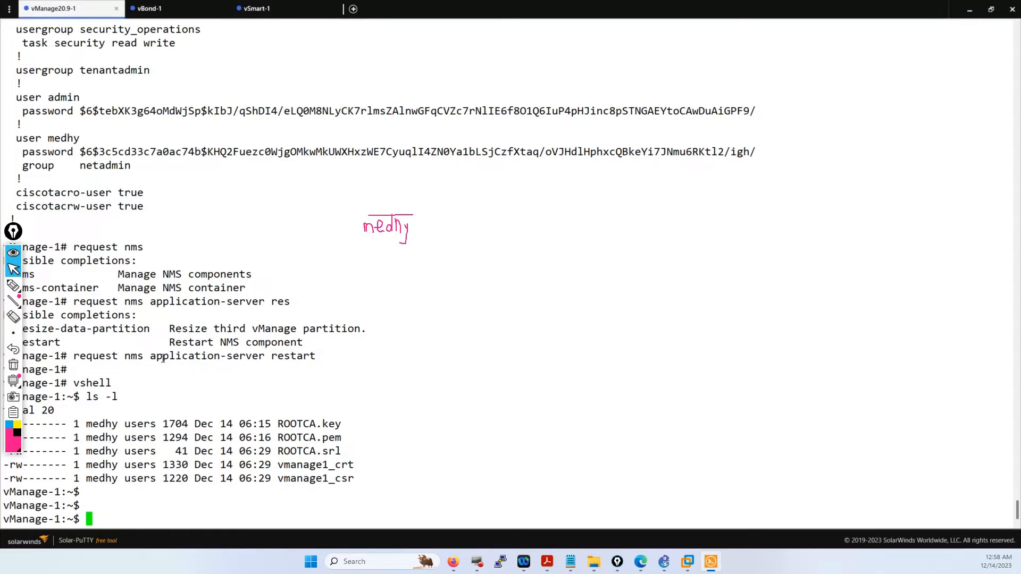
type("cat")
left_click_drag(355, 476, 282, 475)
right_click(282, 475)
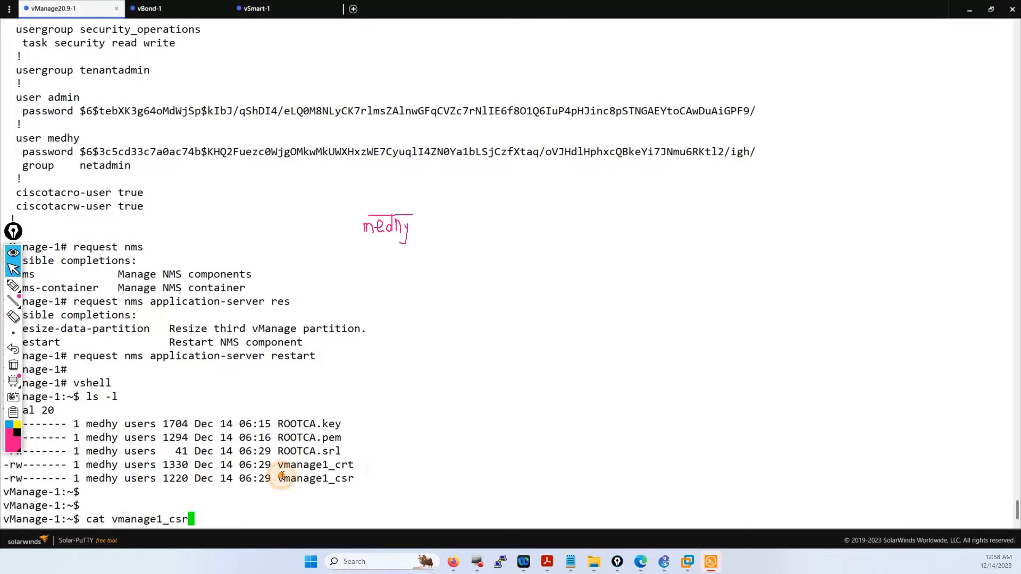
key("Return")
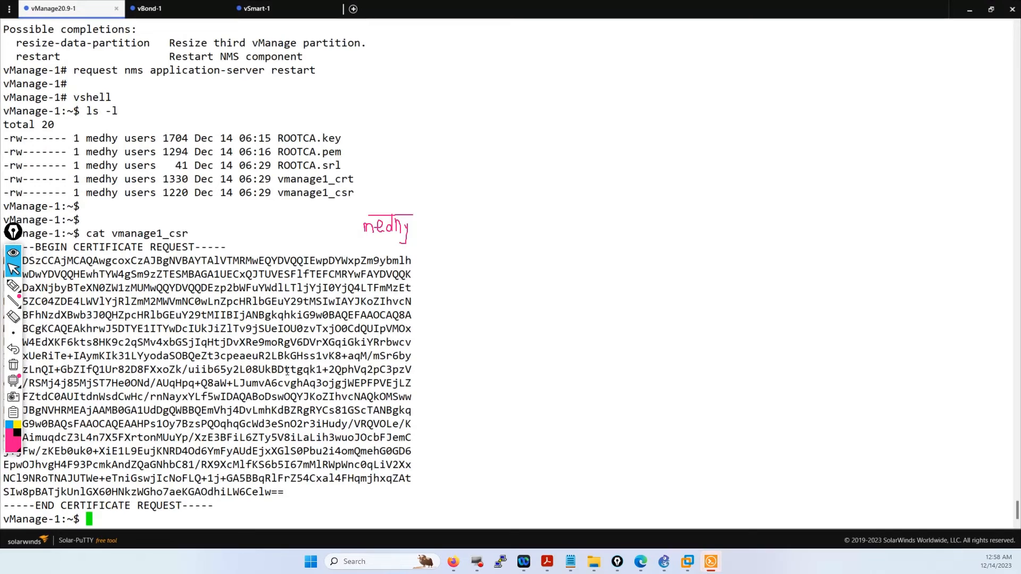
- Scroll through the output and select the vmanage1_crt file name in the listing
left_click_drag(13, 232, 941, 49)
left_click(940, 182)
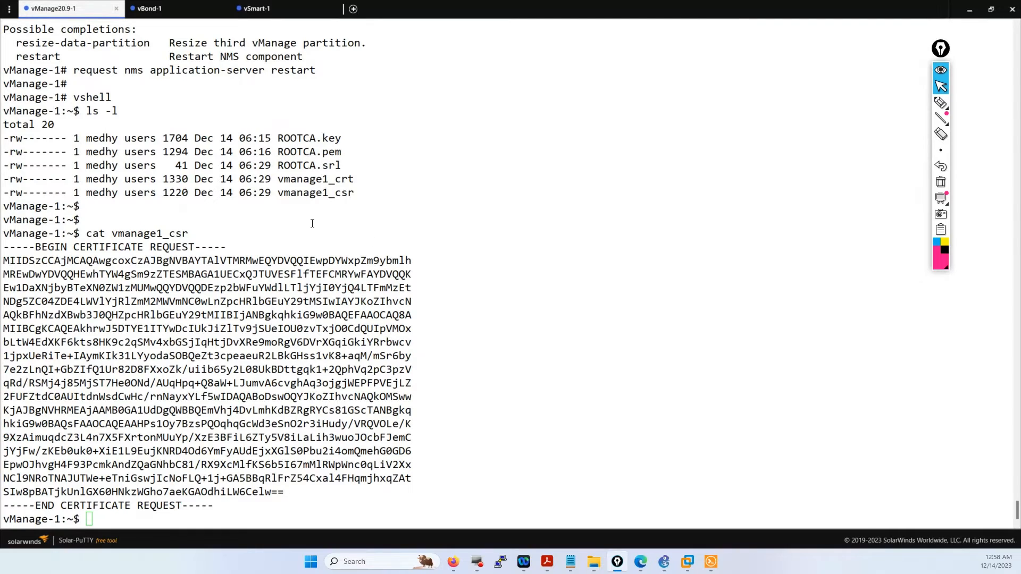
left_click_drag(355, 179, 276, 179)
left_click(276, 179)
- Highlight the openssl x509 command's vmanage_csr input and vmanage_crt output, then advance to page 22
left_click(547, 562)
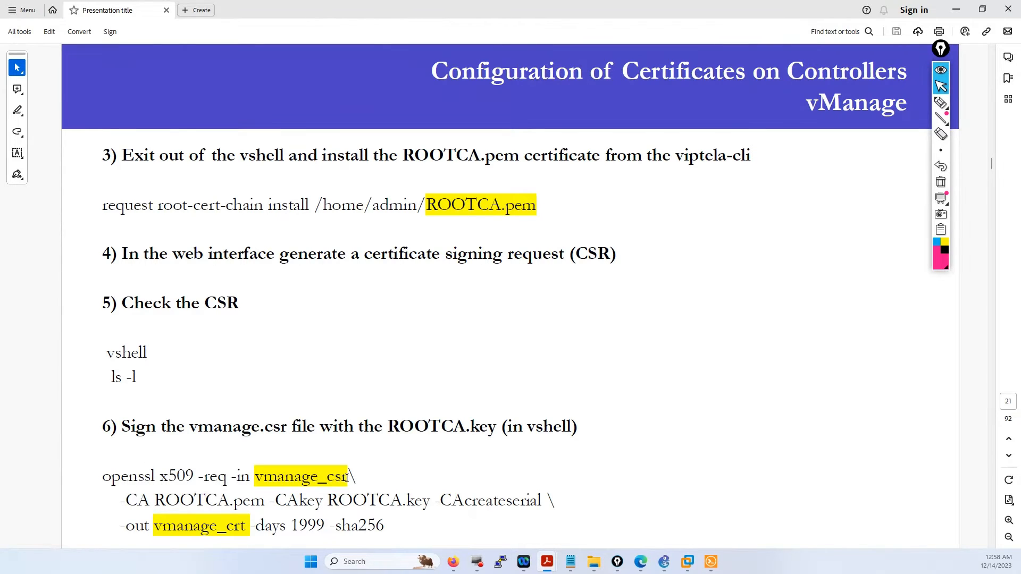
left_click_drag(348, 477, 257, 475)
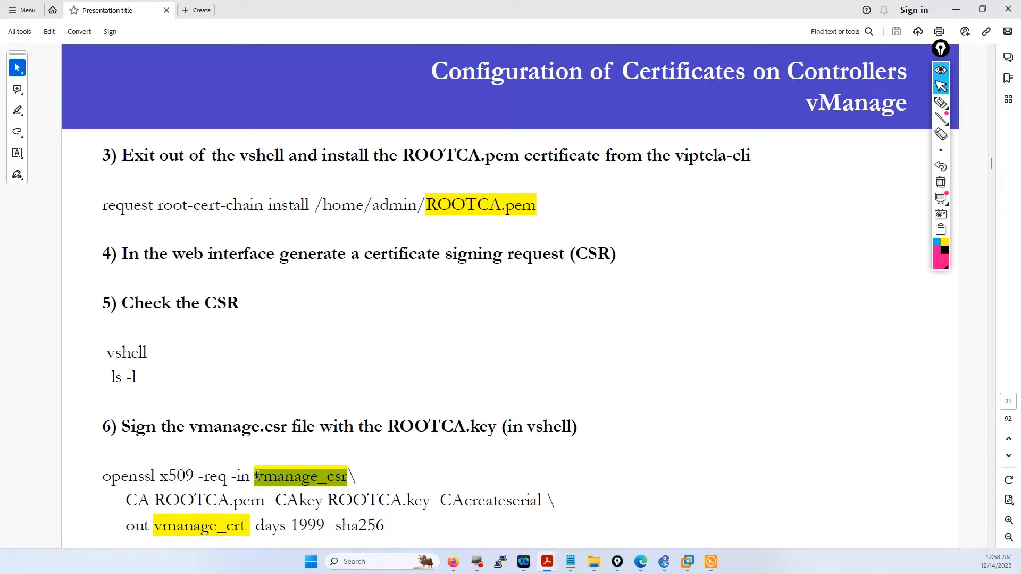
left_click_drag(154, 526, 245, 526)
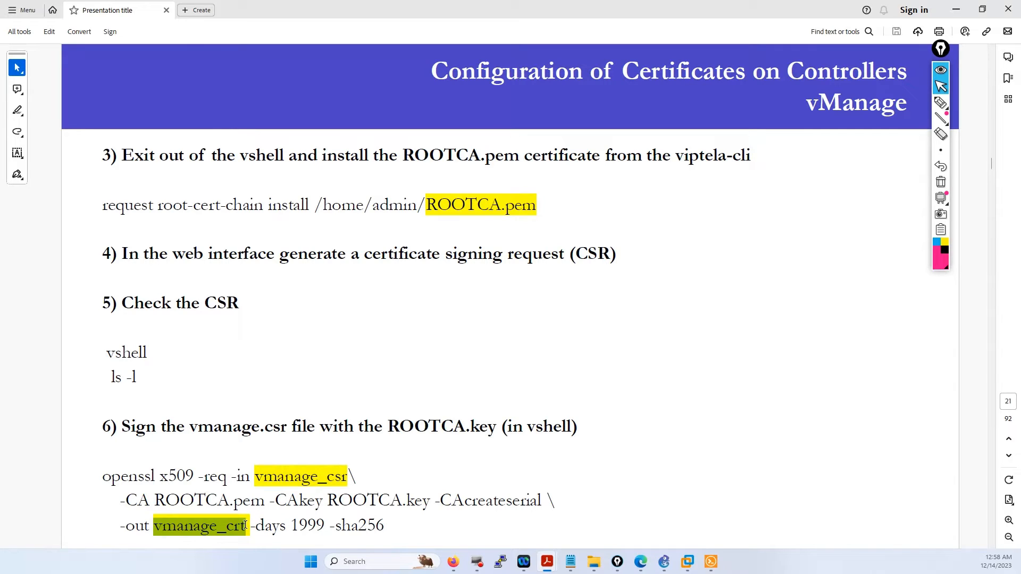
left_click_drag(392, 528, 118, 480)
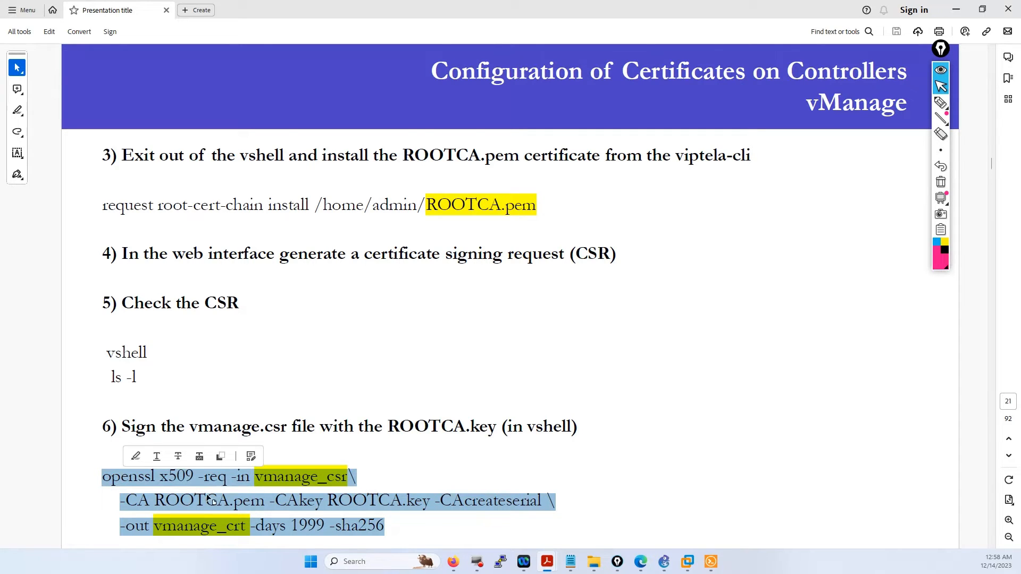
scroll(327, 324, "down", 1)
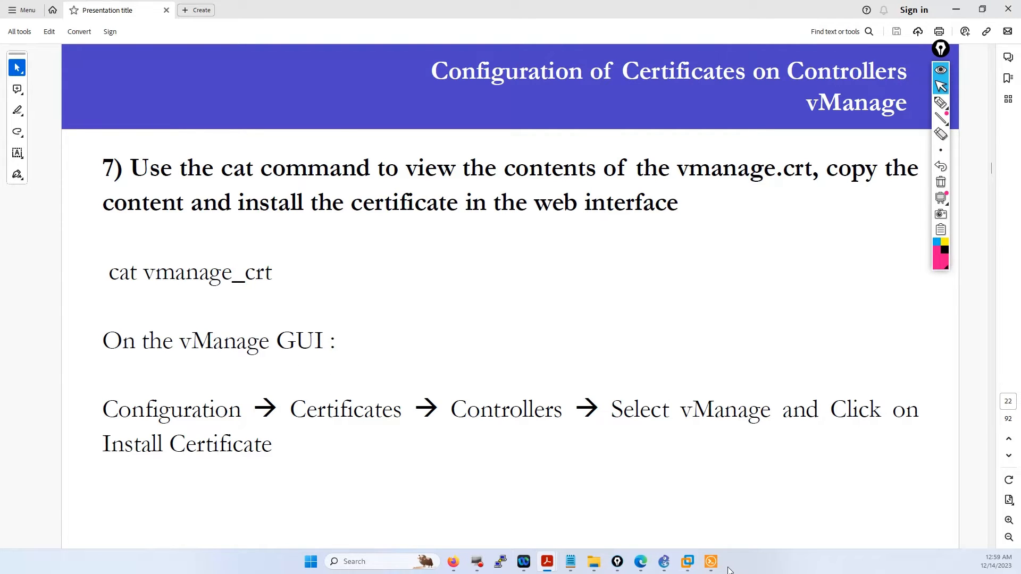
left_click(711, 561)
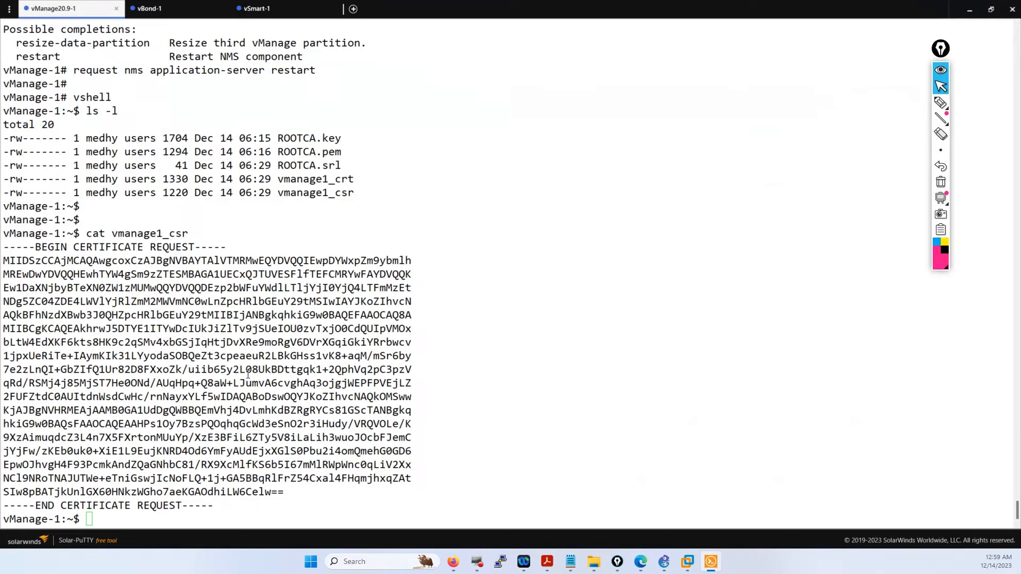
- Paste the vmanage1_crt name at the prompt, then cancel that incomplete command
left_click_drag(353, 181, 277, 180)
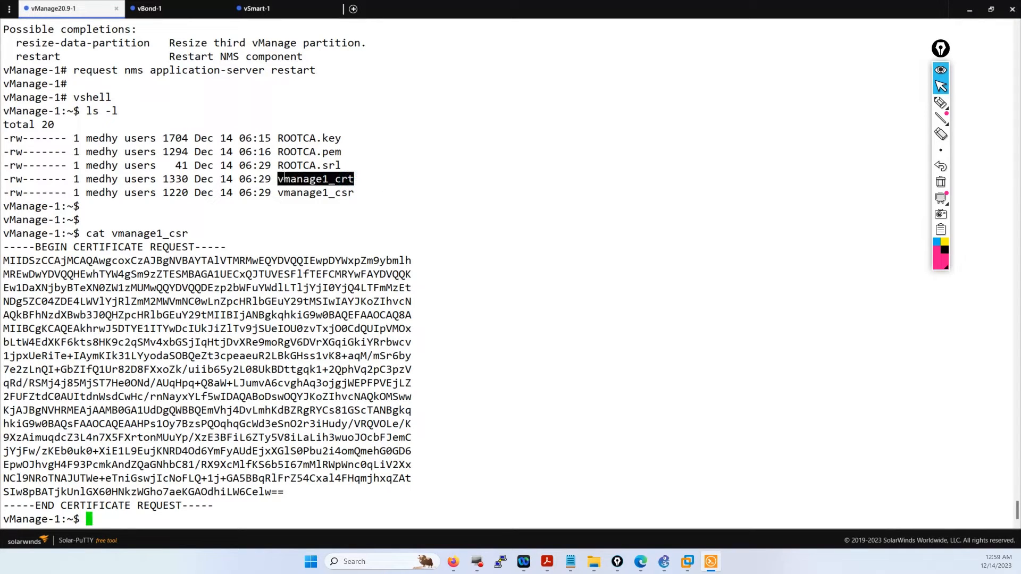
right_click(279, 180)
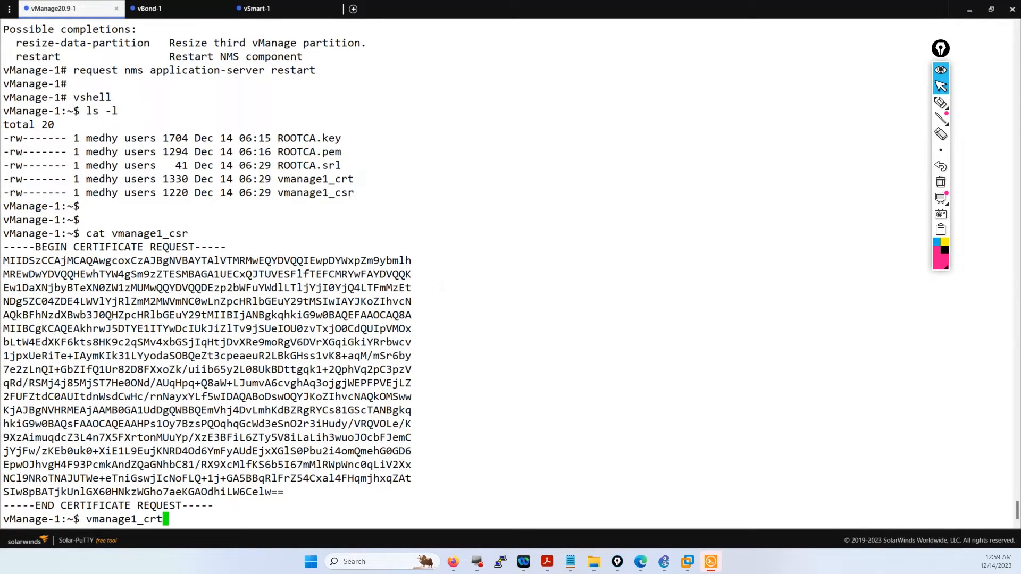
key("Left")
key("Left")
key("Left")
key("Left")
key("Left")
key("Left")
key("Left")
key("Left")
key("Left")
key("Left")
key("Left")
key("Left")
key("ctrl+c")
key("Return")
key("Return")
key("Return")
key("Return")
key("Return")
key("Return")
key("Return")
key("Return")
key("Return")
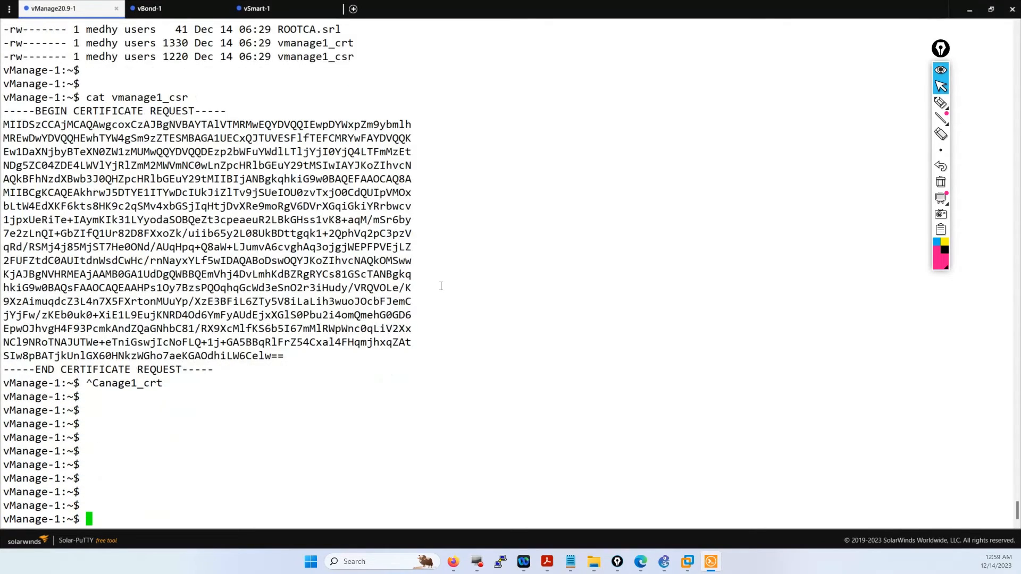
- Run 'cat vmanage1_crt' and copy the full BEGIN-to-END certificate block
type("cat vmanage1_crt")
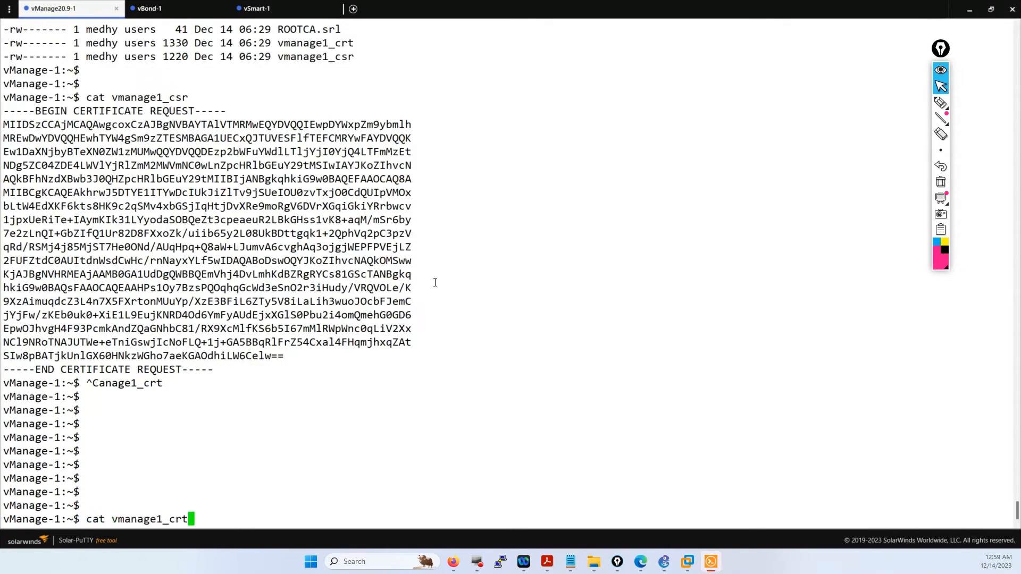
key("Return")
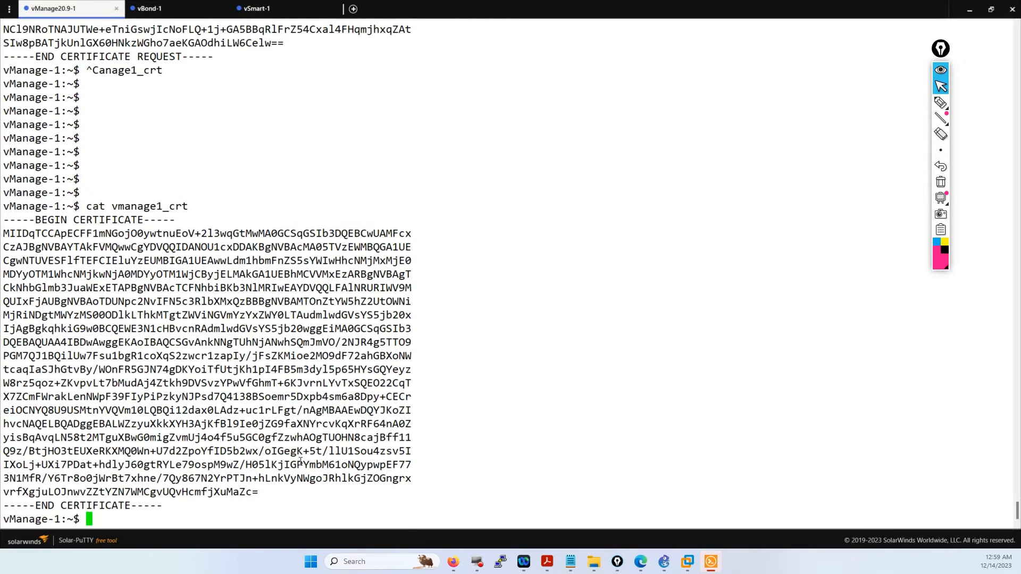
left_click_drag(186, 505, 6, 224)
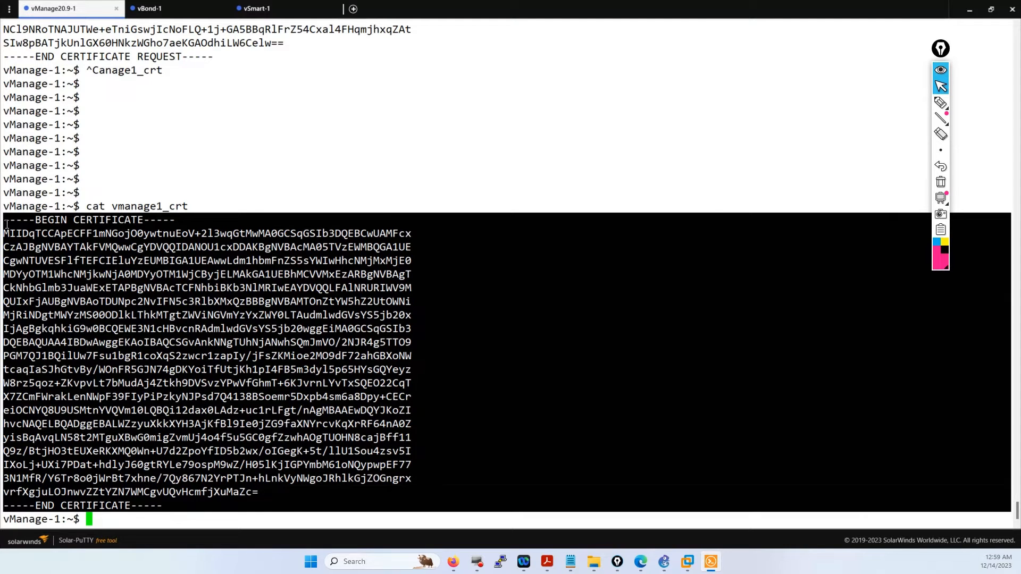
left_click(662, 323)
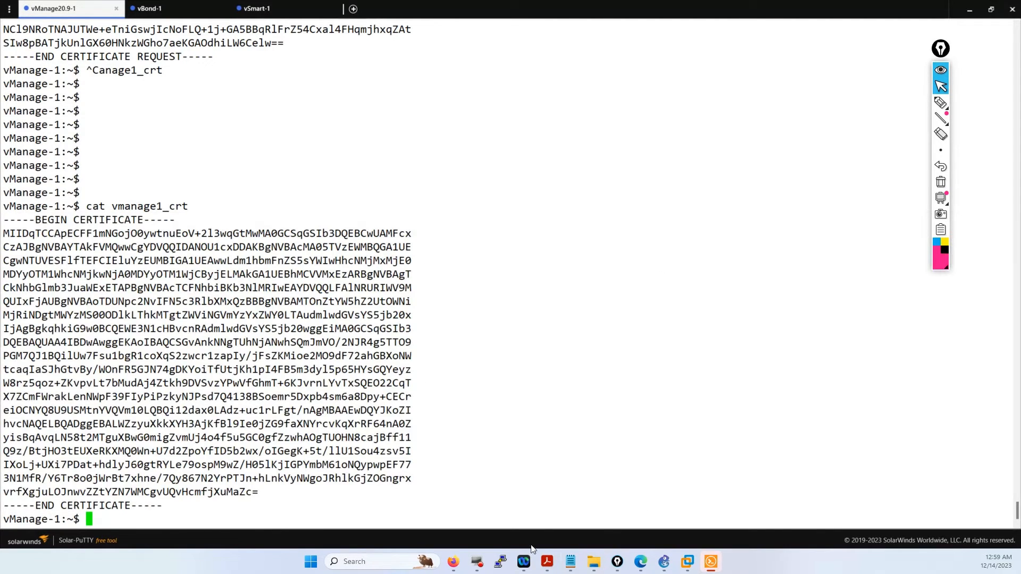
- On the Controllers certificates page, open Install Certificate and cancel it without installing
mouse_move(453, 563)
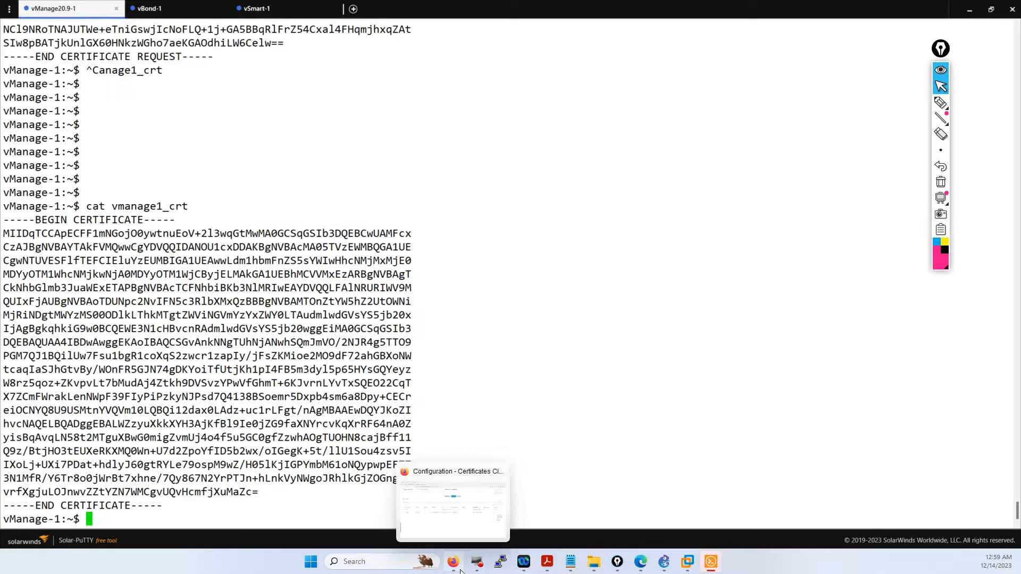
left_click(446, 476)
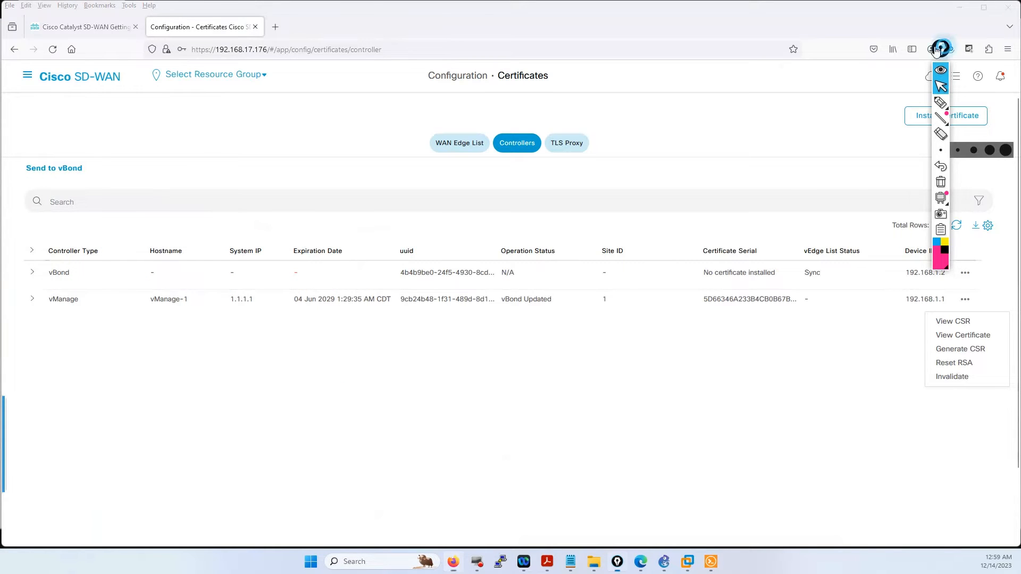
left_click_drag(936, 50, 788, 55)
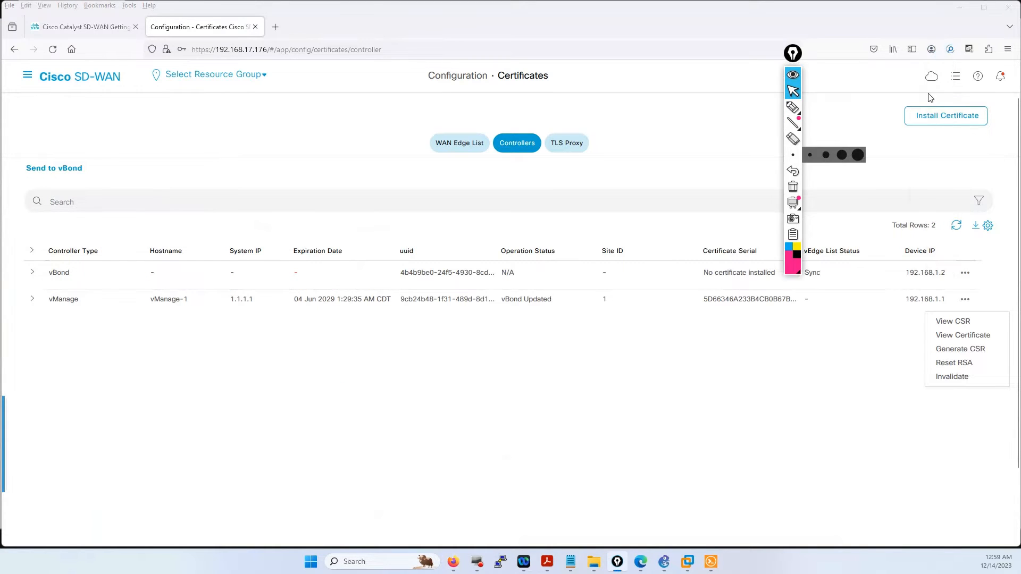
left_click(954, 117)
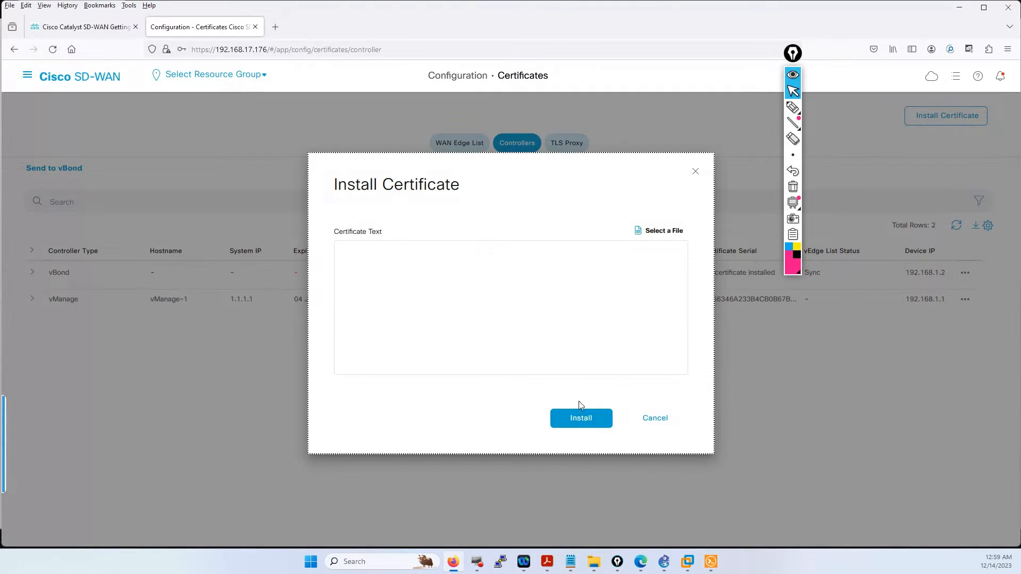
left_click(653, 416)
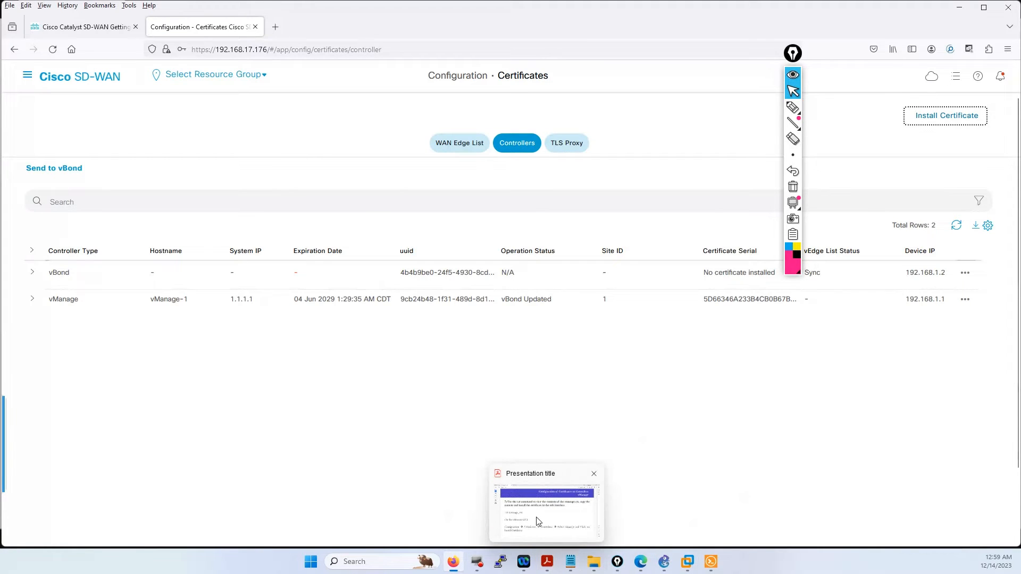
left_click(537, 516)
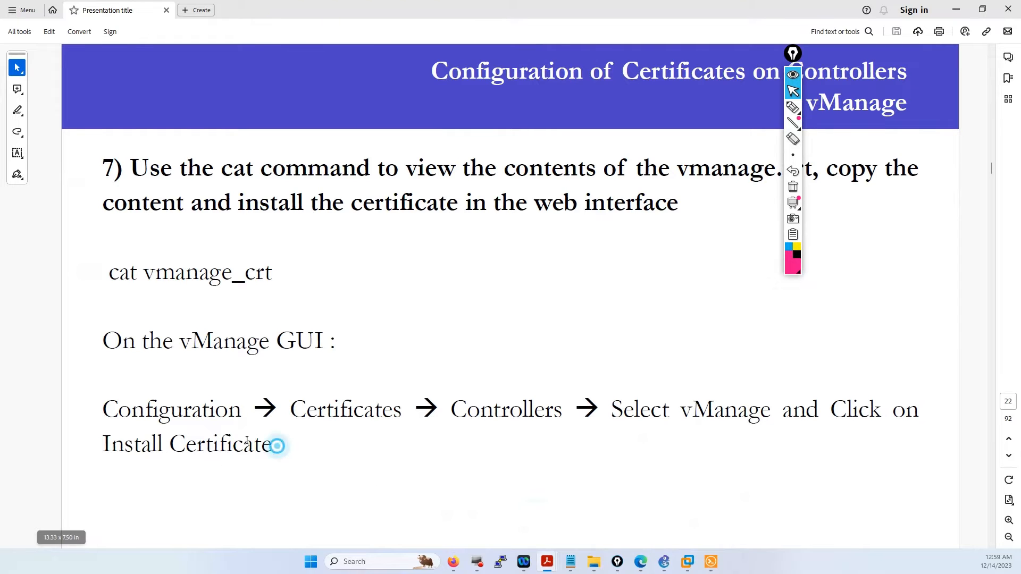
- Highlight the vManage GUI steps and advance to page 23, the additional settings slide
left_click_drag(273, 445, 171, 312)
scroll(471, 418, "down", 1)
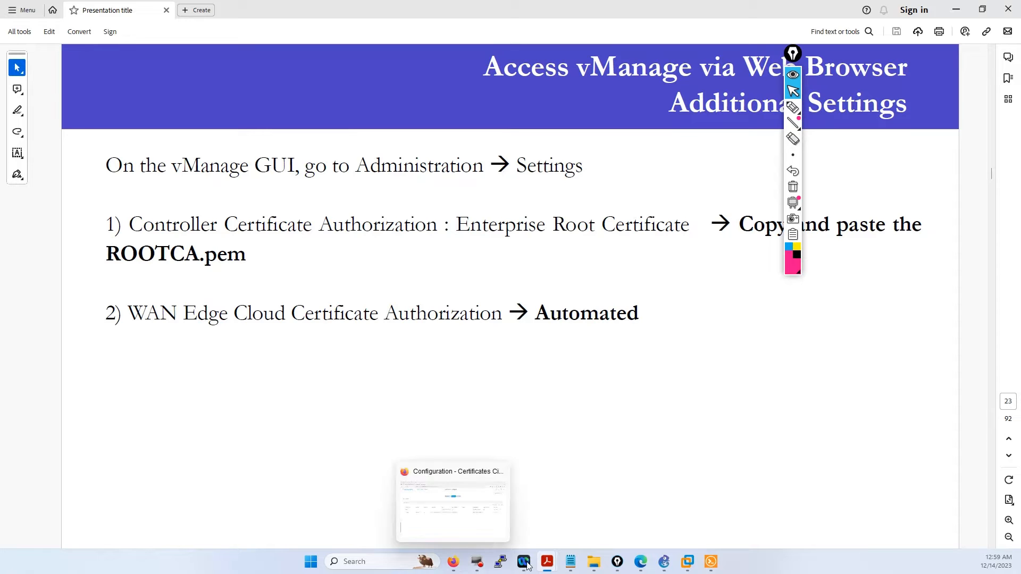
left_click(705, 563)
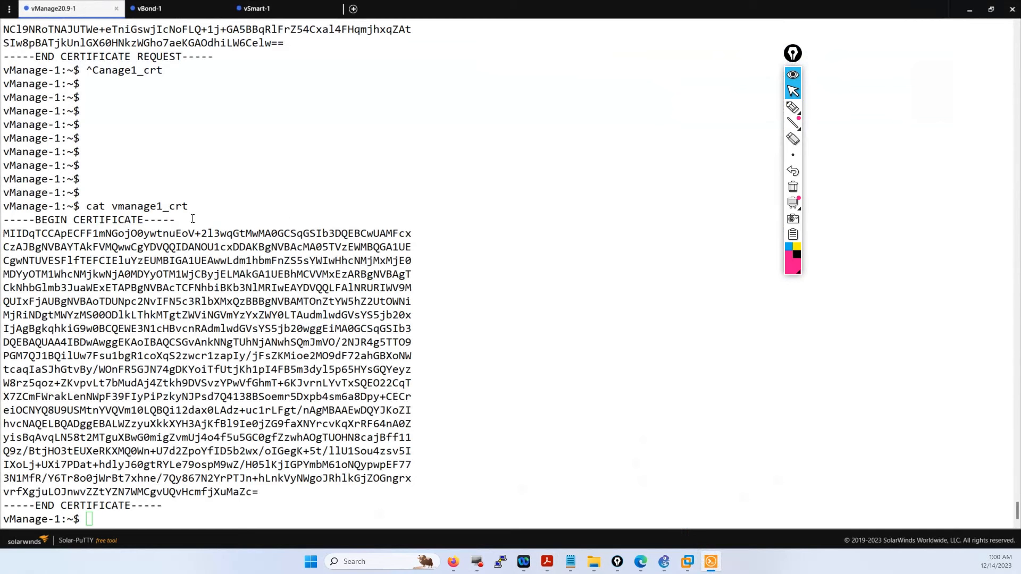
- Locate ROOTCA.pem in the ls -l listing, then switch back to the vManage certificates page
scroll(162, 225, "up", 12)
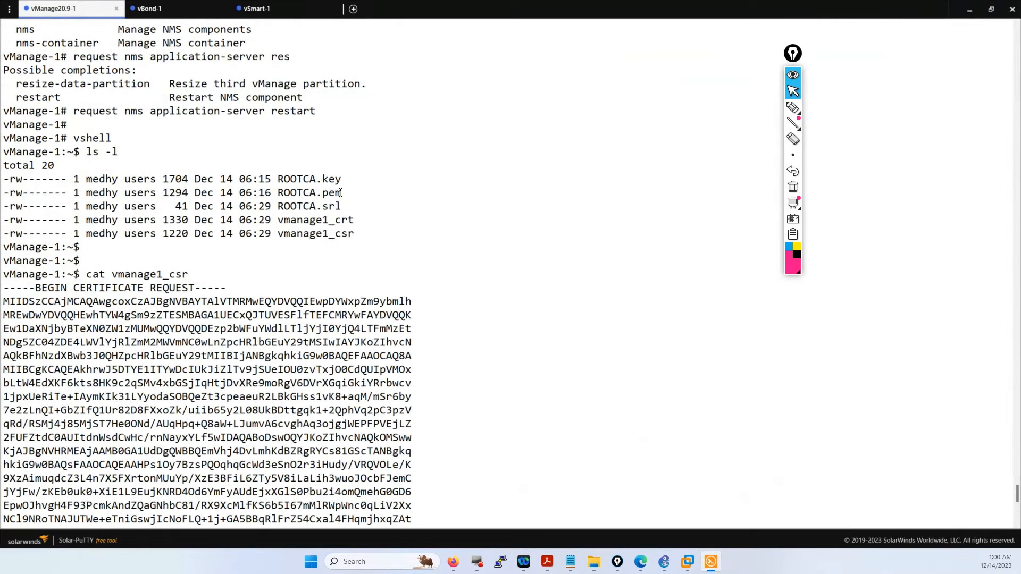
left_click_drag(341, 193, 281, 193)
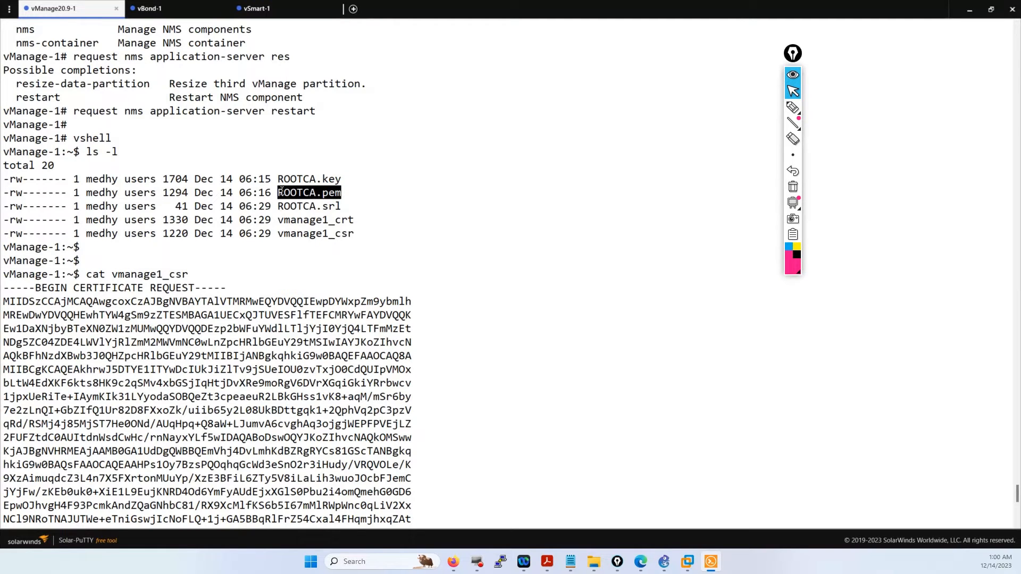
left_click(477, 466)
mouse_move(455, 567)
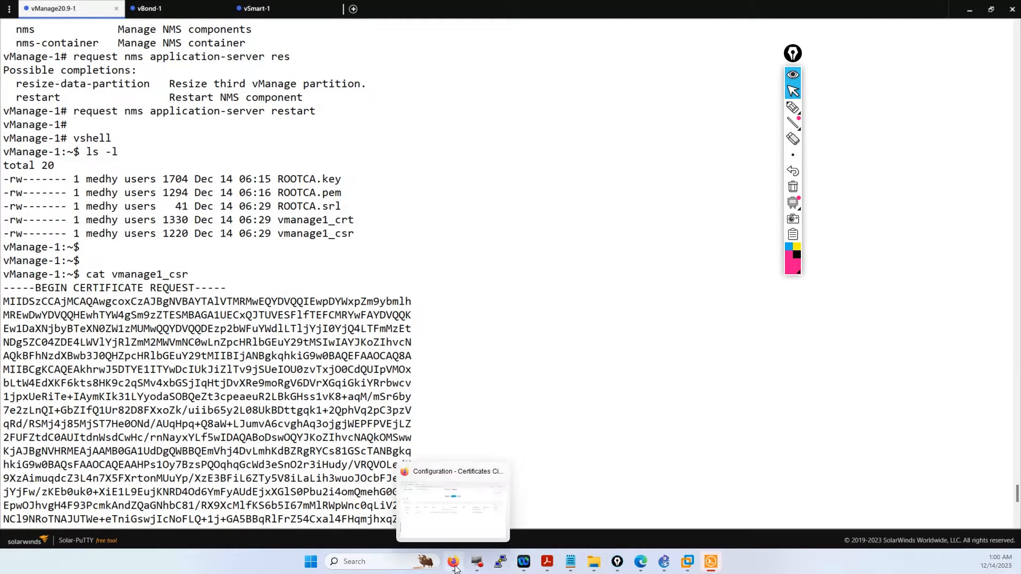
left_click(442, 479)
left_click(23, 80)
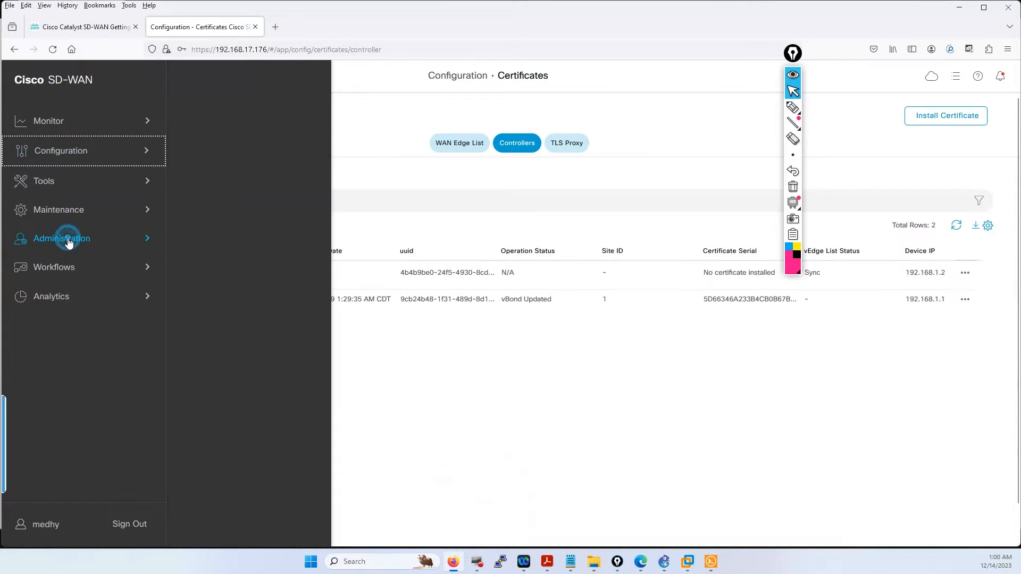
- In Administration > Settings, review the Enterprise Controller Certificate Authorization and cancel without saving
left_click(68, 238)
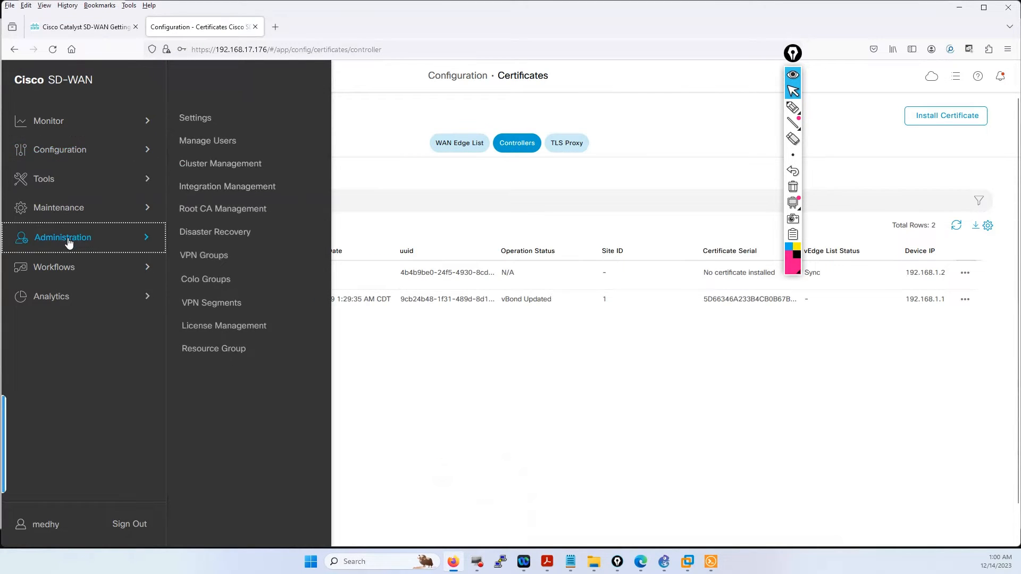
left_click(194, 119)
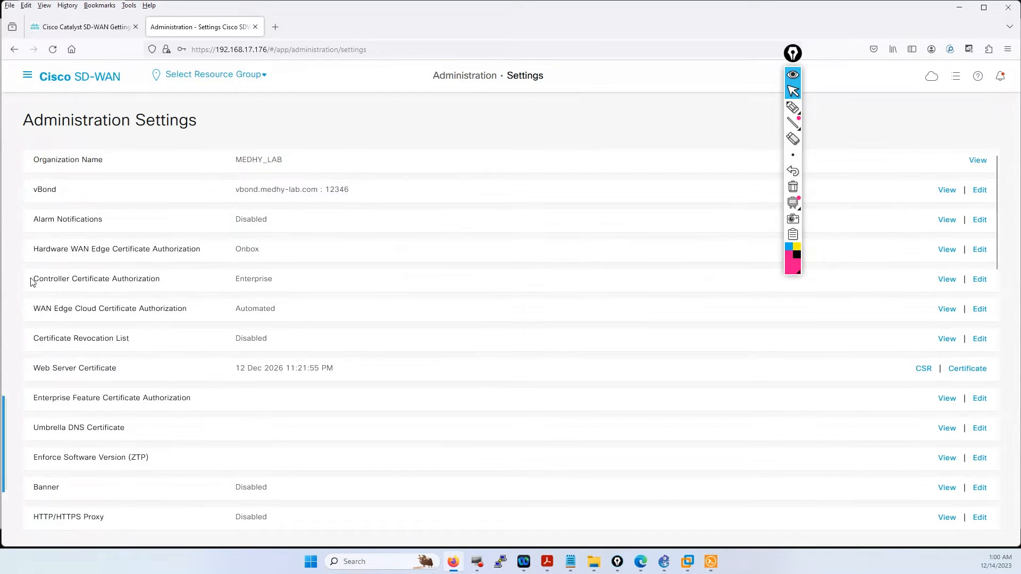
left_click_drag(30, 278, 164, 282)
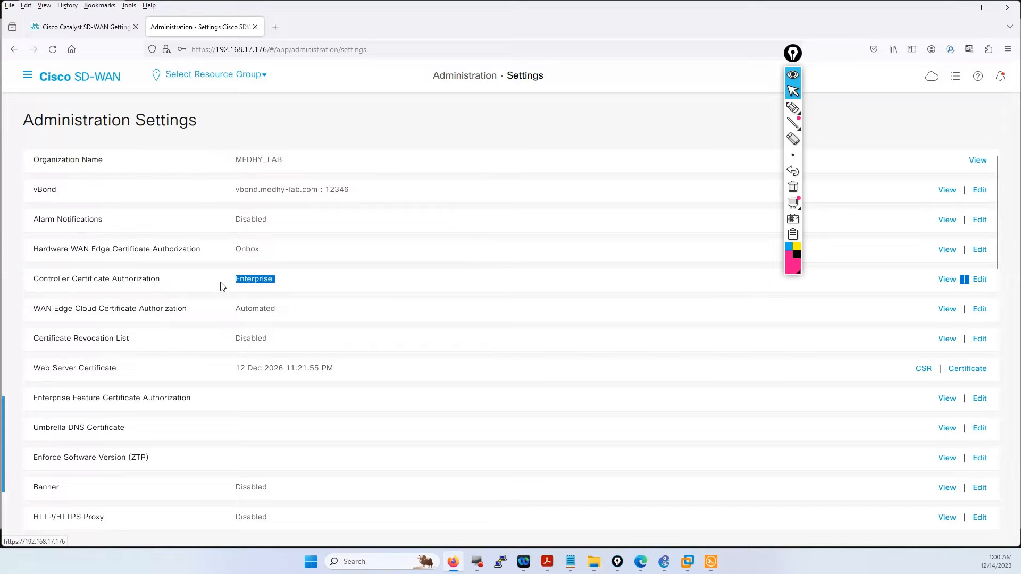
left_click(981, 280)
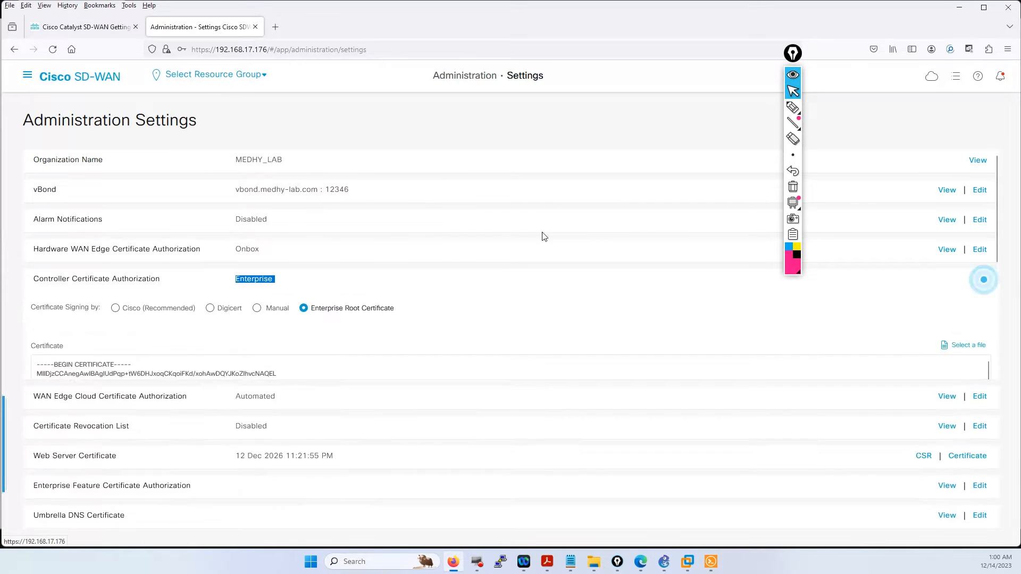
scroll(342, 422, "down", 10)
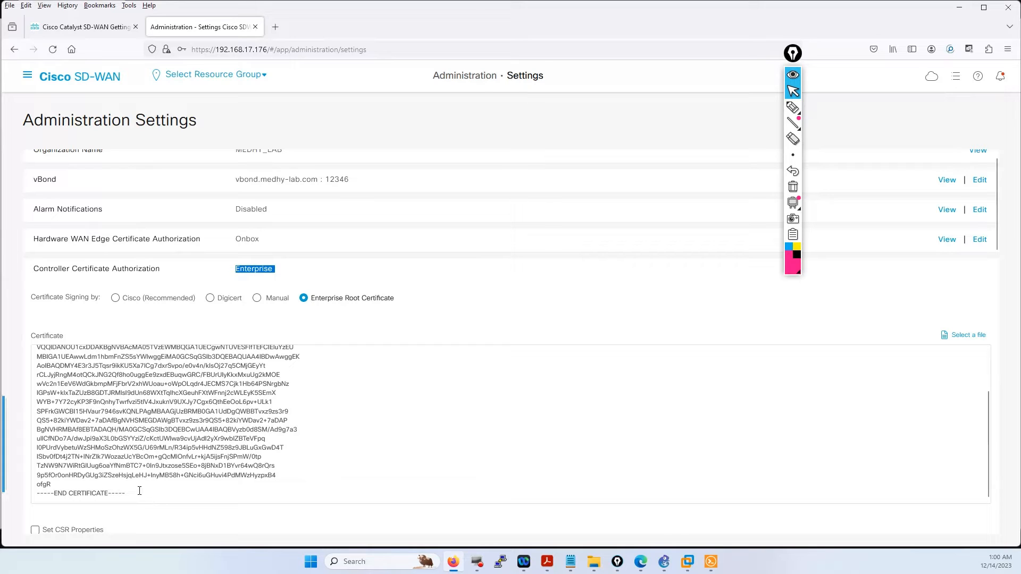
left_click_drag(139, 491, 51, 339)
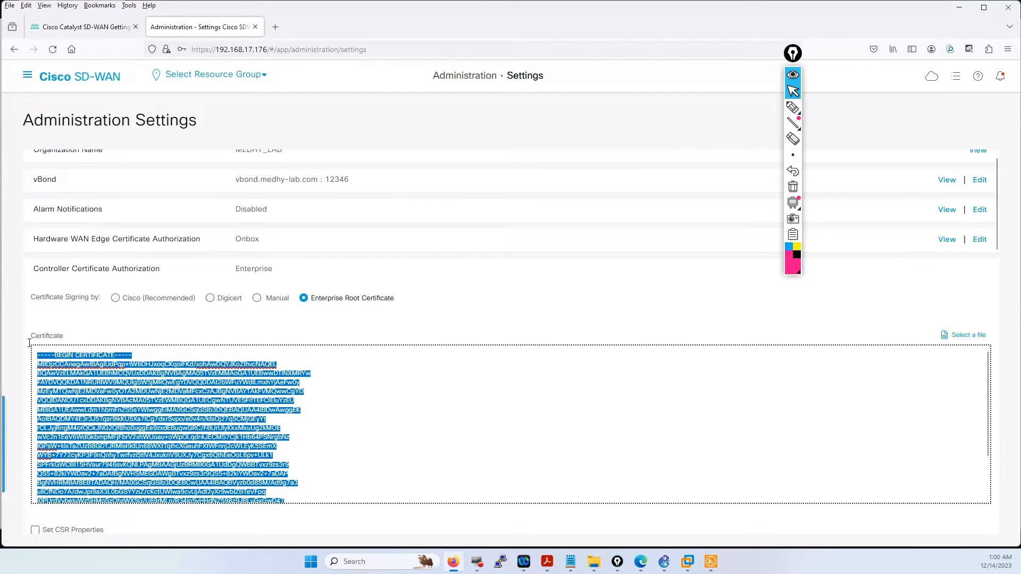
scroll(329, 482, "down", 2)
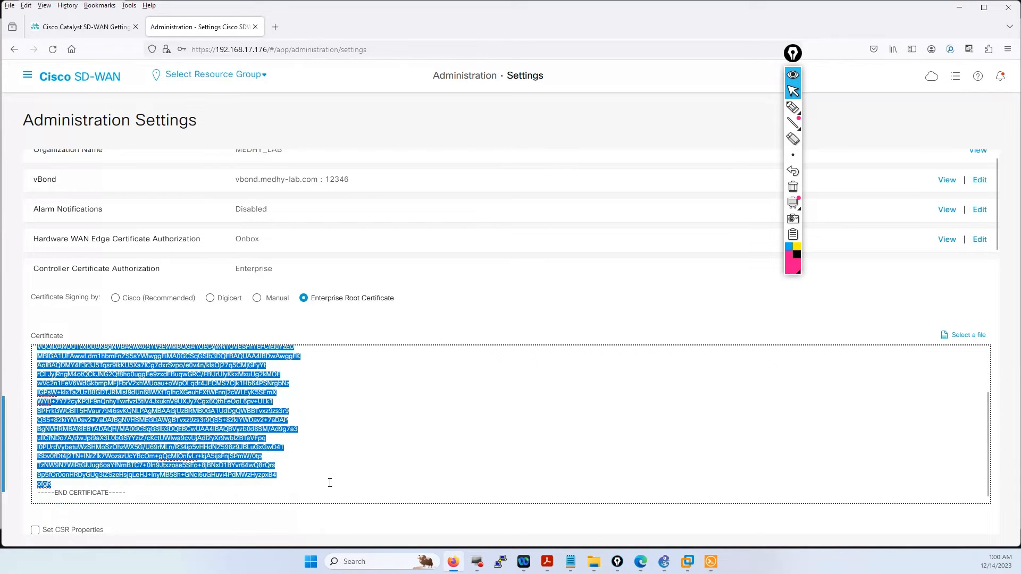
scroll(106, 514, "down", 2)
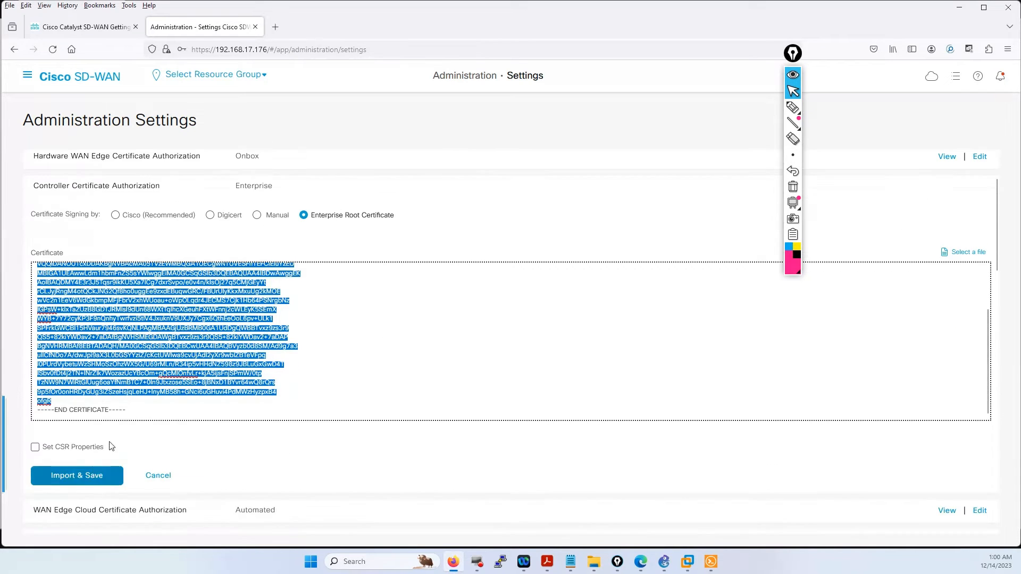
left_click(152, 481)
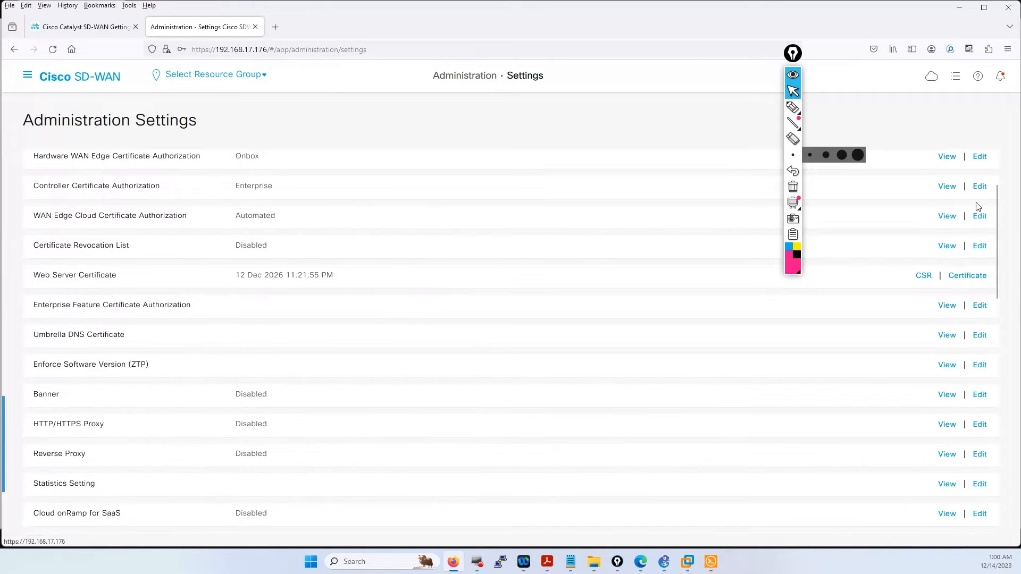
- Reopen Controller Certificate Authorization, scroll through it, and cancel again unchanged
left_click(983, 188)
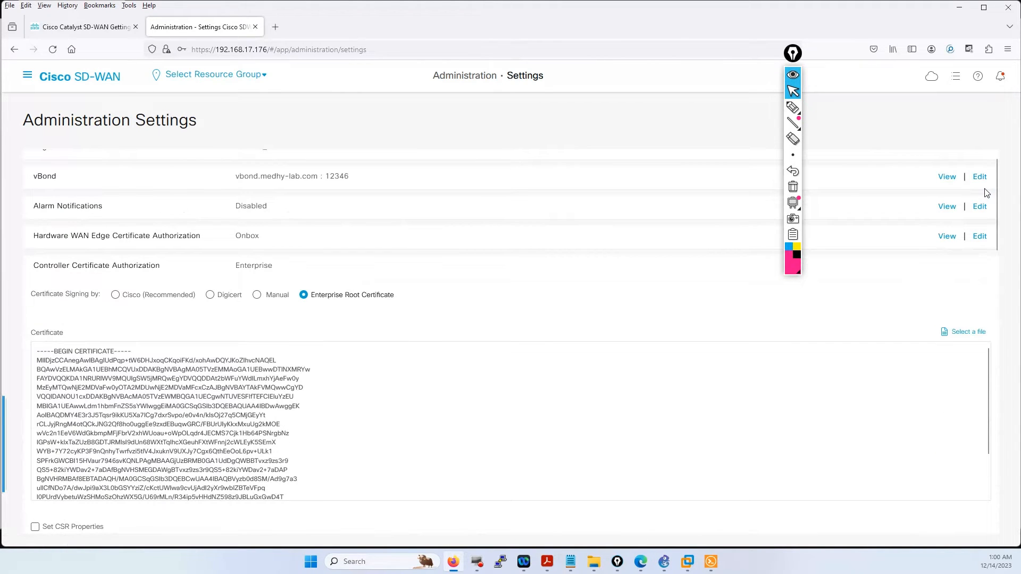
scroll(583, 349, "down", 2)
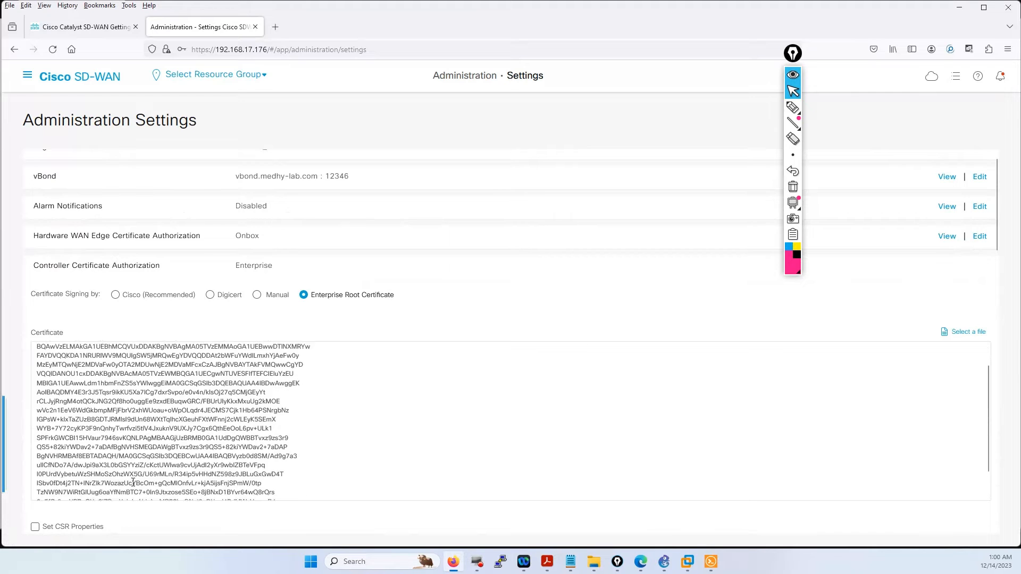
scroll(91, 506, "down", 1)
left_click(158, 513)
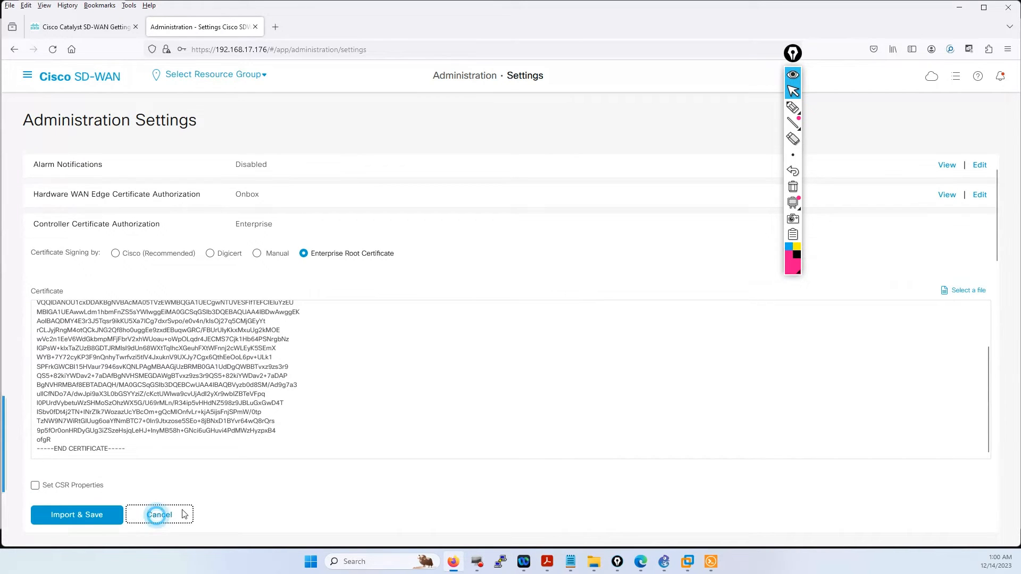
left_click(711, 562)
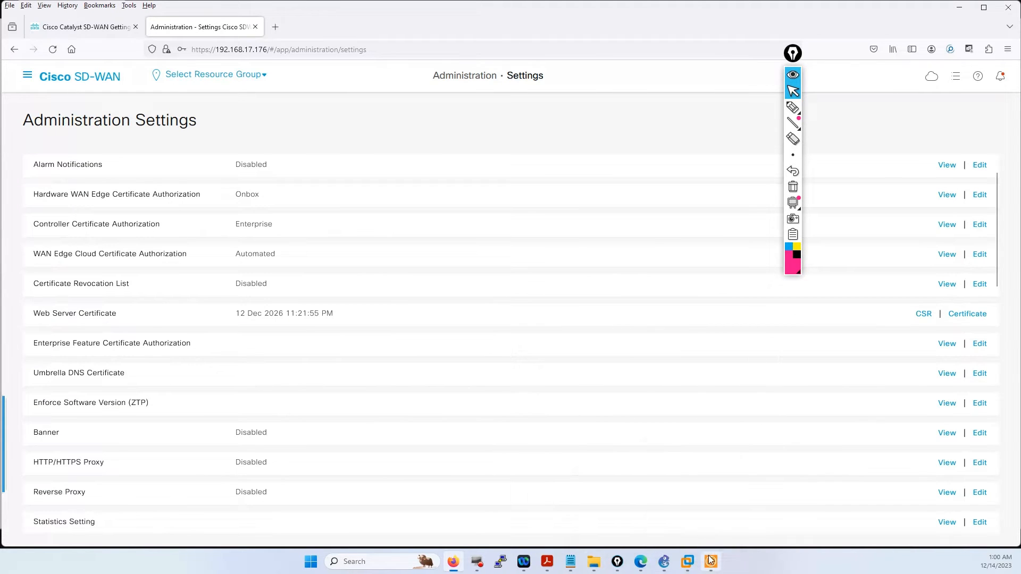
- Highlight the slide step setting WAN Edge Cloud Certificate Authorization to Automated
left_click(546, 562)
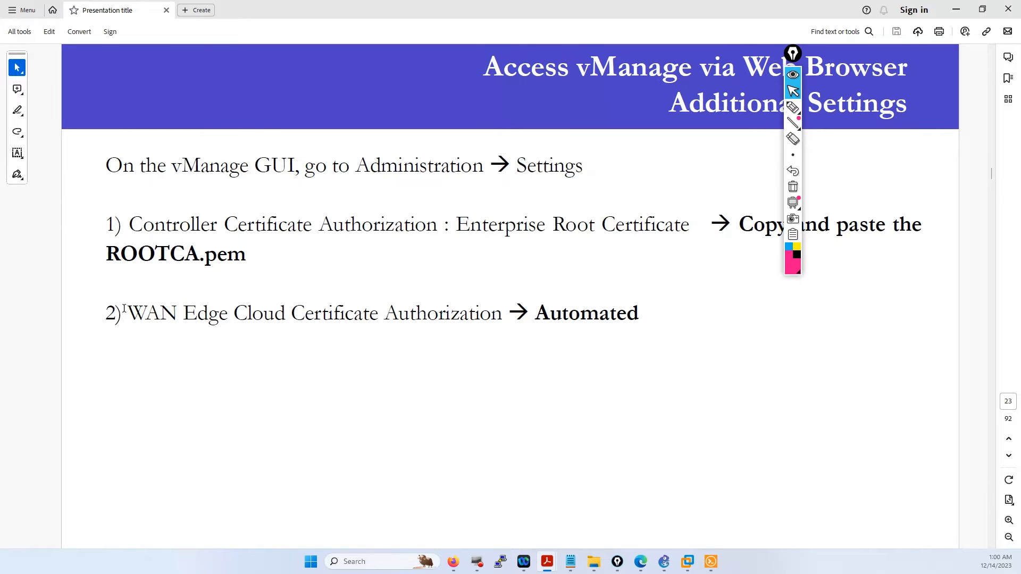
left_click_drag(137, 312, 637, 318)
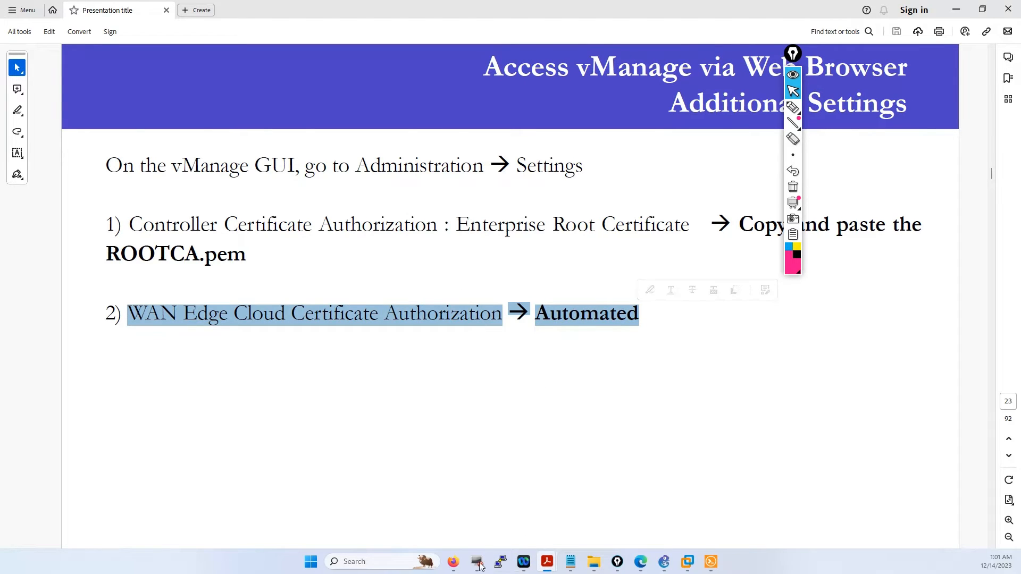
left_click(452, 564)
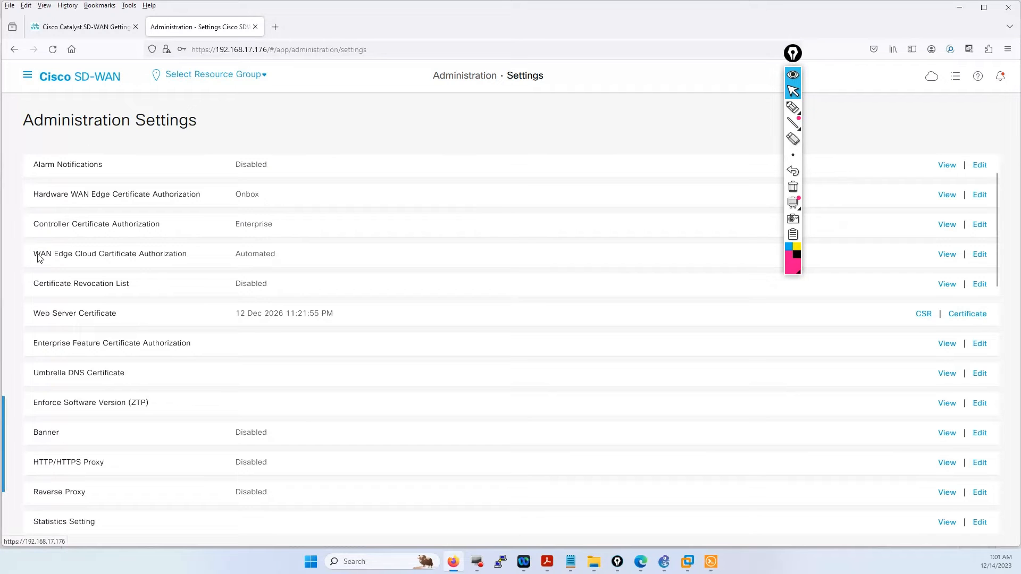
- Highlight the WAN Edge Cloud Certificate Authorization row showing Automated, then scroll down
left_click_drag(32, 254, 274, 254)
left_click_drag(30, 254, 276, 259)
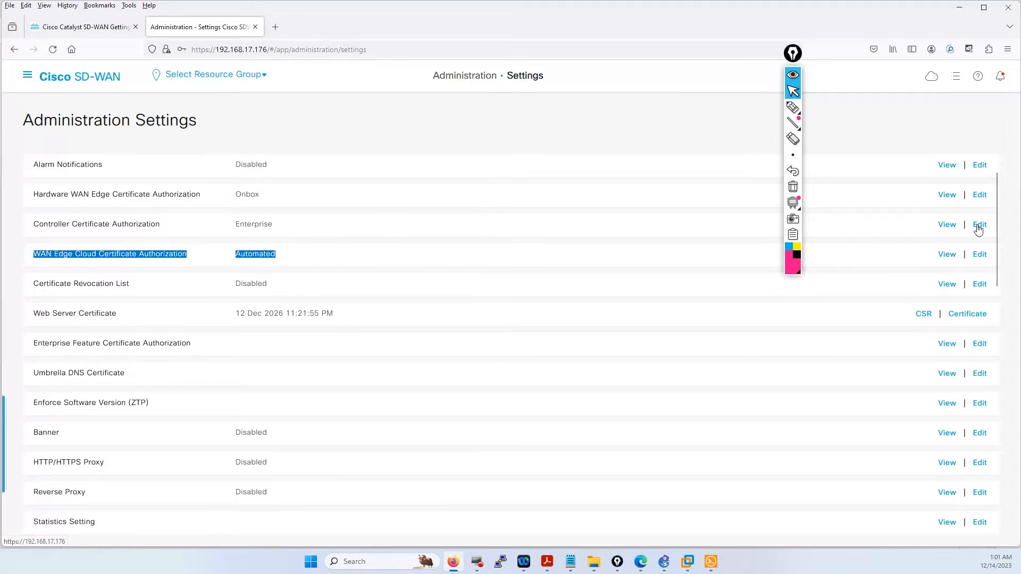
left_click_drag(994, 218, 967, 396)
scroll(966, 396, "down", 5)
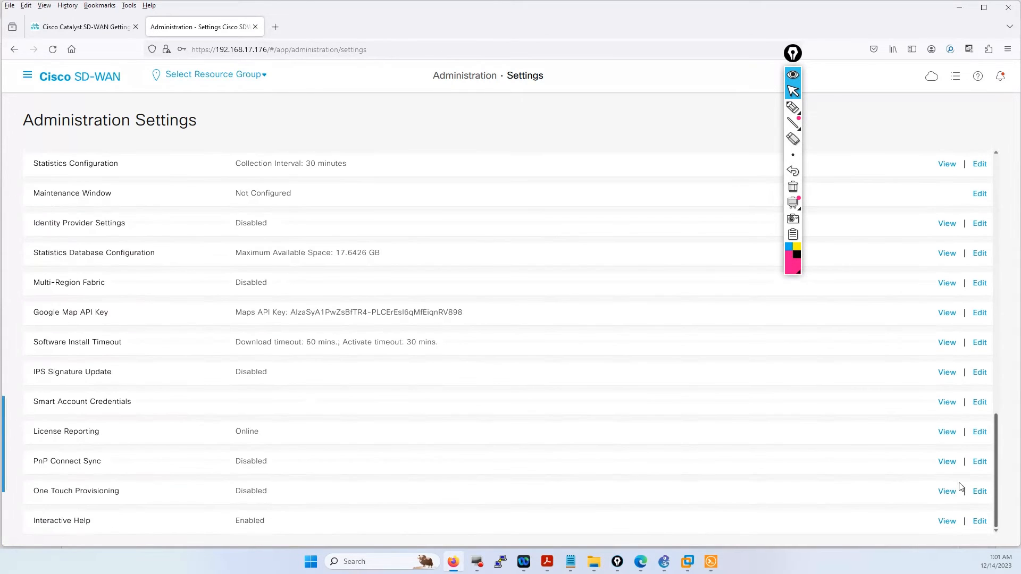
- Circle Smart Account Credentials with Epic Pen, then clear the ink
left_click(793, 109)
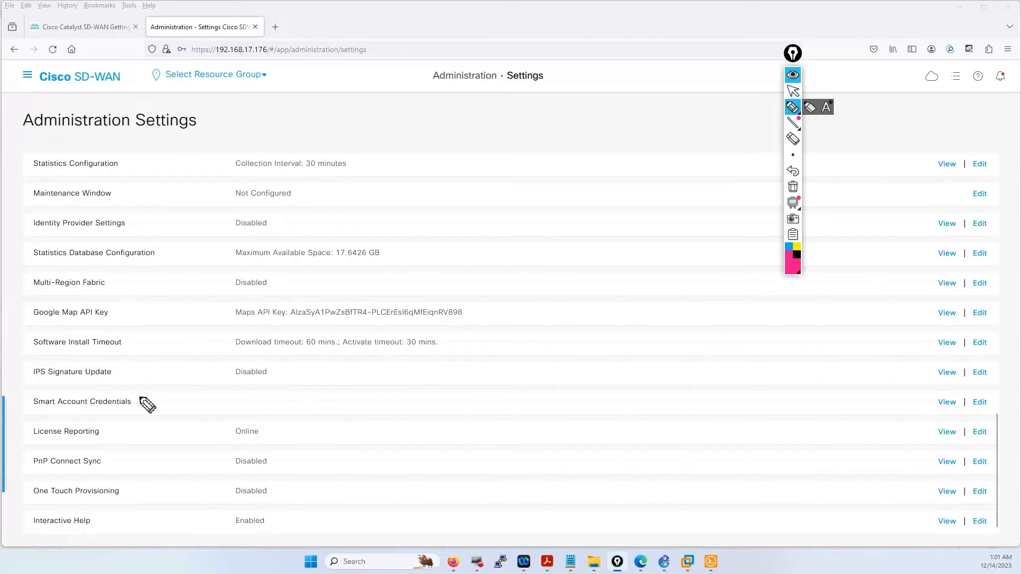
mouse_move(135, 392)
left_mouse_down()
mouse_move(19, 393)
mouse_move(29, 414)
mouse_move(128, 411)
mouse_move(136, 392)
mouse_move(102, 380)
left_mouse_up()
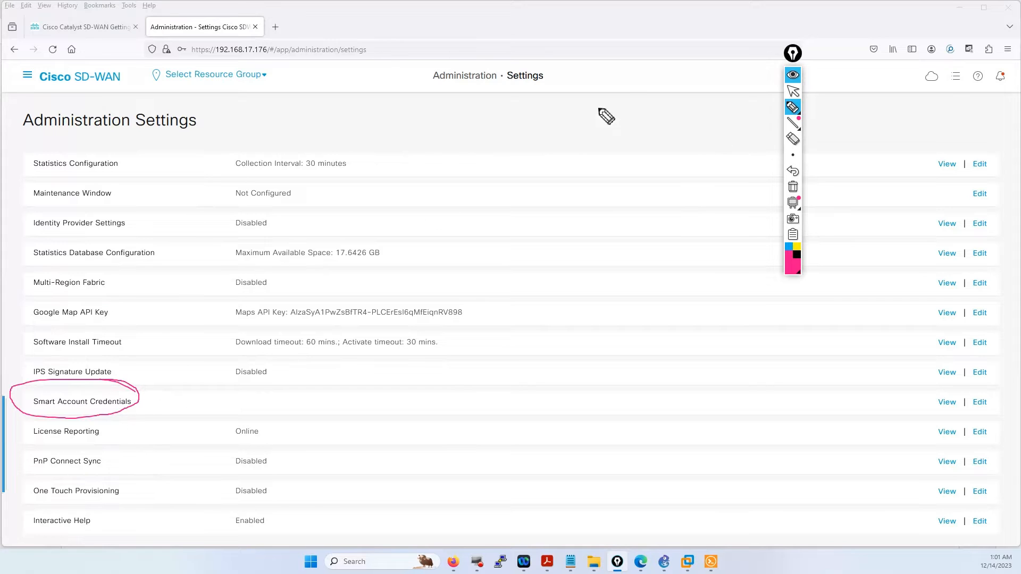
left_click(792, 186)
left_click(792, 91)
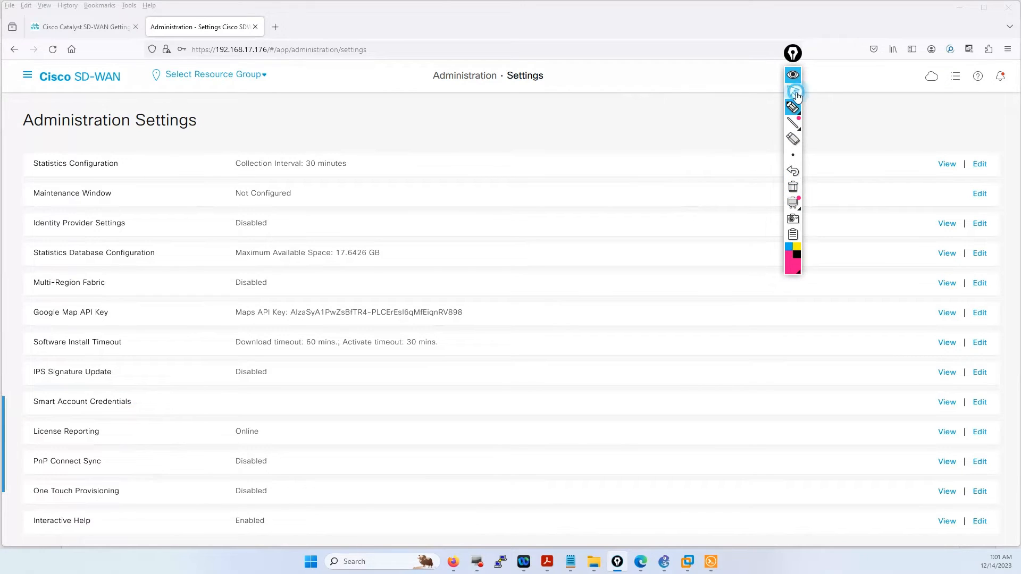
left_click(548, 561)
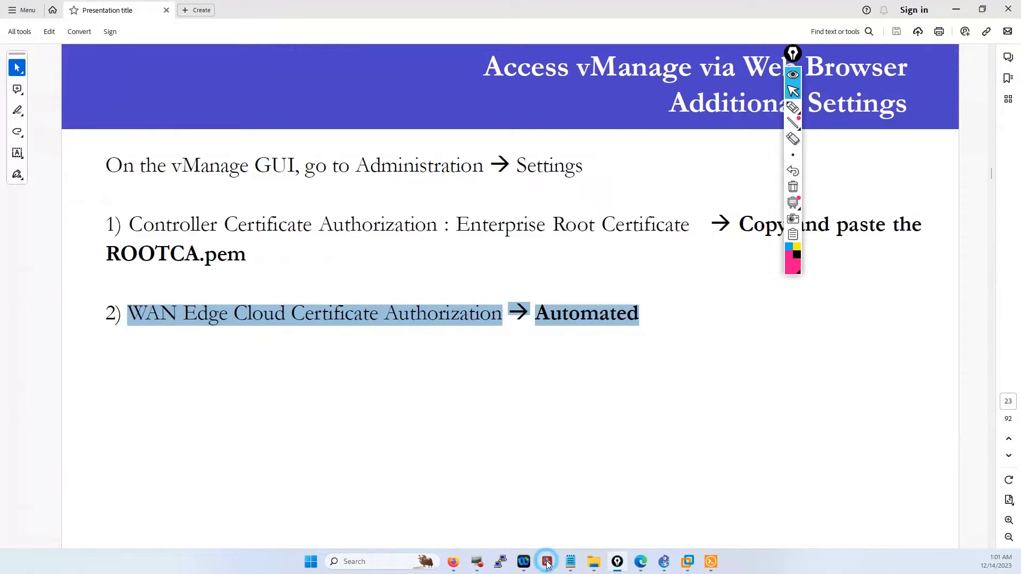
- Highlight the manual upload steps on the WAN Edge upload slide, then go back to vManage settings
scroll(386, 375, "down", 1)
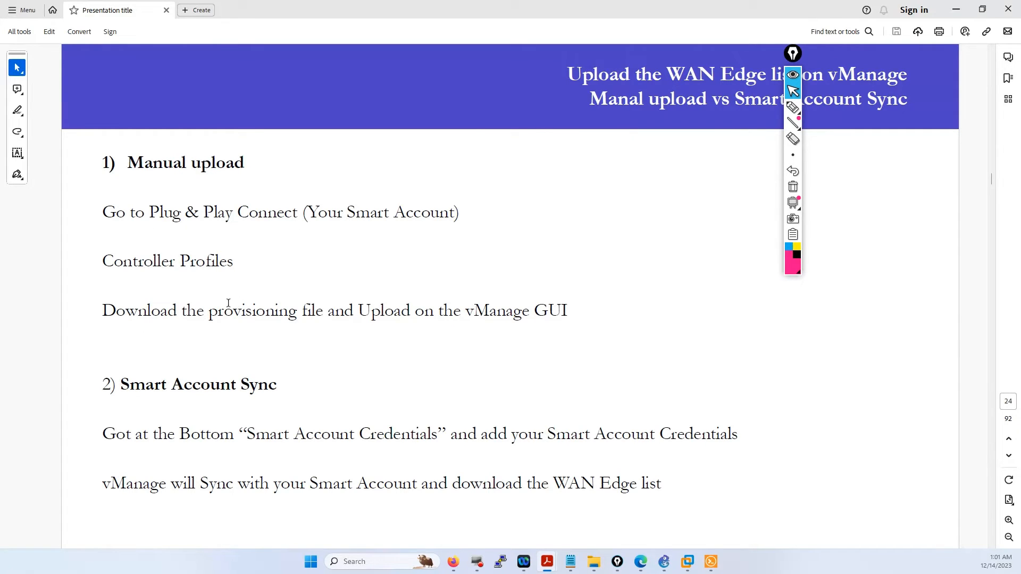
mouse_move(128, 158)
left_mouse_down()
mouse_move(383, 289)
mouse_move(402, 311)
left_mouse_up()
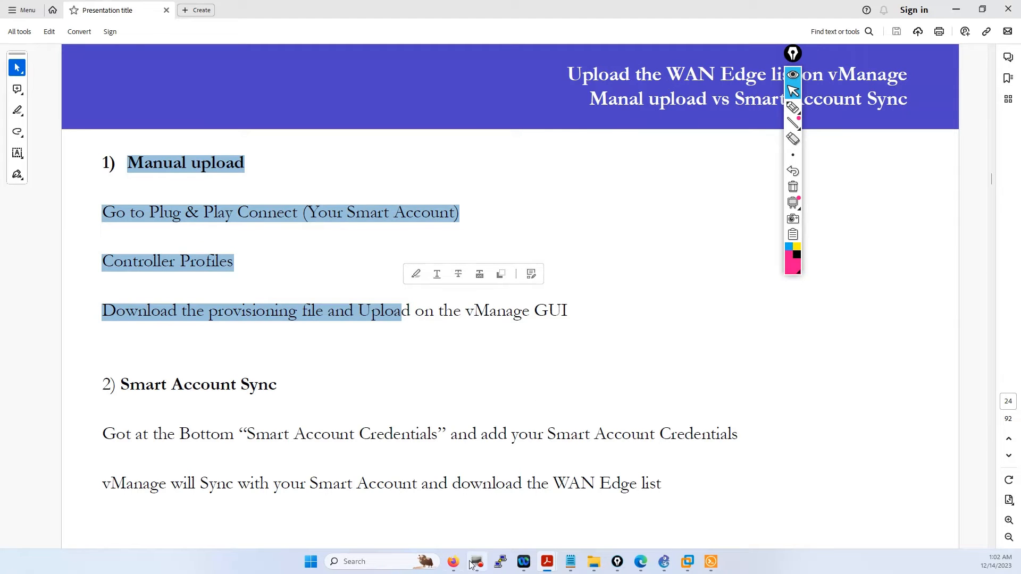
left_click(453, 561)
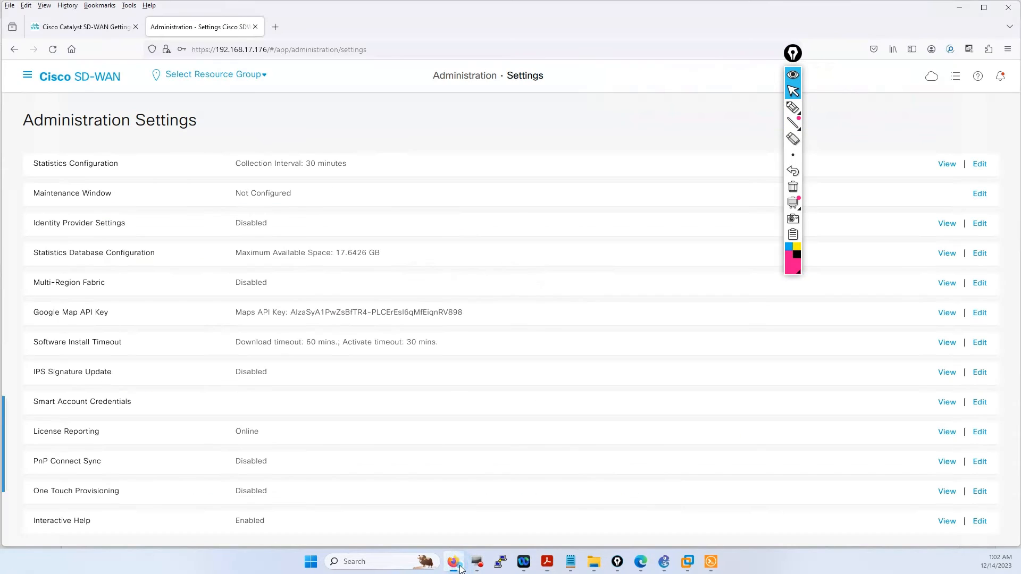
left_click(27, 75)
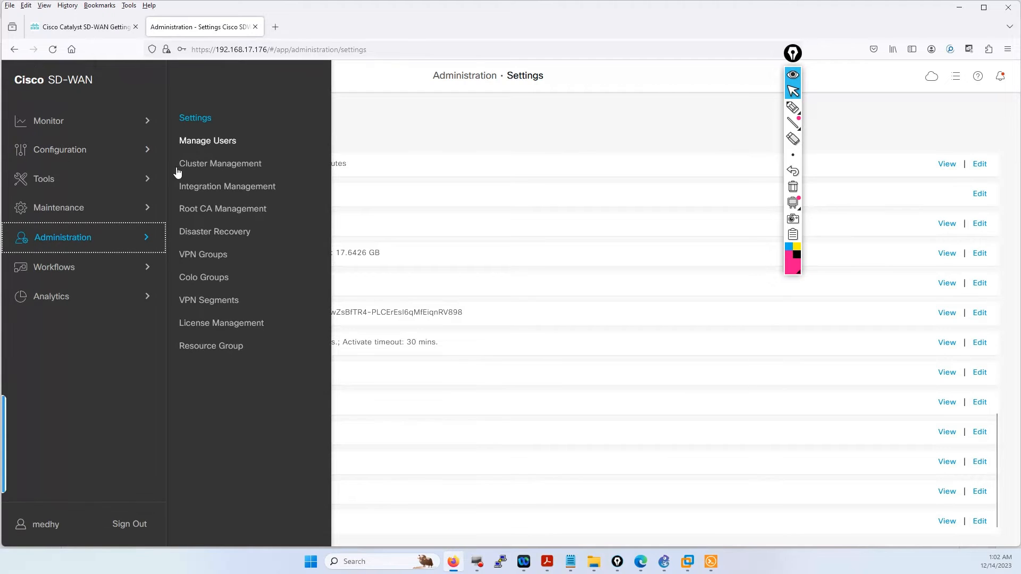
left_click(62, 155)
left_click(202, 117)
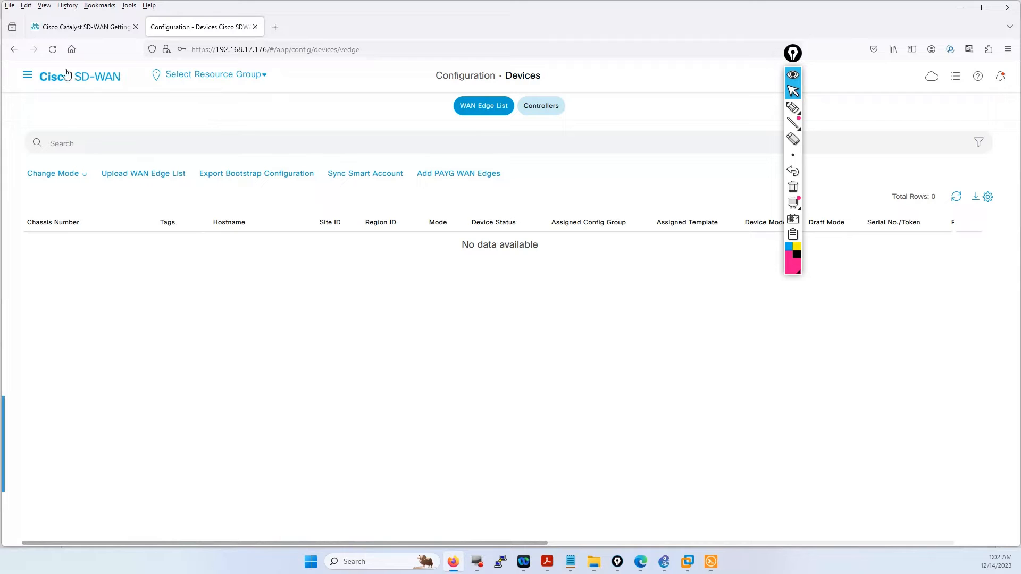
left_click(24, 78)
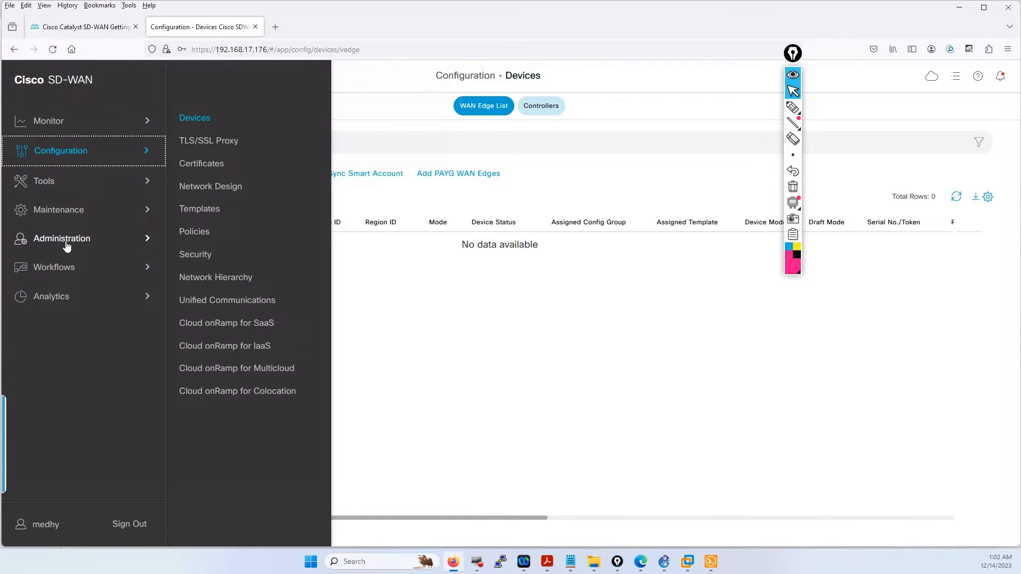
left_click(67, 245)
left_click(197, 118)
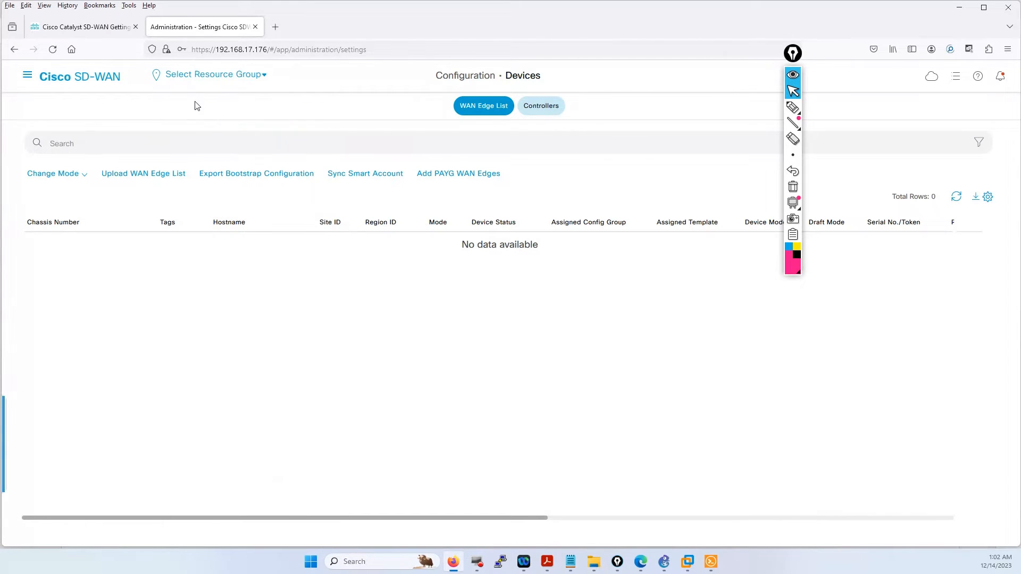
scroll(199, 303, "down", 5)
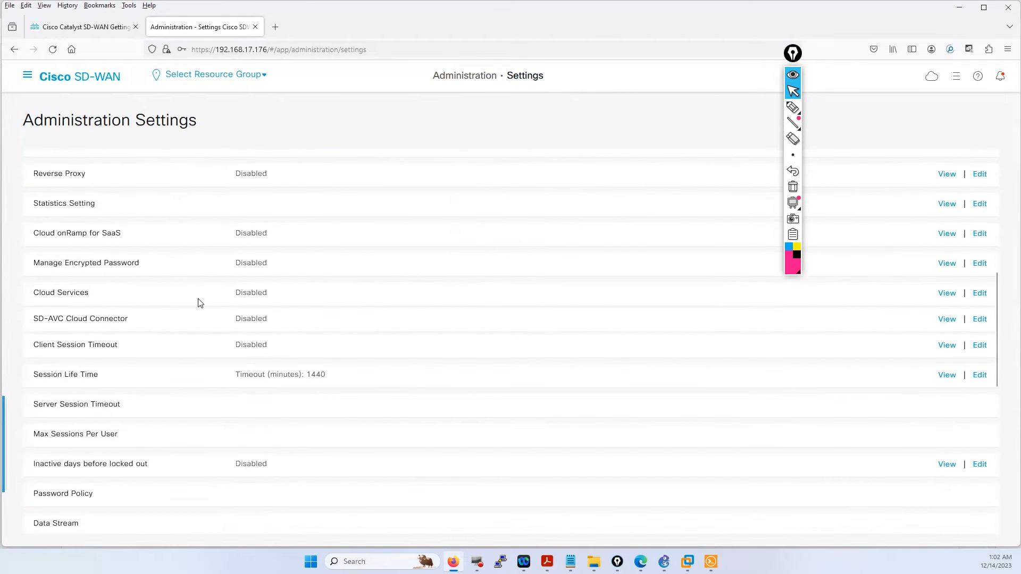
- Unlock the Smart Account Credentials username and password fields, then bring the vManage window back onscreen
scroll(203, 304, "down", 8)
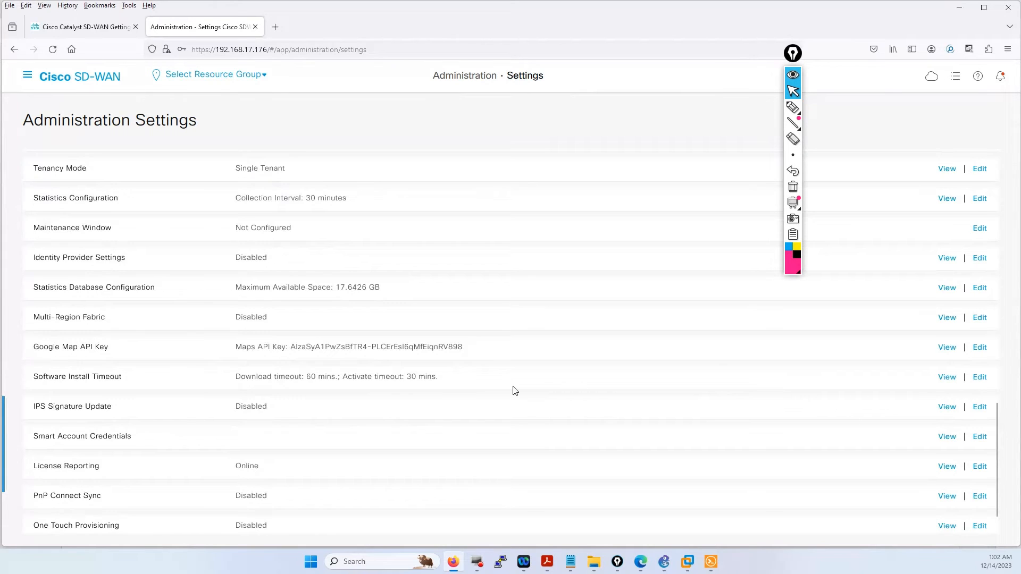
scroll(515, 390, "down", 1)
left_click(980, 402)
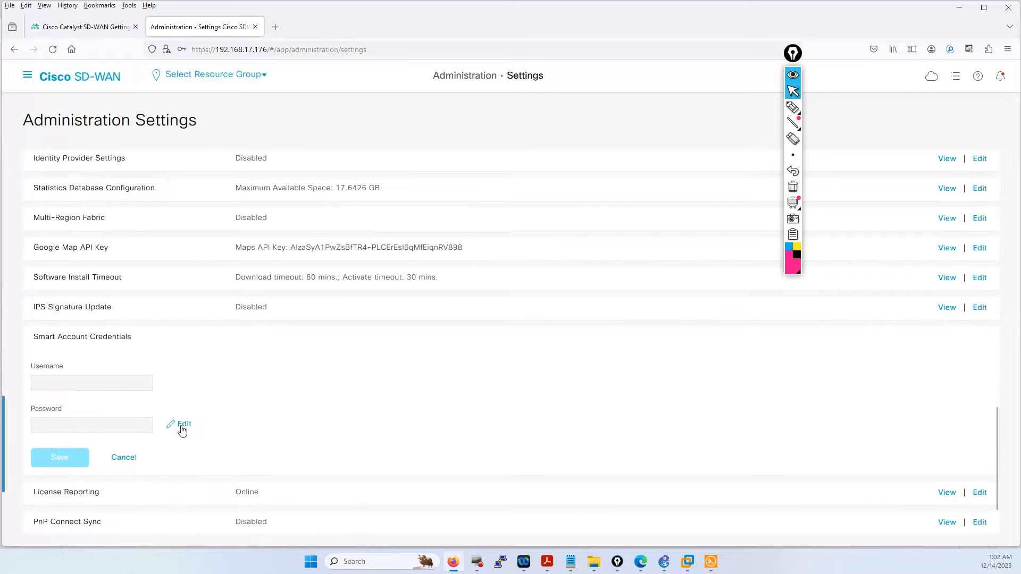
left_click(181, 427)
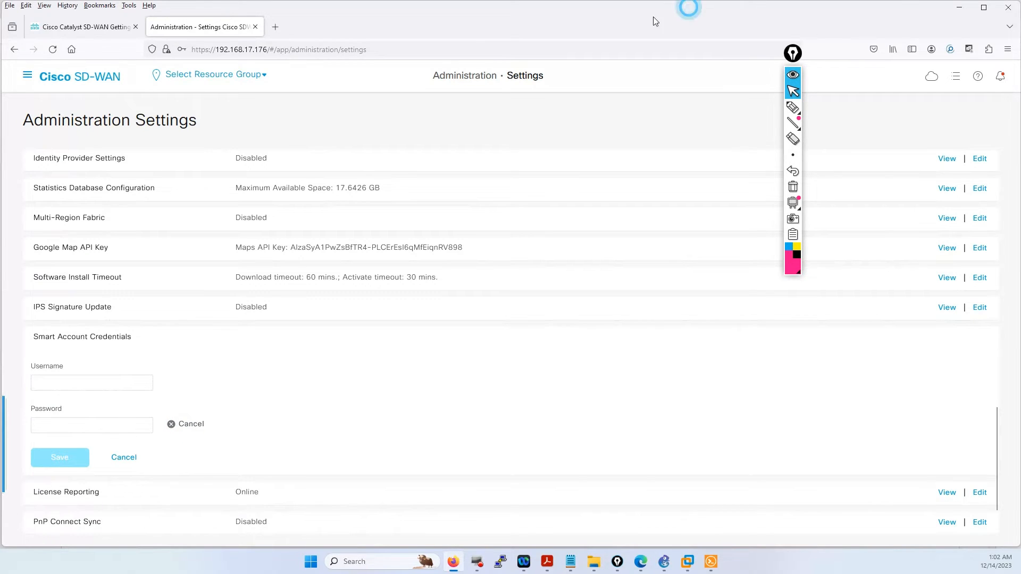
key("alt+Tab")
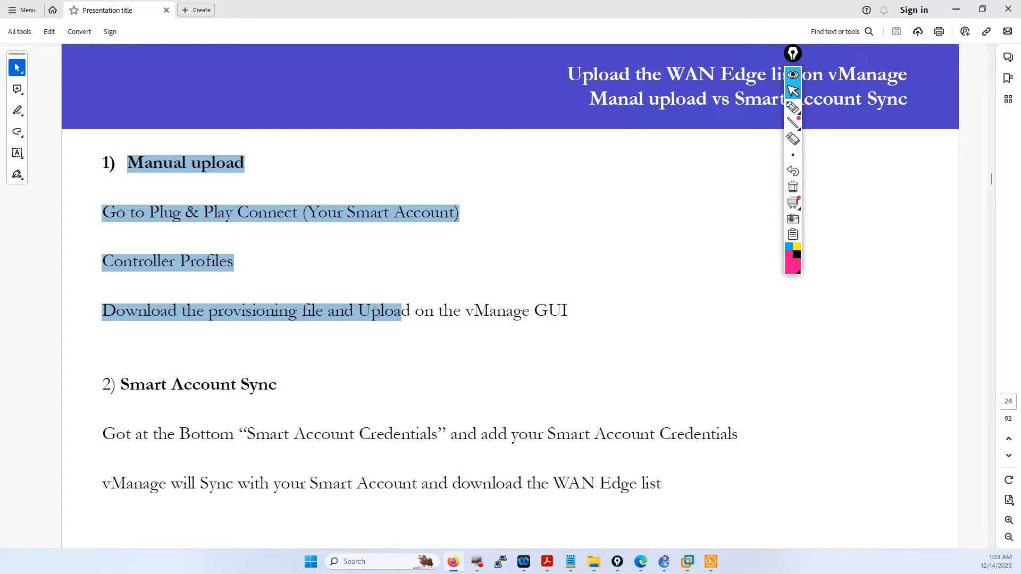
left_click_drag(0, 88, 353, 71)
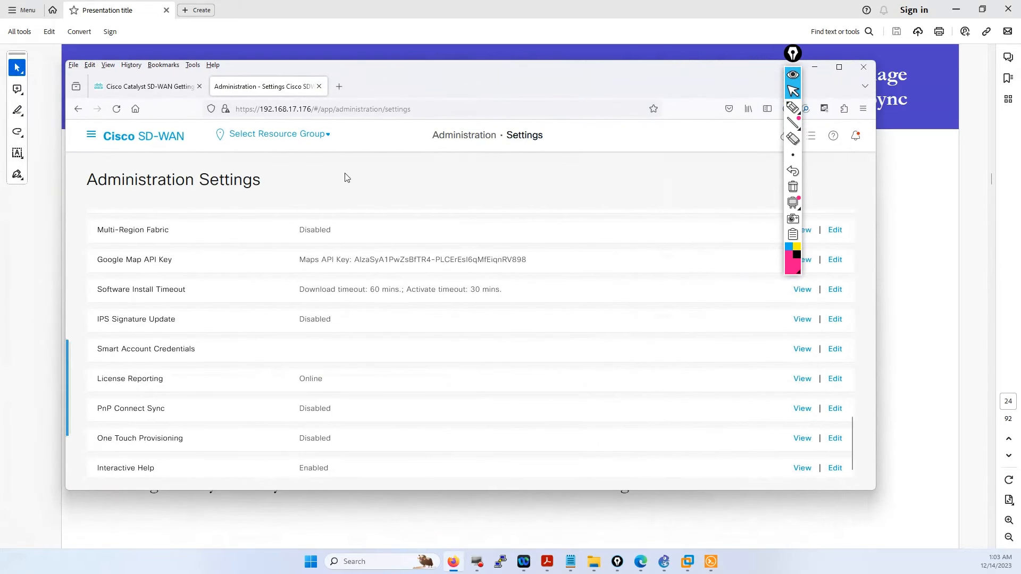
- Export the empty WAN Edge list from Configuration > Devices to Device_Vedge_List.csv
left_click(839, 67)
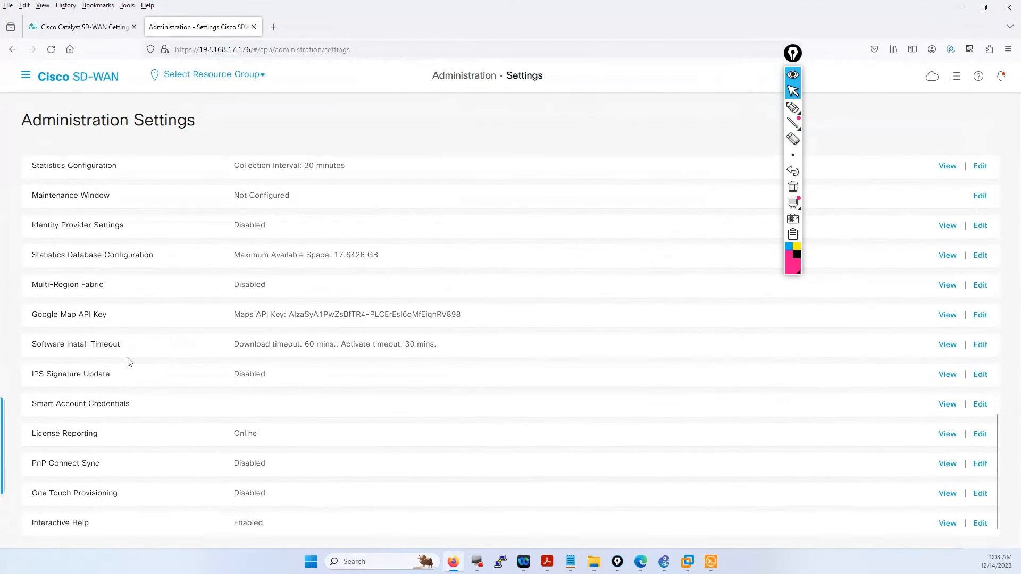
mouse_move(28, 404)
left_mouse_down()
mouse_move(127, 409)
mouse_move(23, 403)
left_mouse_up()
left_click(24, 80)
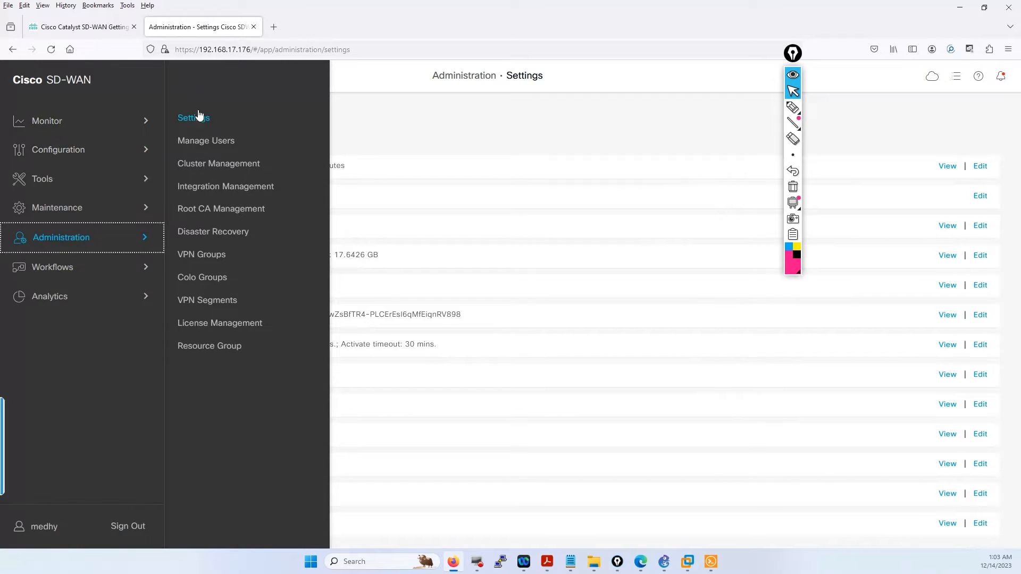
left_click(65, 151)
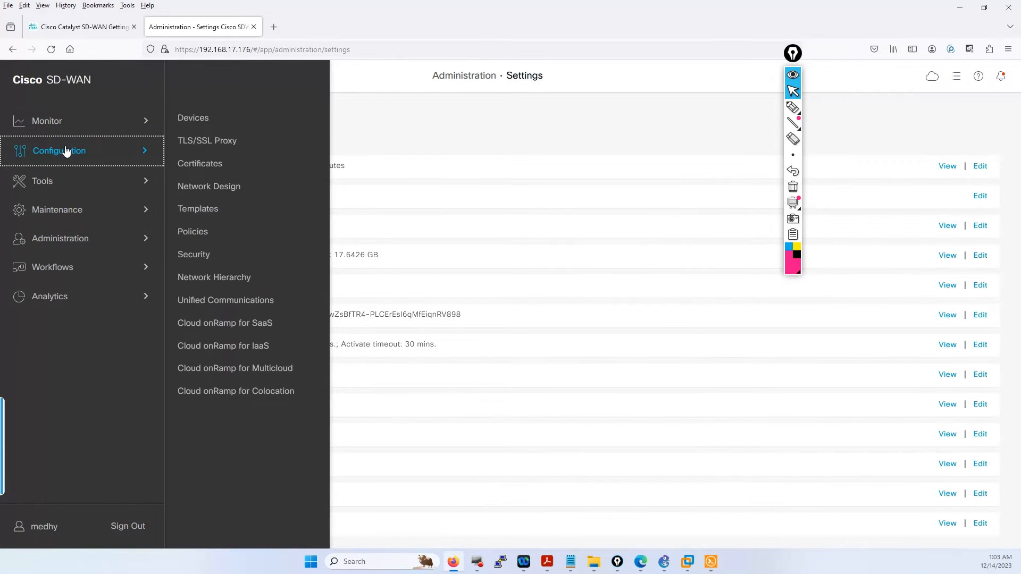
left_click(192, 118)
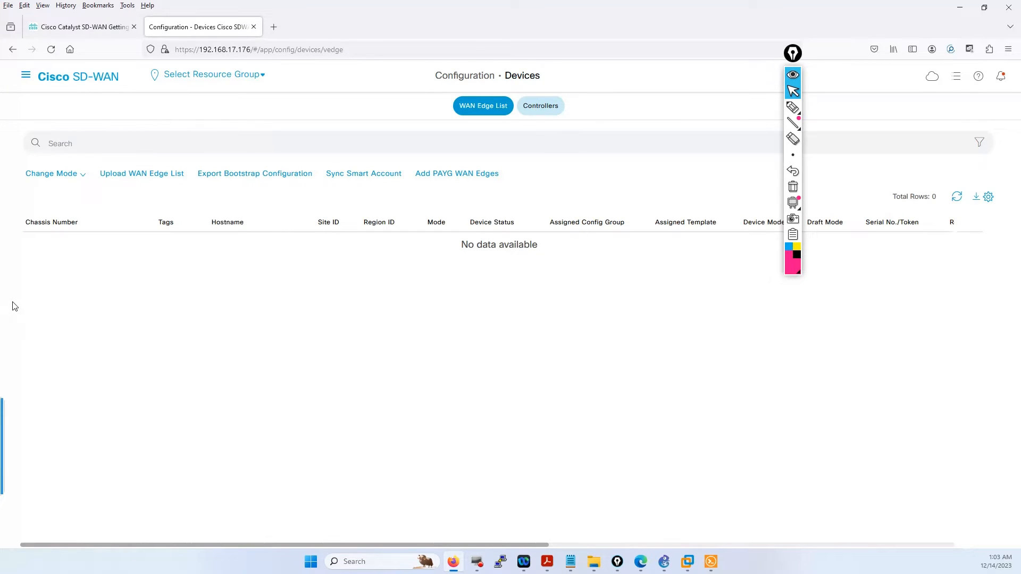
left_click(957, 196)
left_click(957, 196)
left_click(977, 198)
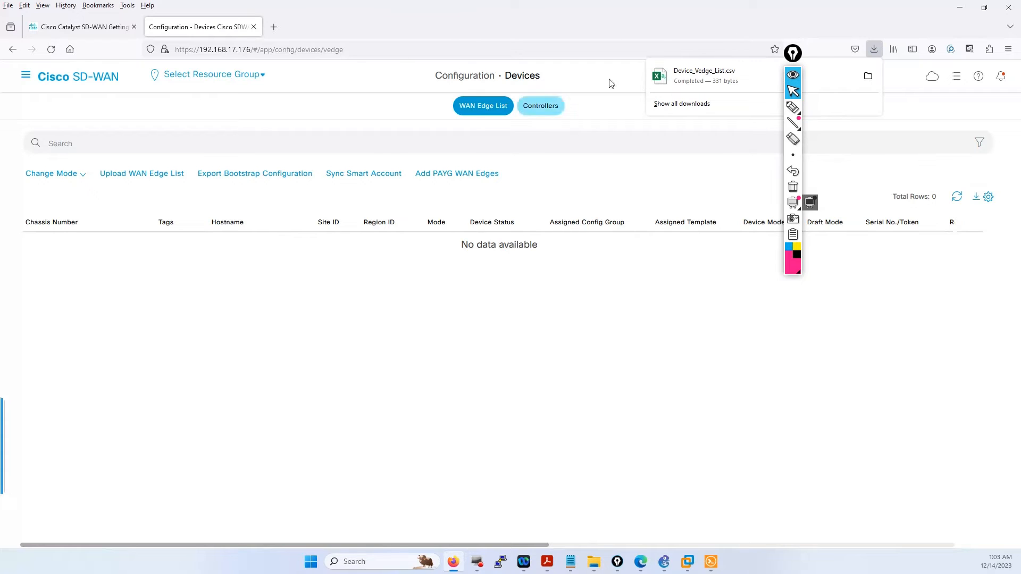
- Open the Upload WAN Edge List dialog, then bring the Edge browser window forward
left_click(26, 74)
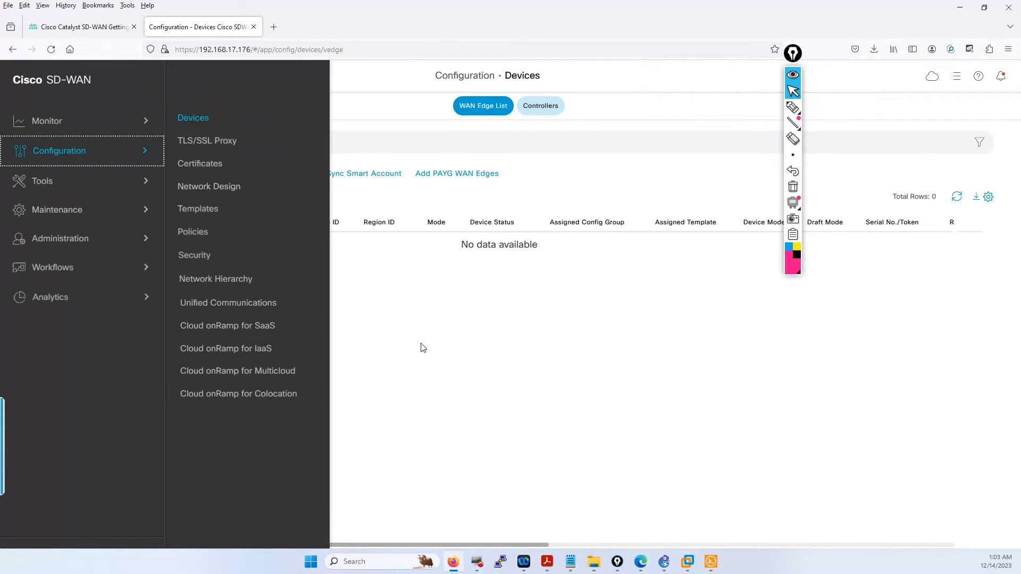
left_click(420, 344)
left_click(156, 175)
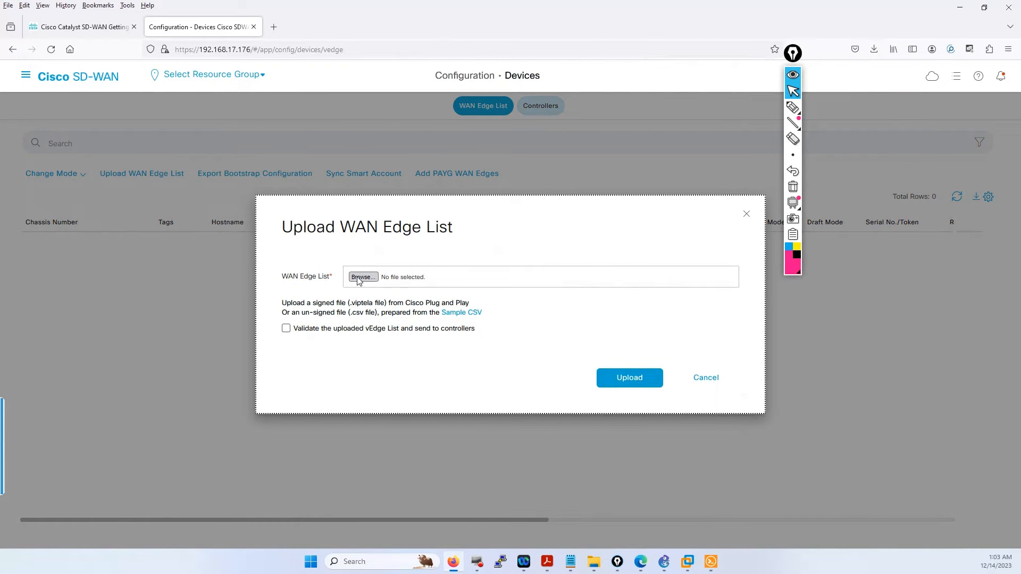
mouse_move(642, 565)
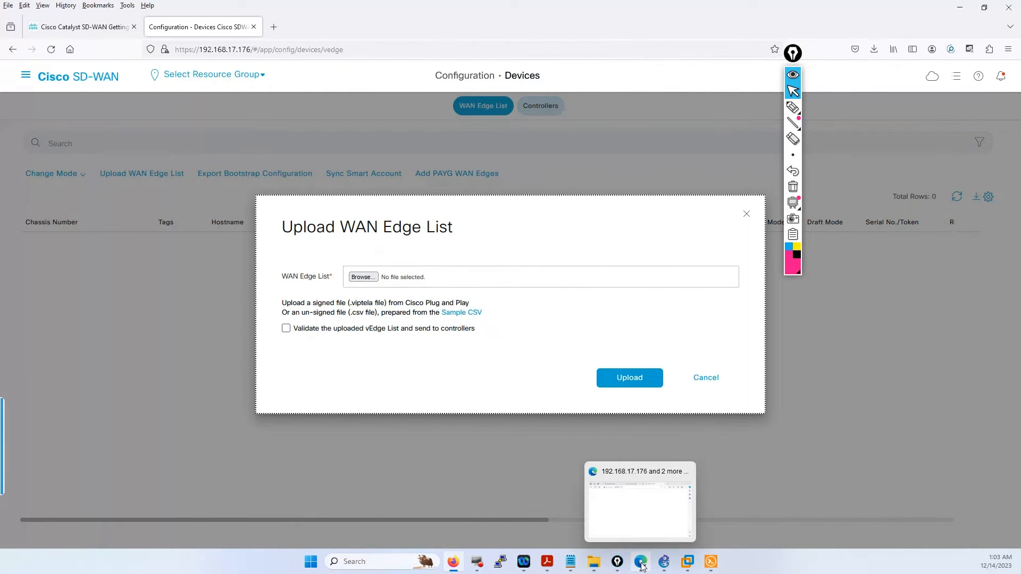
left_click(628, 514)
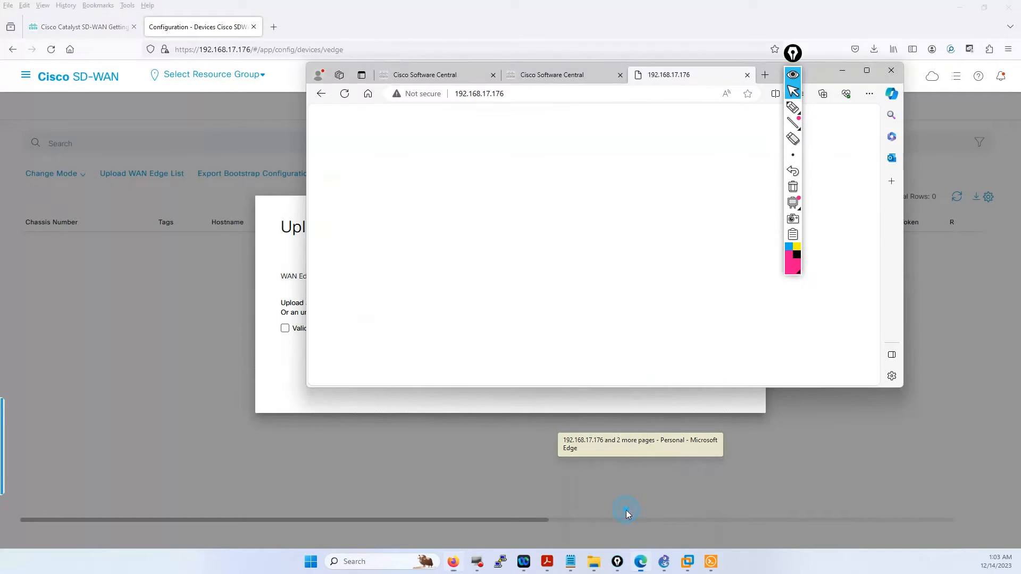
- Circle the Provisioning File download on Plug and Play Connect's Controller Profiles page, then return to vManage
left_click(858, 73)
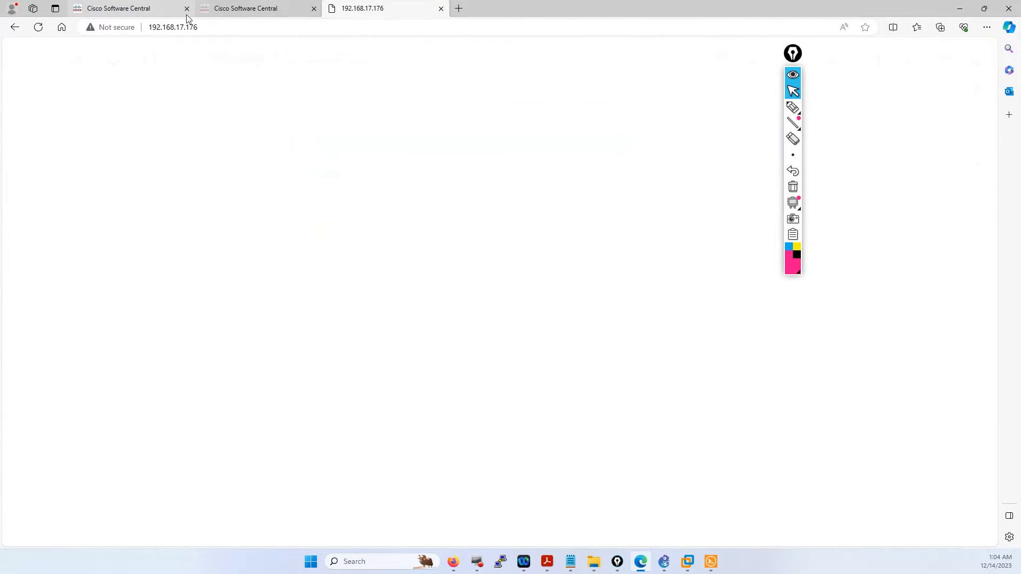
left_click(237, 11)
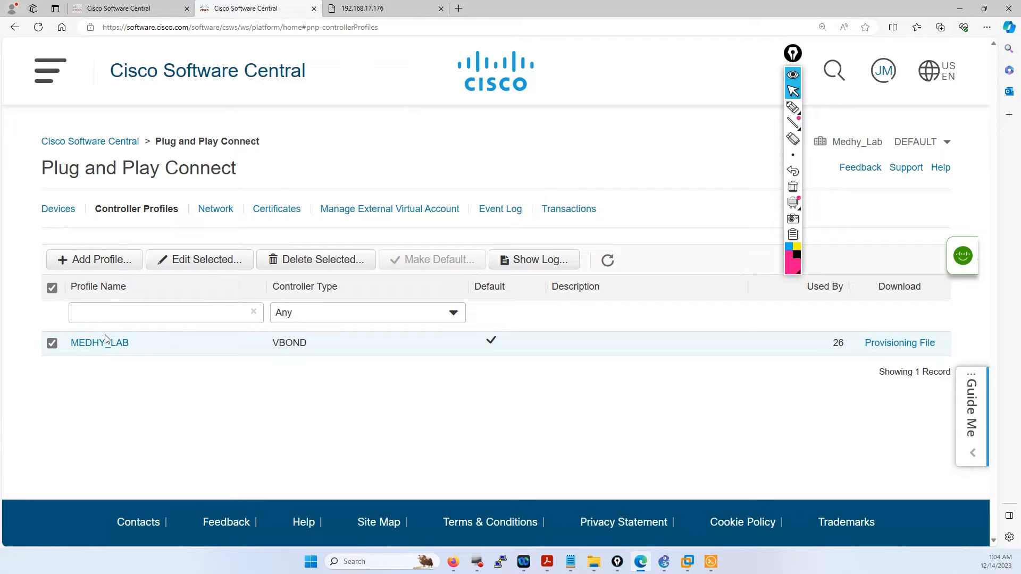
left_click(792, 108)
mouse_move(942, 333)
left_mouse_down()
mouse_move(886, 319)
mouse_move(891, 376)
mouse_move(961, 344)
left_mouse_up()
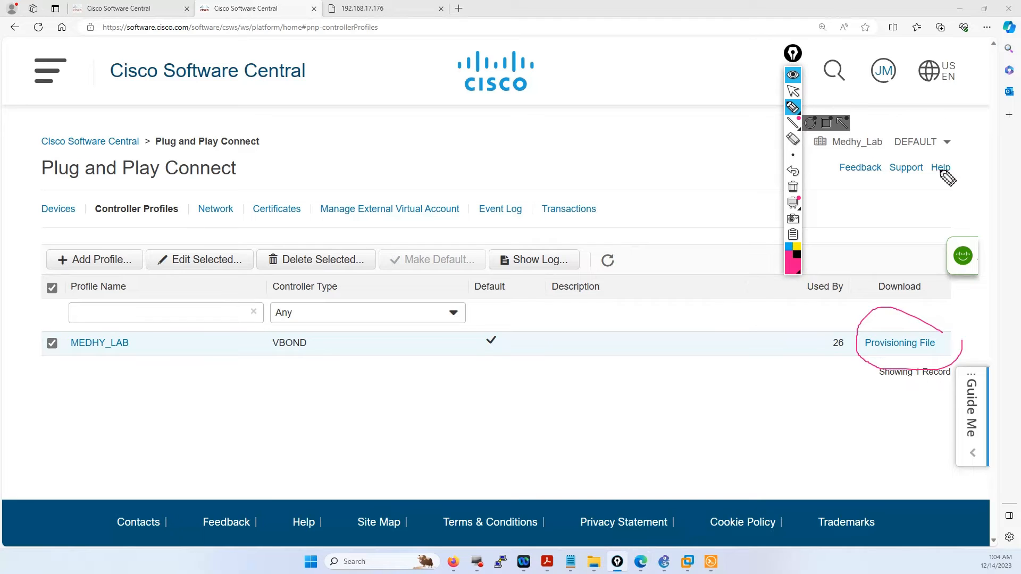
left_click(792, 92)
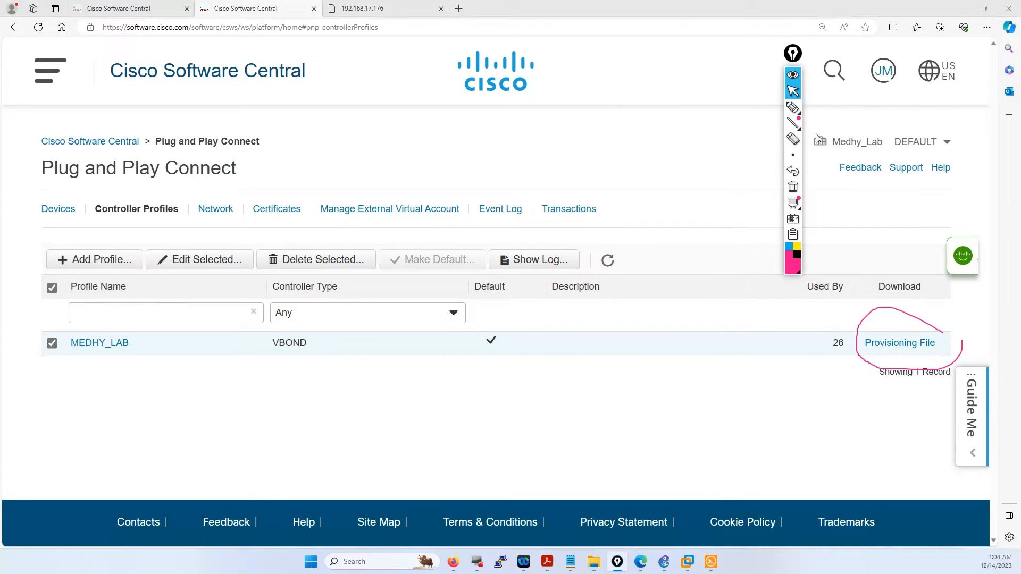
left_click(793, 186)
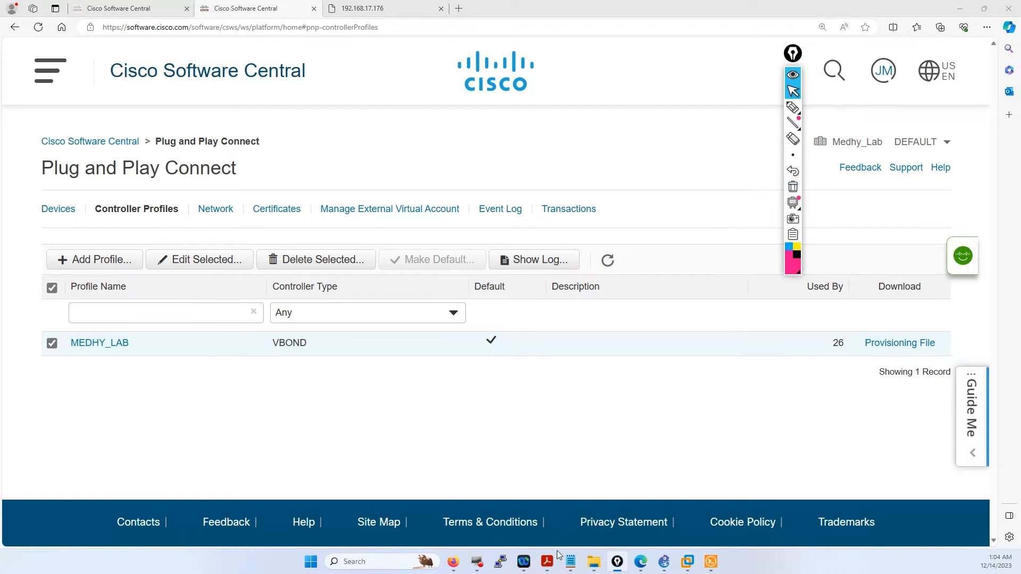
left_click(453, 562)
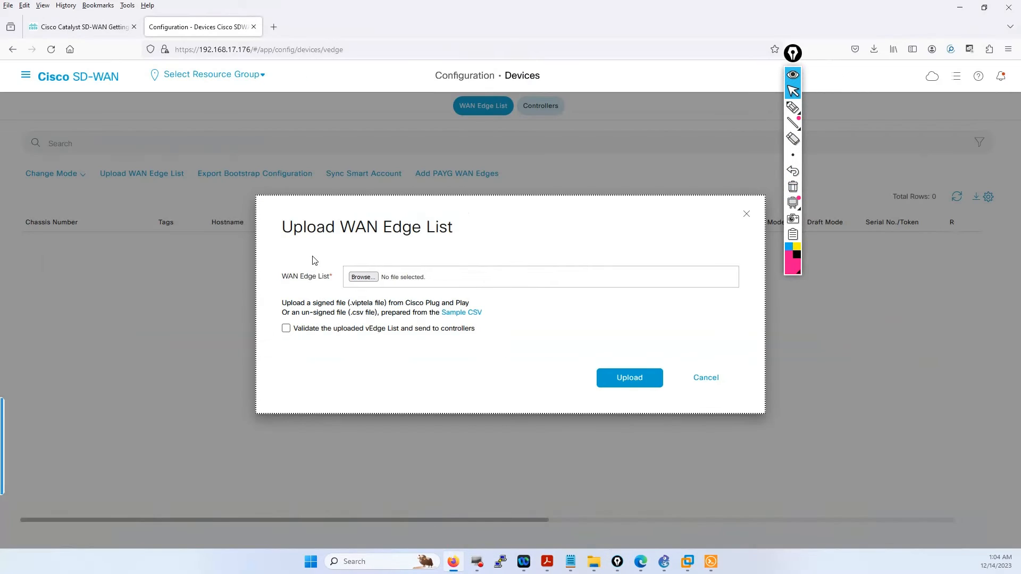
- Upload serialFile.viptela from Downloads and acknowledge the 26 devices added
left_click(362, 278)
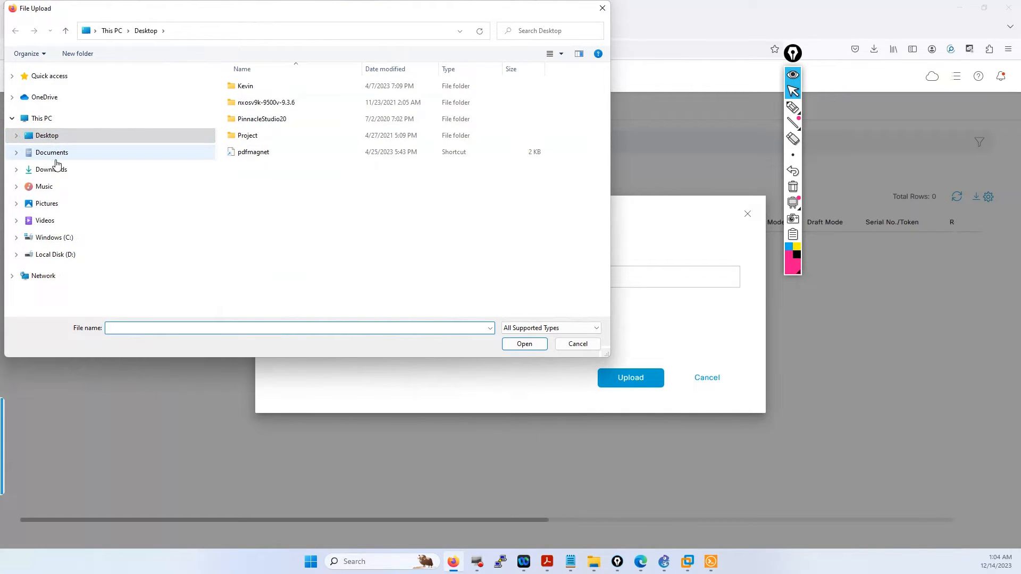
left_click(57, 170)
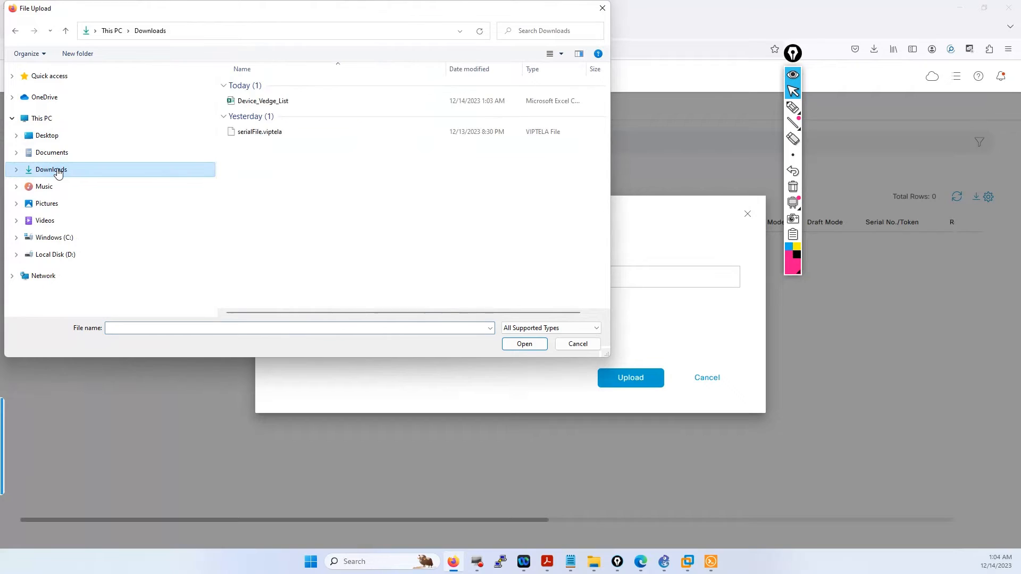
double_click(266, 133)
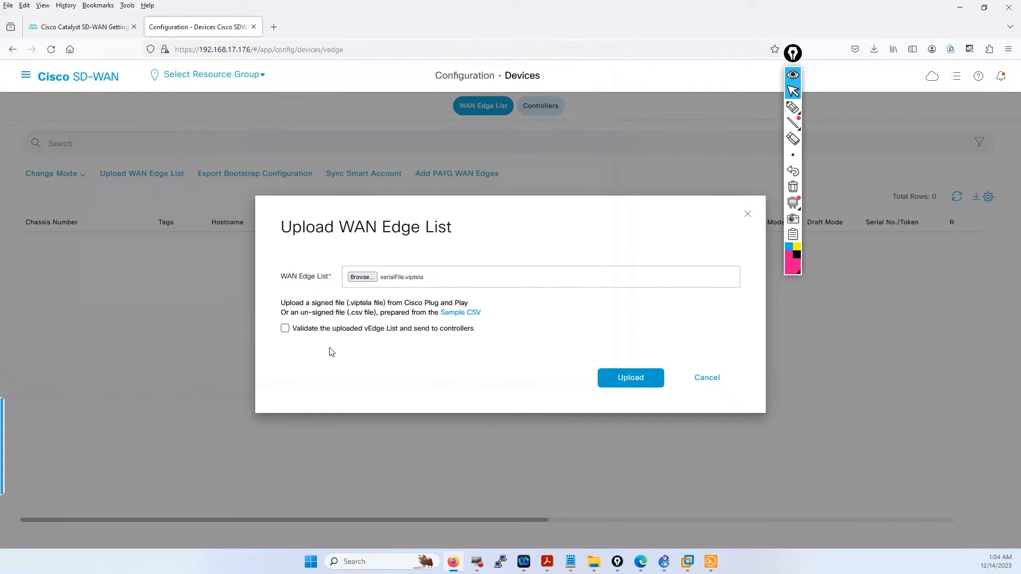
left_click(647, 381)
left_click(646, 383)
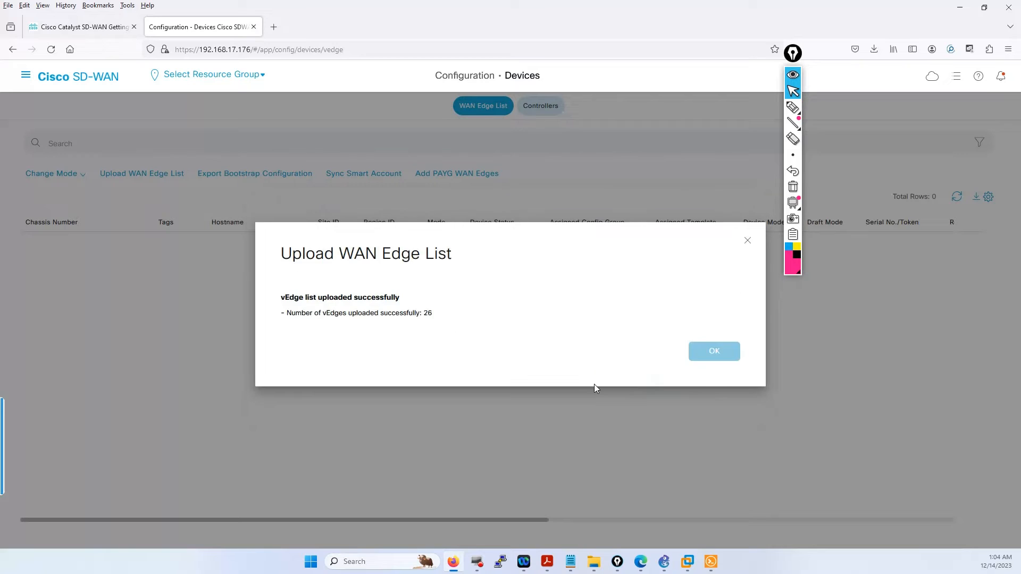
left_click(724, 357)
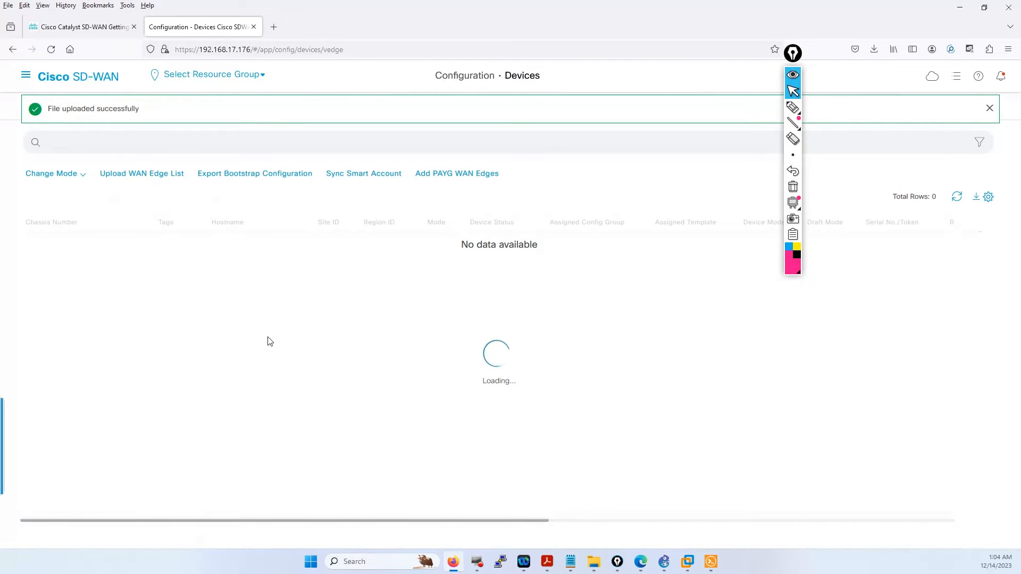
scroll(166, 420, "down", 12)
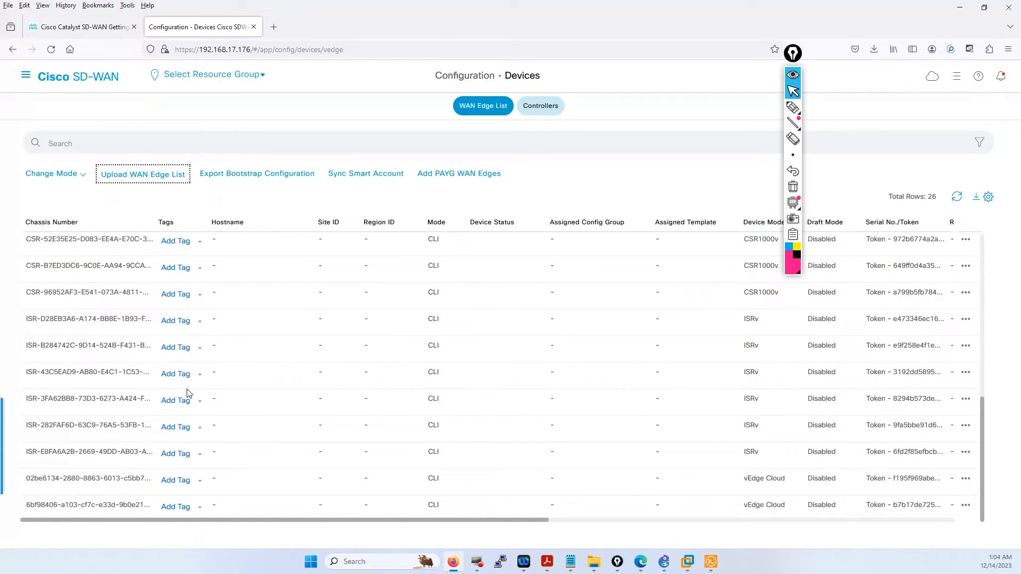
left_click(547, 563)
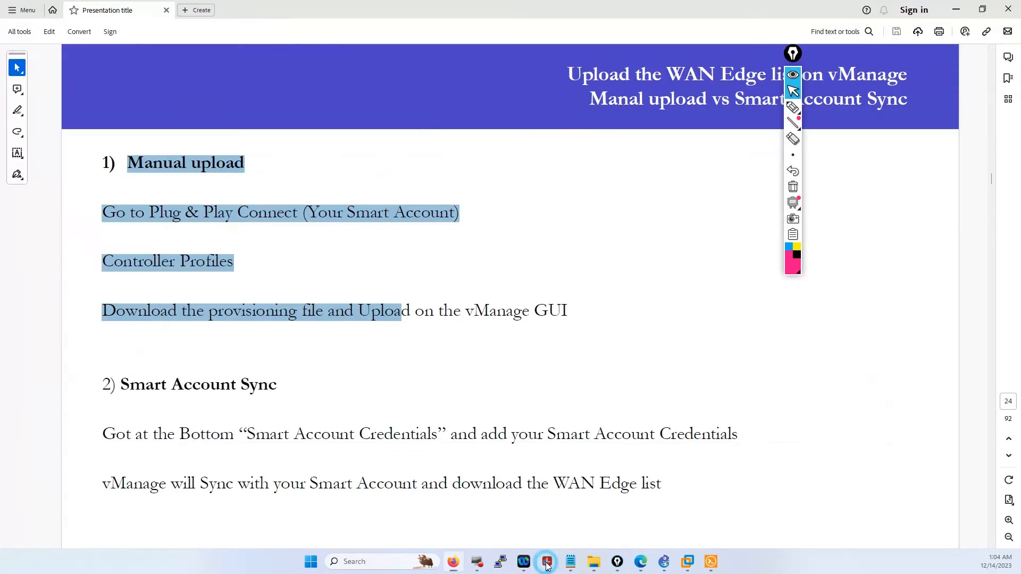
- Go to page 25 on vBond/vSmart certificates and highlight ROOTCA.pem in step 1
scroll(361, 451, "down", 3)
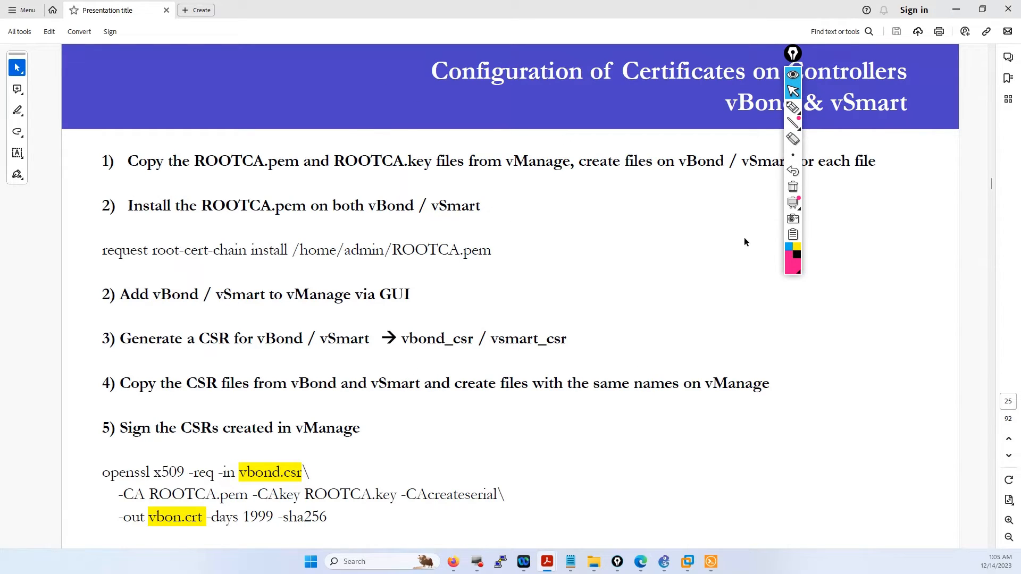
left_click_drag(793, 53, 898, 106)
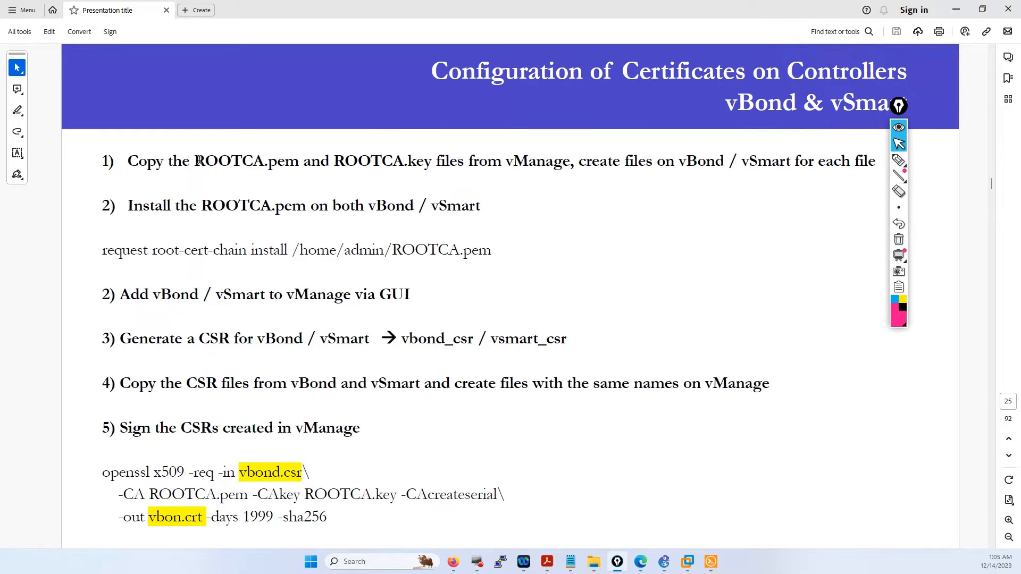
left_click_drag(198, 160, 299, 162)
left_click_drag(431, 161, 194, 160)
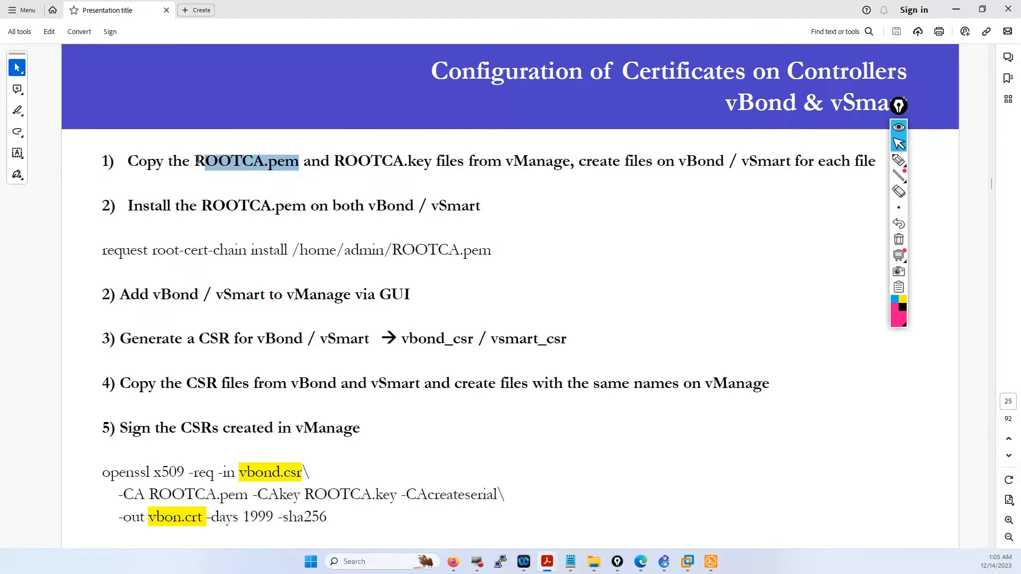
left_click(711, 562)
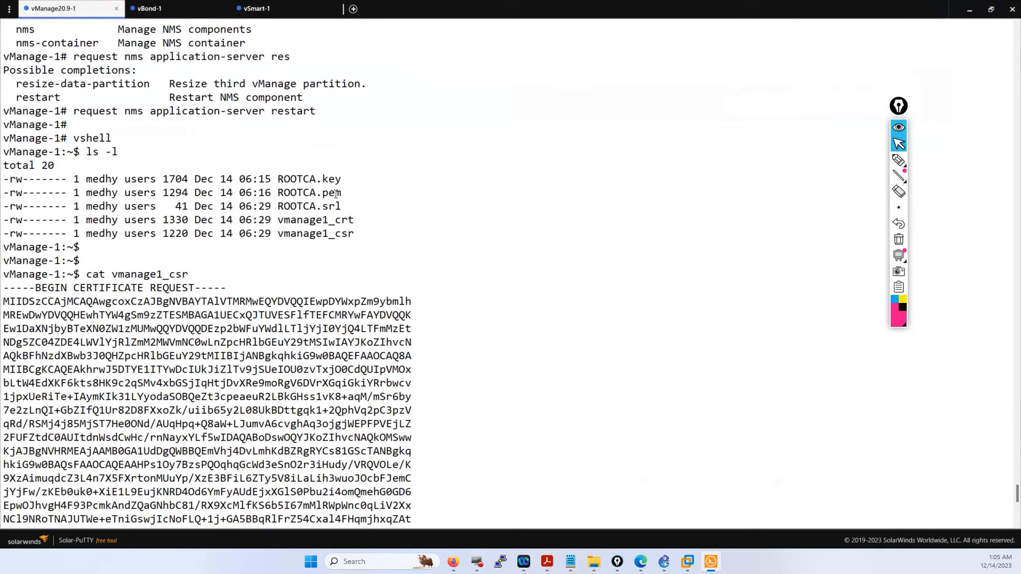
- Copy the ROOTCA.pem file name from the vManage shell's directory listing
left_click_drag(342, 193, 279, 193)
left_click(343, 242)
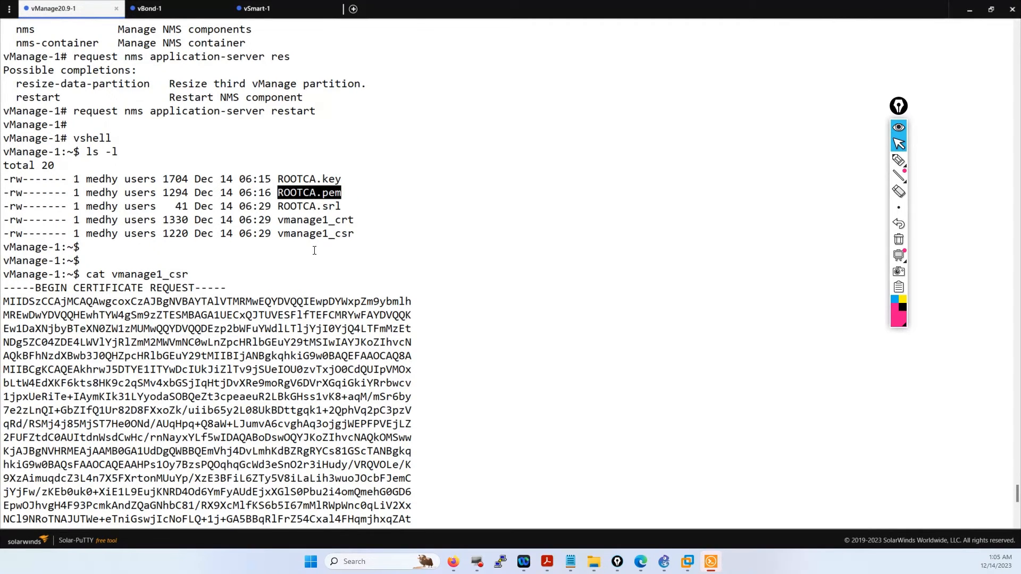
scroll(312, 261, "down", 12)
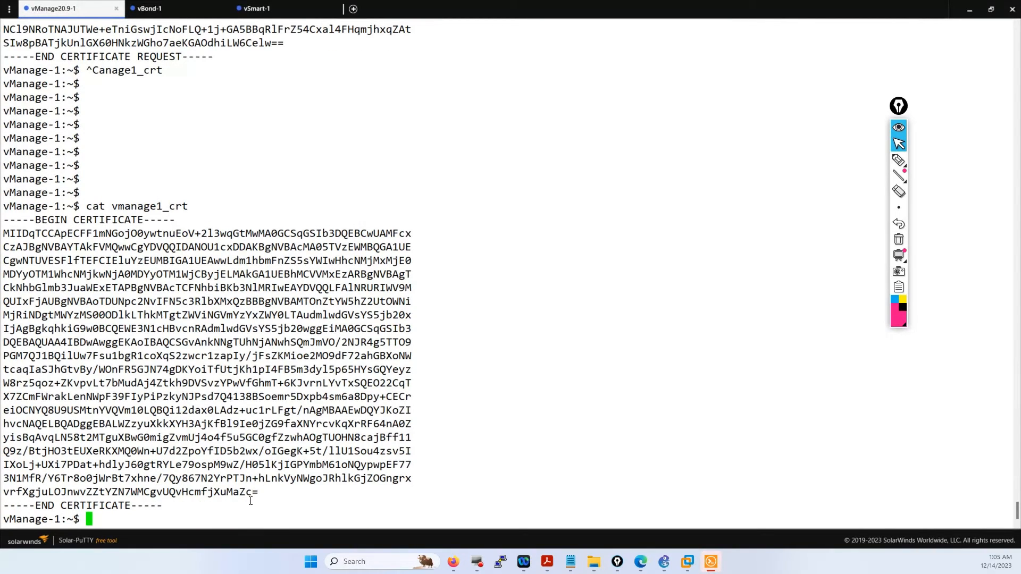
key("Return")
key("Return")
type("cat")
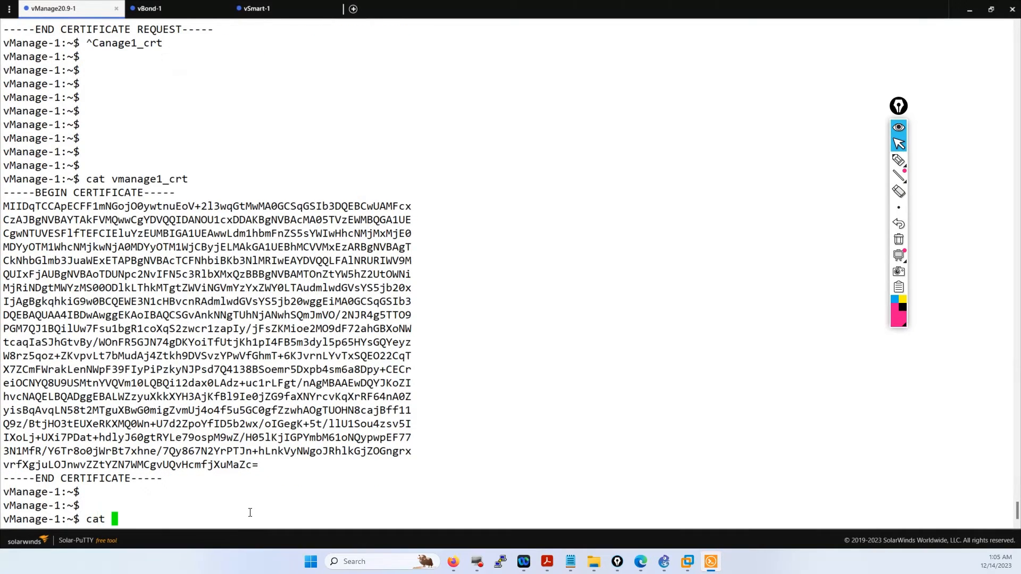
scroll(301, 360, "up", 18)
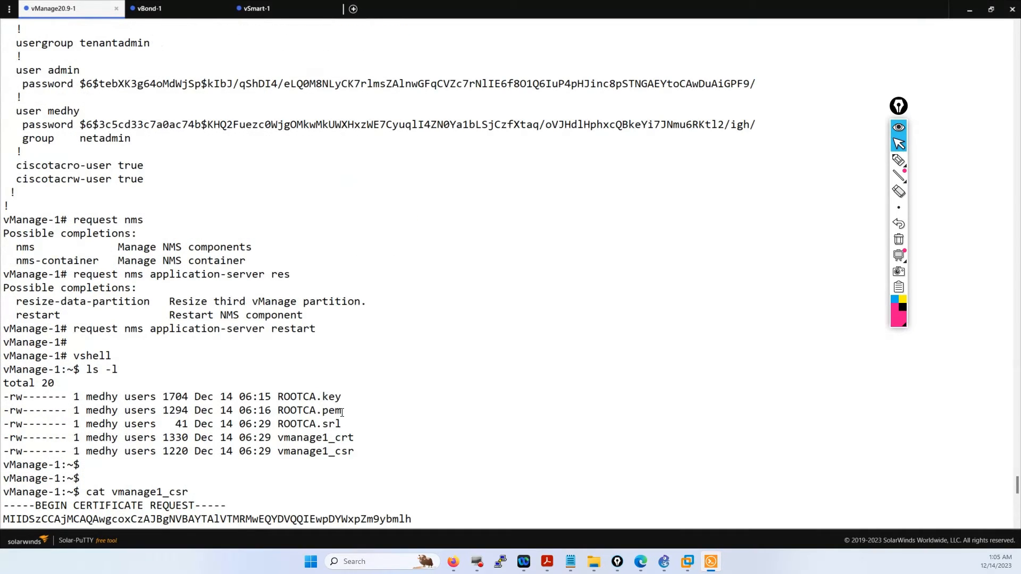
left_click_drag(342, 412, 279, 410)
left_click_drag(343, 409, 277, 410)
key("ctrl+c")
left_click(300, 416)
left_click_drag(339, 413, 277, 410)
- Run cat ROOTCA.pem and copy the full certificate output
type("cat")
right_click(271, 396)
key("Return")
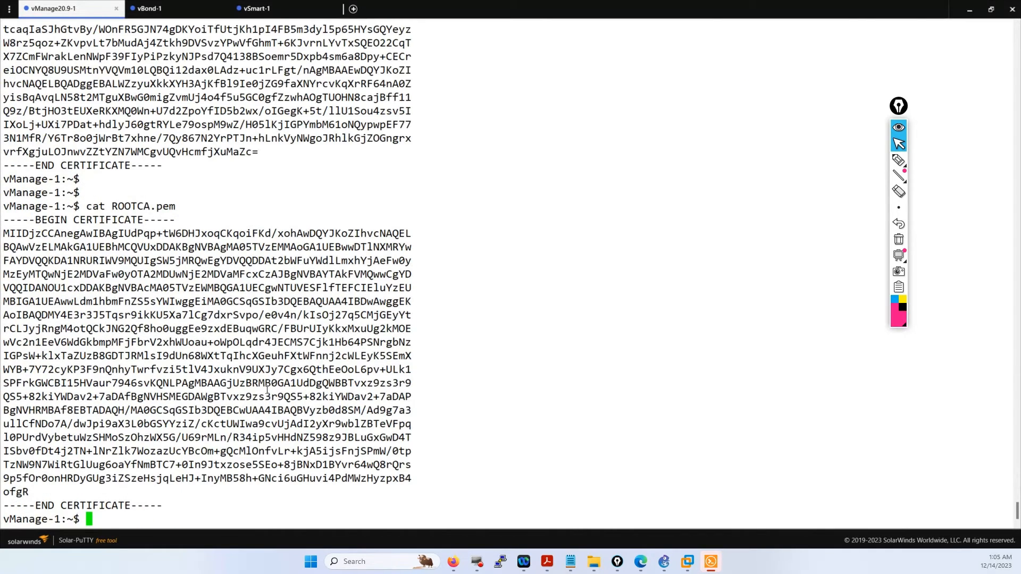
left_click_drag(166, 487, 2, 223)
- In vBond-1, highlight ROOTCA.pem's owner, the second user's password and group lines, and the admin entry
left_click(149, 9)
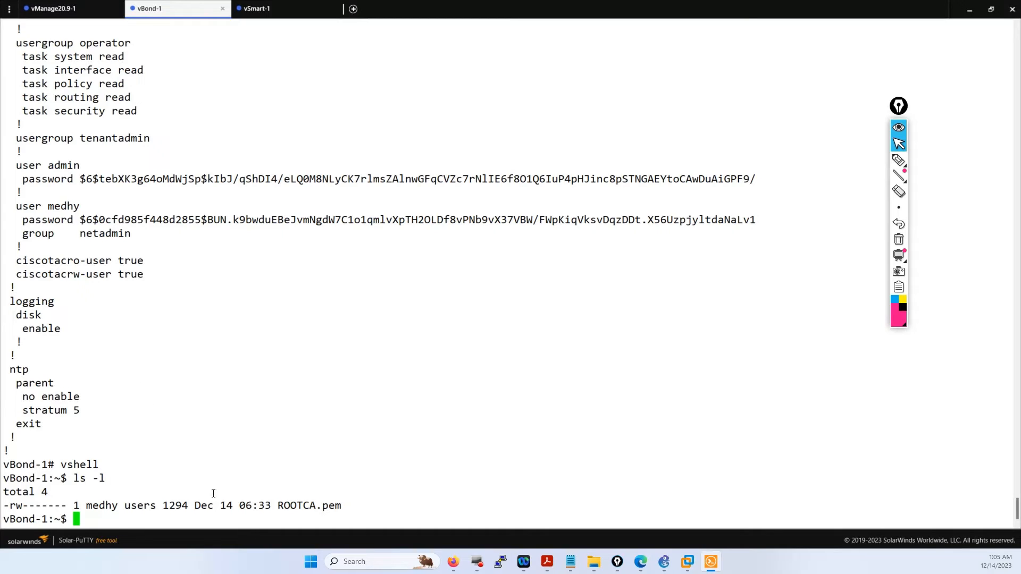
left_click_drag(116, 506, 83, 507)
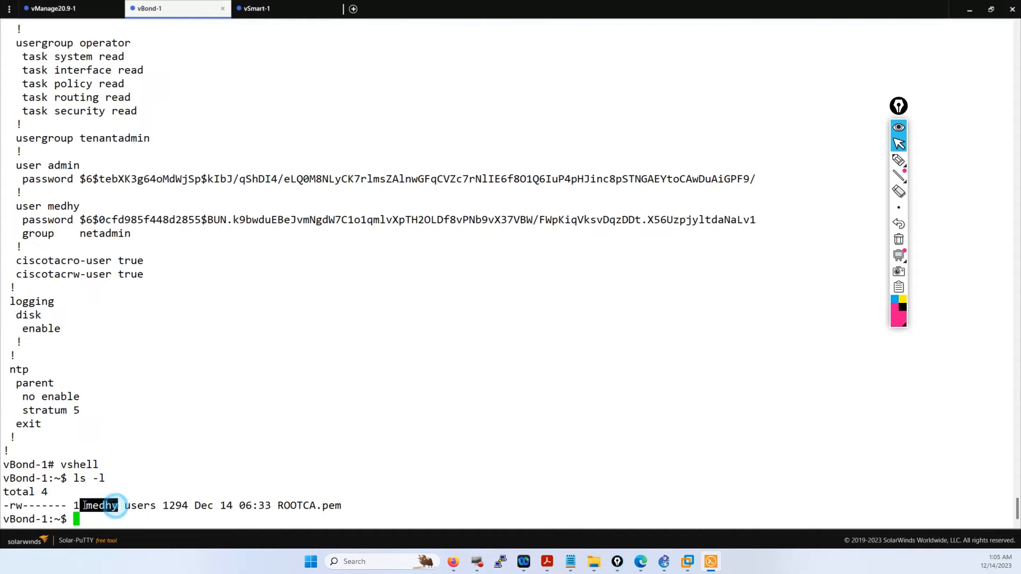
left_click(4, 145)
left_click_drag(70, 237, 21, 219)
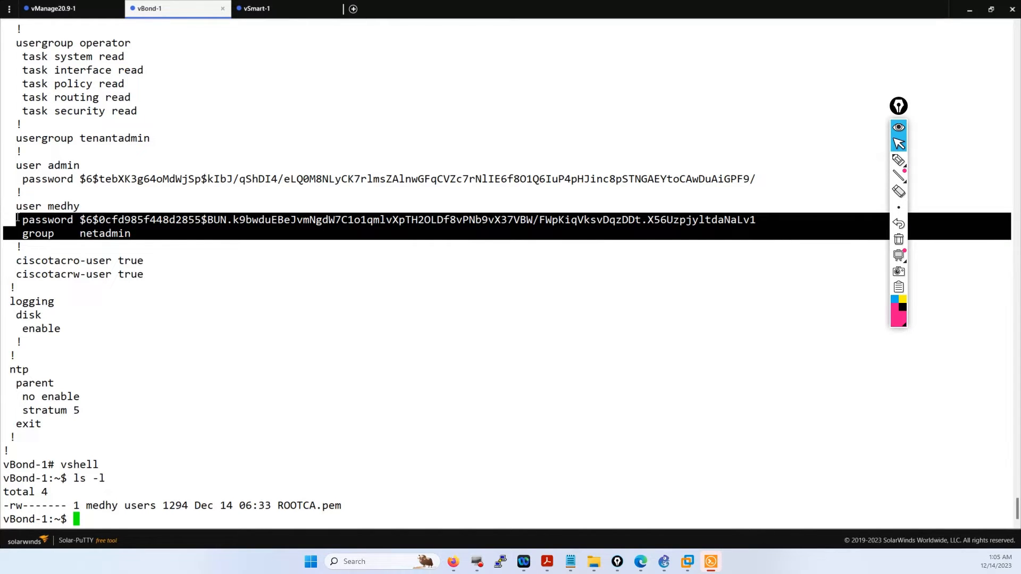
left_click(21, 218)
left_click_drag(72, 179, 25, 167)
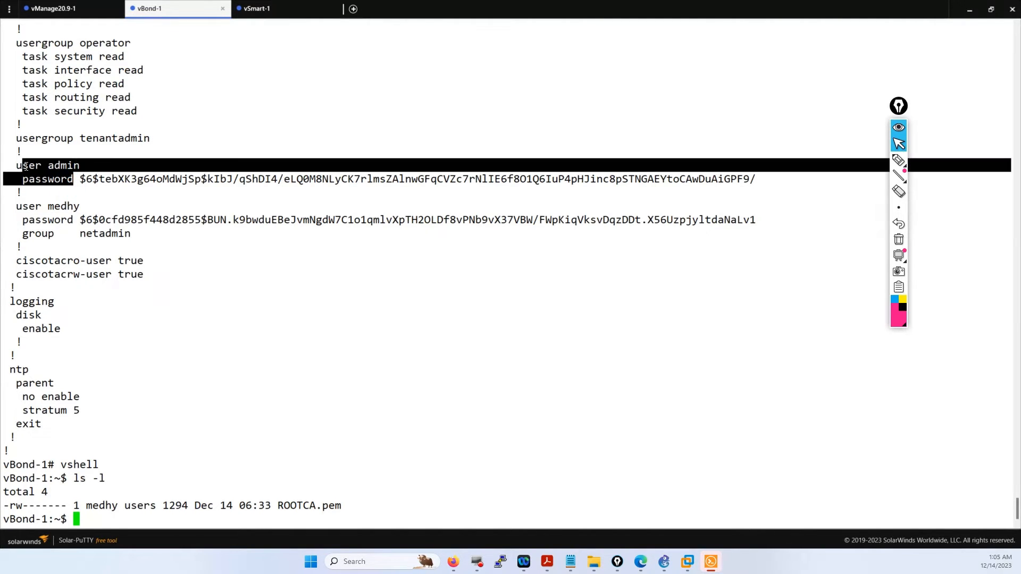
left_click(248, 411)
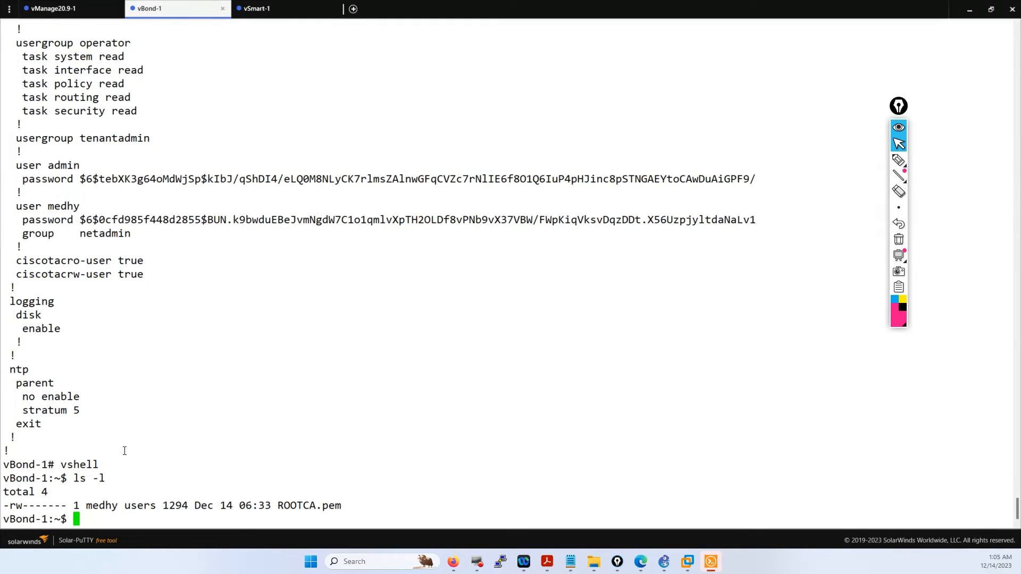
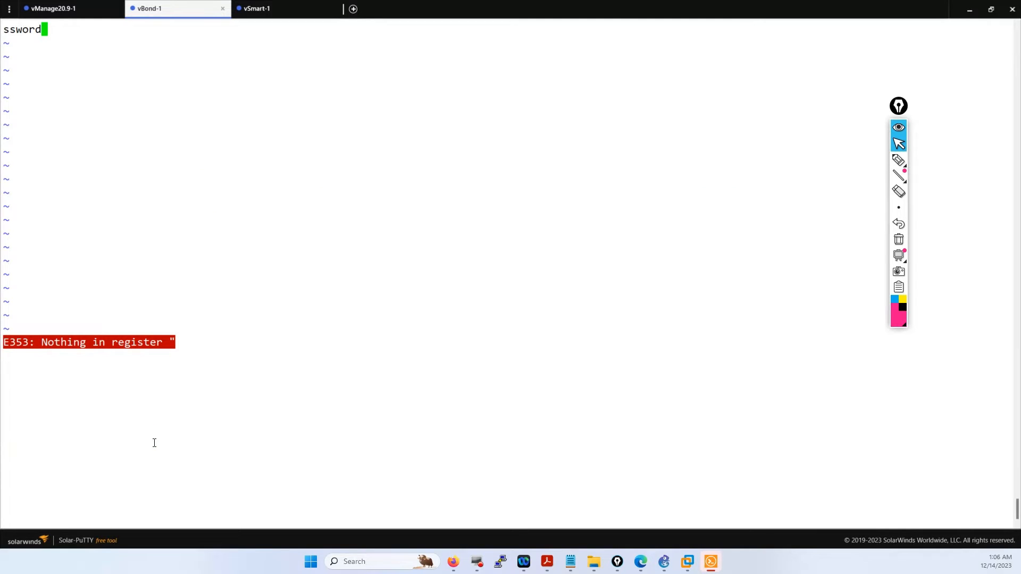
- Quit vim on vBond-1 without saving and cancel the half-typed 'vim ROOTCA.pem' command
type(":")
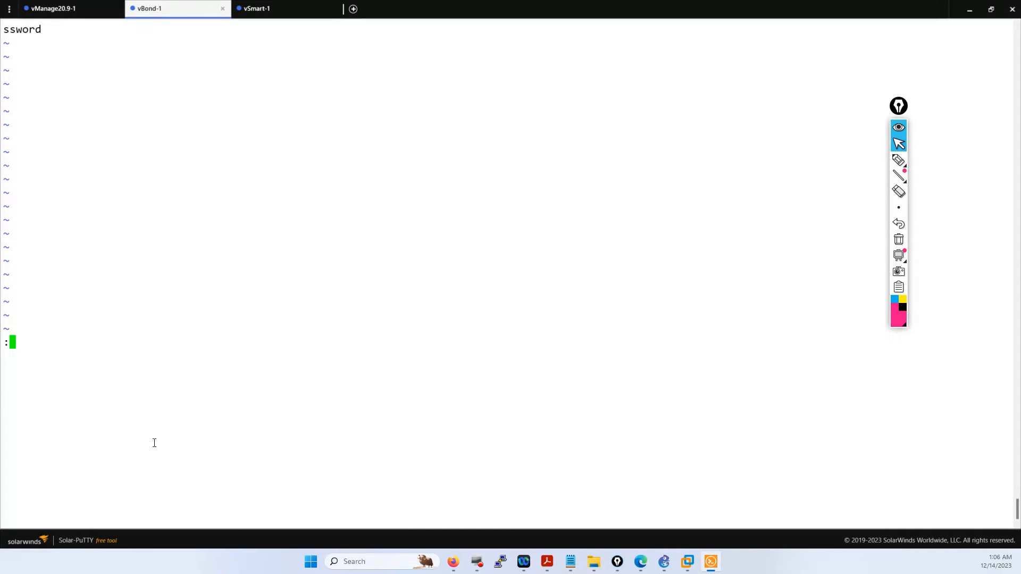
type("q!")
key("Return")
type("vim R")
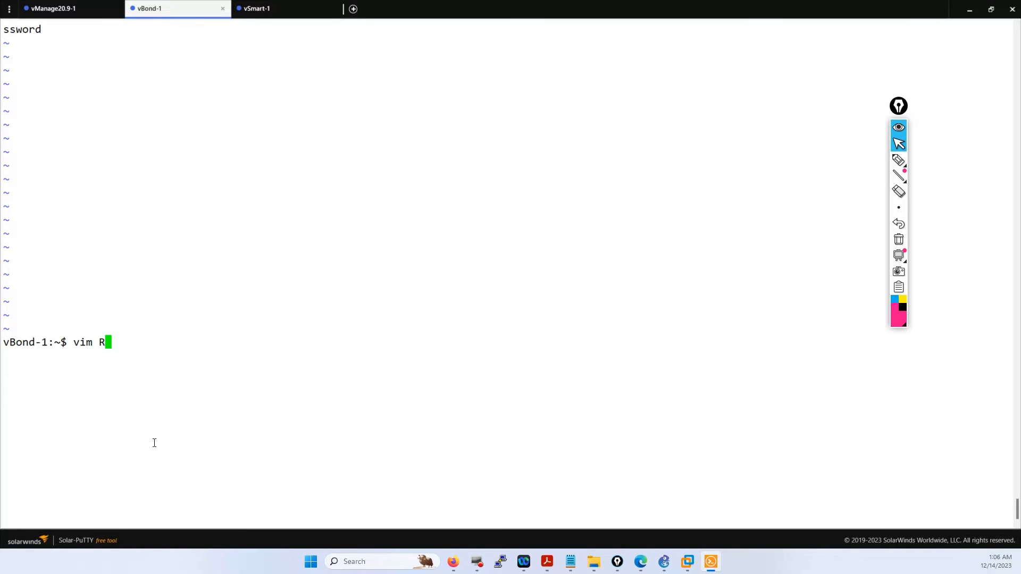
type("OOTCA.pem")
key("ctrl+c")
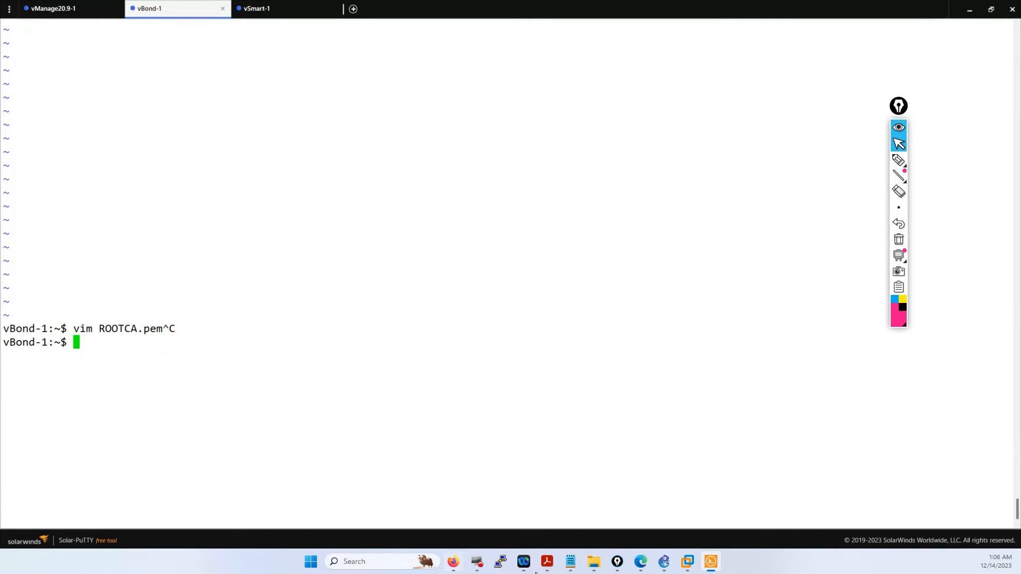
- Bring up the CONTROLLERS SITE 1 notes, then the certificate-configuration slides in Acrobat
mouse_move(574, 569)
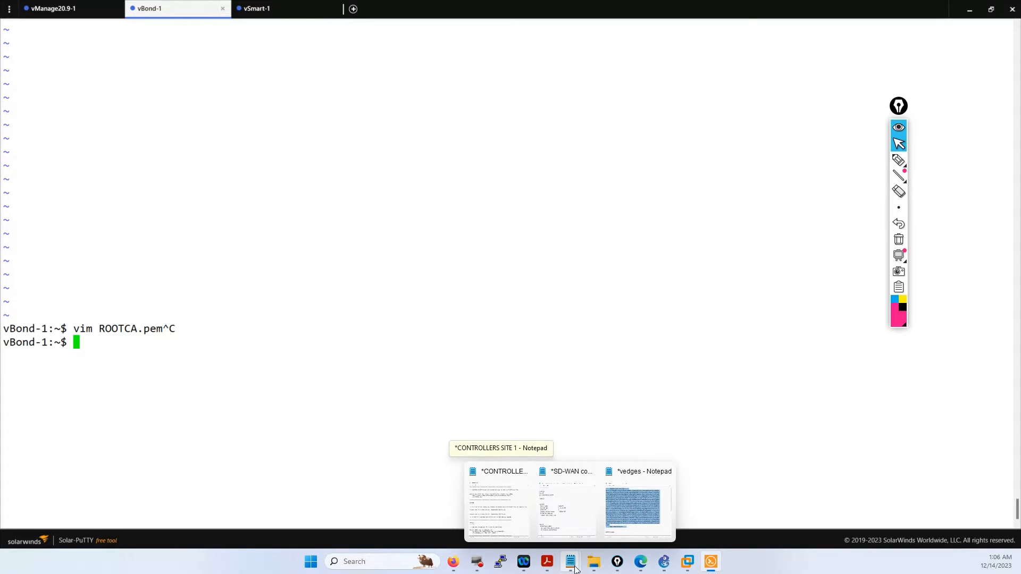
left_click(498, 511)
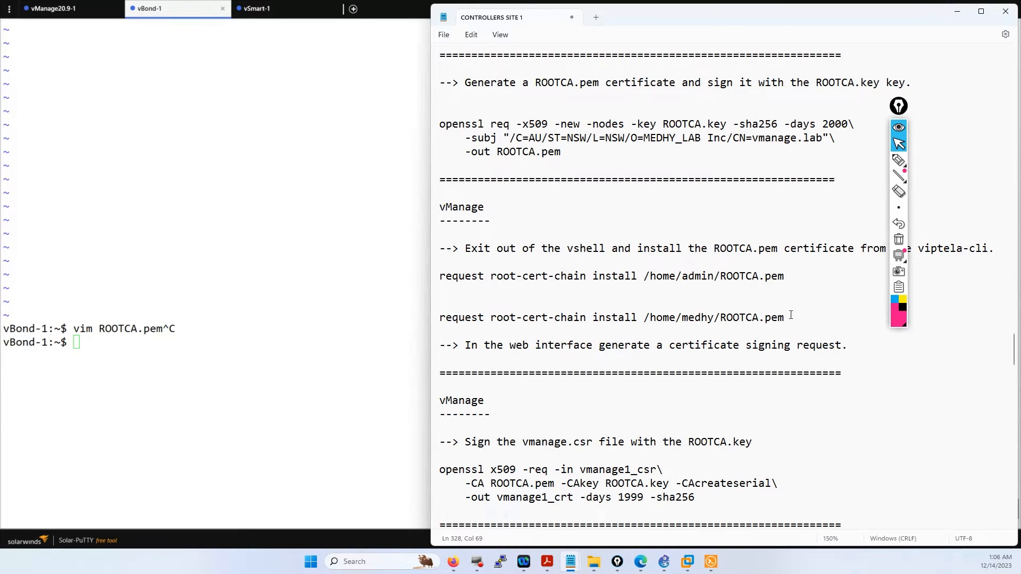
left_click(547, 561)
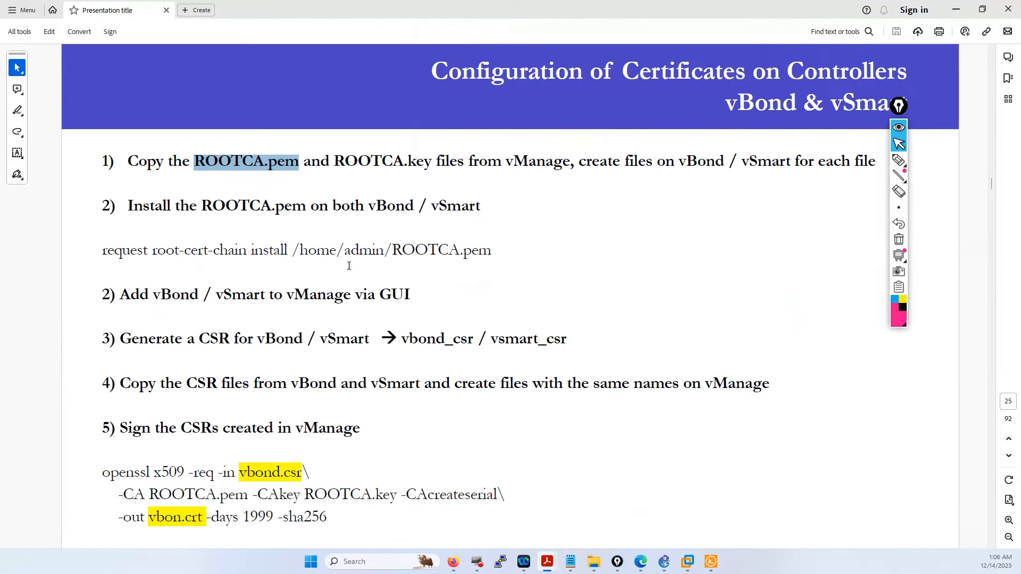
- Freehand-underline 'admin' in the /home/admin/ROOTCA.pem install path on the slide
left_click(898, 159)
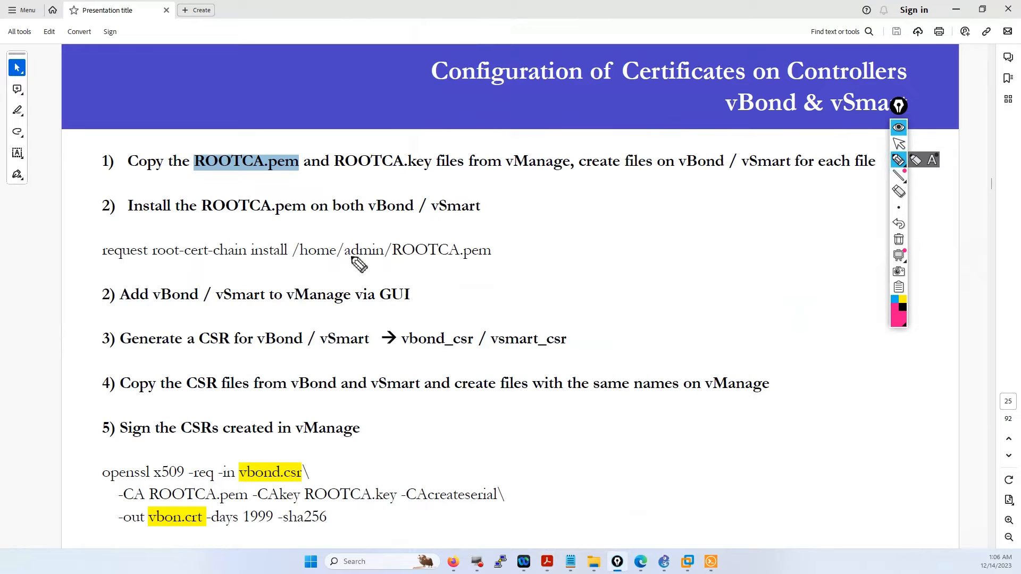
mouse_move(345, 260)
left_mouse_down()
mouse_move(385, 261)
mouse_move(352, 266)
mouse_move(360, 274)
left_mouse_up()
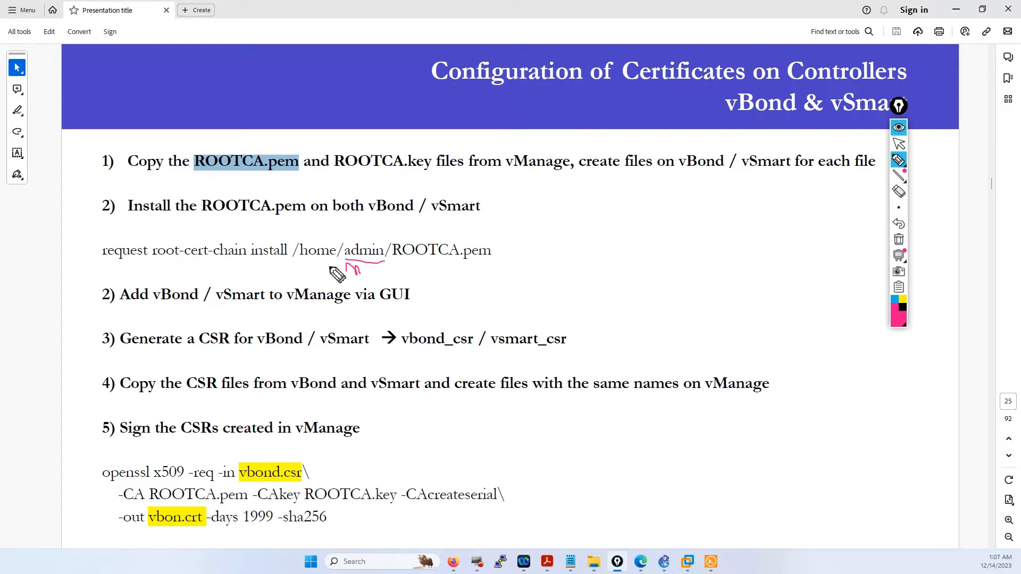
left_click(898, 144)
- On vBond-1, exit the shell to the CLI and paste the root-cert-chain install command
left_click(711, 561)
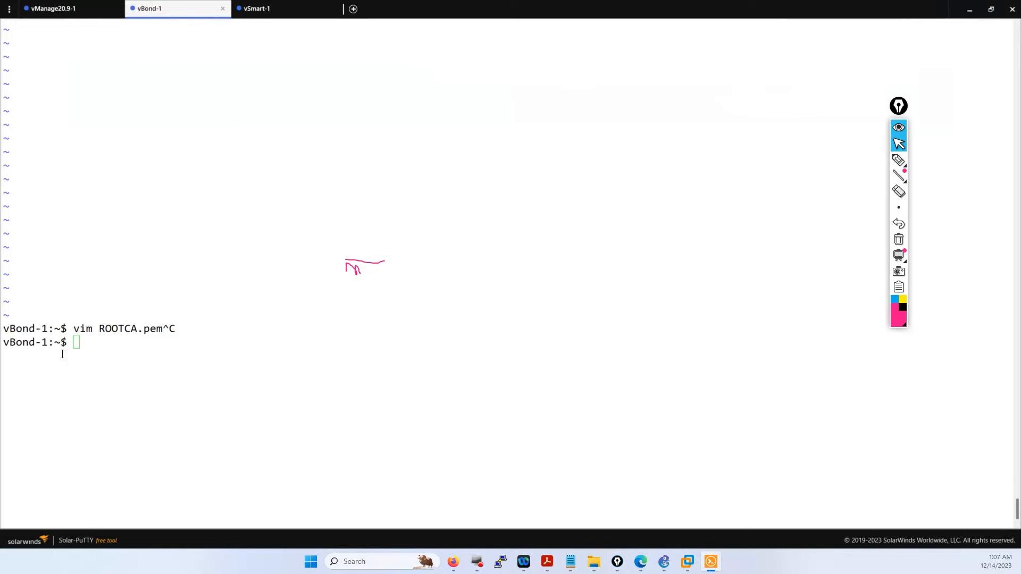
left_click(118, 347)
key("Return")
key("Return")
key("Return")
key("Return")
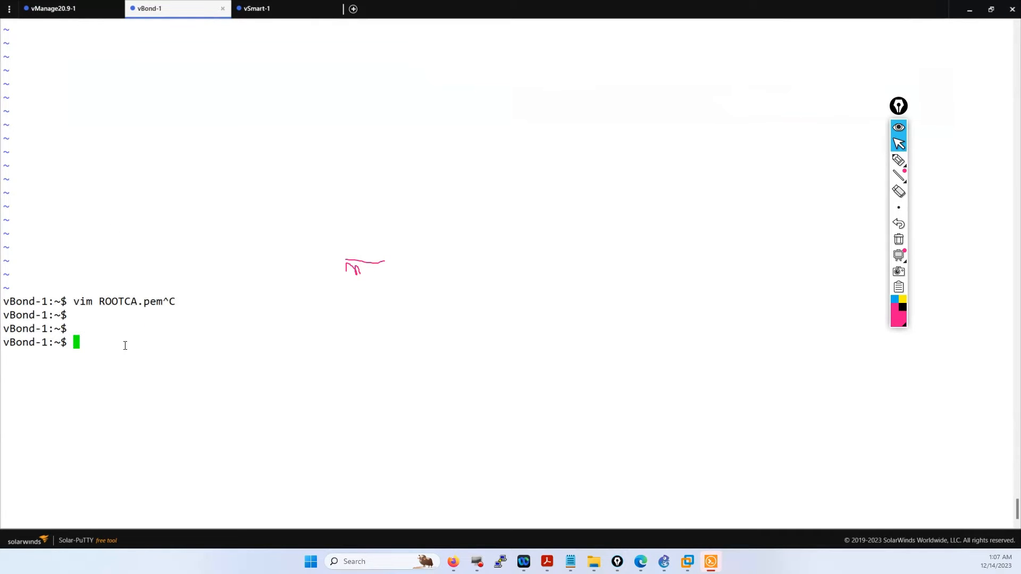
type("exit")
key("Return")
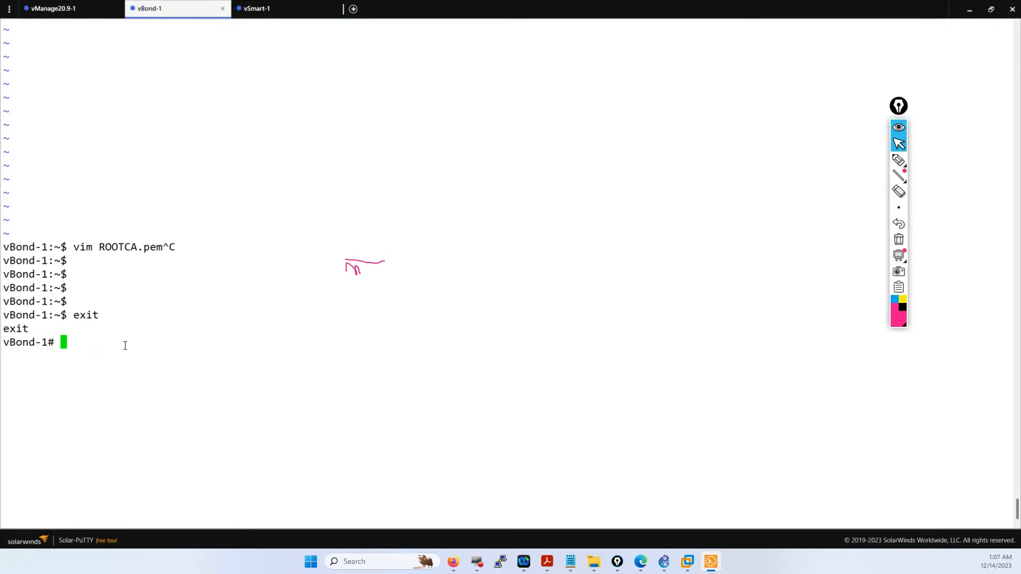
right_click(3, 397)
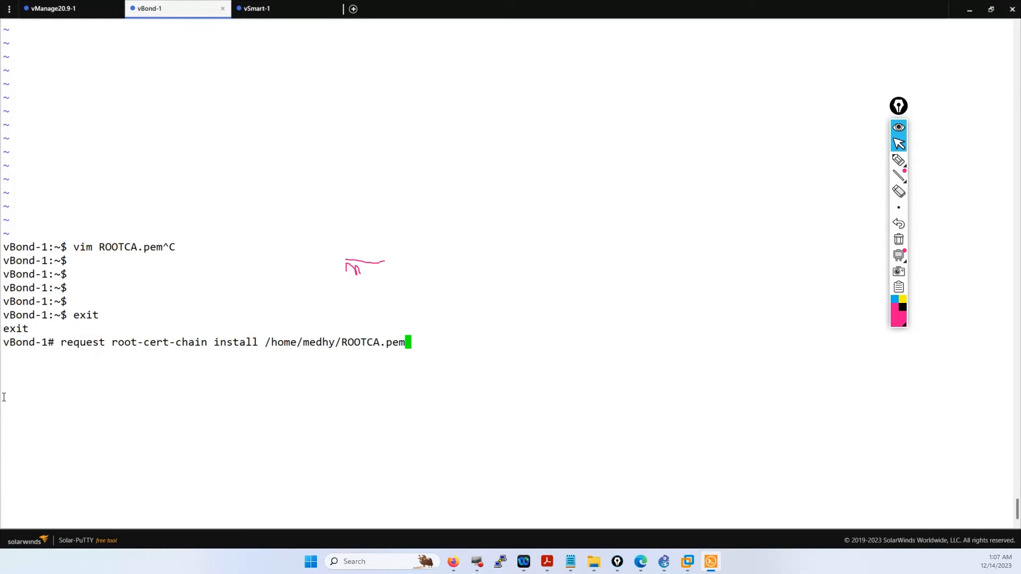
left_click_drag(422, 346, 64, 338)
left_click(170, 306)
- Scroll back and highlight the earlier successful certificate install and copying/installing progress output
scroll(170, 306, "up", 20)
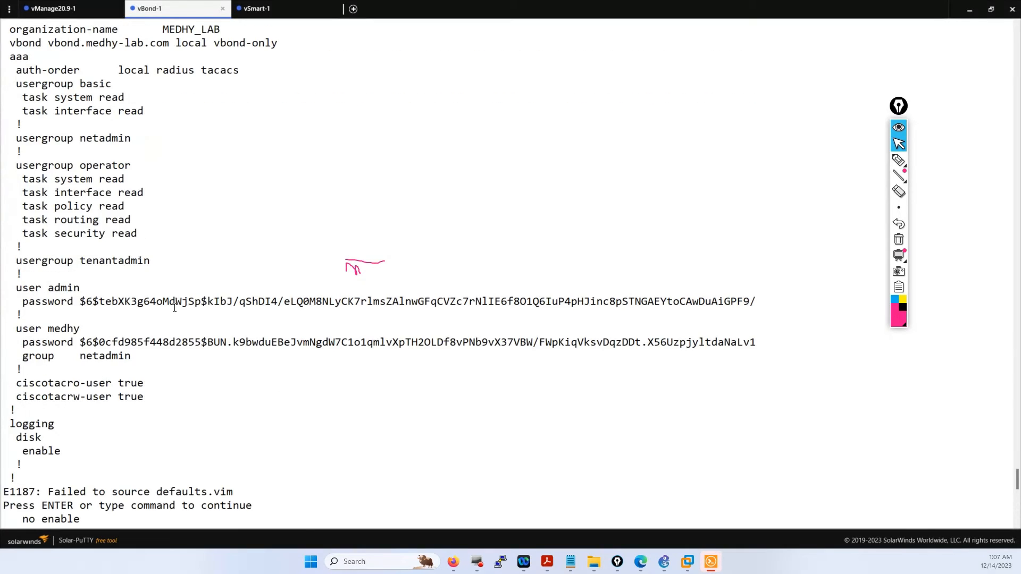
scroll(174, 308, "up", 20)
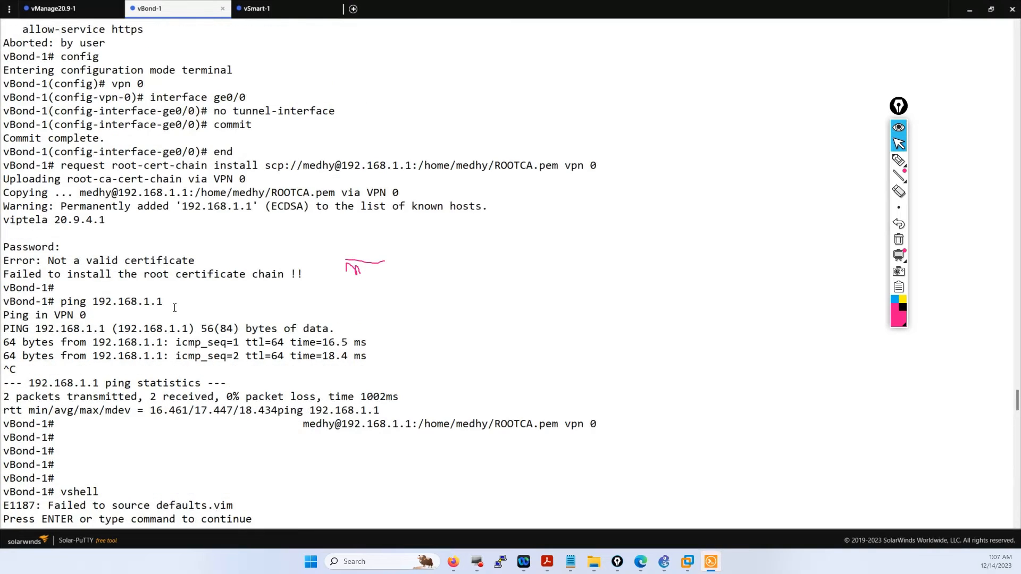
scroll(174, 308, "down", 6)
scroll(175, 308, "down", 6)
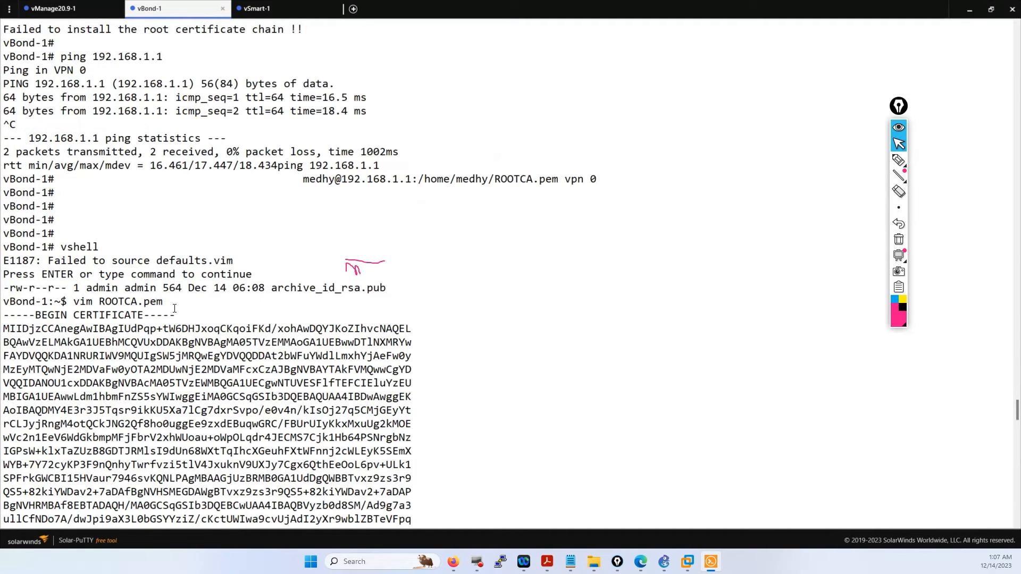
scroll(174, 308, "up", 20)
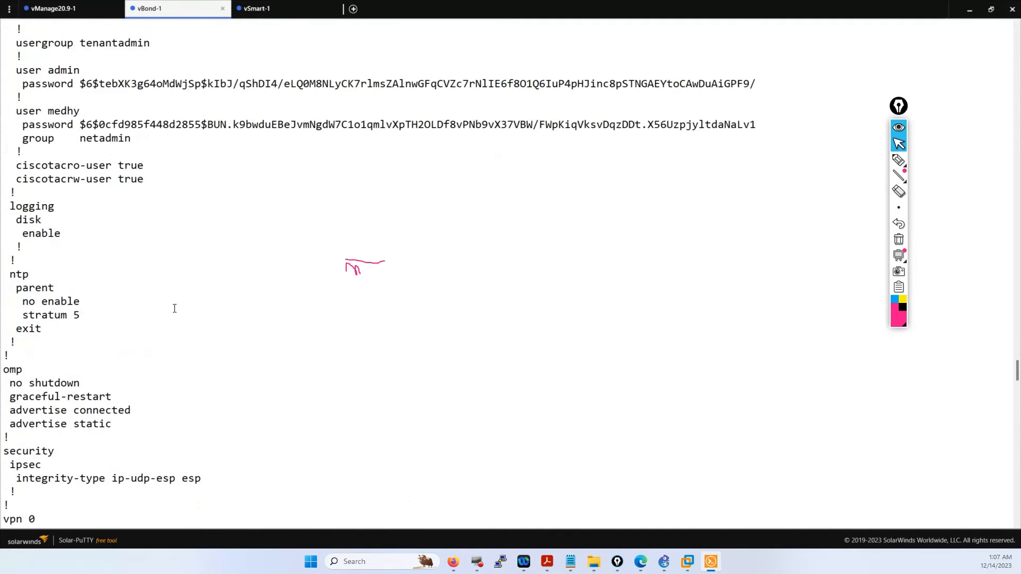
scroll(174, 307, "up", 20)
scroll(172, 309, "down", 6)
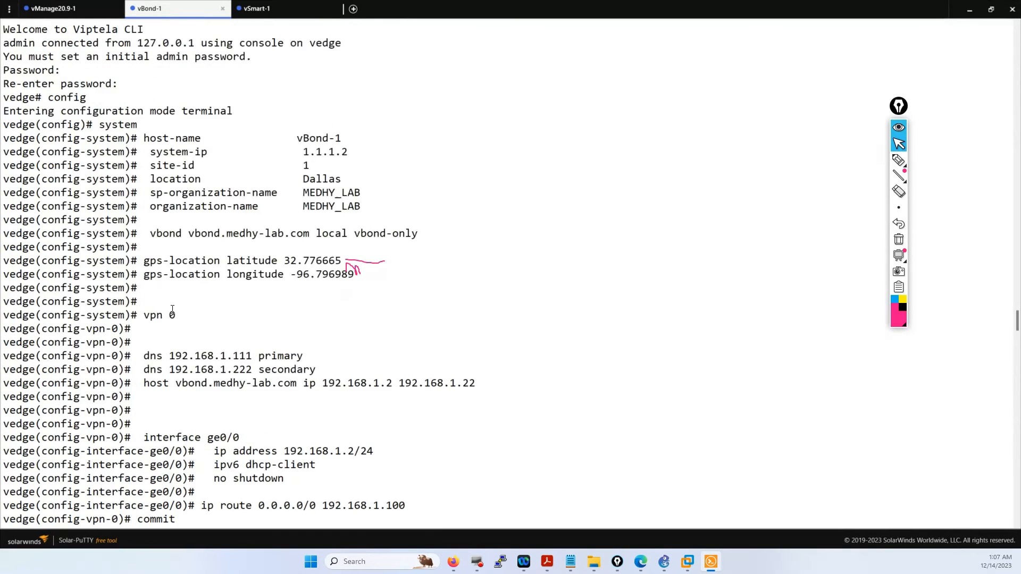
scroll(173, 309, "down", 20)
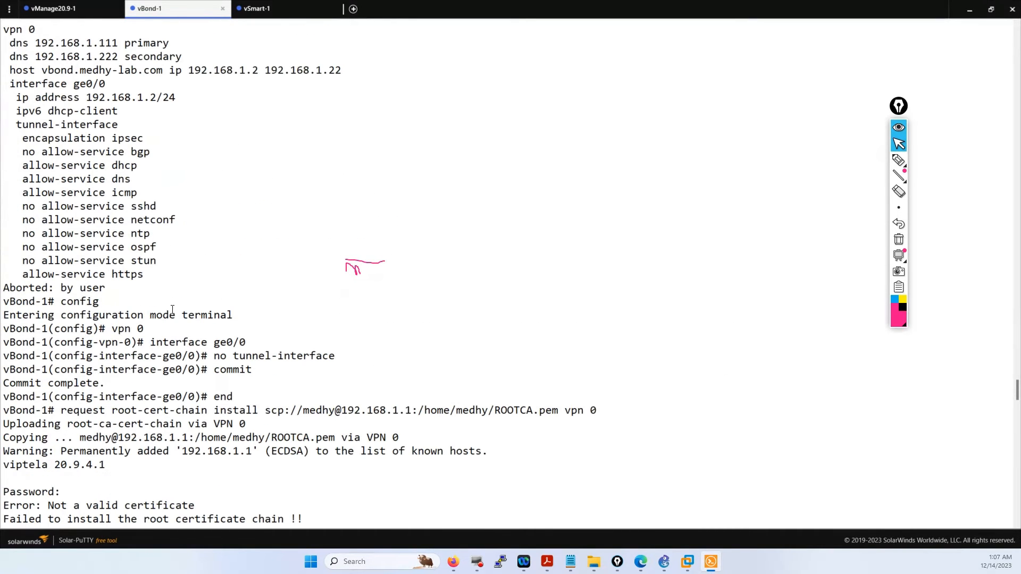
scroll(172, 309, "down", 6)
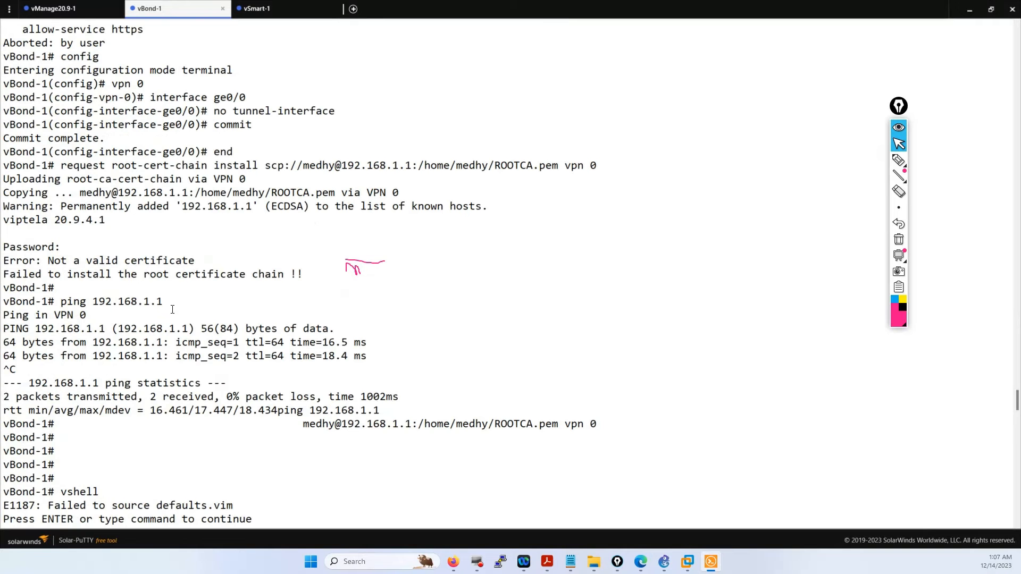
scroll(172, 309, "down", 6)
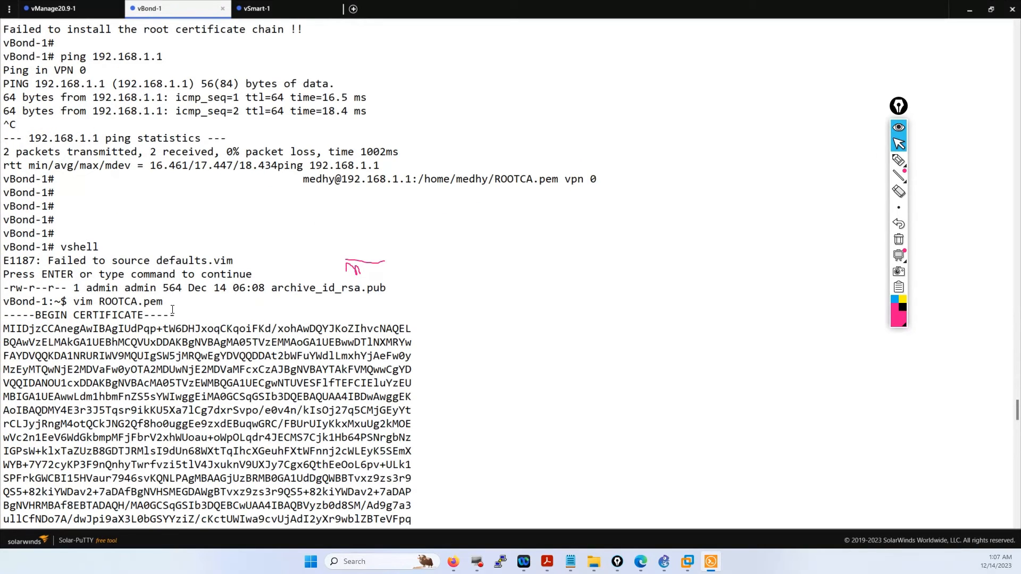
scroll(172, 309, "down", 6)
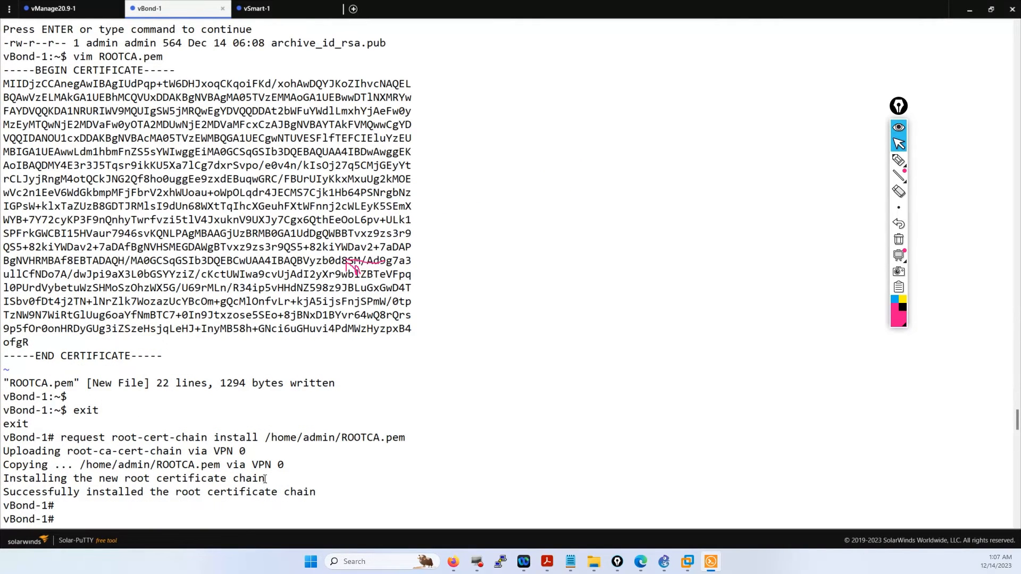
left_click_drag(316, 491, 6, 442)
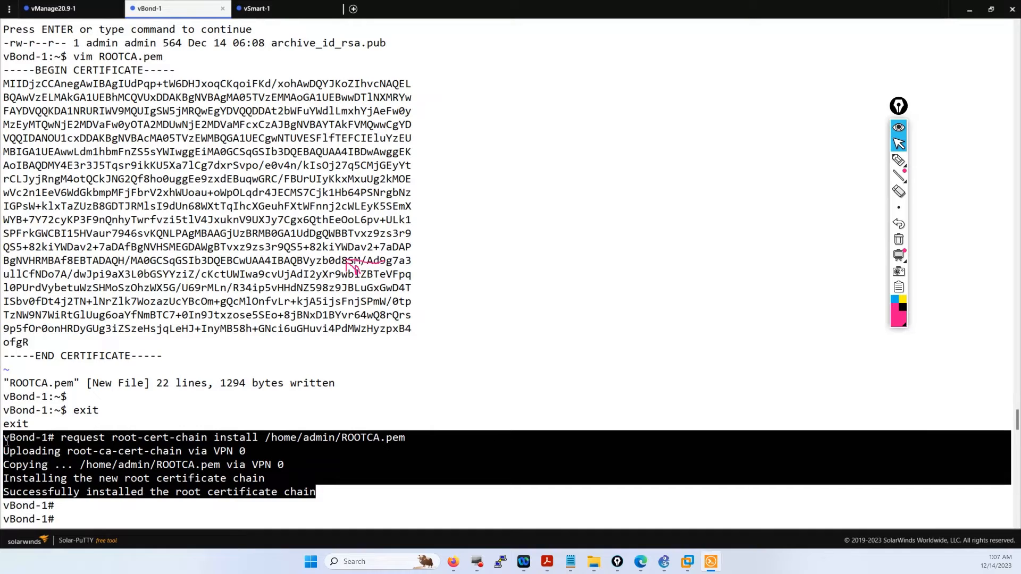
left_click(37, 496)
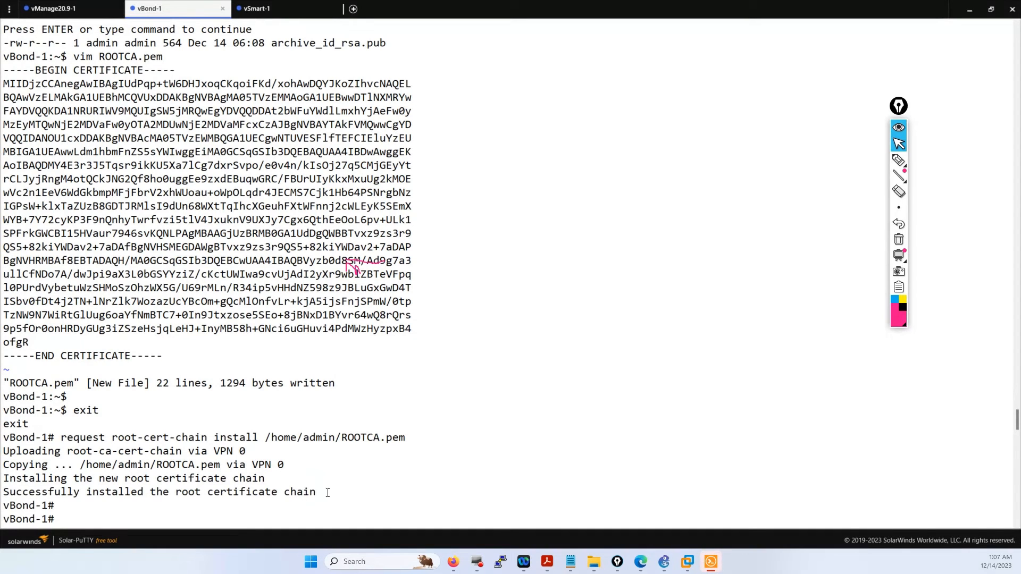
left_click_drag(318, 493, 1, 441)
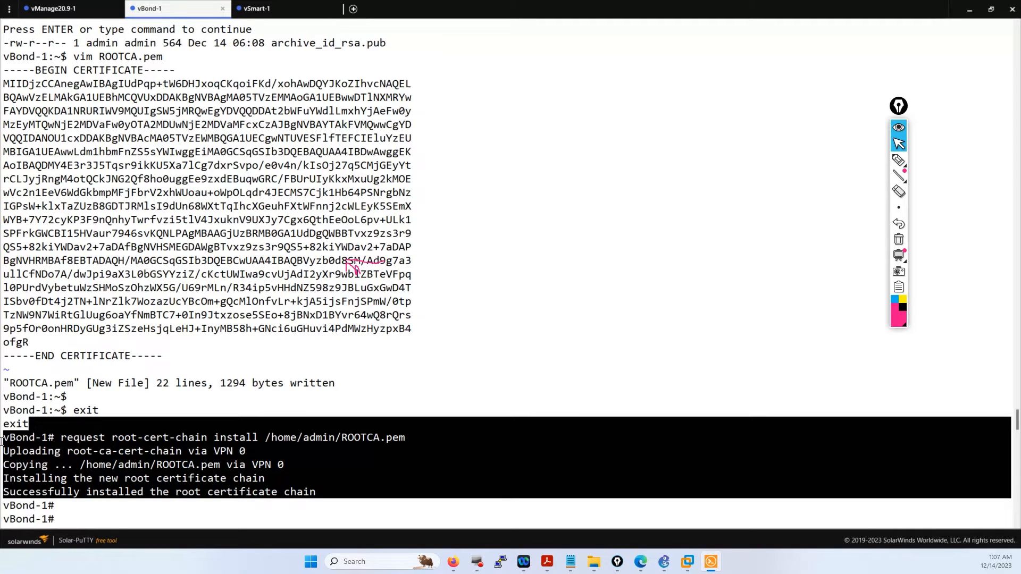
left_click(19, 68)
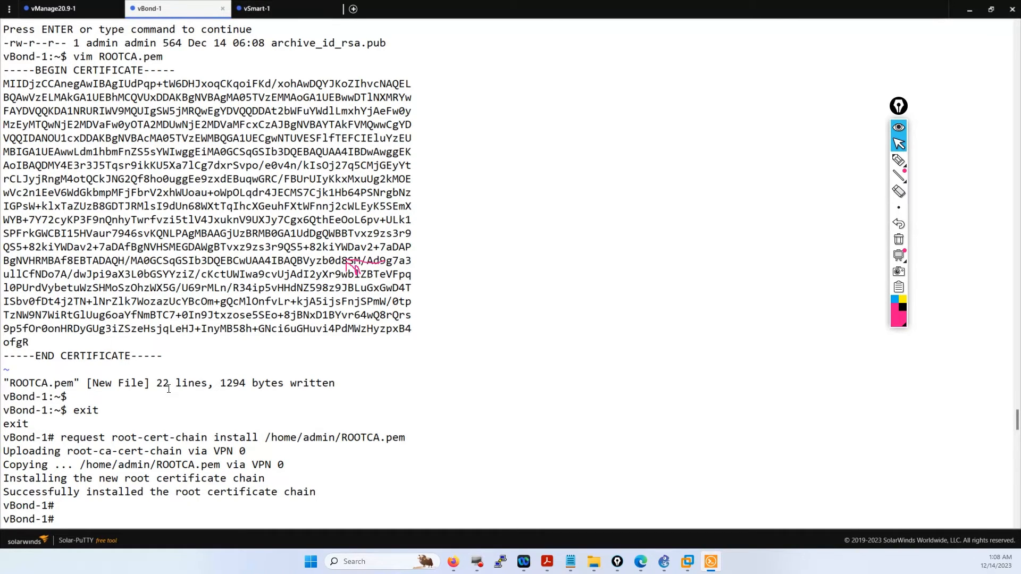
left_click_drag(319, 485, 93, 465)
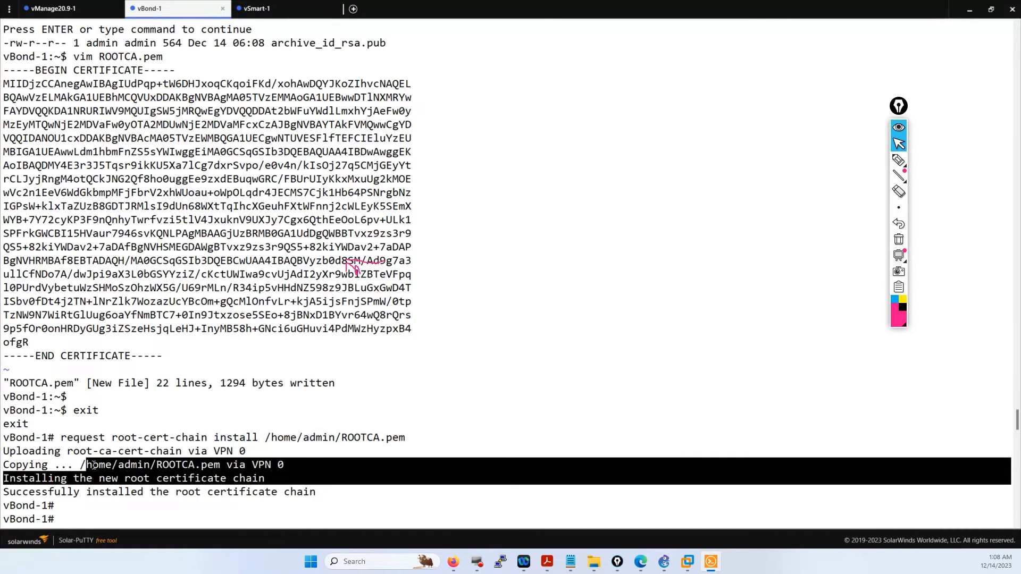
left_click(93, 466)
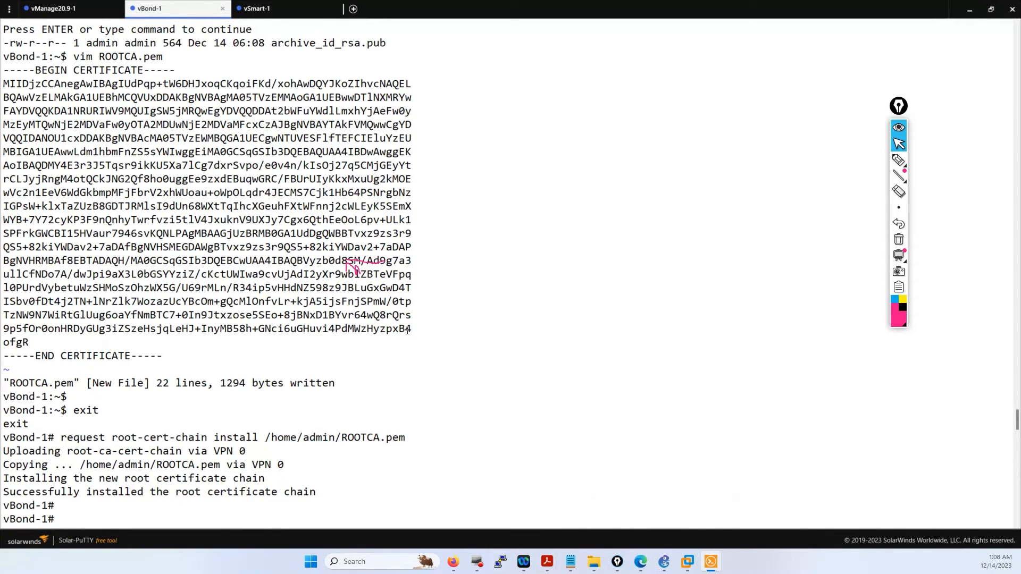
scroll(258, 319, "up", 6)
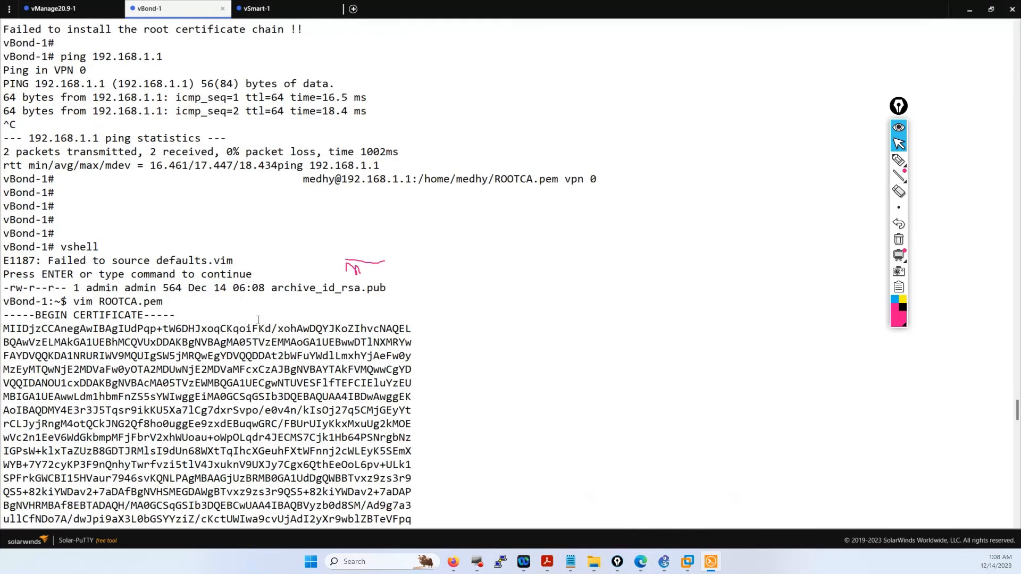
scroll(258, 320, "up", 6)
scroll(258, 319, "down", 20)
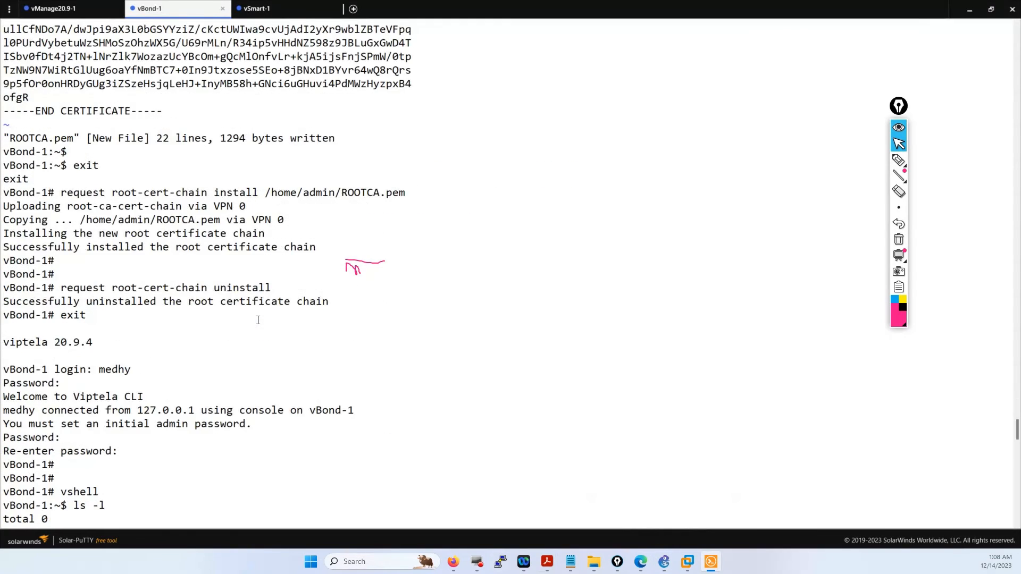
scroll(258, 320, "down", 12)
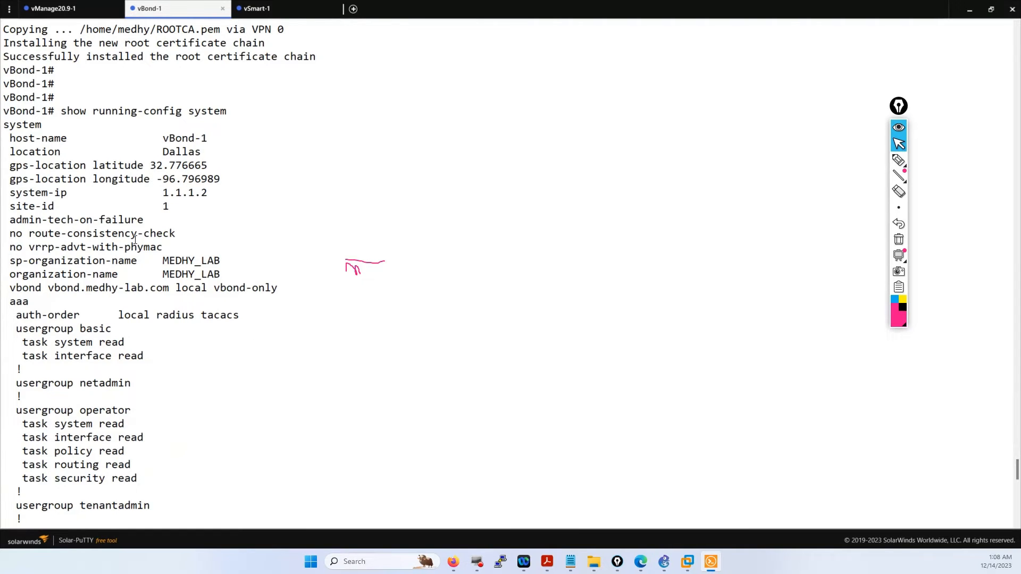
scroll(224, 333, "down", 12)
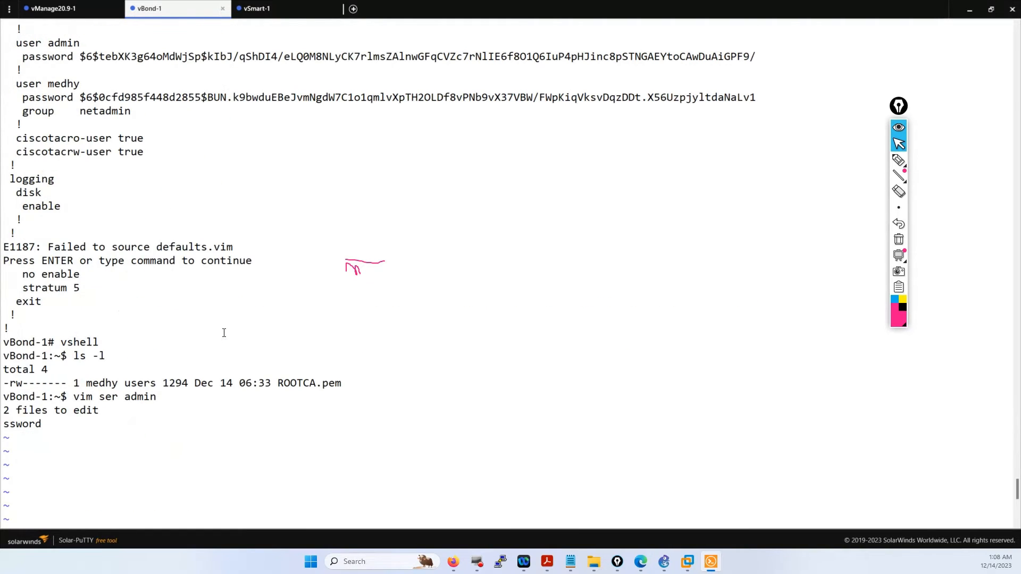
scroll(224, 333, "up", 12)
scroll(223, 333, "up", 6)
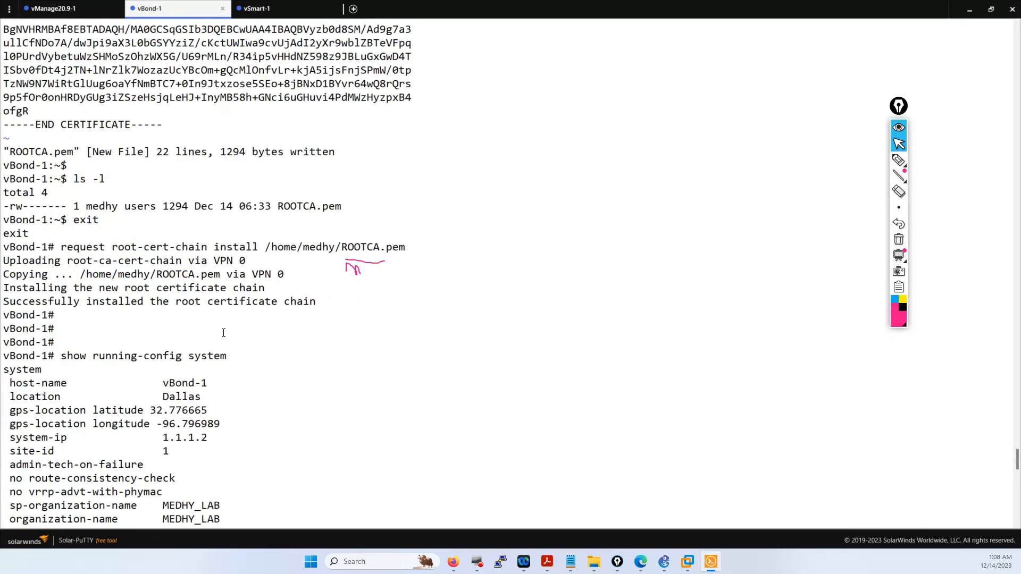
scroll(223, 332, "up", 20)
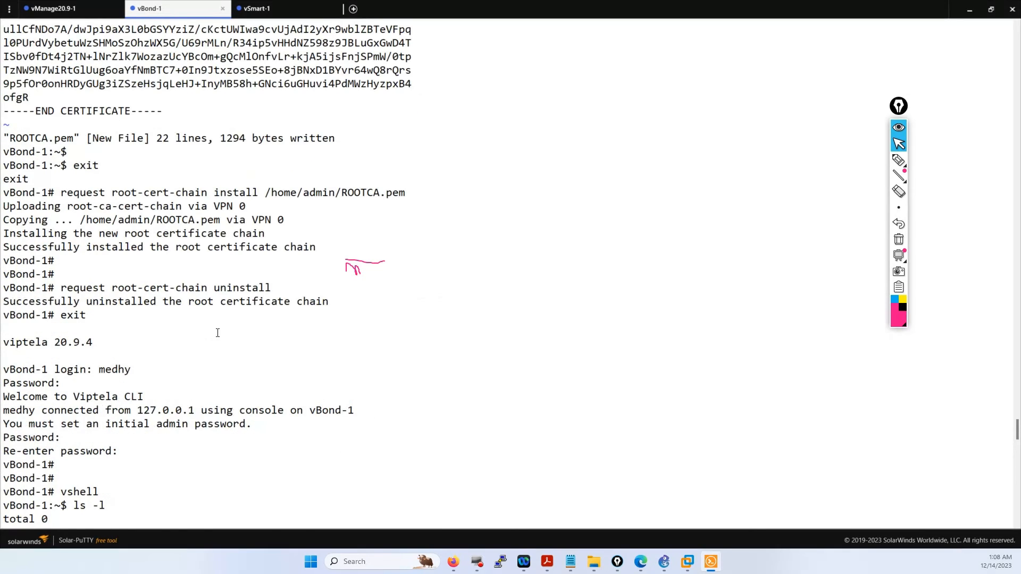
scroll(217, 333, "up", 6)
scroll(218, 333, "up", 12)
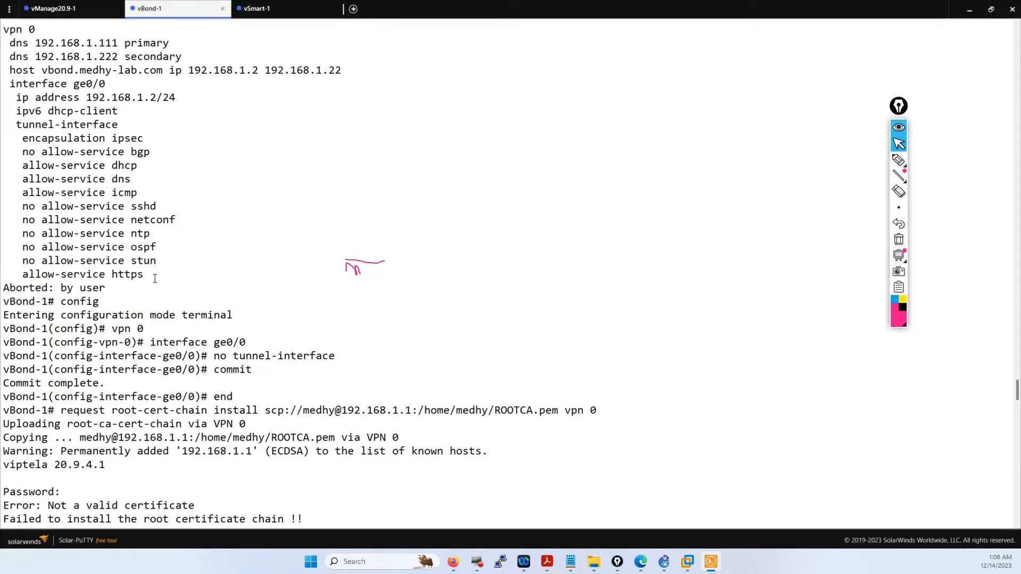
left_click_drag(155, 279, 9, 44)
left_click(45, 120)
left_click_drag(17, 125, 169, 269)
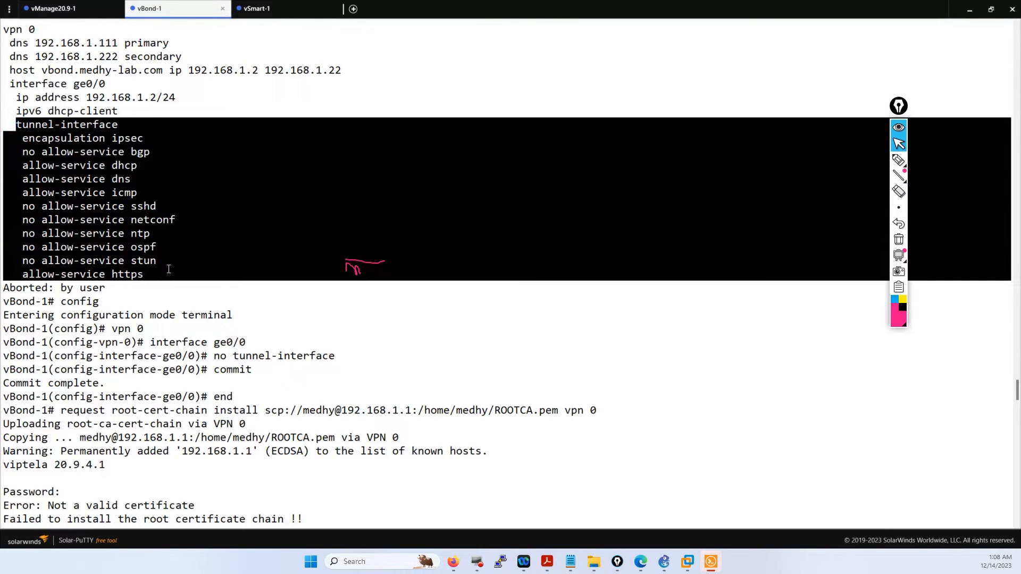
left_click(247, 327)
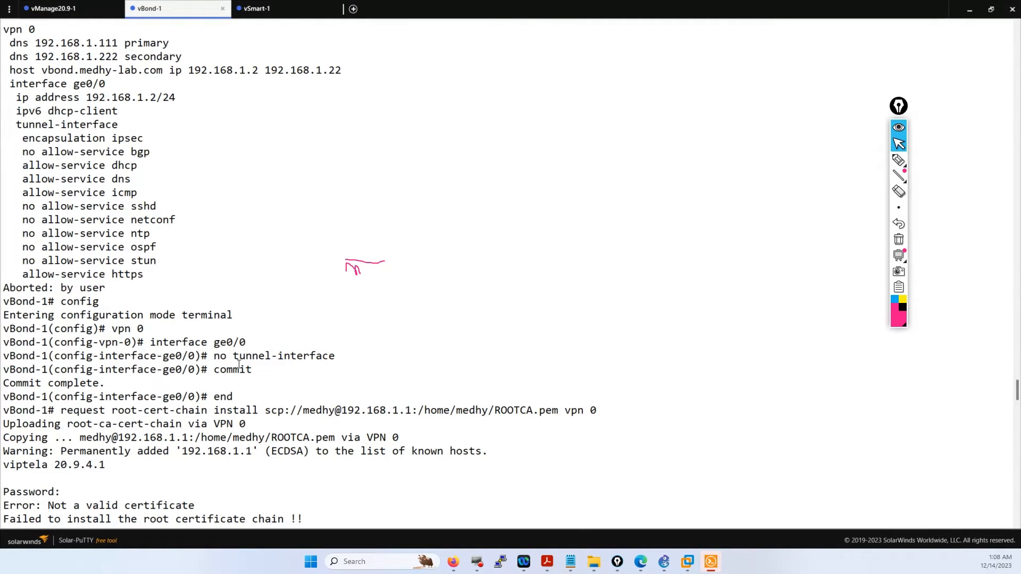
left_click_drag(269, 374, 7, 328)
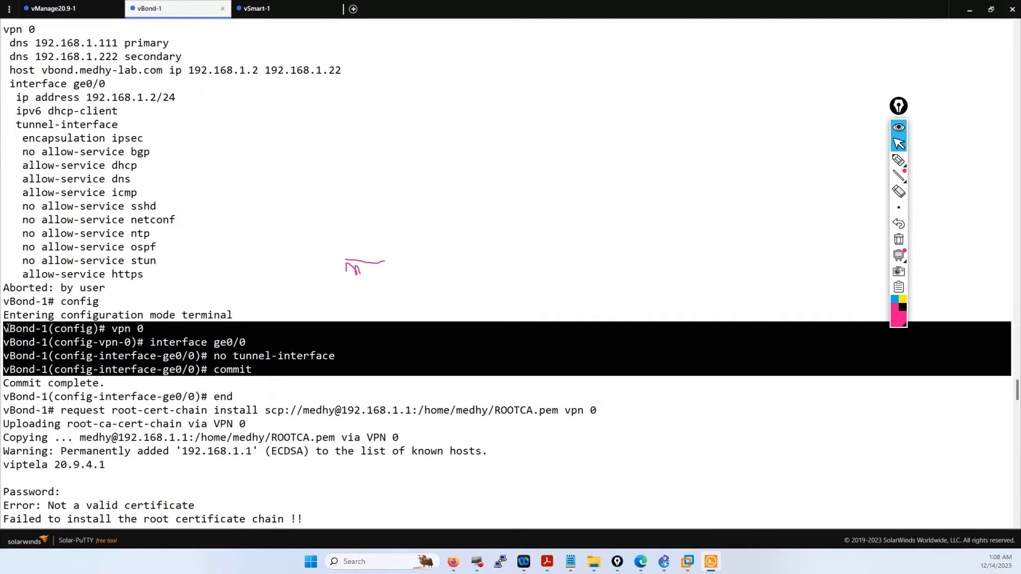
left_click(78, 260)
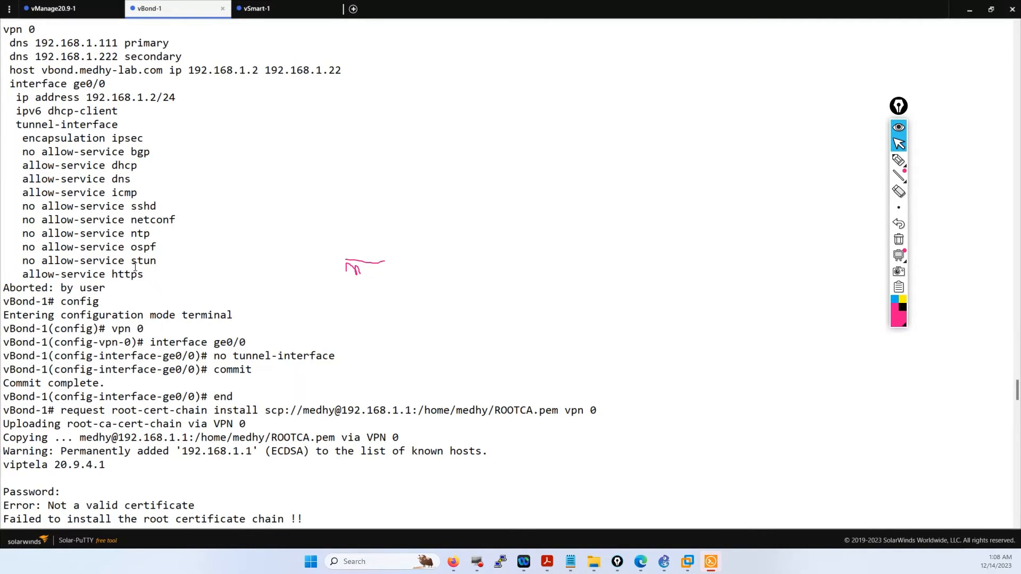
left_click_drag(159, 275, 13, 123)
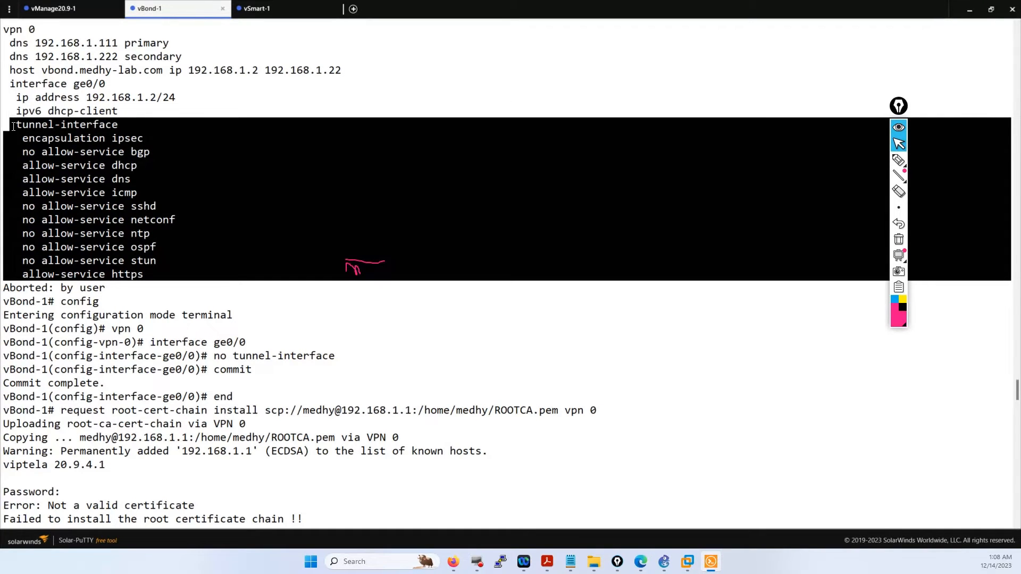
left_click_drag(13, 126, 14, 99)
left_click(275, 388)
left_click_drag(268, 373, 108, 329)
left_click(121, 330)
left_click(254, 351)
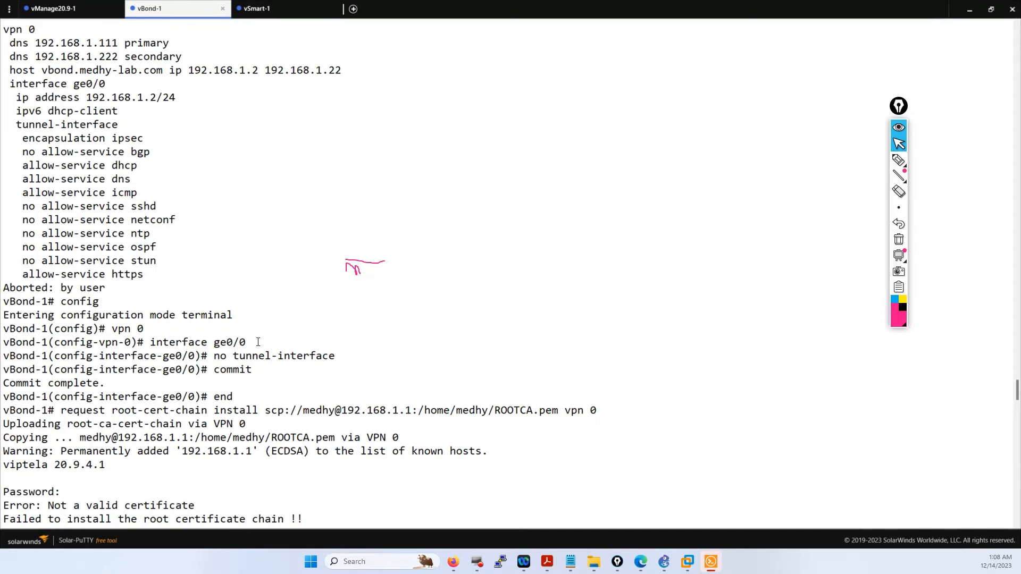
left_click_drag(258, 342, 209, 343)
left_click(339, 368)
left_click_drag(338, 358, 220, 370)
left_click(256, 369)
left_click(120, 224)
left_click_drag(151, 267, 9, 88)
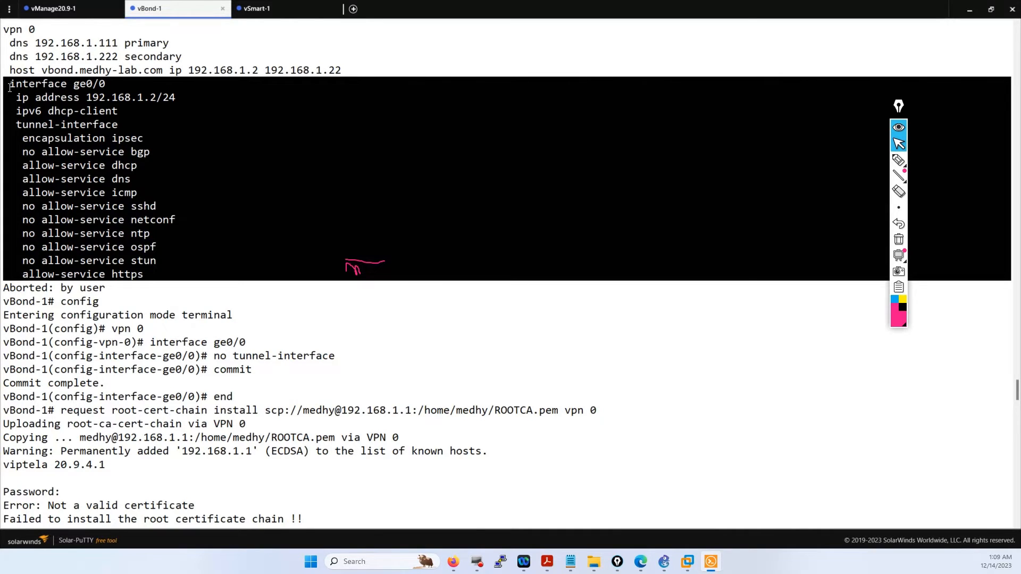
left_click(488, 422)
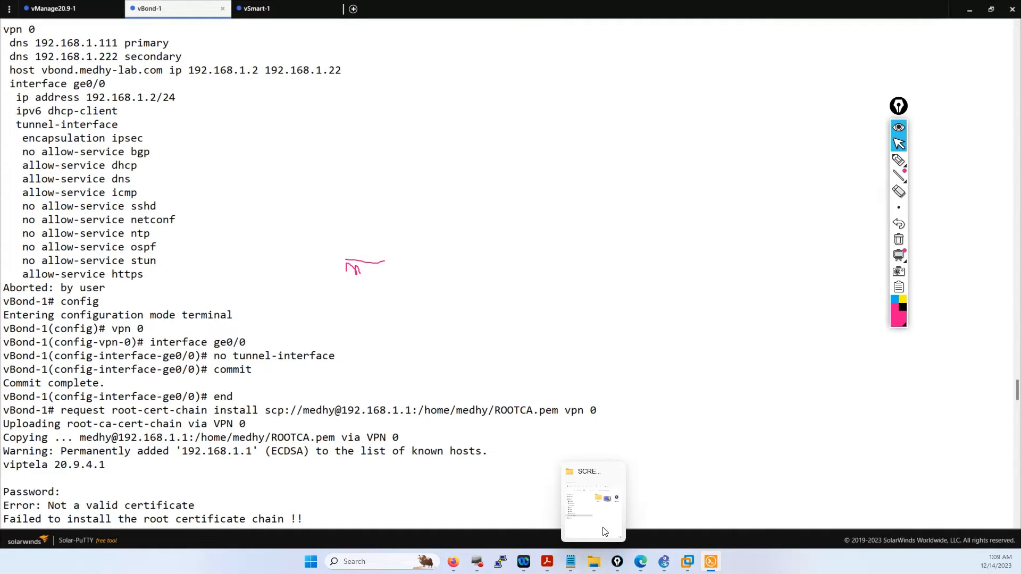
mouse_move(453, 563)
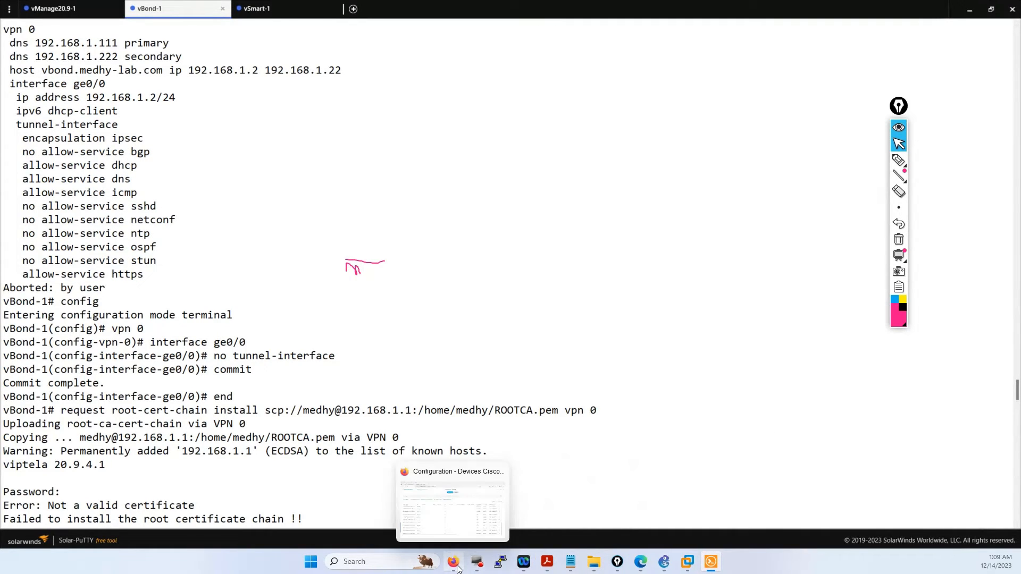
- Open Configuration > Devices, list the Controllers, and open vManage-1's actions menu
left_click(436, 474)
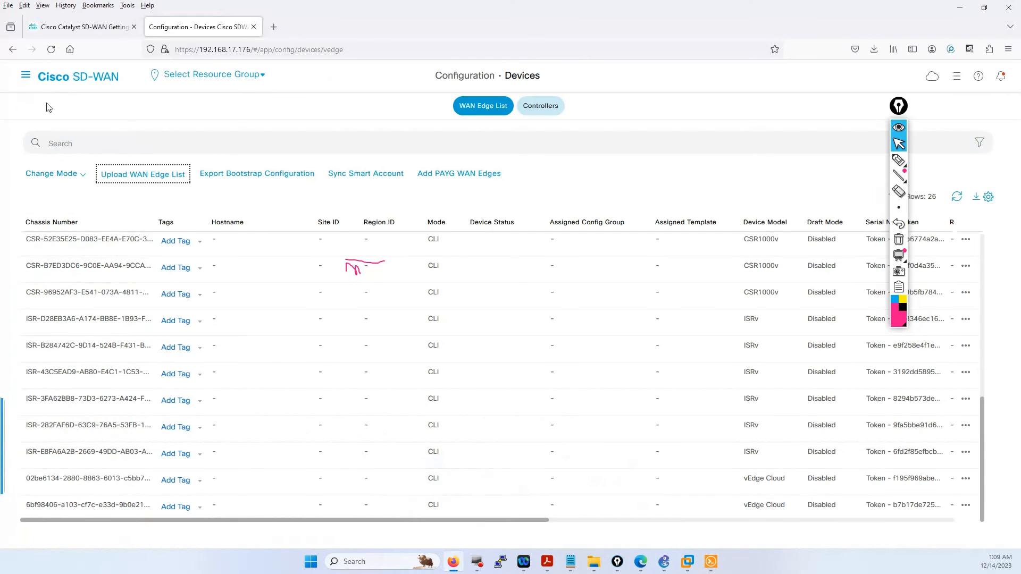
left_click(25, 84)
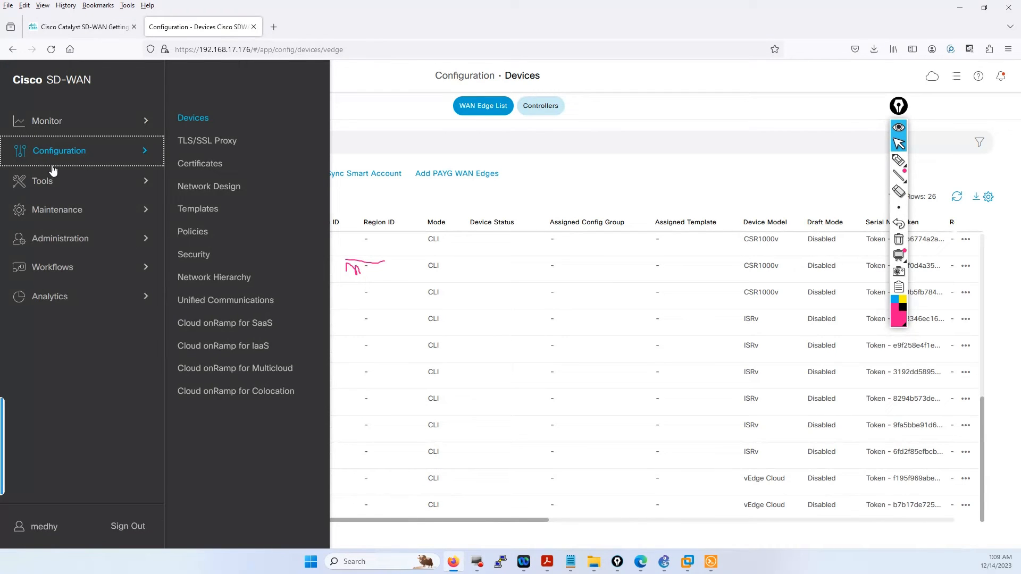
left_click(197, 122)
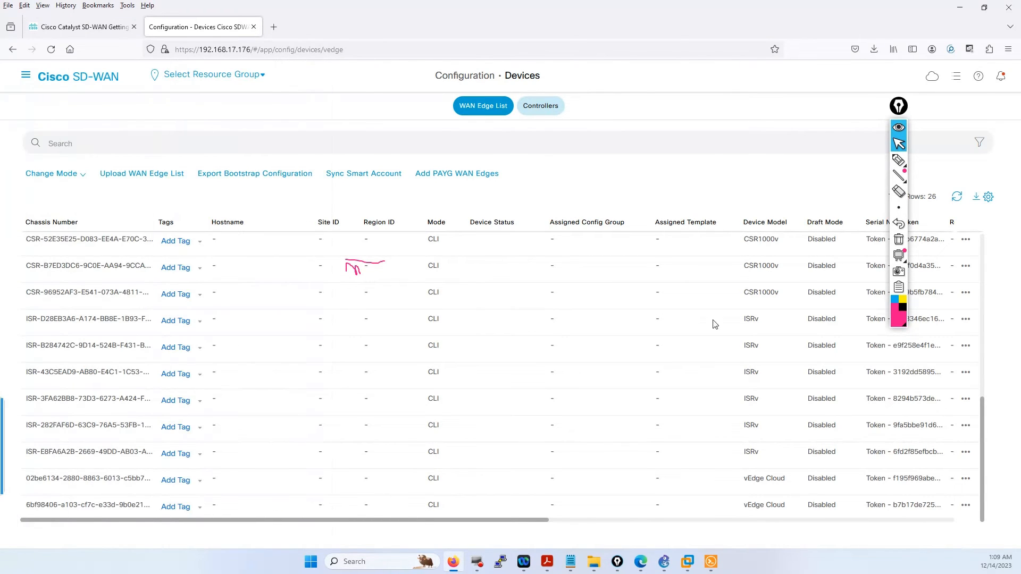
left_click(533, 108)
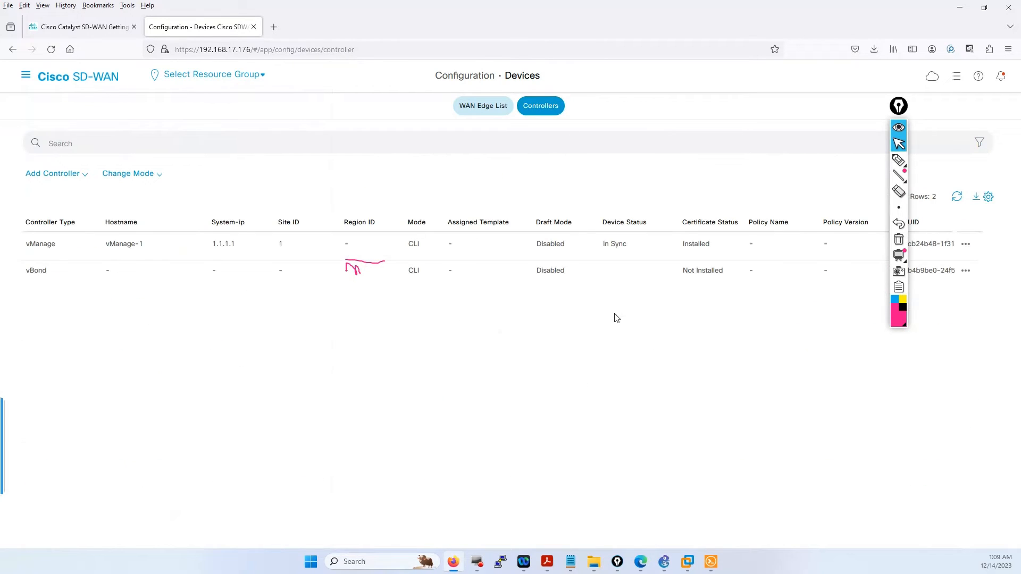
mouse_move(898, 106)
left_mouse_down()
mouse_move(931, 248)
mouse_move(992, 310)
left_mouse_up()
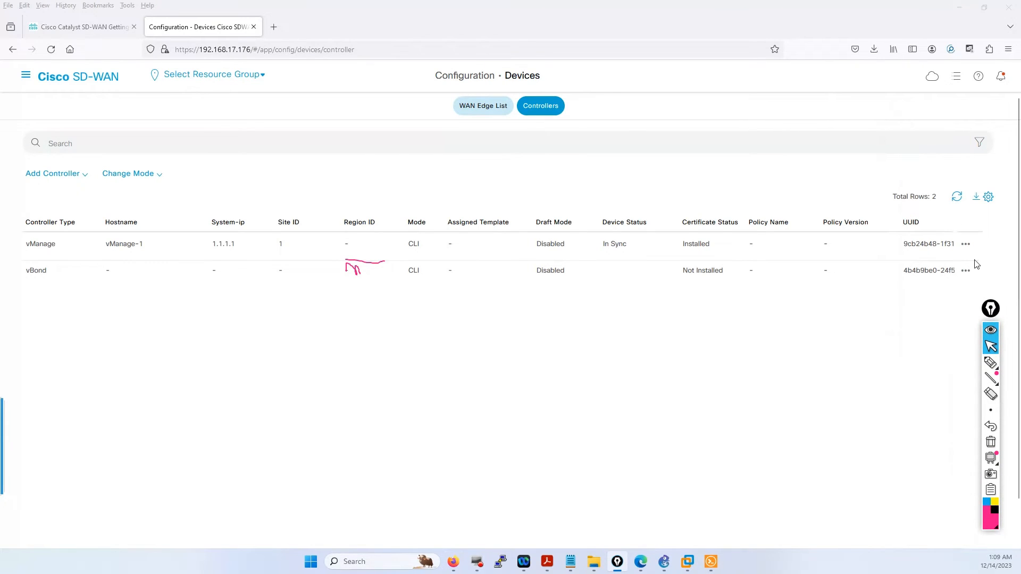
left_click(966, 244)
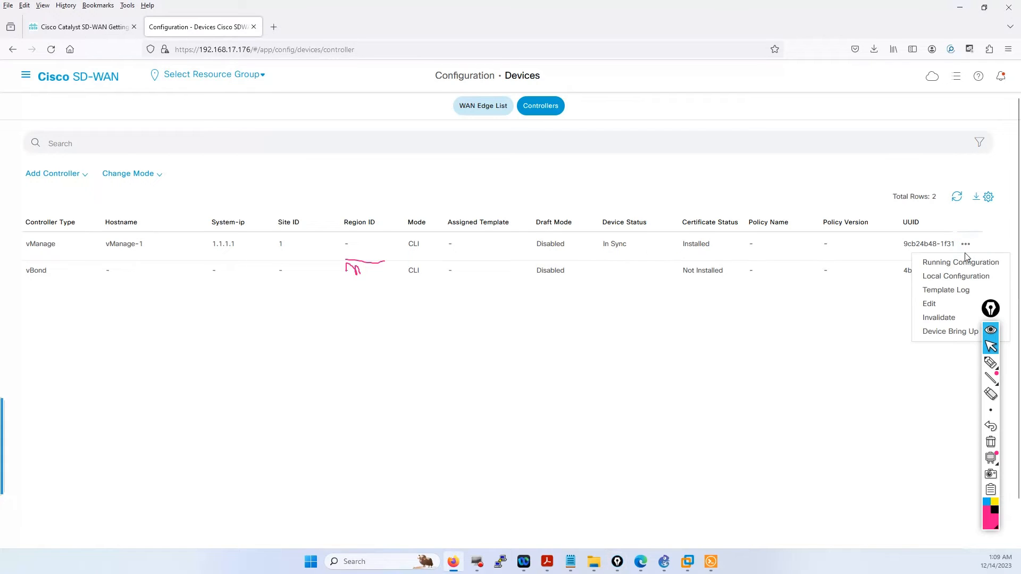
- Check vManage-1's controller IP 192.168.1.1 in its edit dialog, then return to Solar-PuTTY
left_click(944, 303)
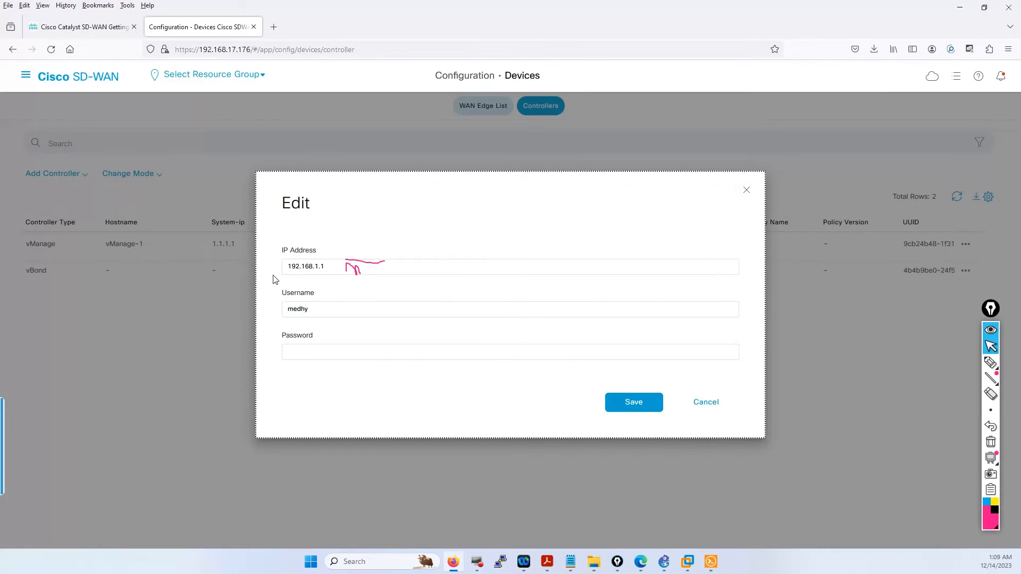
left_click_drag(326, 266, 289, 264)
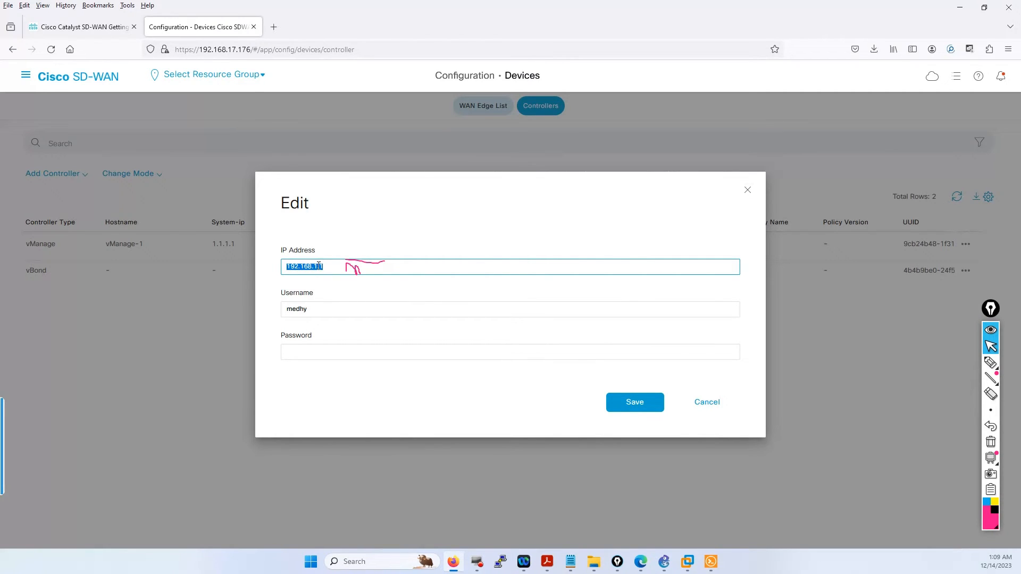
mouse_move(464, 566)
left_click(457, 562)
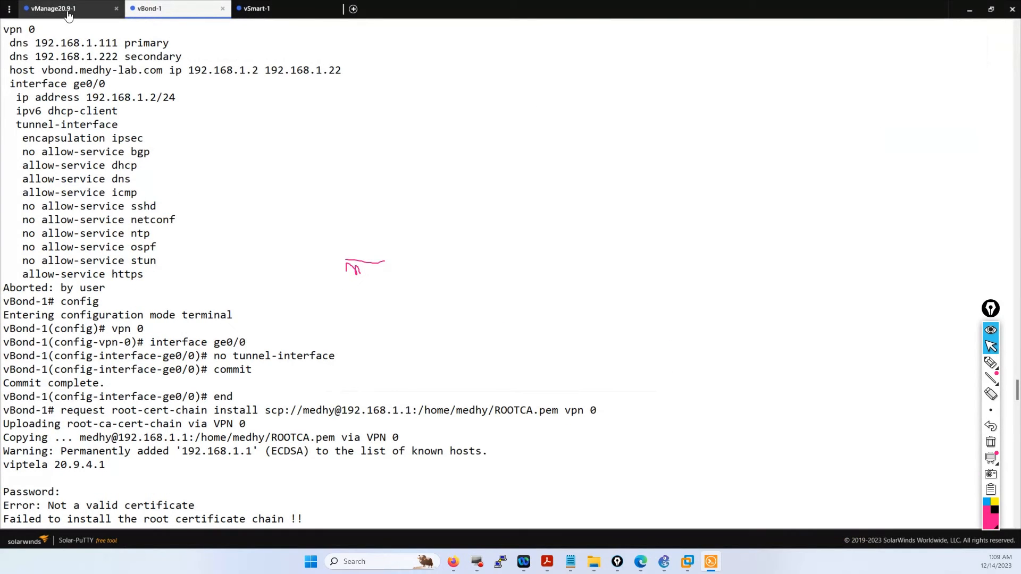
- On vManage20.9-1, exit to the CLI, run 'show interface description' and mark eth1's 192.168.1.1/24
left_click(98, 9)
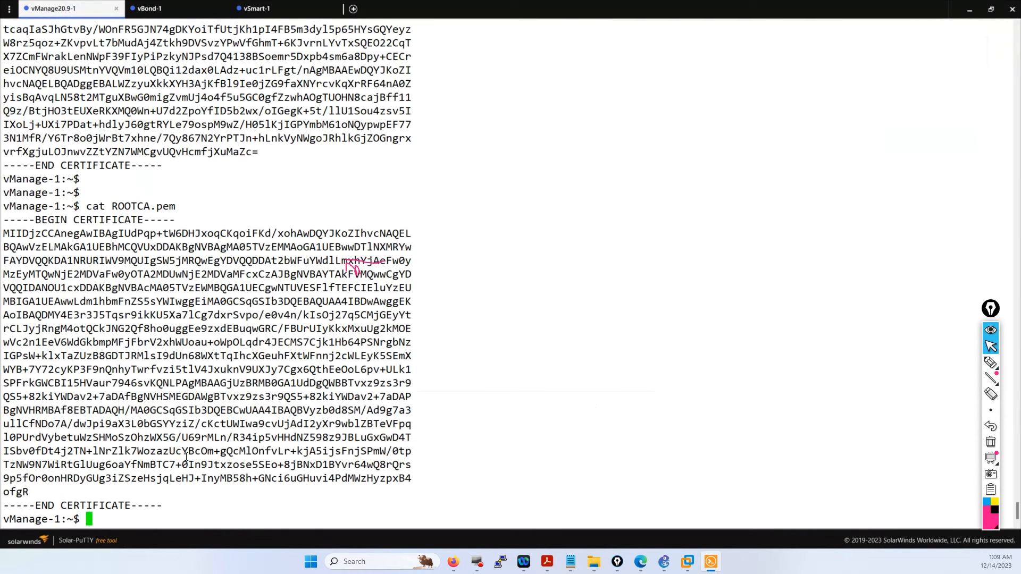
type("exit")
key("Return")
type("show i")
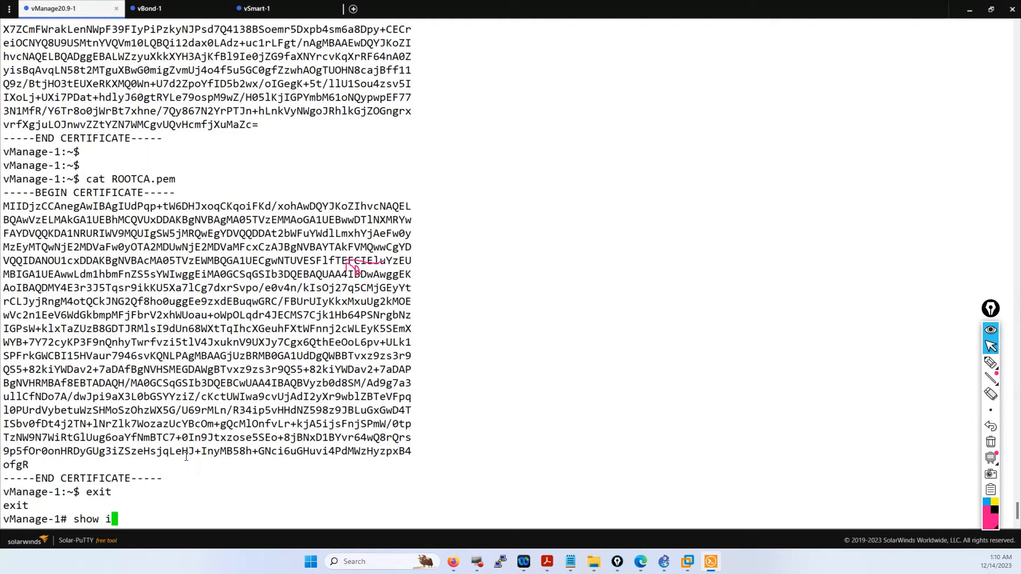
type("nterface description")
key("Return")
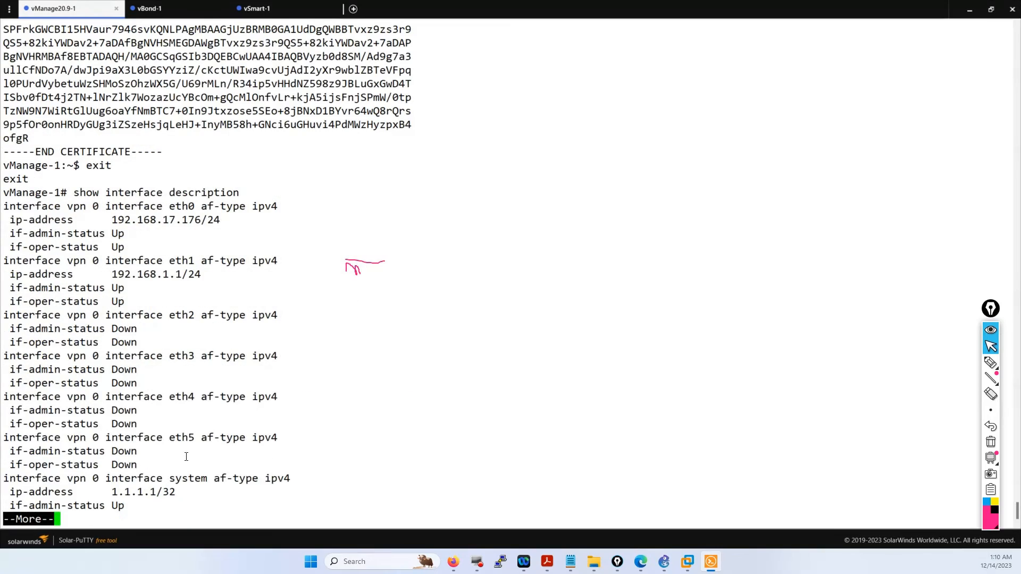
triple_click(205, 274)
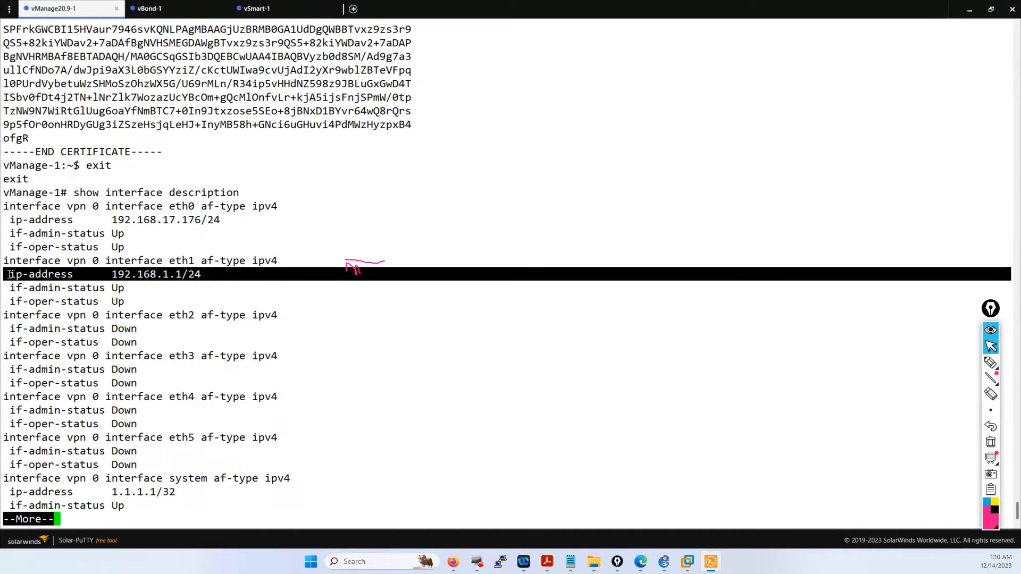
left_click(452, 562)
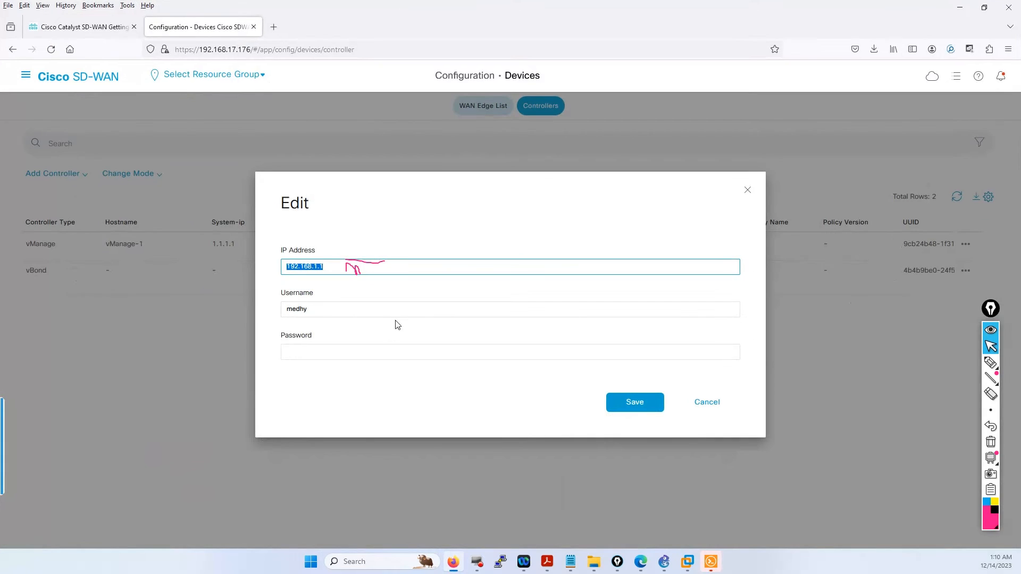
double_click(321, 305)
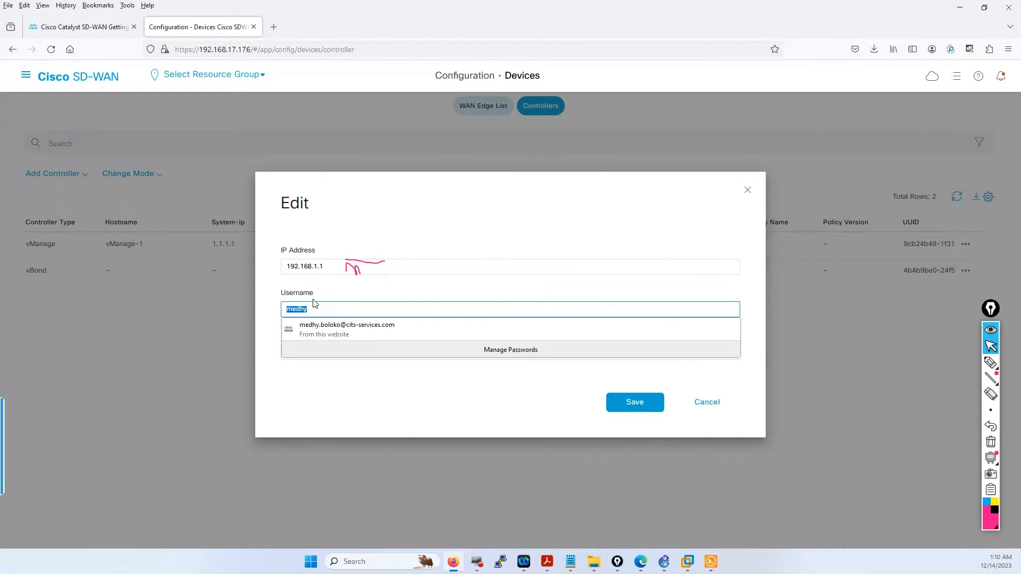
left_click(319, 401)
left_click(296, 351)
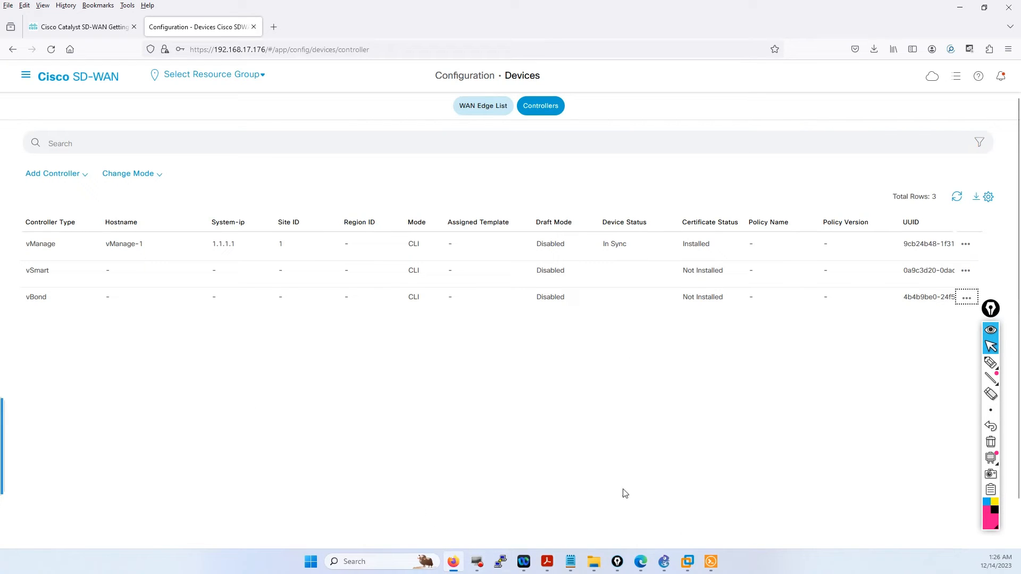
mouse_move(708, 564)
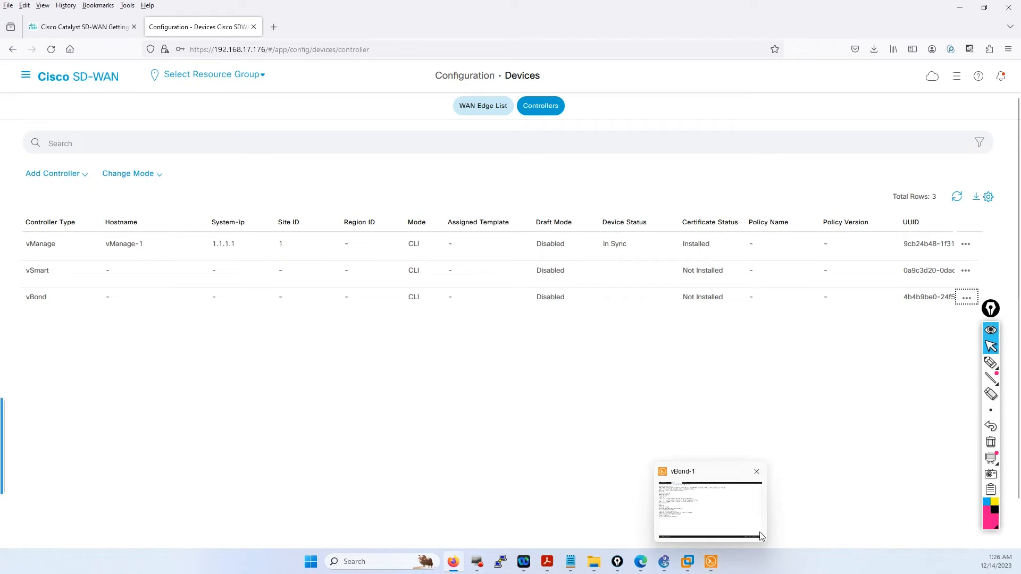
- On vBond-1, highlight the admin login, system aaa command and admin password lines
left_click(688, 504)
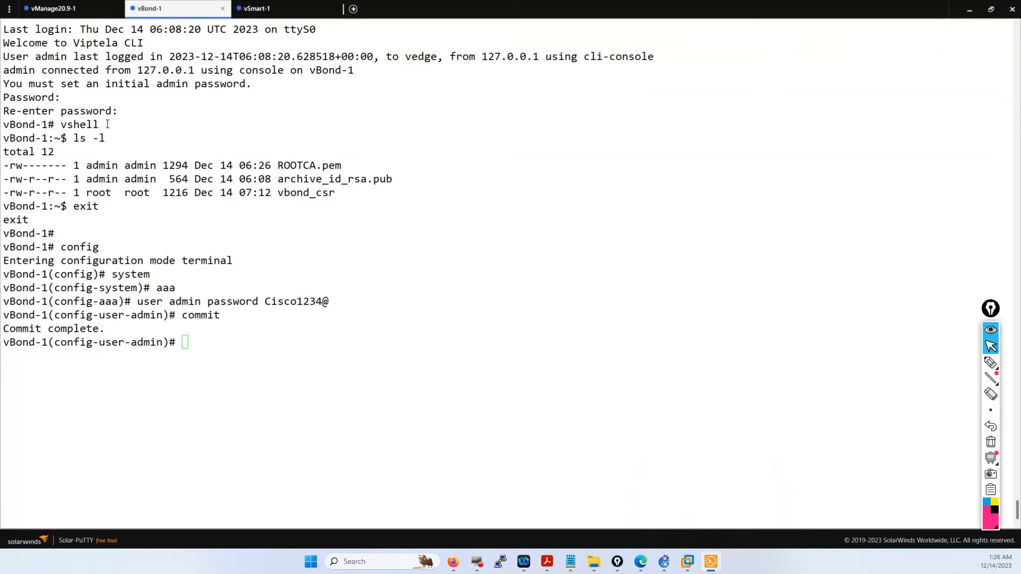
scroll(137, 127, "up", 8)
scroll(99, 249, "down", 8)
scroll(110, 159, "up", 6)
double_click(122, 246)
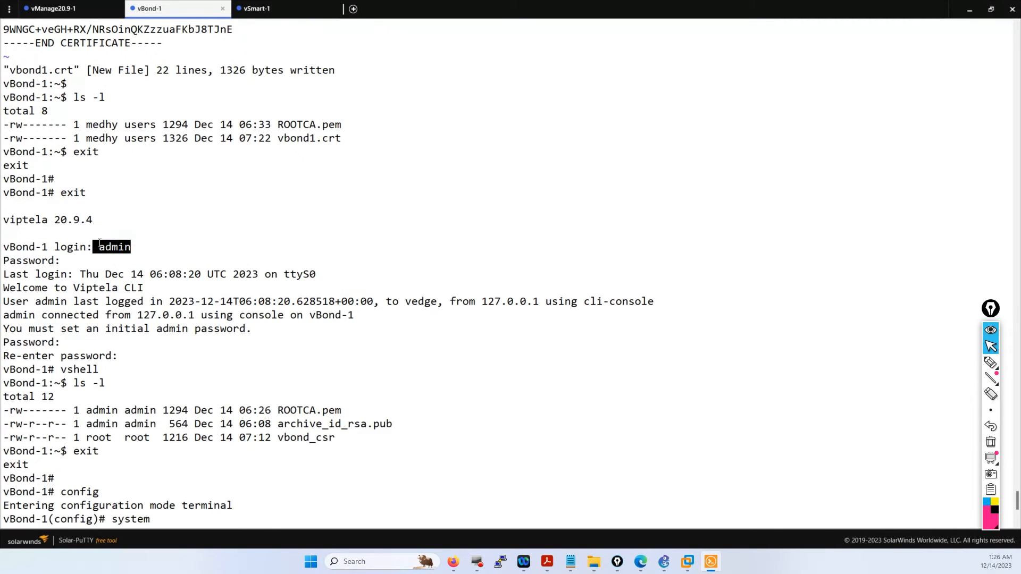
left_click(122, 245)
scroll(122, 266, "down", 6)
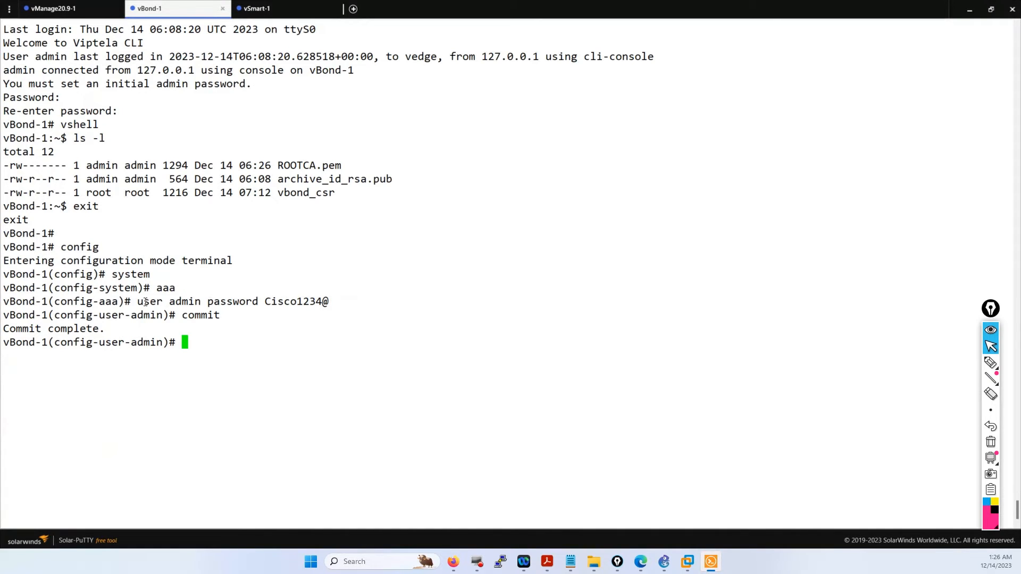
left_click_drag(157, 288, 198, 301)
left_click(166, 302)
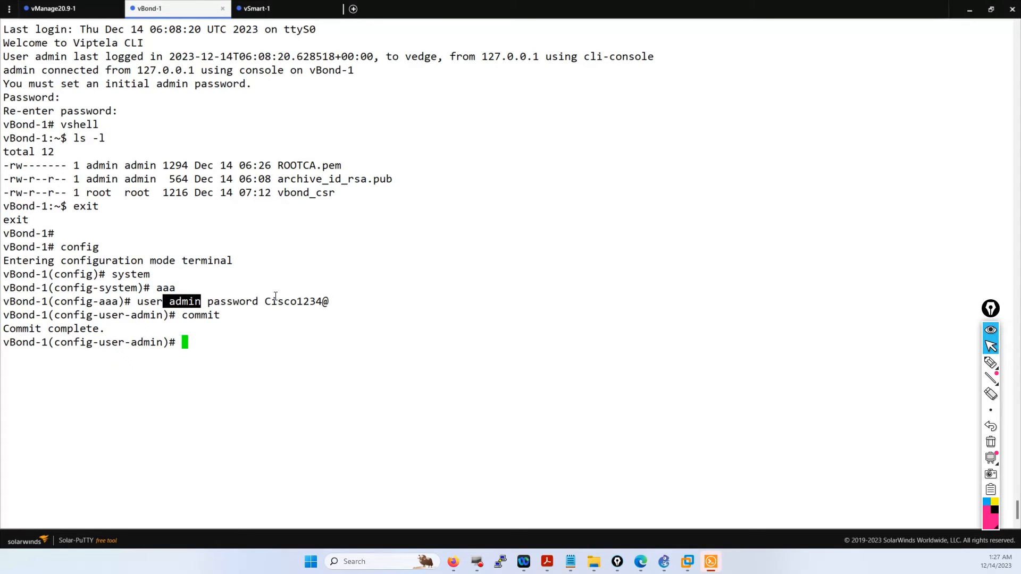
left_click_drag(327, 302, 269, 301)
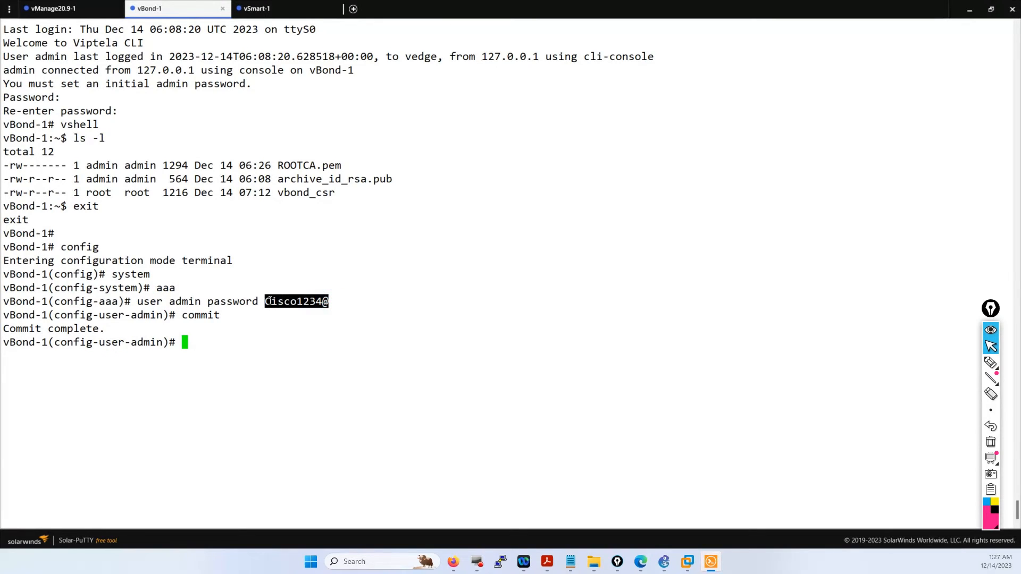
left_click(156, 357)
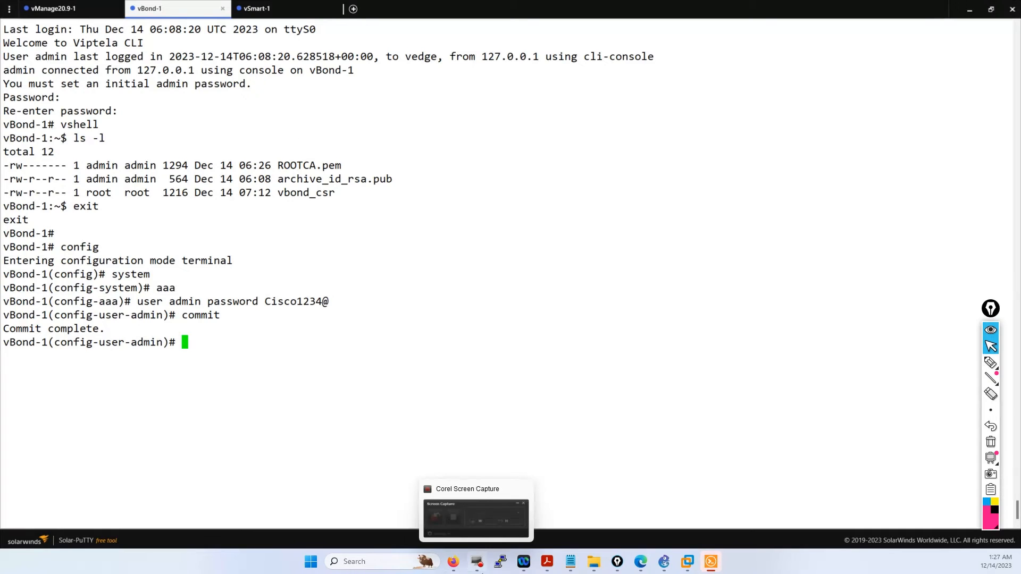
left_click(453, 562)
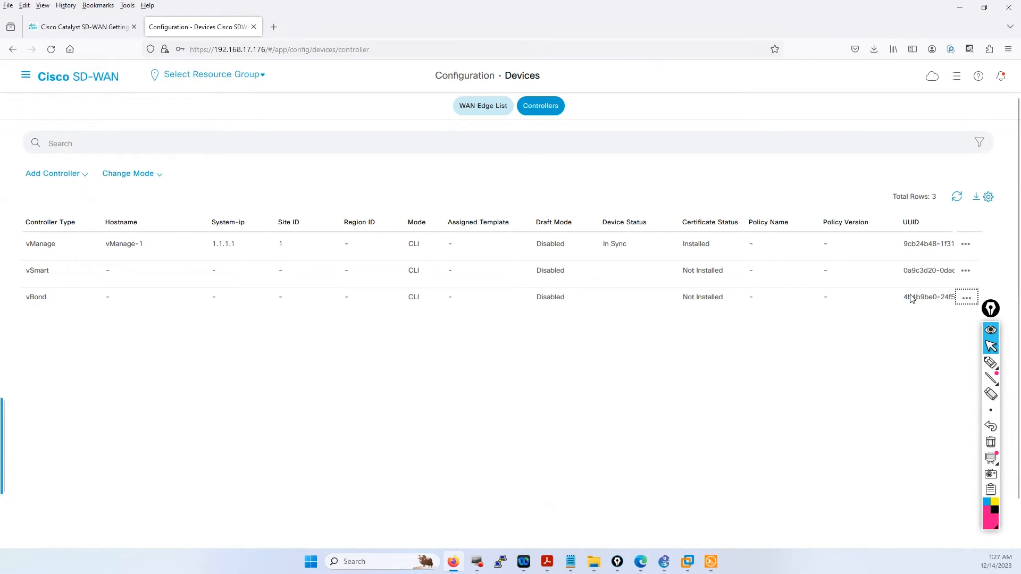
- Inspect the vBond controller's admin username and password in its edit form, then cancel unchanged
left_click(967, 299)
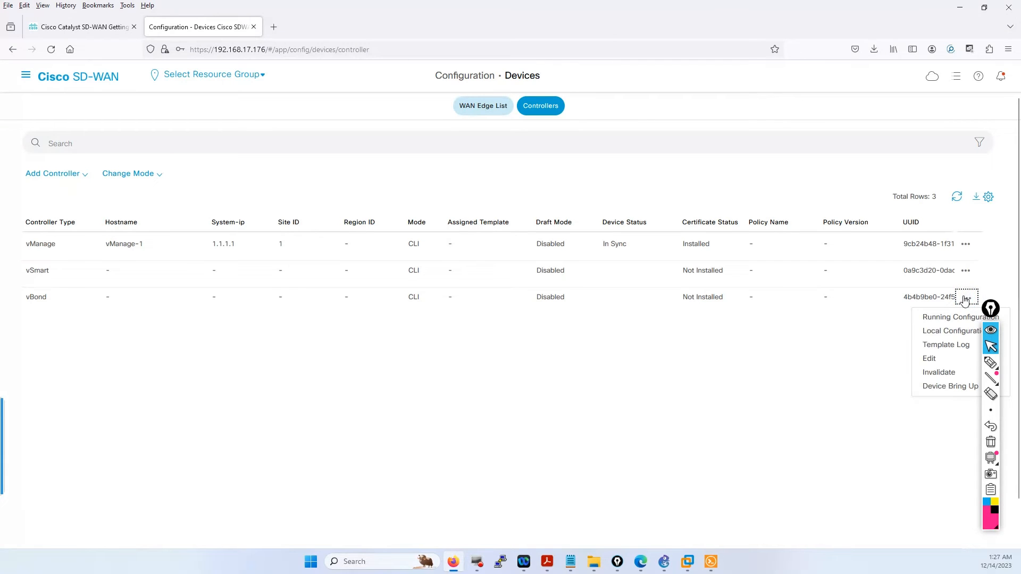
left_click(948, 358)
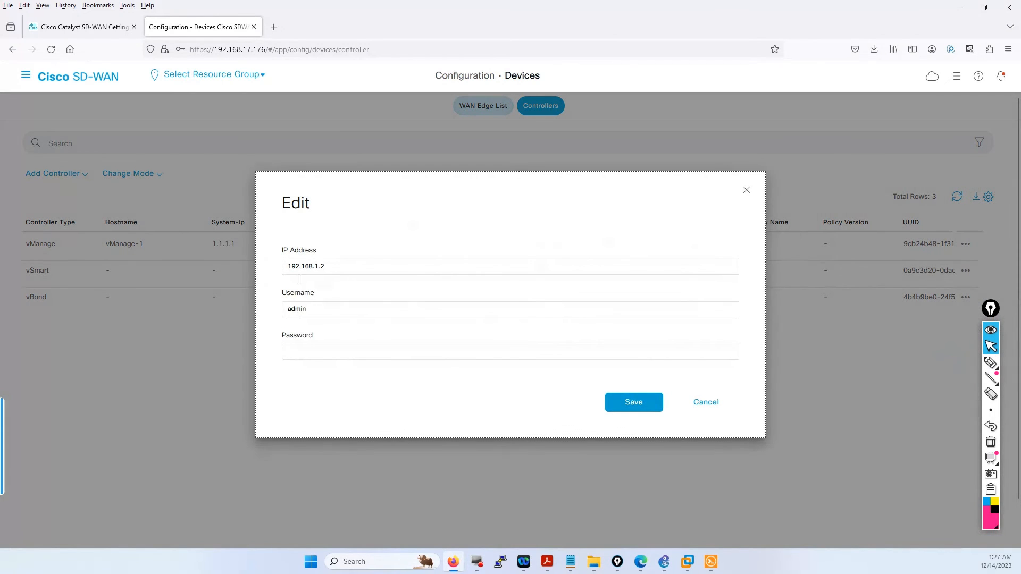
left_click(313, 311)
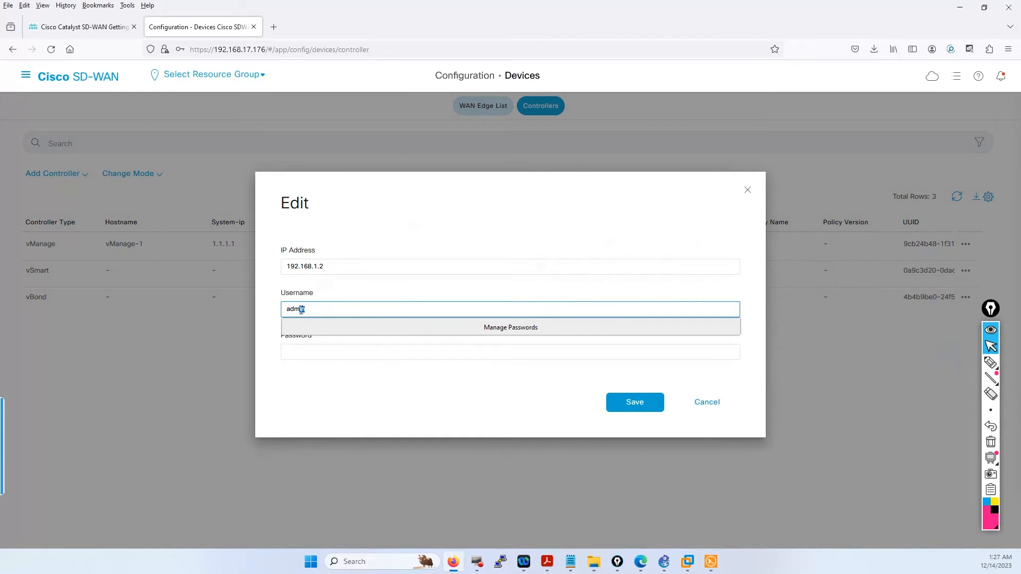
left_click(334, 290)
left_click_drag(311, 309, 287, 309)
left_click(299, 352)
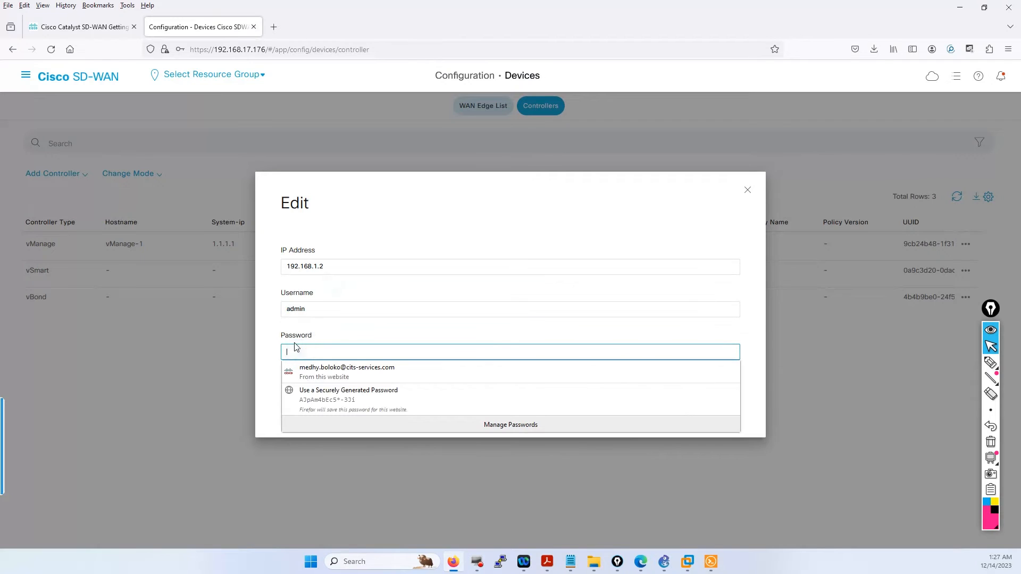
left_click(200, 406)
left_click(706, 404)
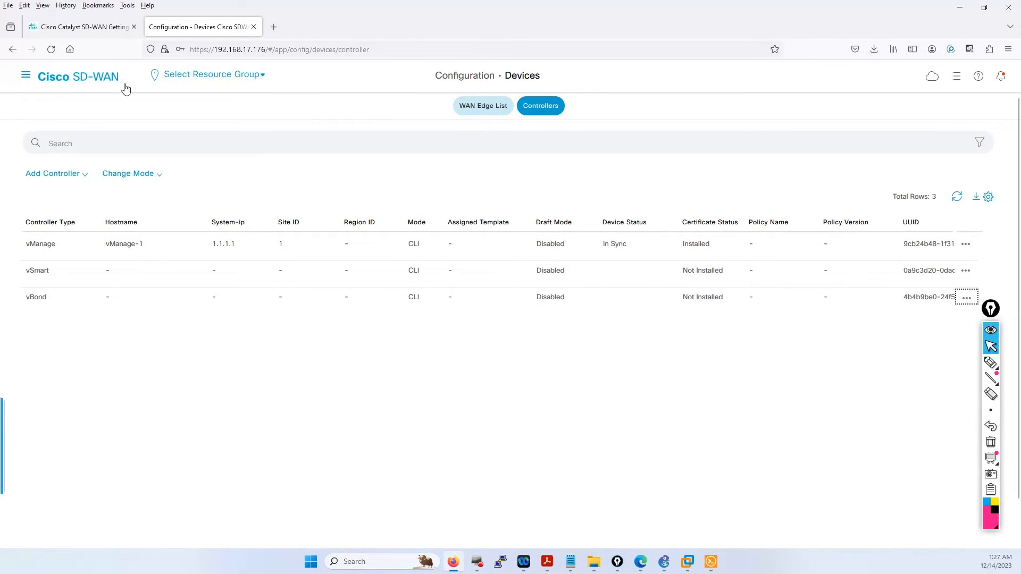
- Go to Configuration > Certificates and bring the vedges certificate notes forward
left_click(26, 74)
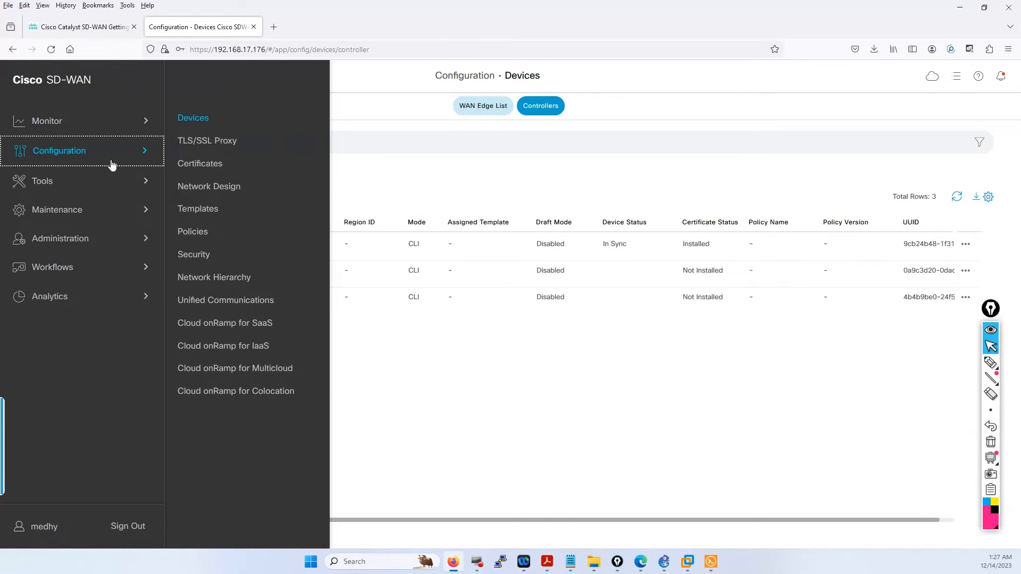
left_click(203, 171)
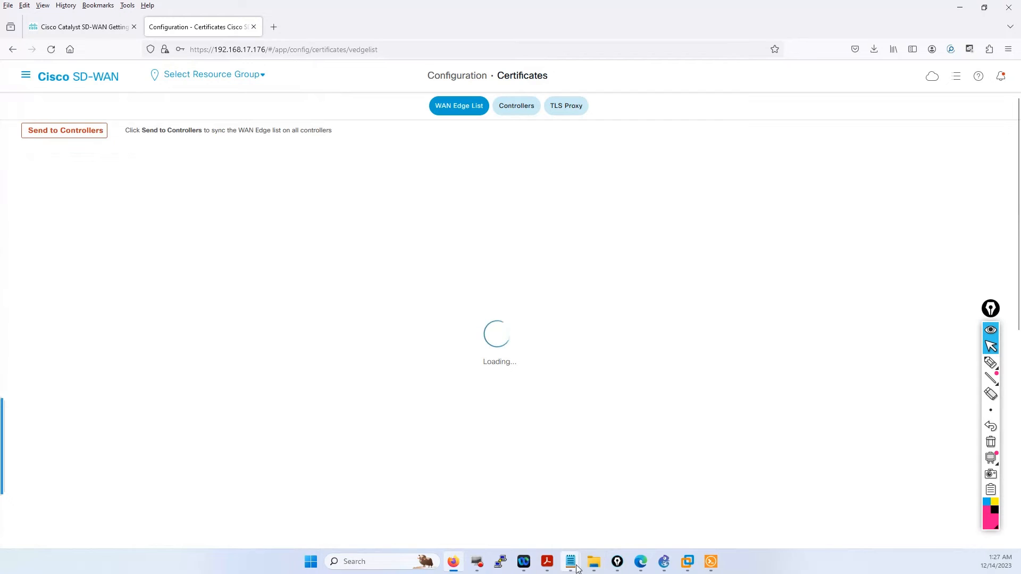
mouse_move(571, 561)
left_click(637, 508)
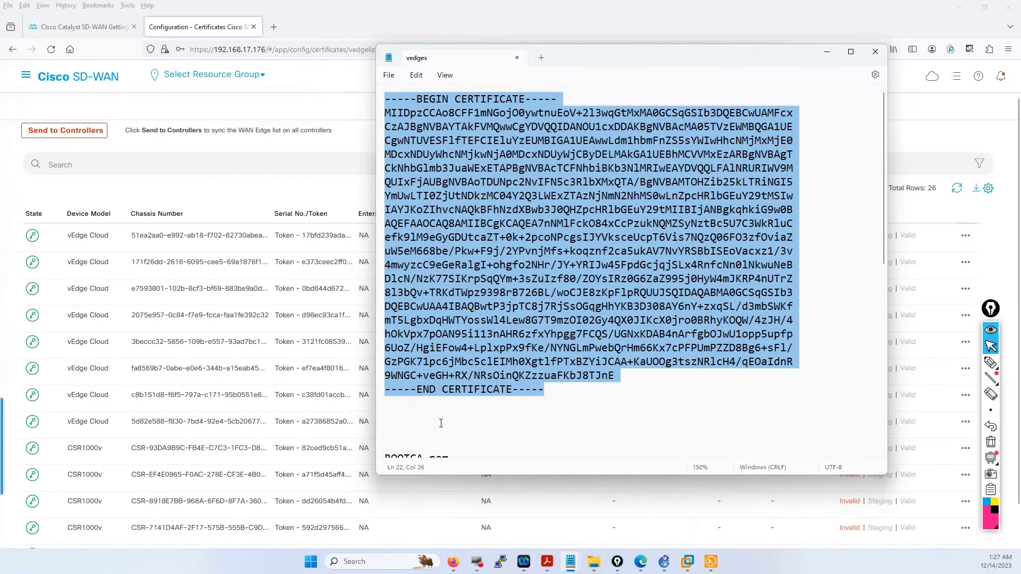
- Copy the certificate text from the vedges note and show vManage's Controllers certificate list
right_click(517, 320)
left_click(545, 373)
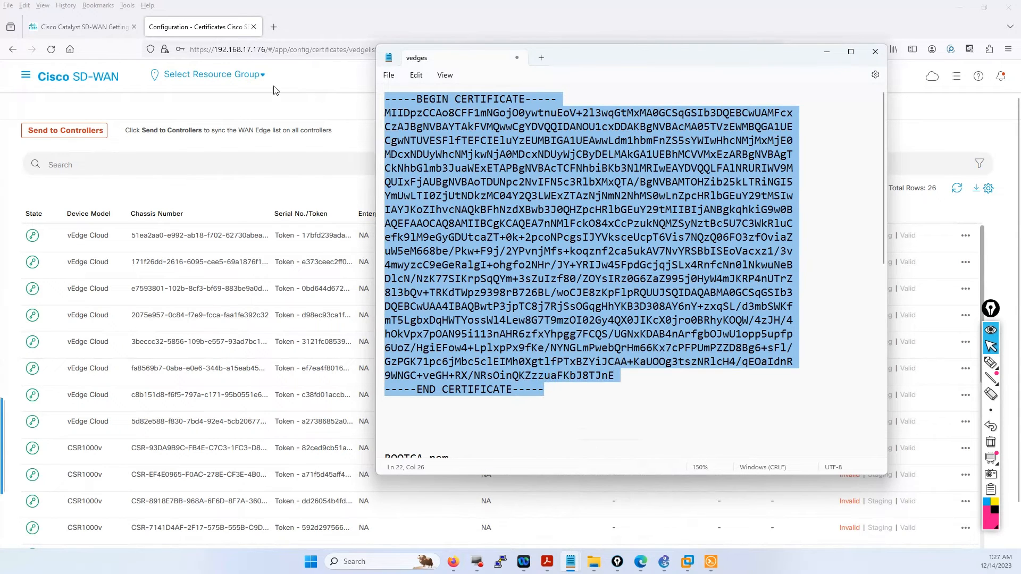
left_click(288, 94)
left_click(503, 105)
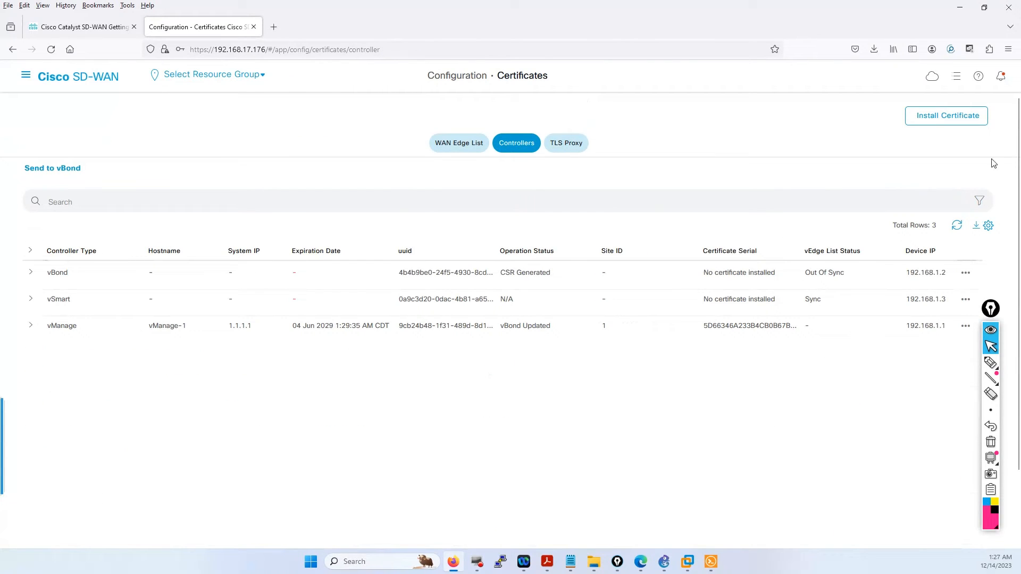
- Paste the copied certificate into the Install Certificate dialog and install it on vBond
left_click(965, 119)
left_click(471, 343)
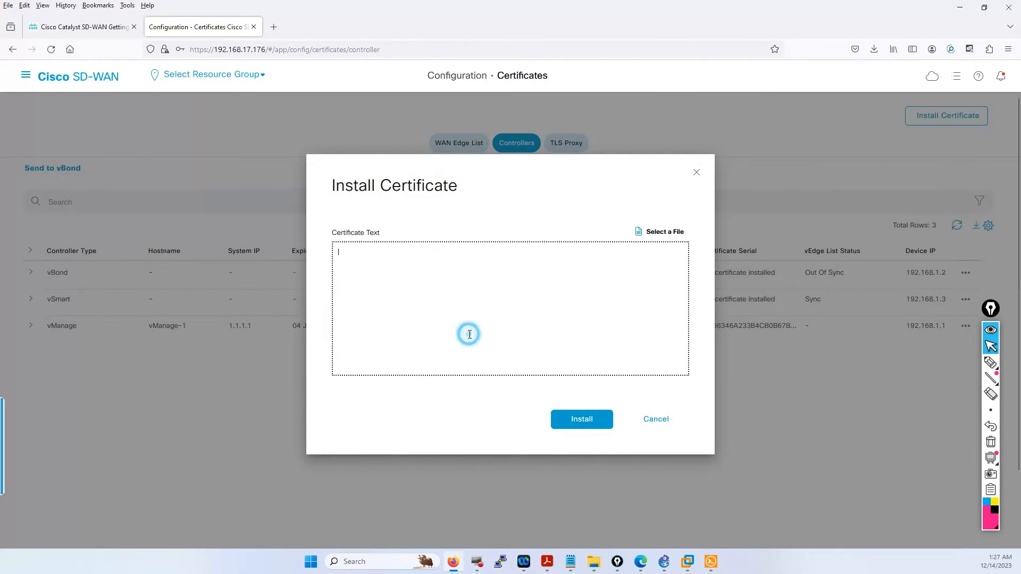
key("ctrl+v")
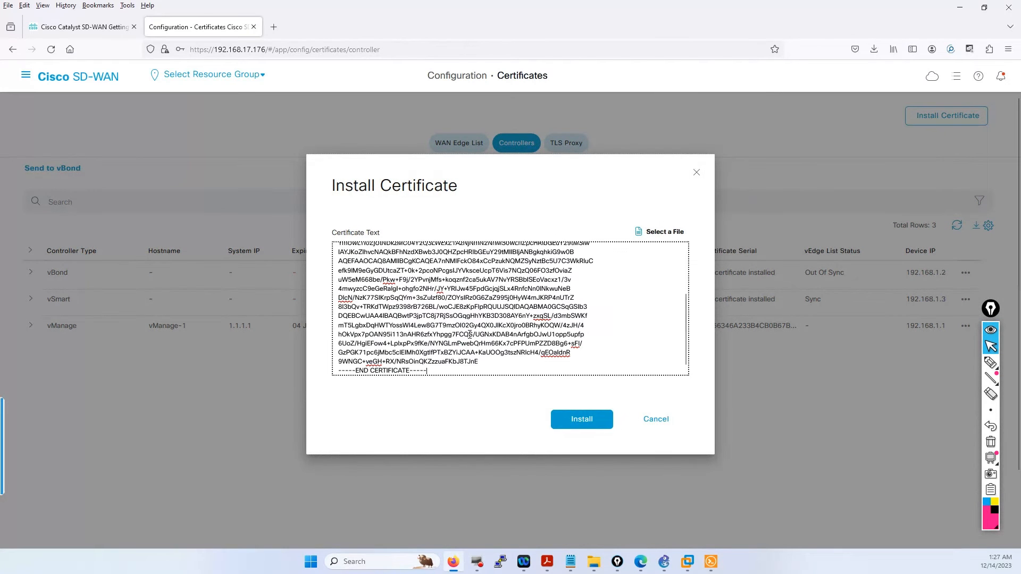
left_click(580, 421)
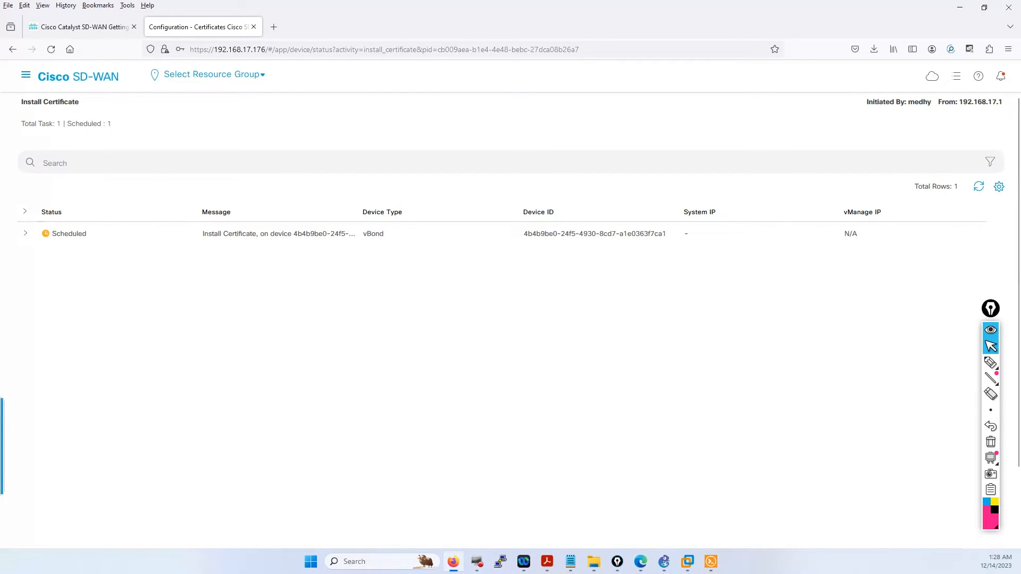
- Check the vBond install-certificate task log reads Success, then return to the vBond-1 terminal
left_click(25, 233)
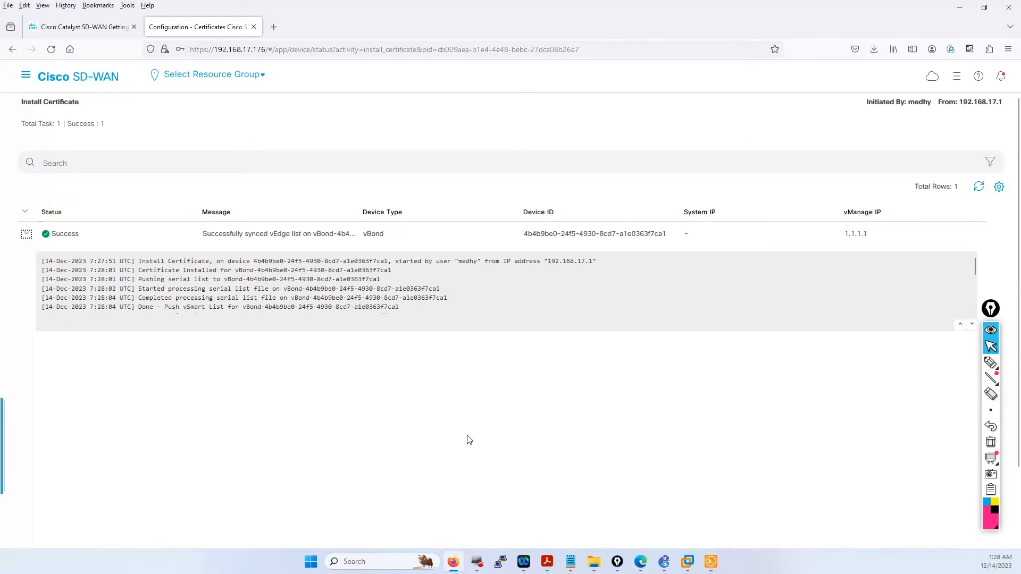
left_click(710, 561)
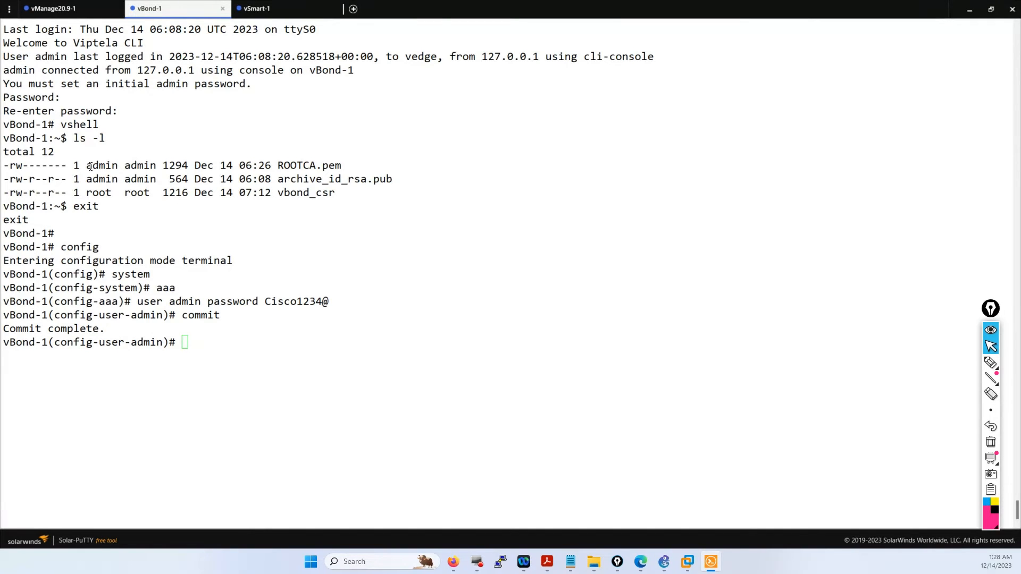
- On vSmart-1, enter configuration mode and go to the system aaa level
left_click_drag(90, 166, 115, 165)
left_click(257, 9)
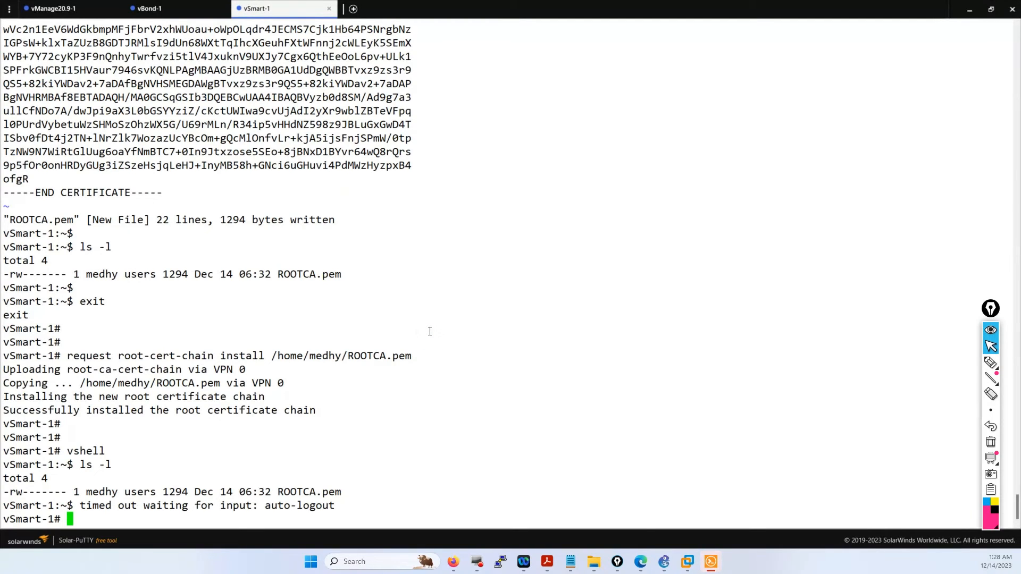
type("config")
key("Return")
type("s")
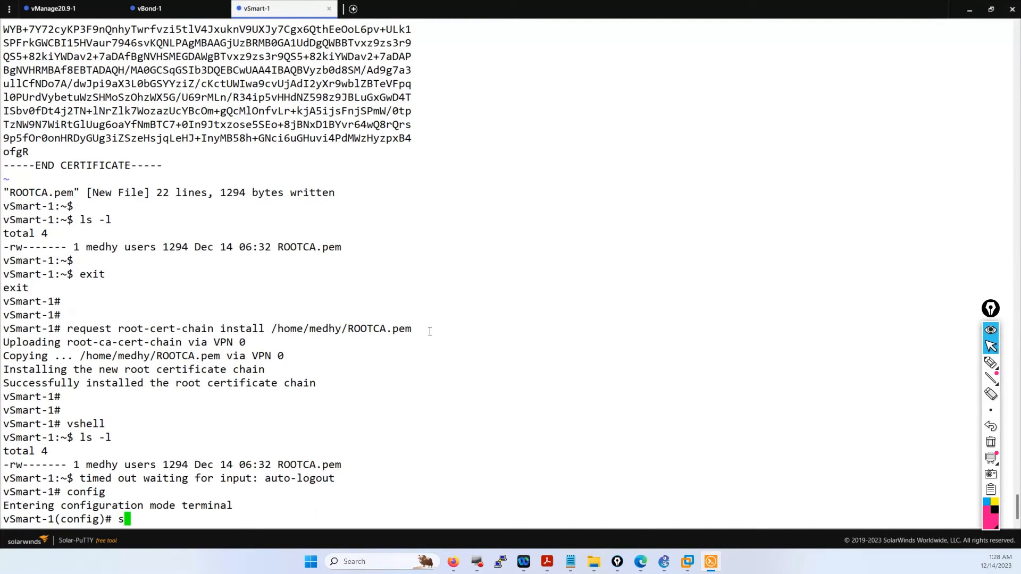
type("ystem")
key("Return")
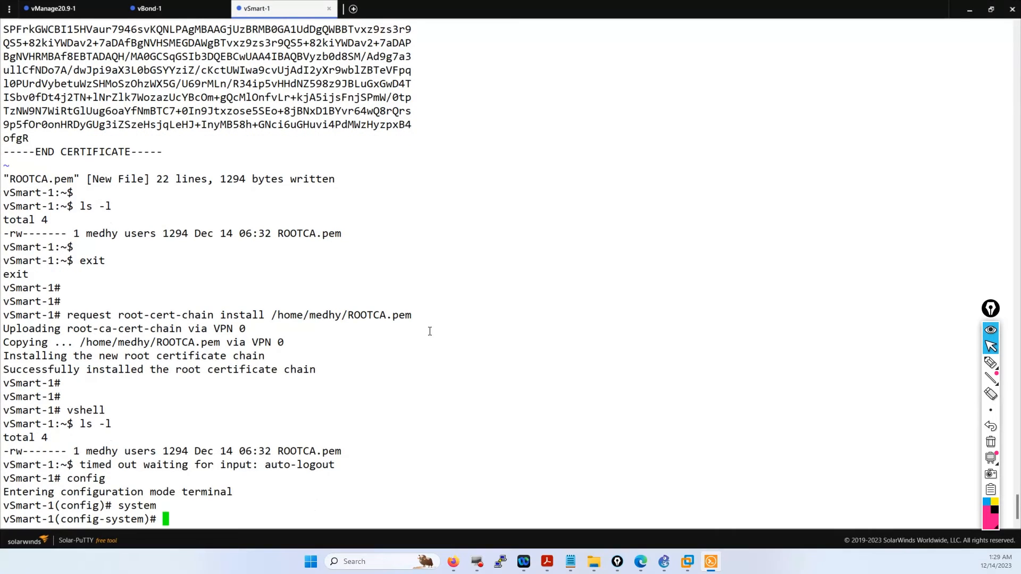
type("aaa")
key("Return")
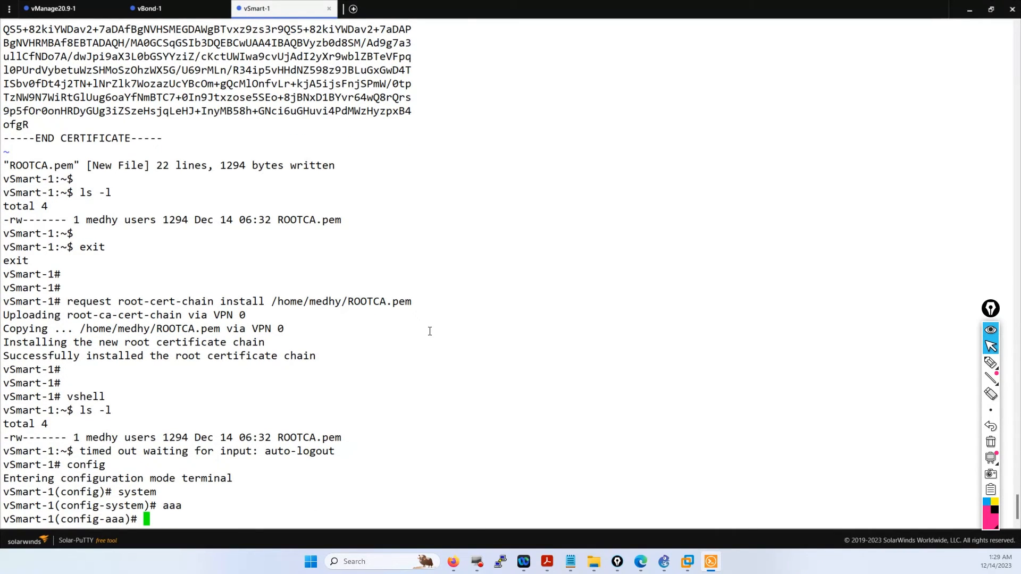
- Set the 'user admin password' to the new password and commit the change
type("user admin pass")
key("Tab")
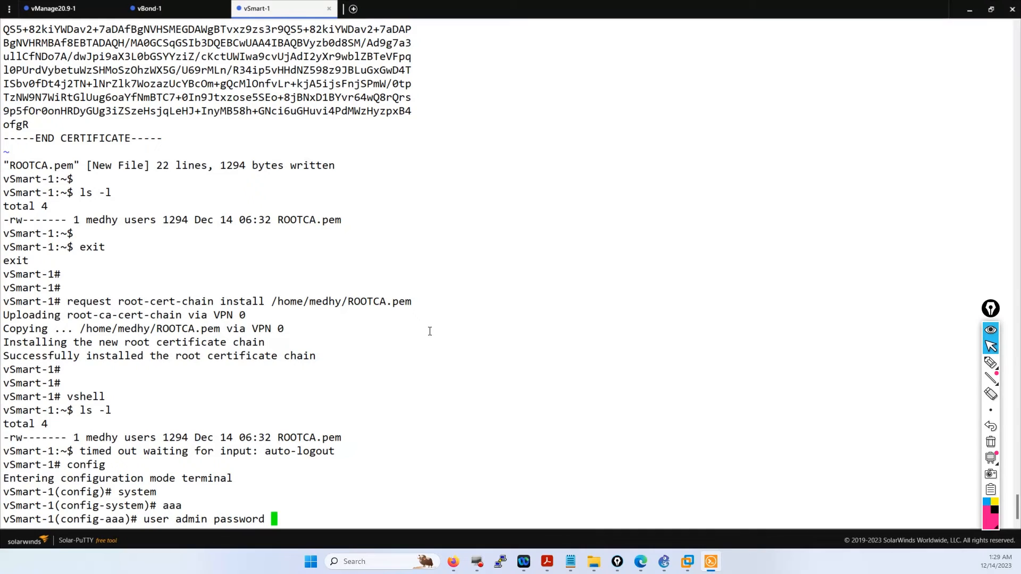
type("Cisco1234@")
key("Return")
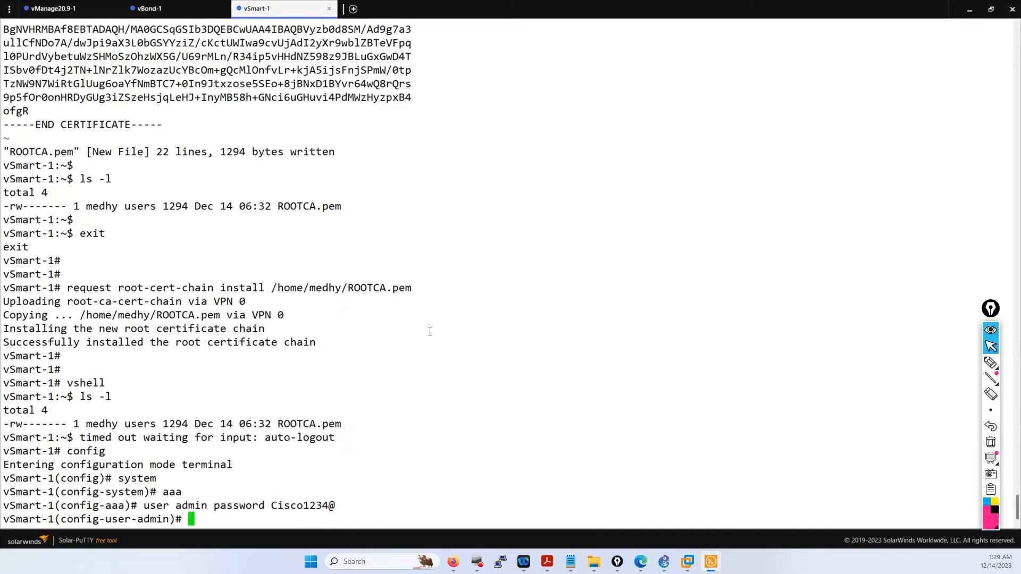
type("commit")
key("Return")
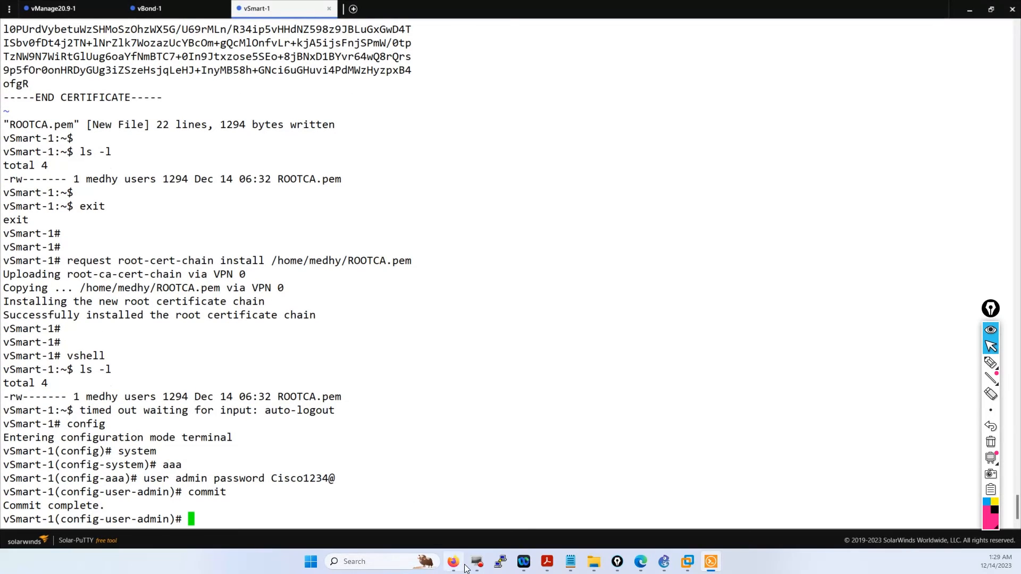
mouse_move(454, 567)
- Generate a CSR for the vSmart controller from Configuration > Certificates > Controllers
left_click(453, 562)
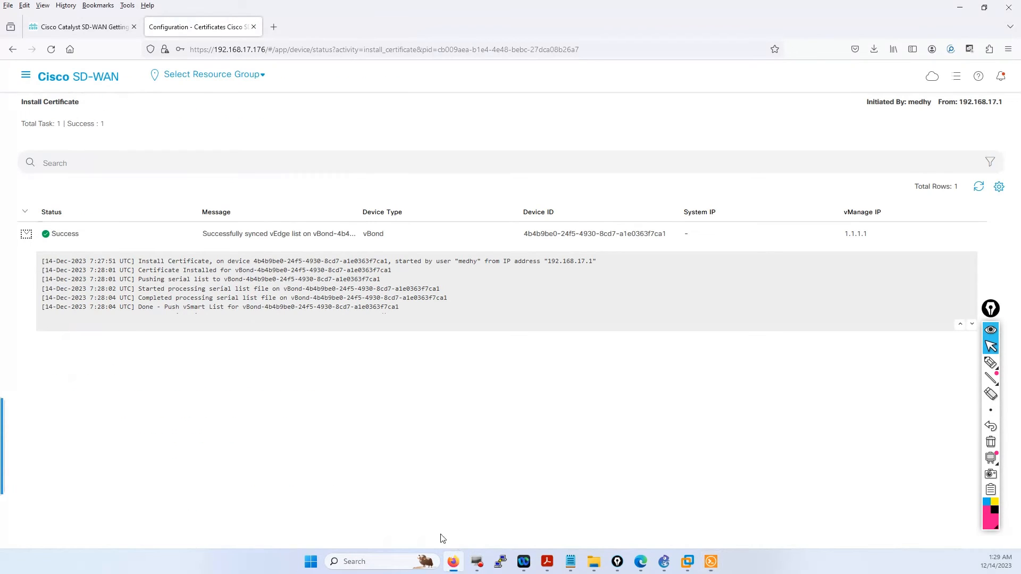
left_click(25, 74)
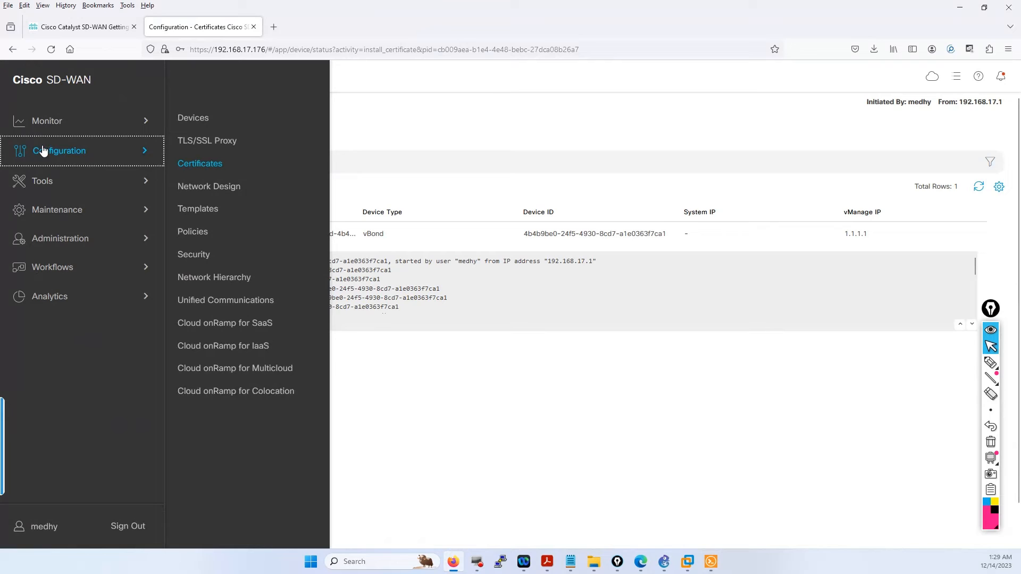
left_click(193, 164)
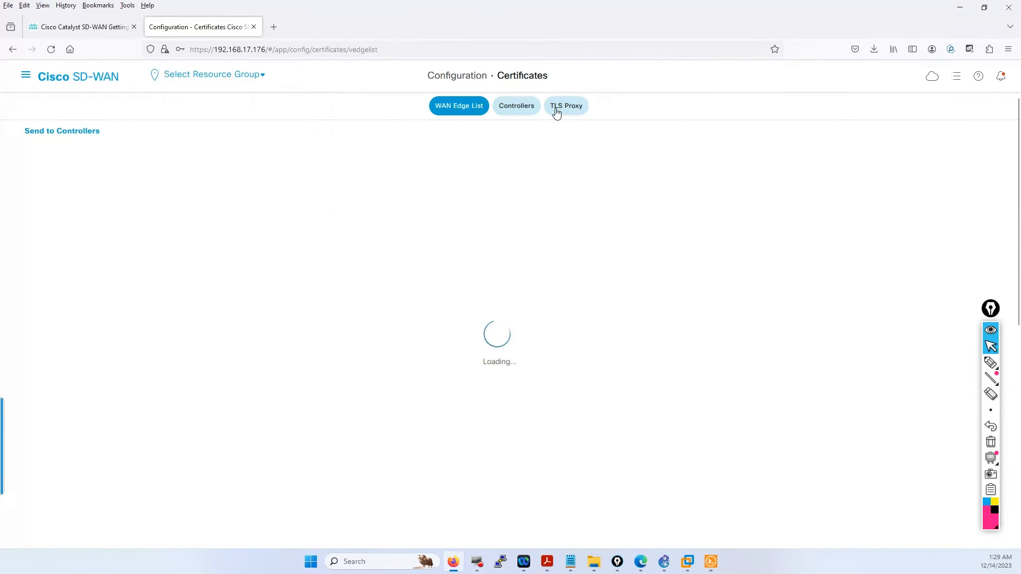
left_click(522, 114)
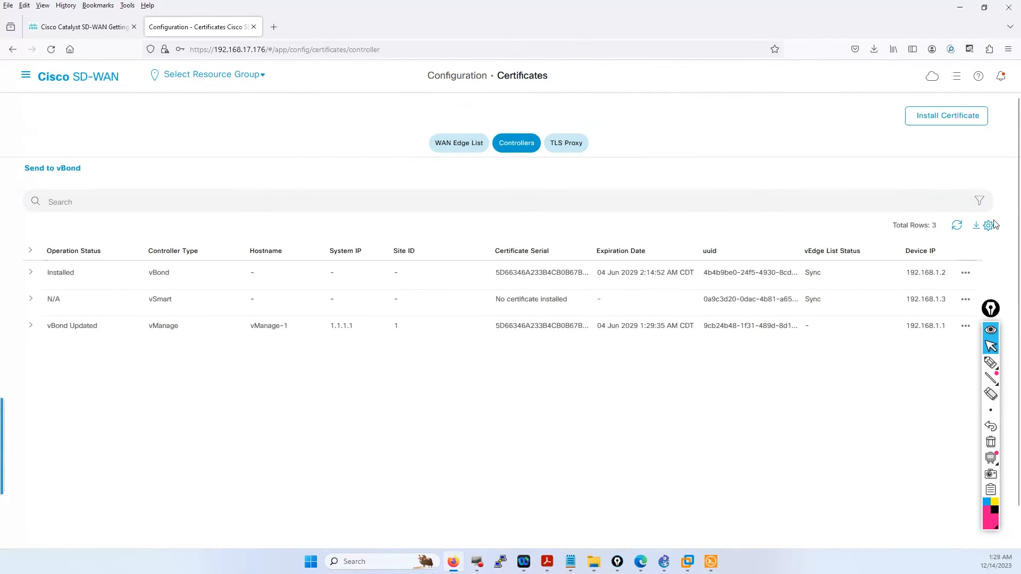
left_click(966, 299)
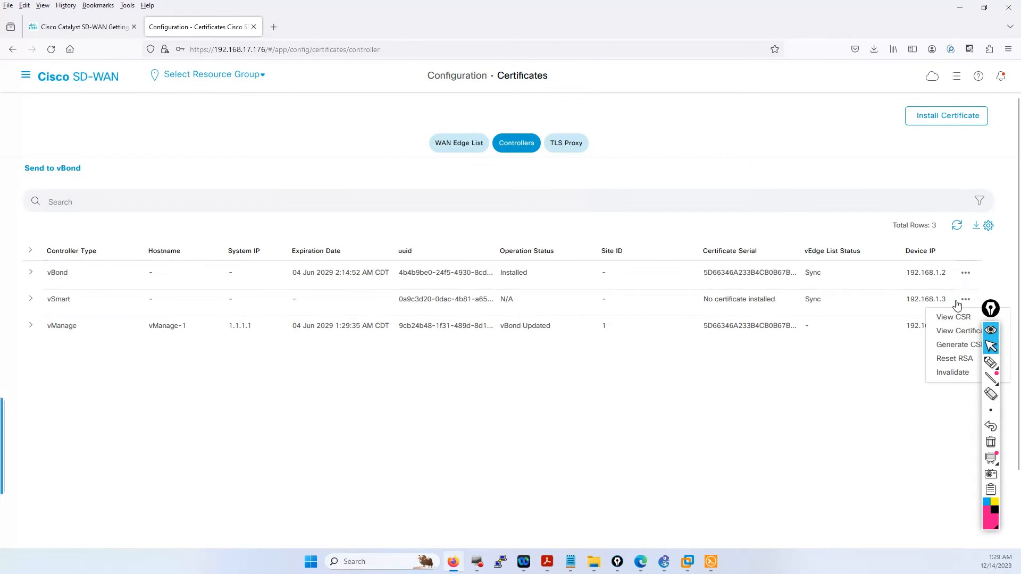
left_click(951, 346)
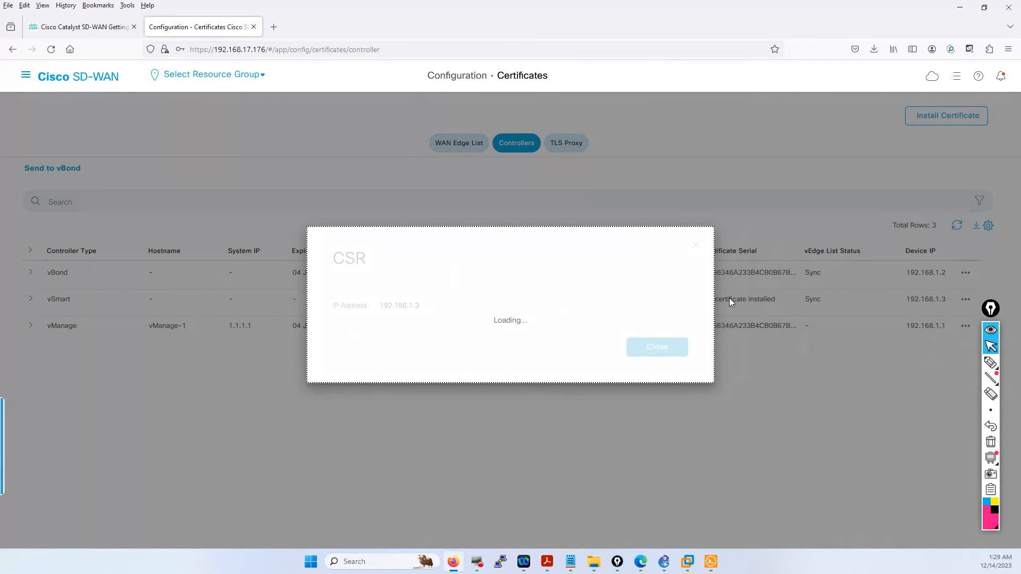
- Select the full vSmart CSR text and copy it
scroll(515, 359, "down", 5)
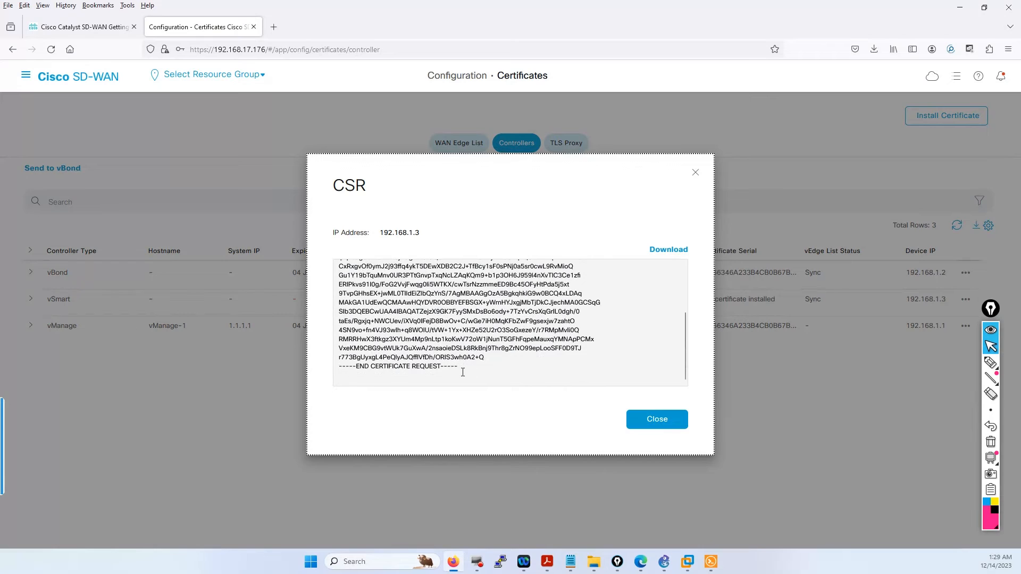
left_click_drag(463, 373, 333, 266)
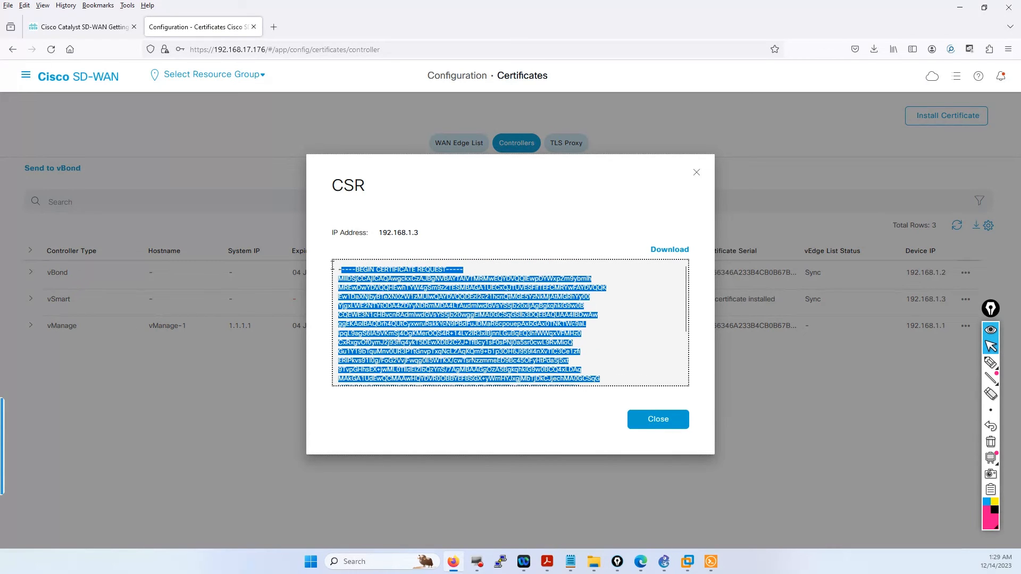
right_click(374, 276)
left_click(403, 341)
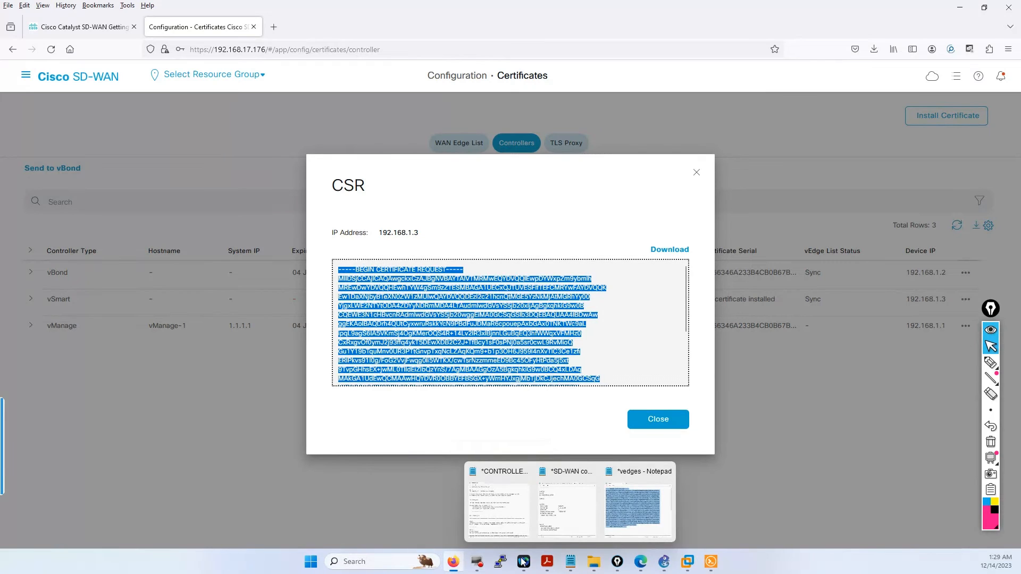
- In the vManage session, clear the prompt and open a new file vsmart1.csr in vim
left_click(711, 562)
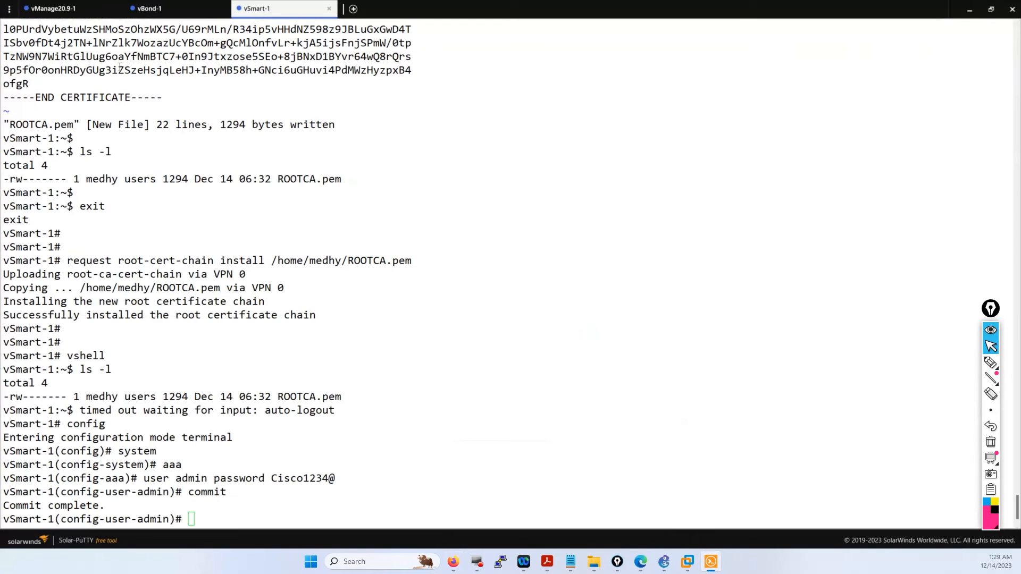
left_click(65, 18)
key("BackSpace")
key("BackSpace")
key("BackSpace")
key("BackSpace")
key("BackSpace")
key("BackSpace")
key("BackSpace")
key("BackSpace")
key("BackSpace")
key("BackSpace")
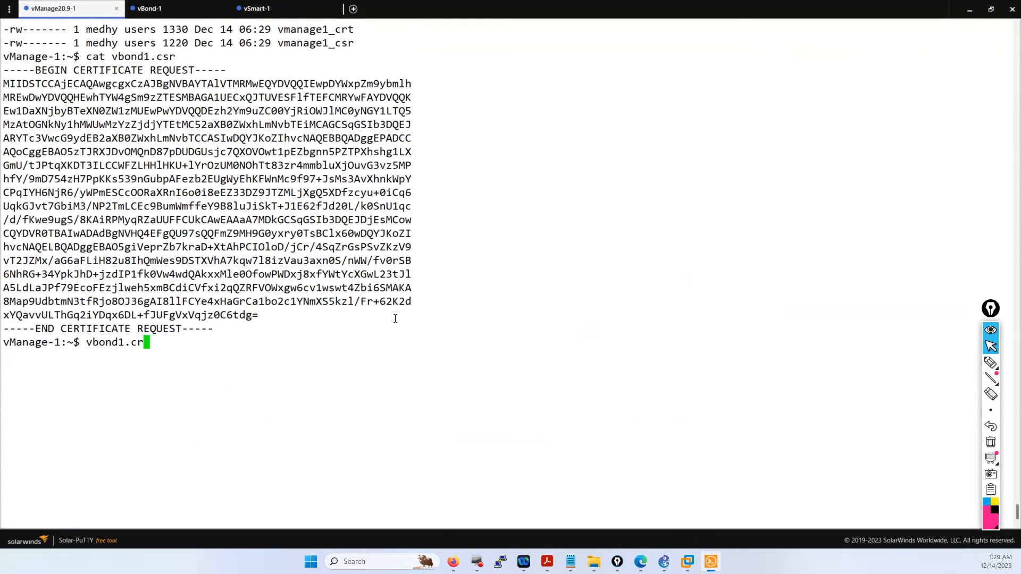
key("Return")
key("Return")
key("Return")
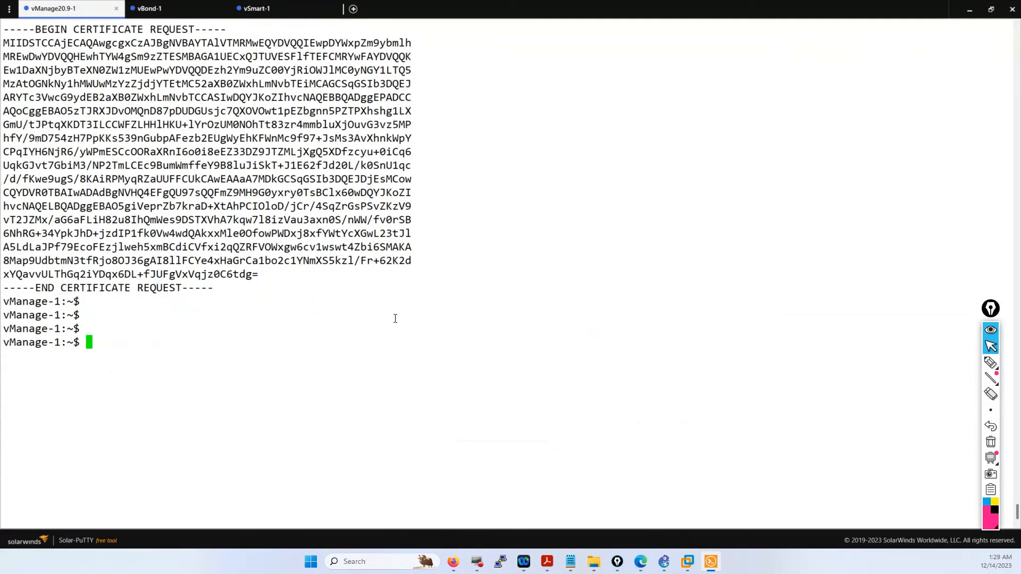
type("vi")
key("BackSpace")
type("m vsmart1")
type(".csr")
key("Return")
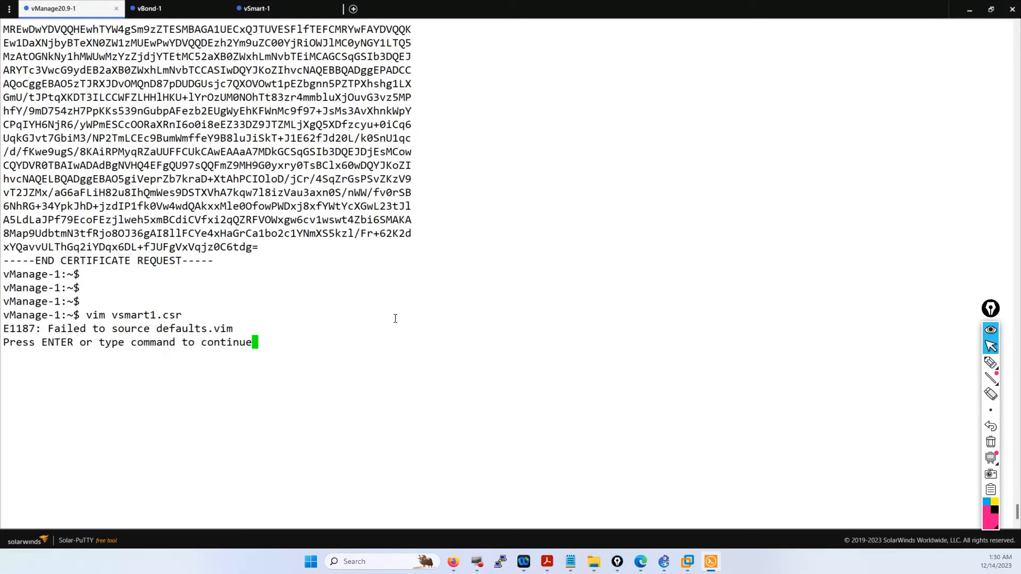
key("Return")
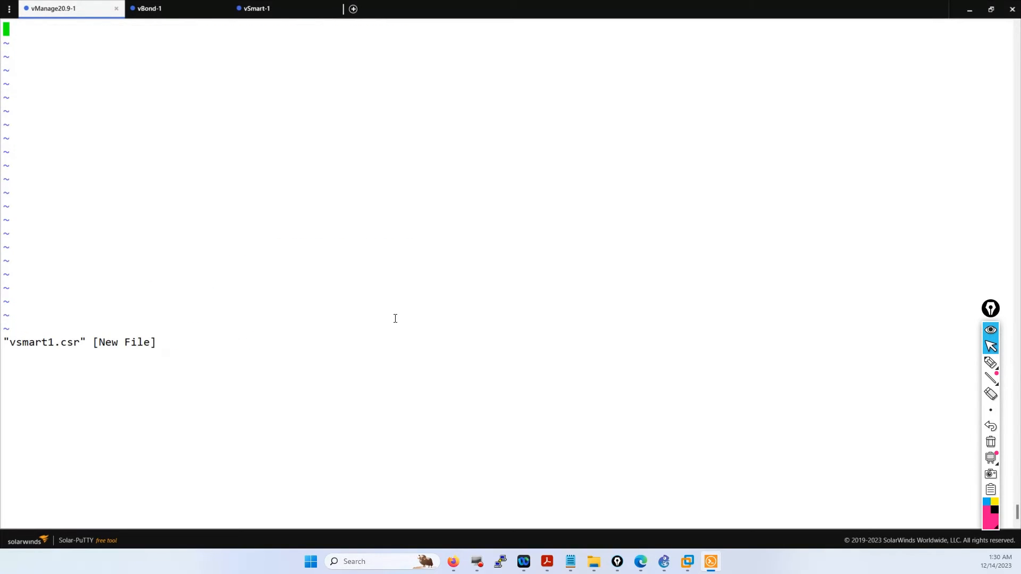
- Paste the CSR, save with :wq, and confirm vsmart1.csr with ls -l
right_click(312, 155)
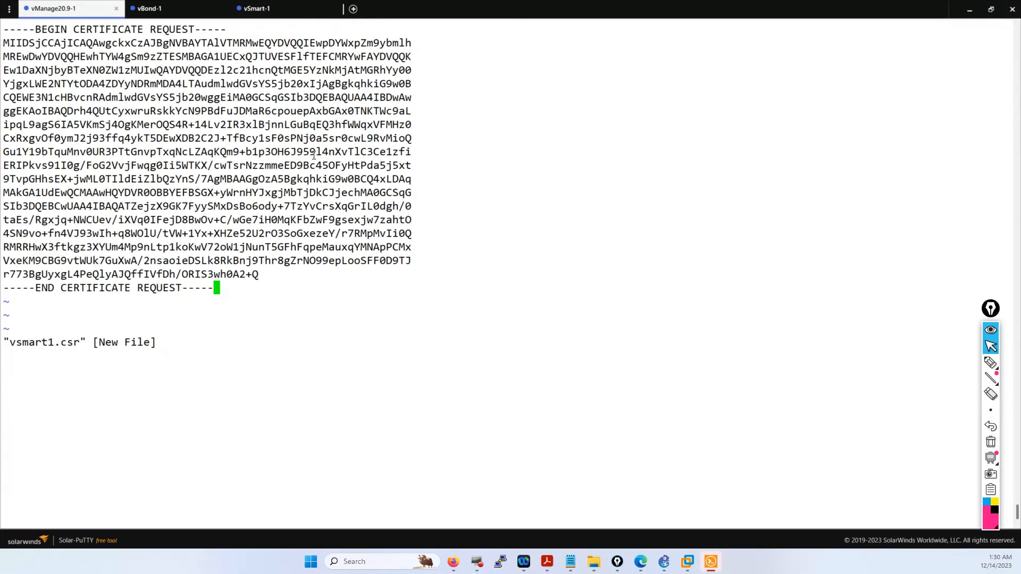
key("Escape")
type(":")
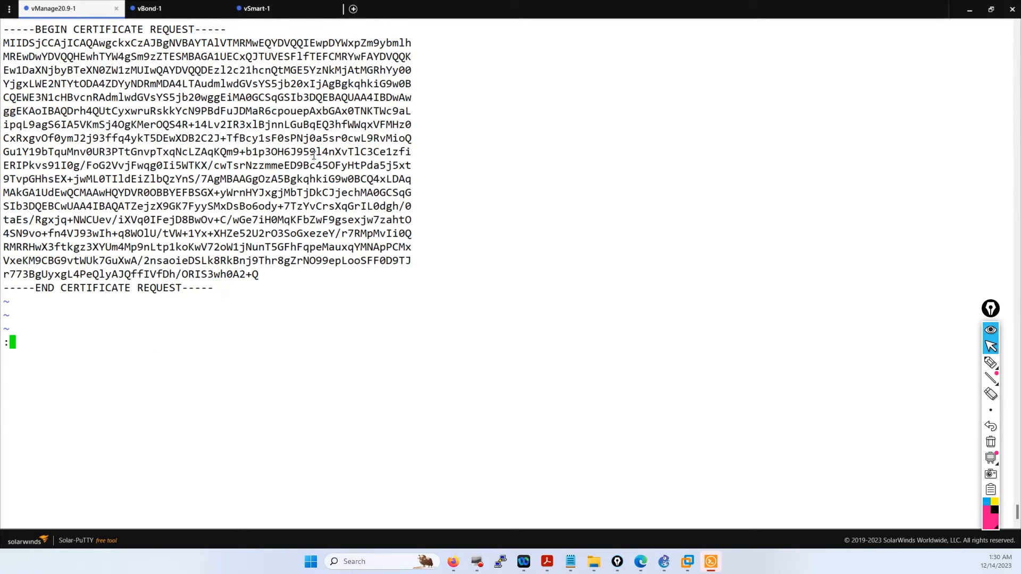
type("wq")
key("Return")
key("Return")
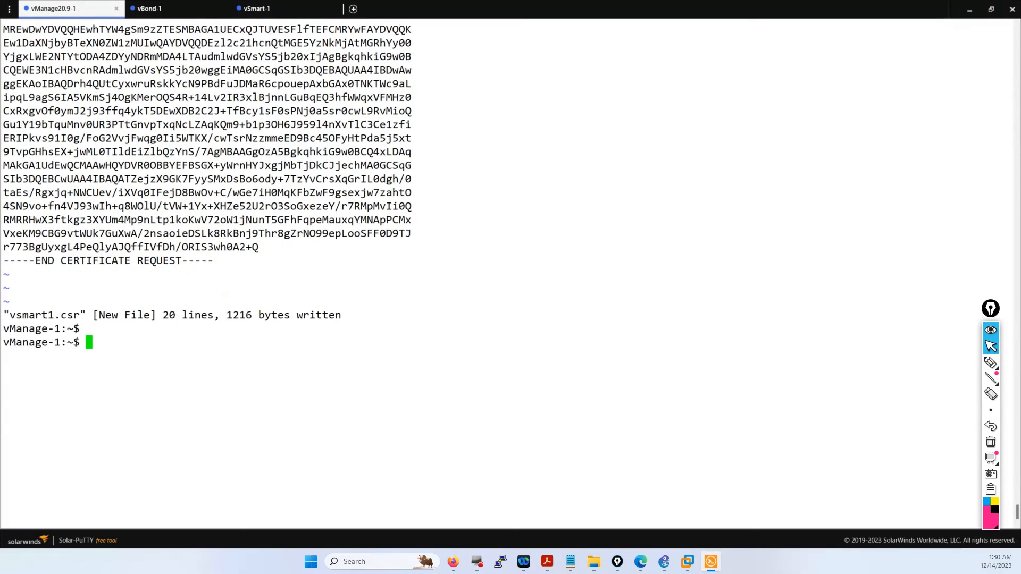
type("ls -l")
key("Return")
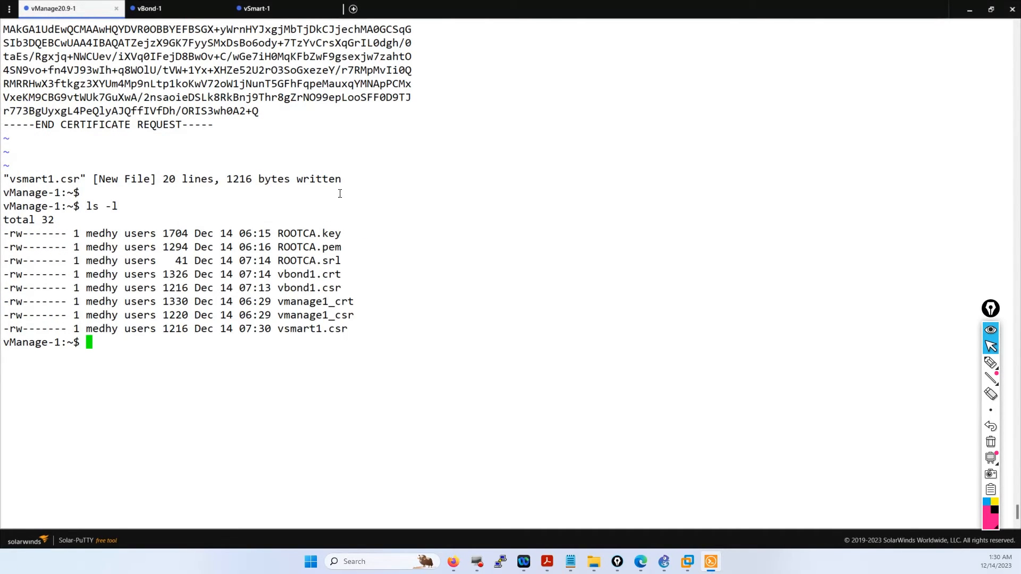
left_click_drag(347, 325, 283, 328)
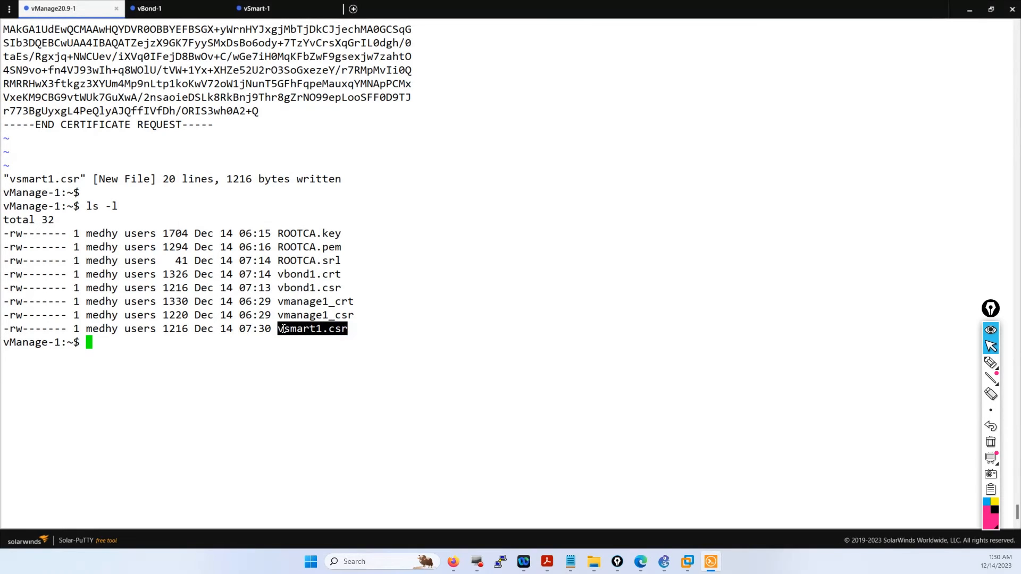
key("ctrl+c")
key("ctrl+c")
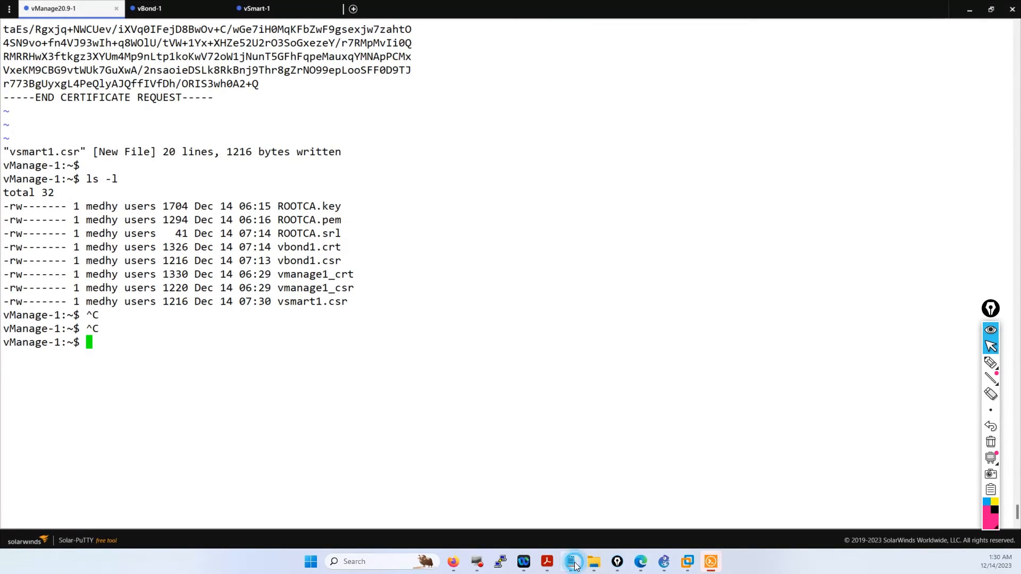
- Edit the openssl signing command to use -in vsmart1.csr and -out vsmart1.crt
mouse_move(573, 563)
left_click(492, 521)
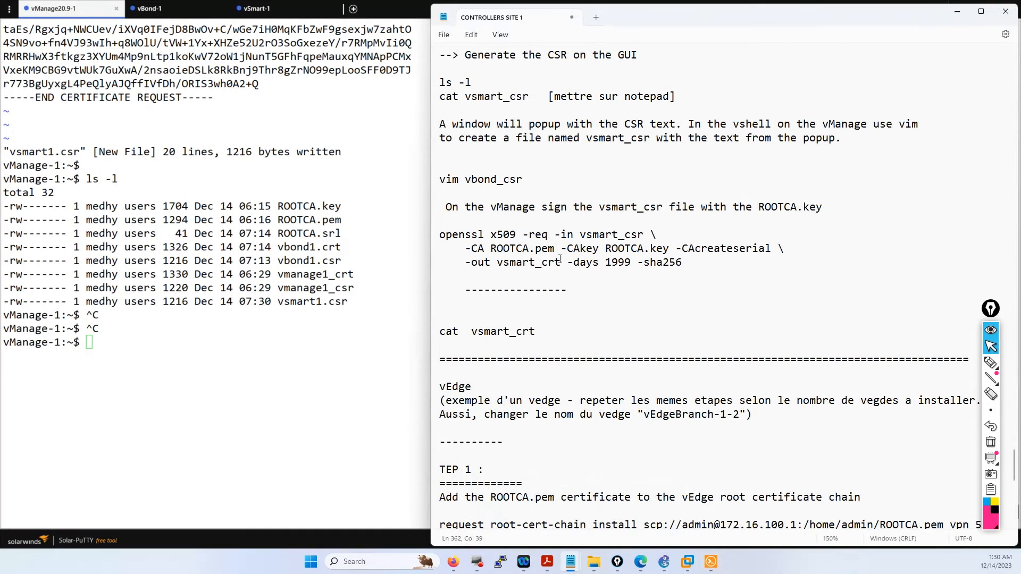
scroll(620, 216, "down", 2)
scroll(599, 294, "up", 18)
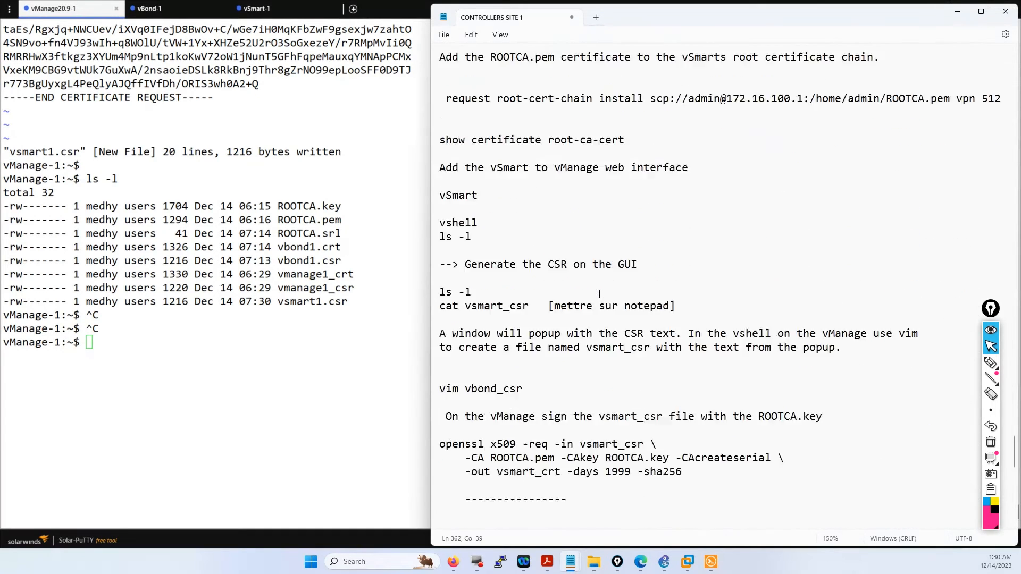
scroll(601, 293, "up", 2)
left_click(642, 265)
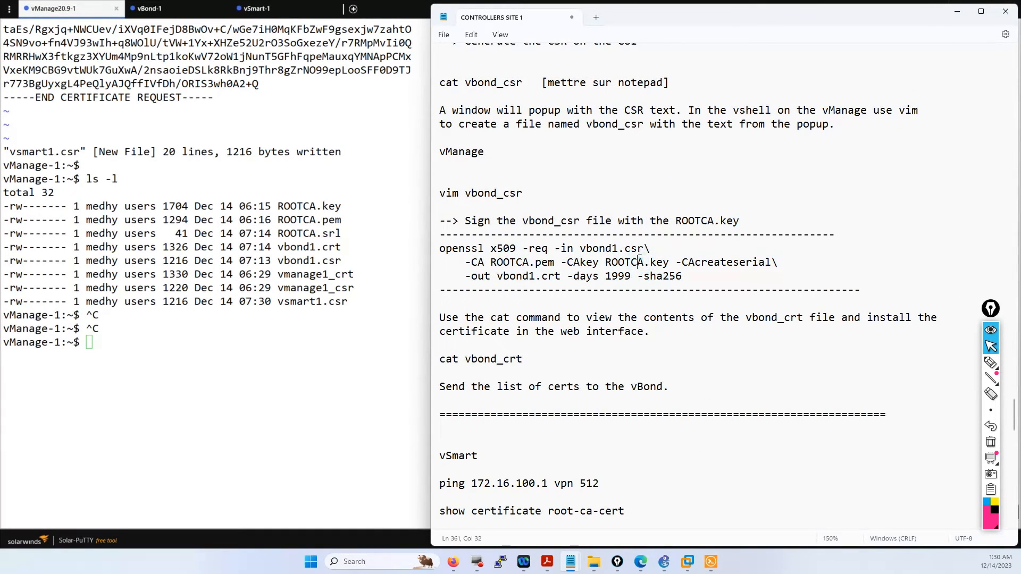
left_click_drag(644, 249, 581, 248)
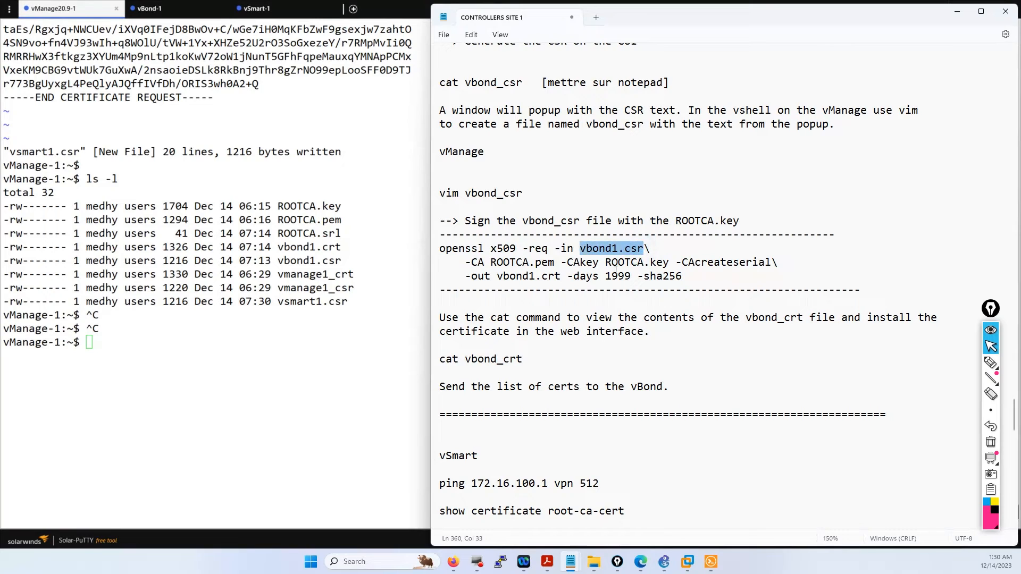
key("ctrl+v")
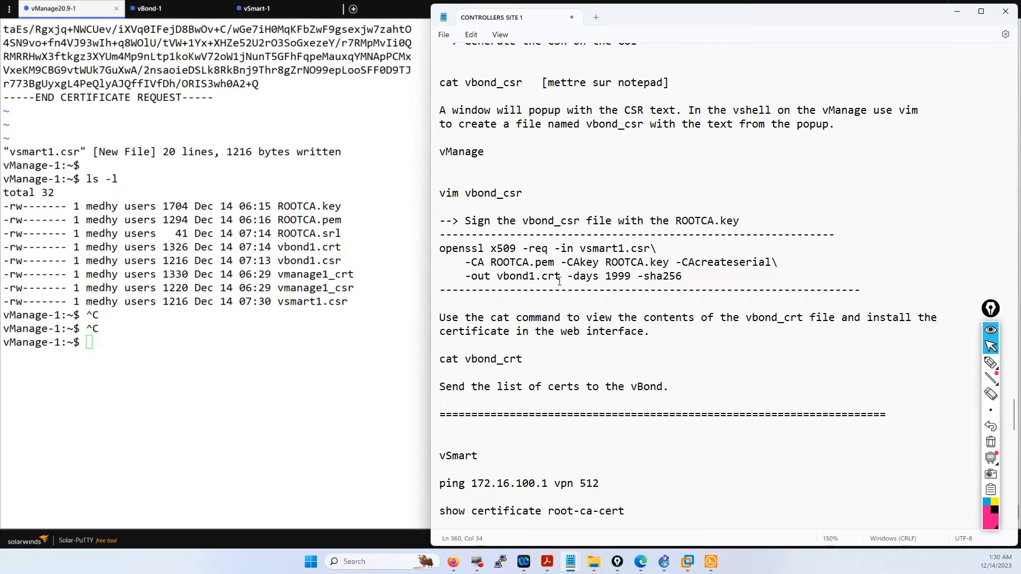
left_click_drag(560, 277, 497, 277)
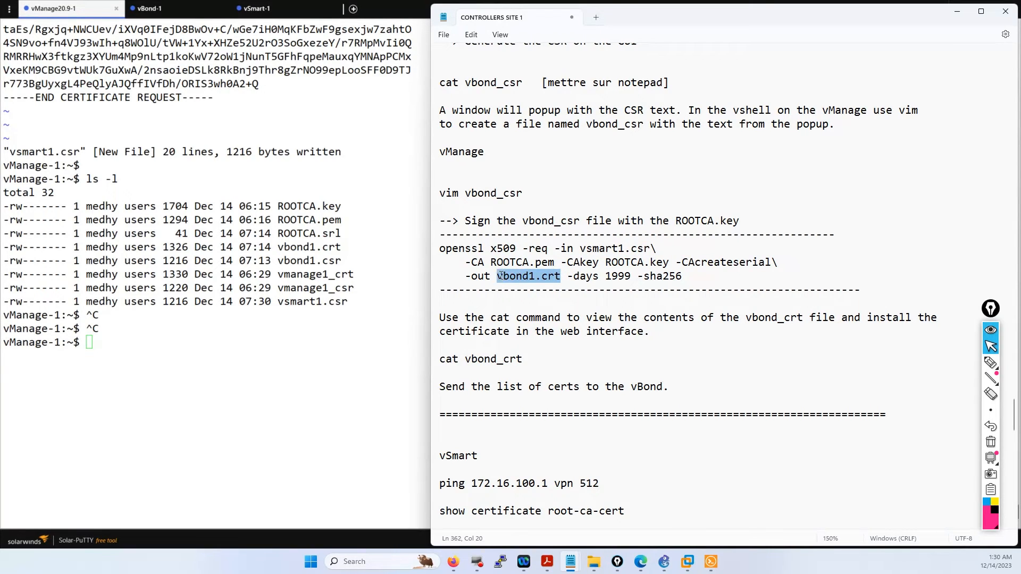
key("ctrl+v")
left_click_drag(566, 276, 554, 276)
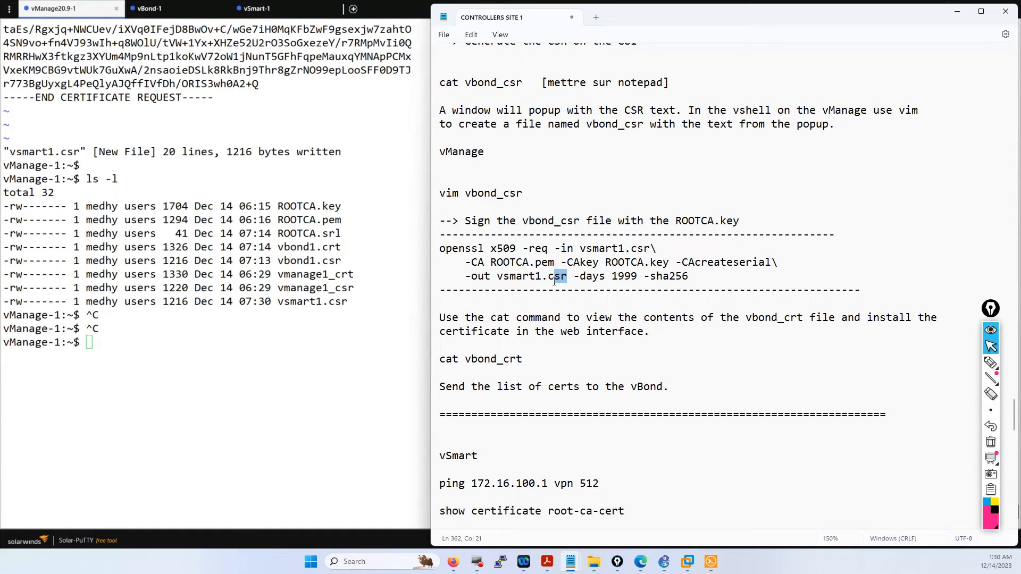
type("rt")
- Copy the whole three-line openssl x509 signing command
left_click_drag(688, 277, 440, 248)
right_click(449, 247)
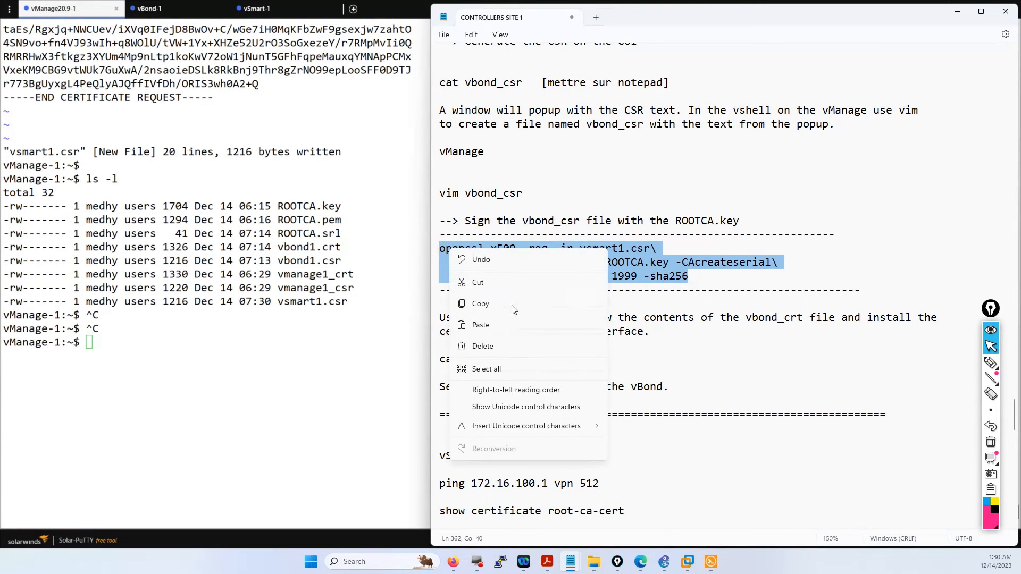
left_click(514, 307)
left_click(221, 347)
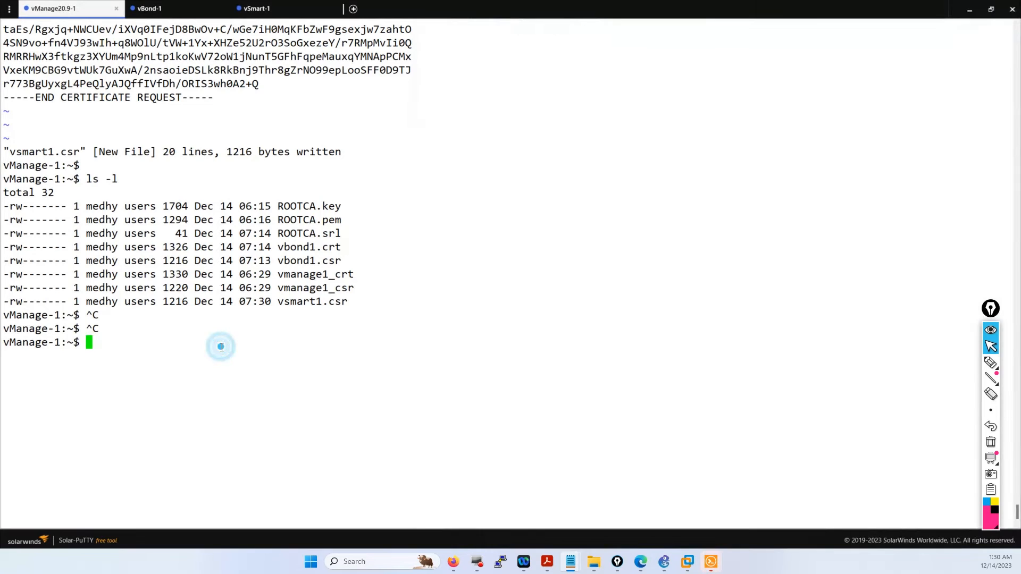
- Run the openssl command to sign vsmart1.csr and confirm vsmart1.crt with ls -l
right_click(222, 347)
key("Return")
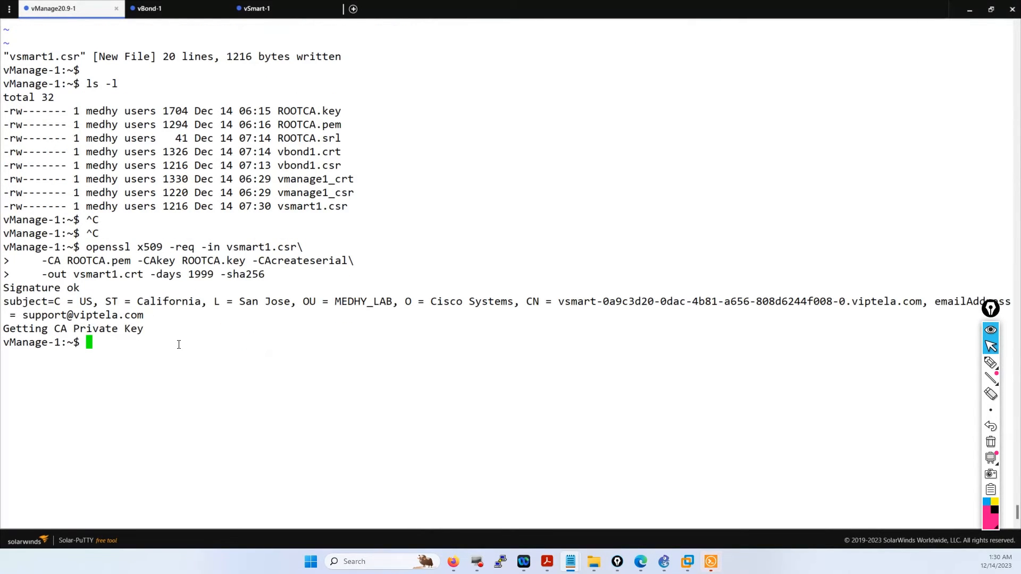
key("Return")
key("Return")
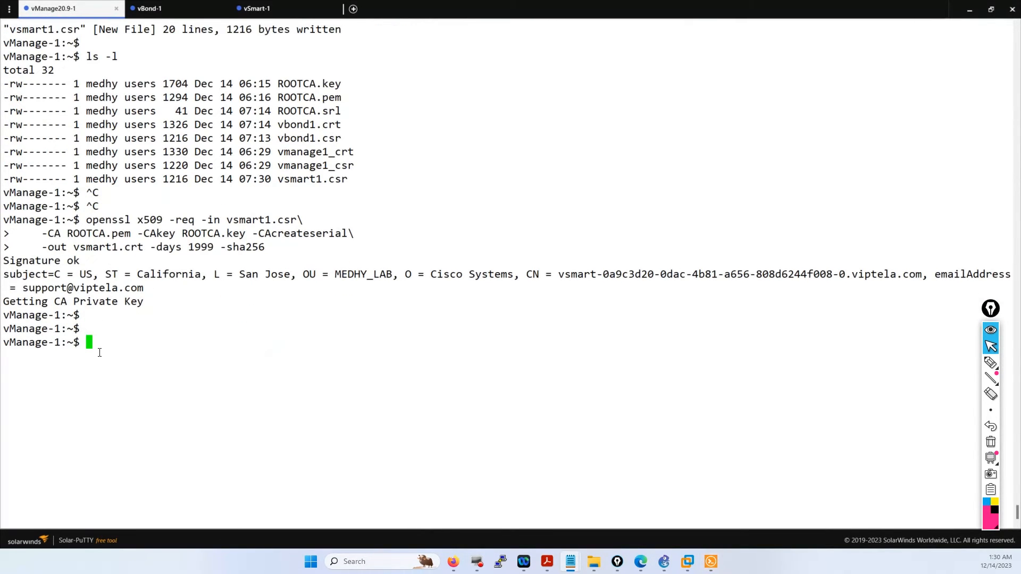
type("ls -l")
key("Return")
- Print vsmart1.crt with cat and copy its certificate text
type("cat")
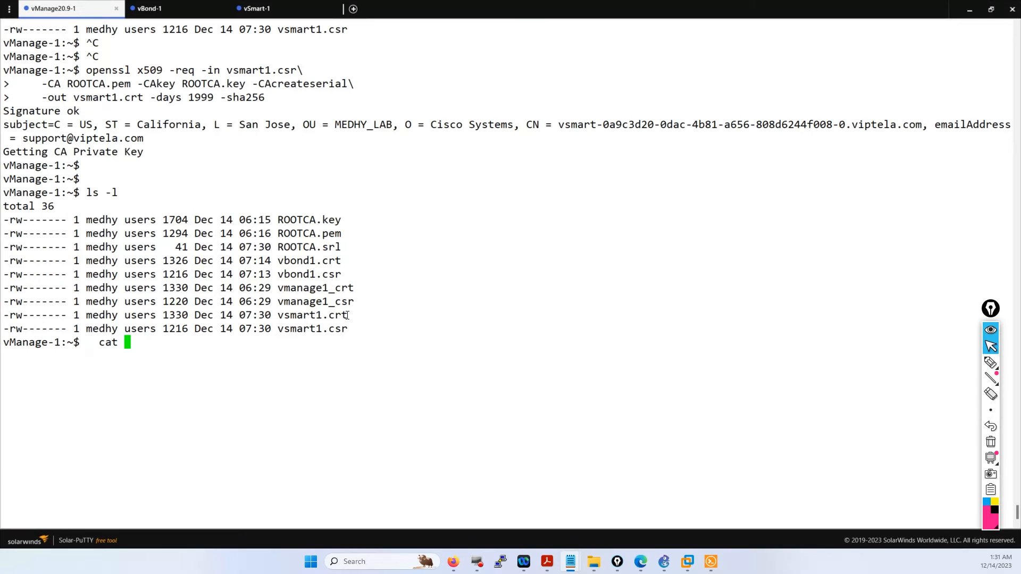
left_click_drag(347, 315, 277, 315)
right_click(280, 315)
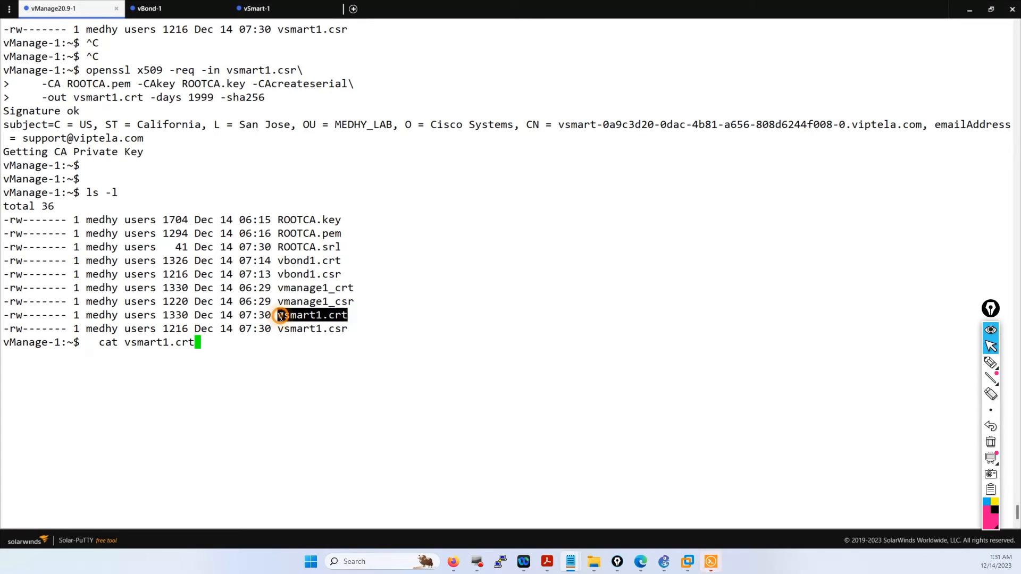
key("Return")
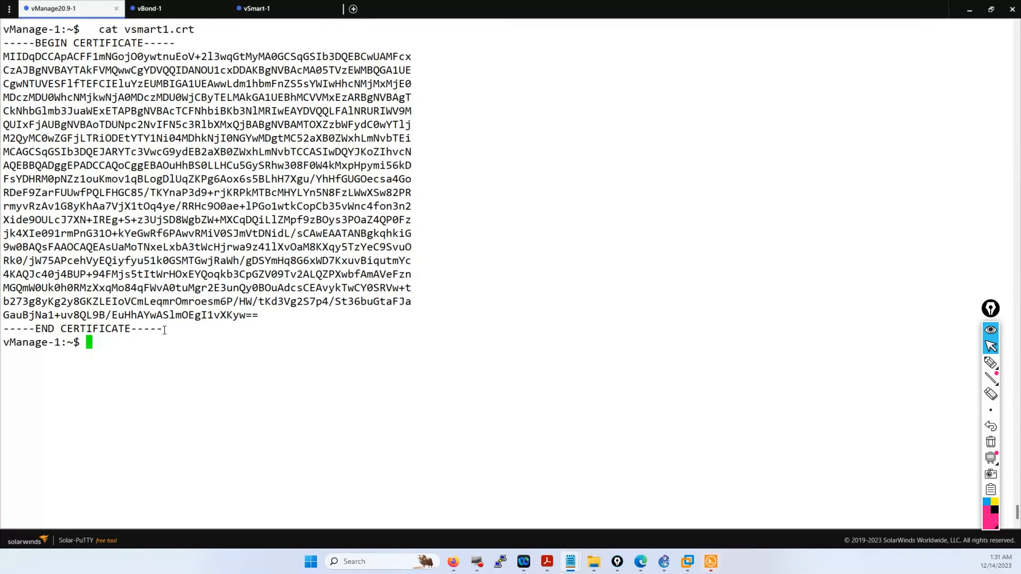
left_click_drag(164, 330, 5, 45)
key("ctrl+c")
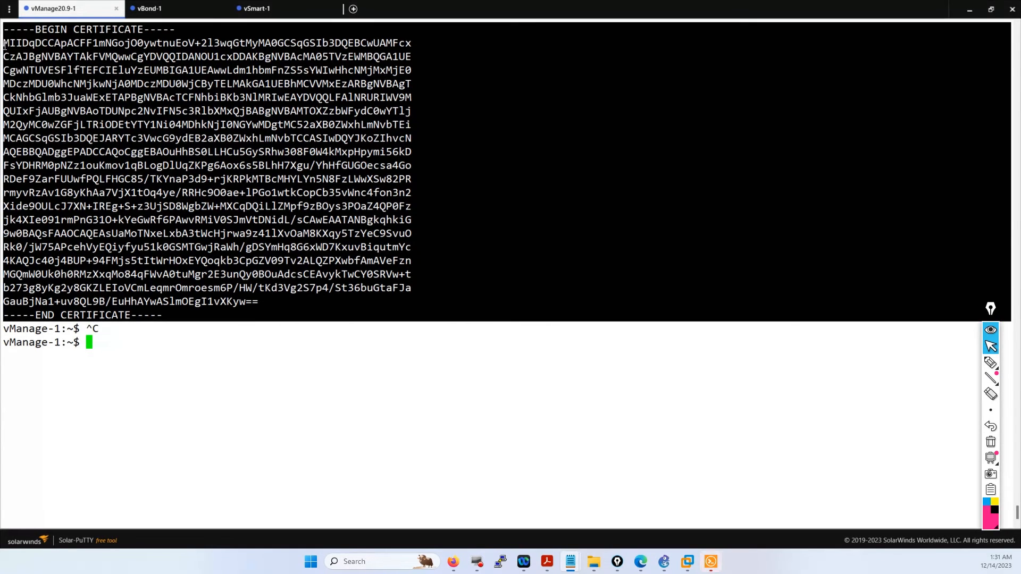
left_click(575, 559)
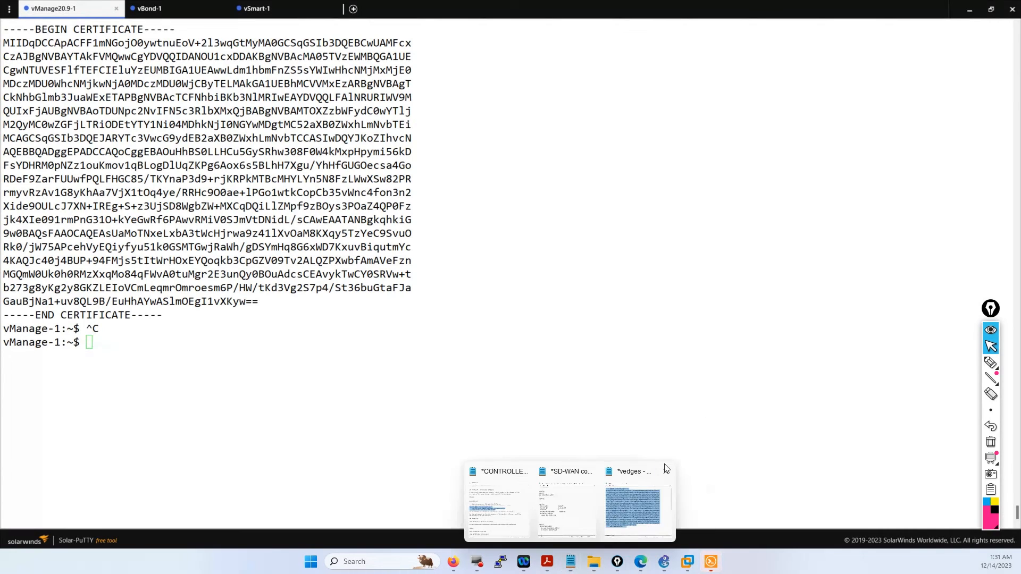
- In the vedges note, delete the old certificate and paste the vsmart1.crt text in its place
left_click(655, 480)
key("Delete")
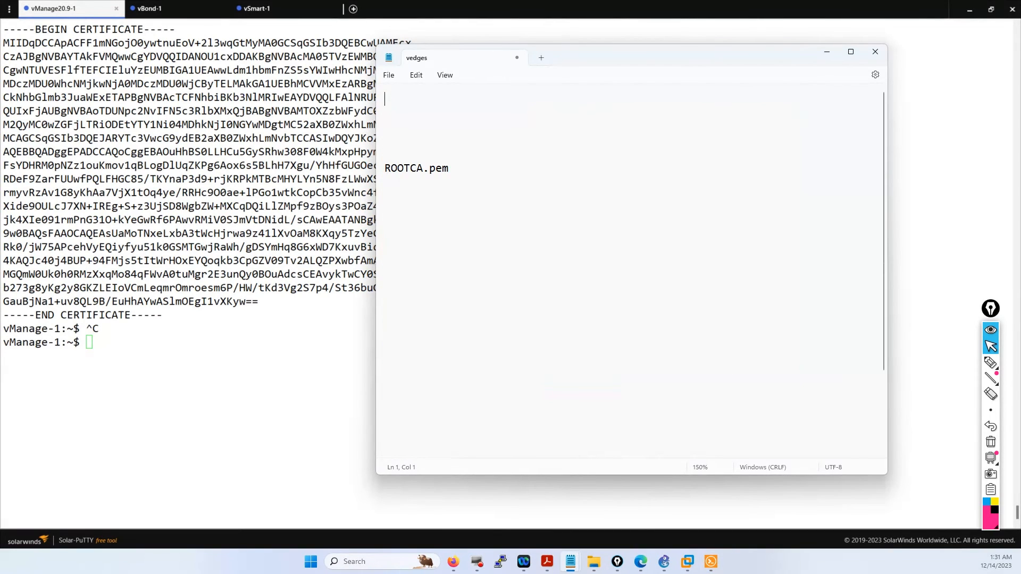
key("ctrl+v")
scroll(480, 299, "down", 1)
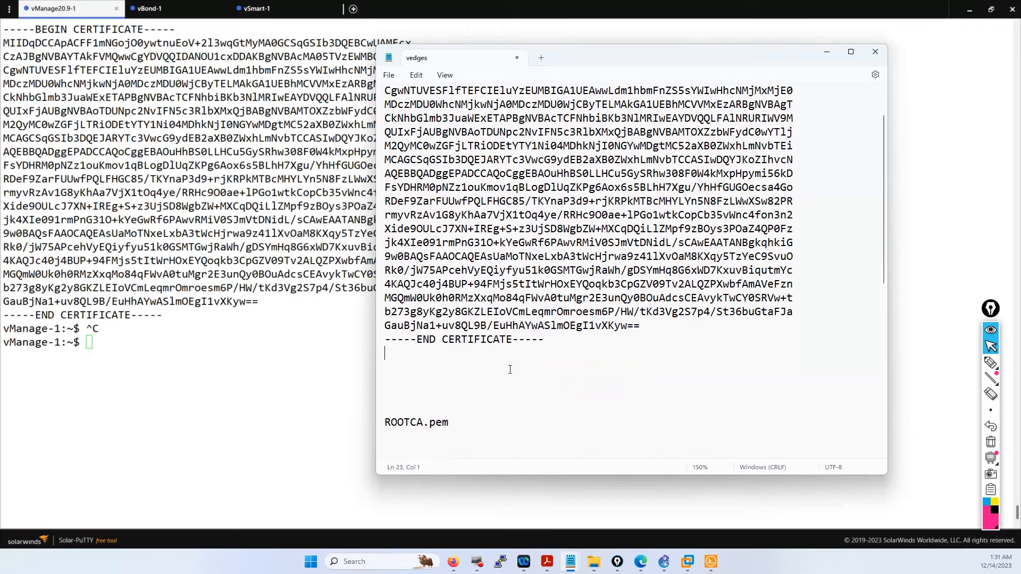
left_click(453, 562)
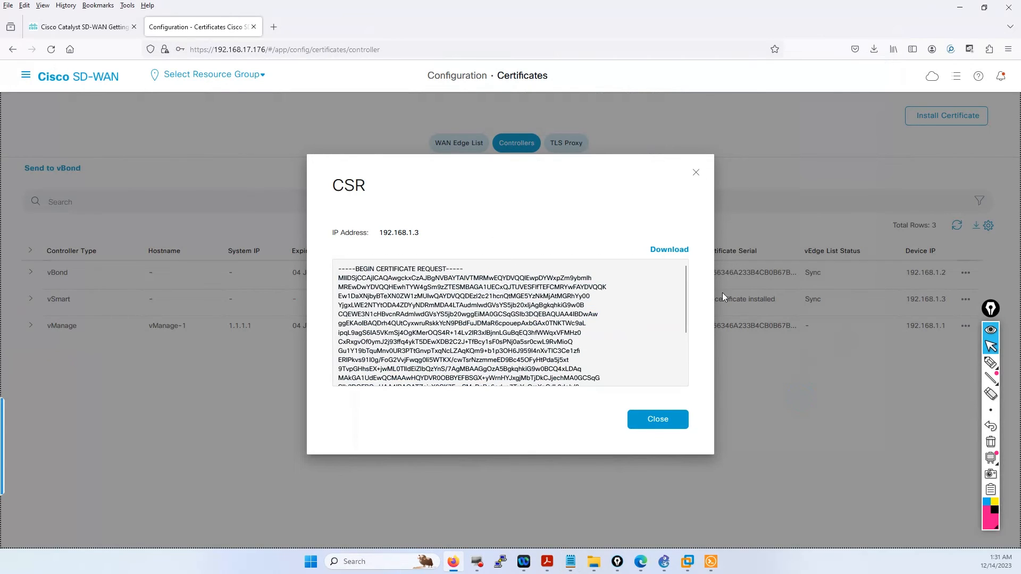
- Close the CSR view and open Edit for vSmart 192.168.1.3 under Configuration > Devices > Controllers
left_click(697, 172)
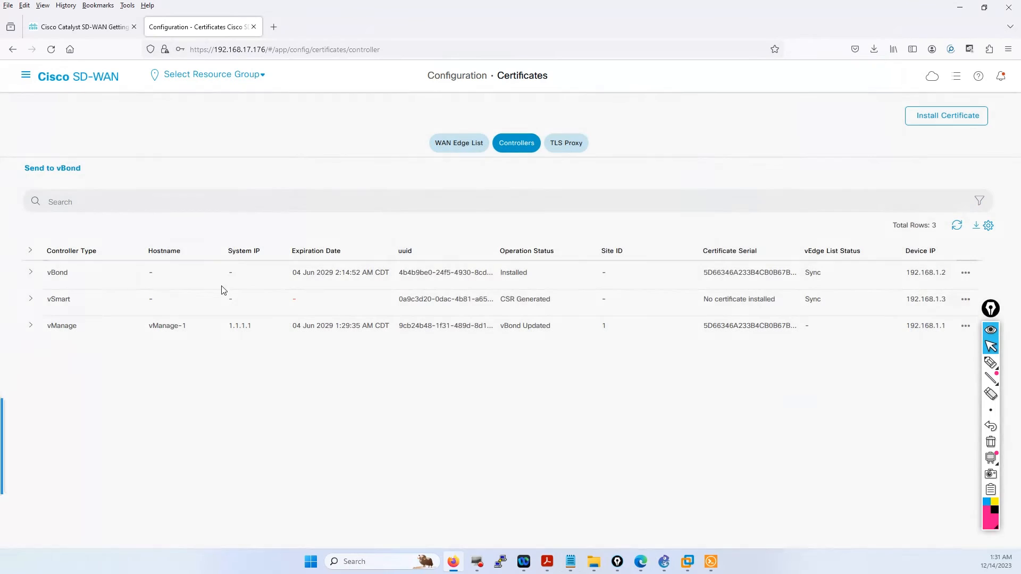
left_click(966, 300)
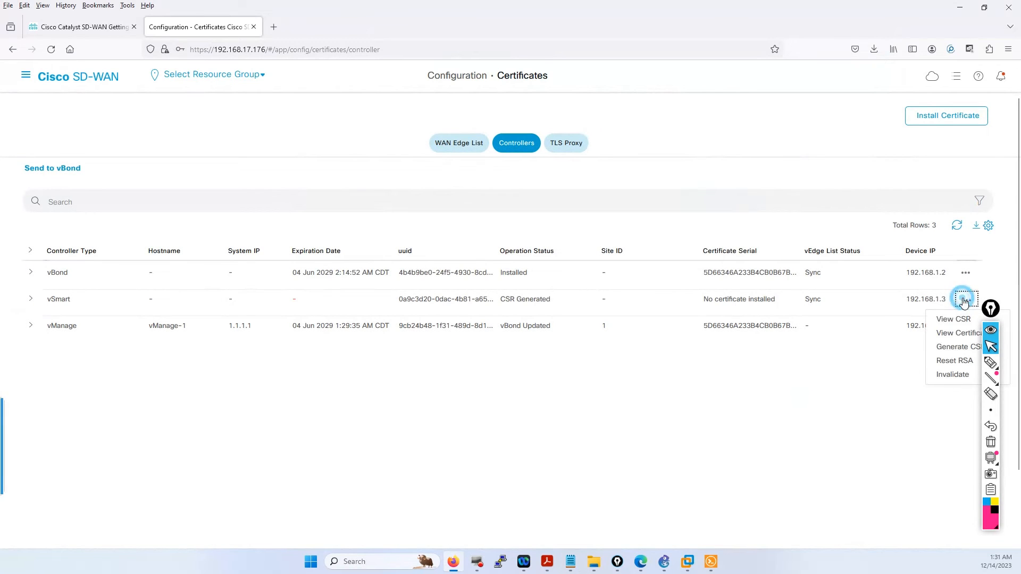
left_click(26, 75)
mouse_move(32, 149)
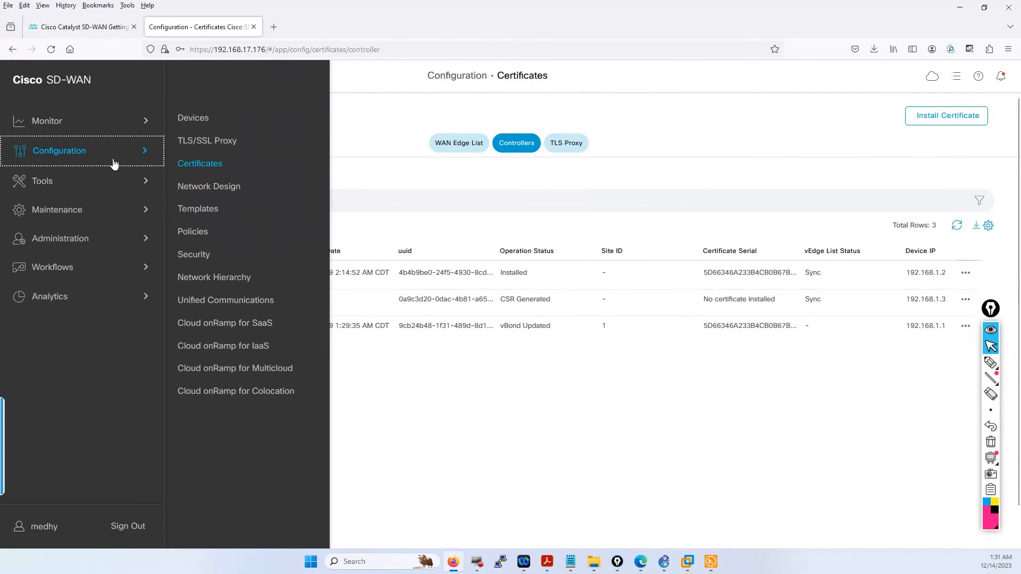
left_click(192, 117)
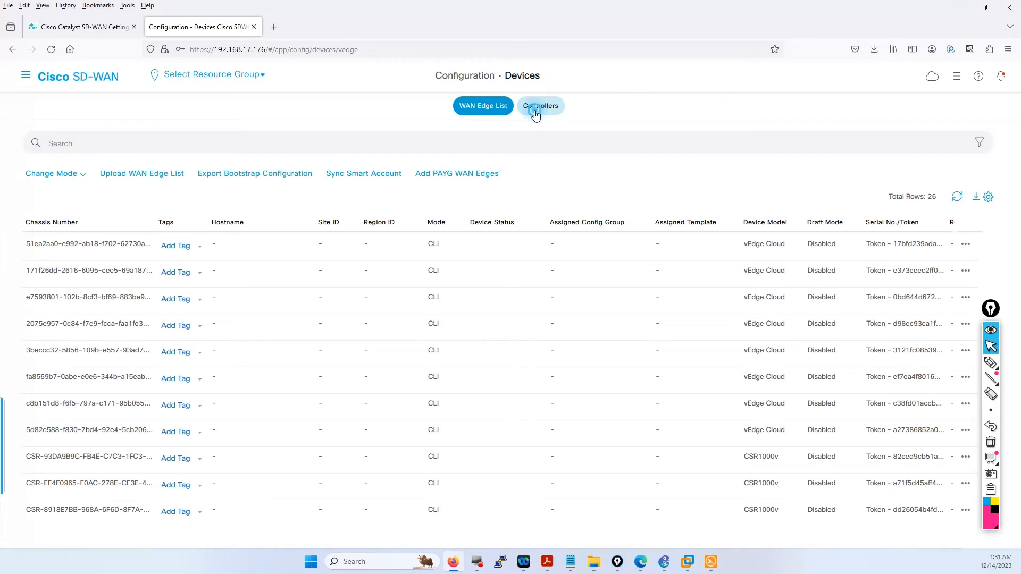
left_click(544, 109)
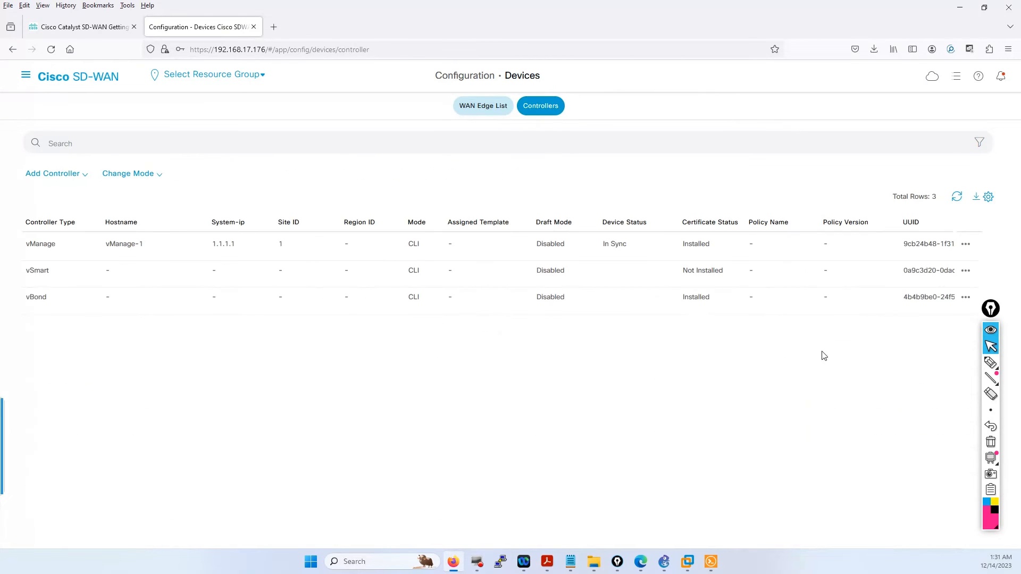
left_click(965, 272)
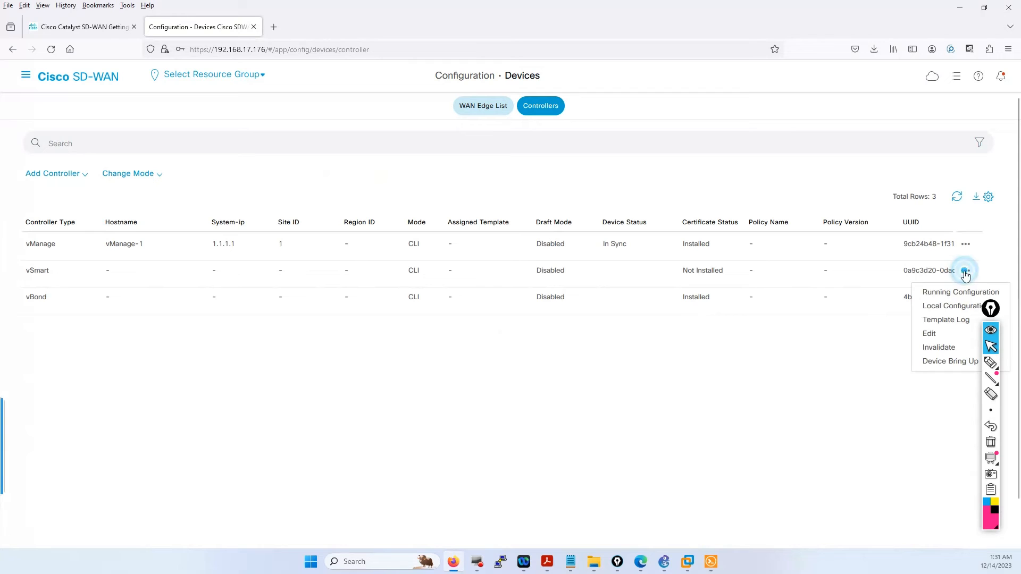
left_click(938, 333)
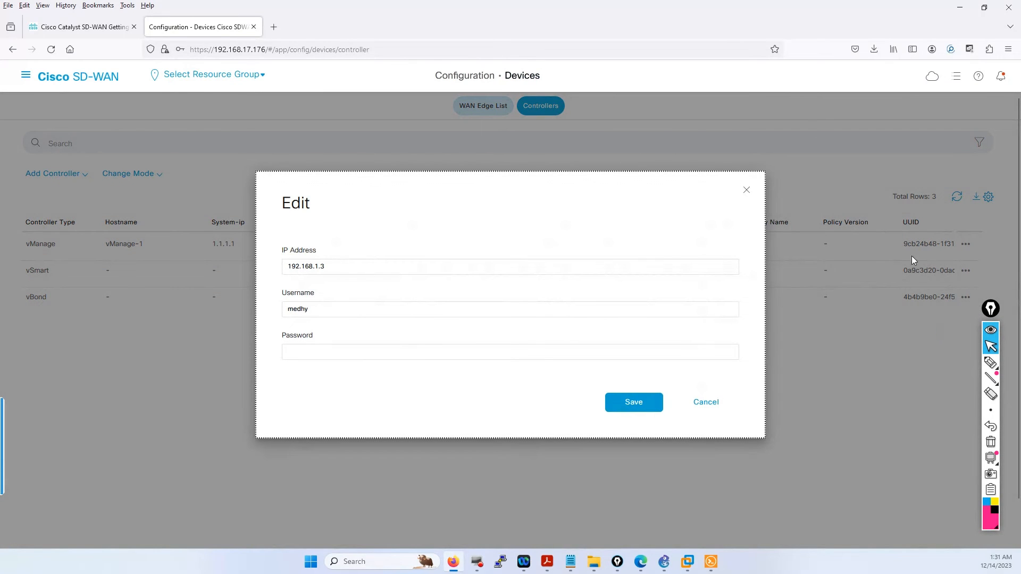
left_click(711, 561)
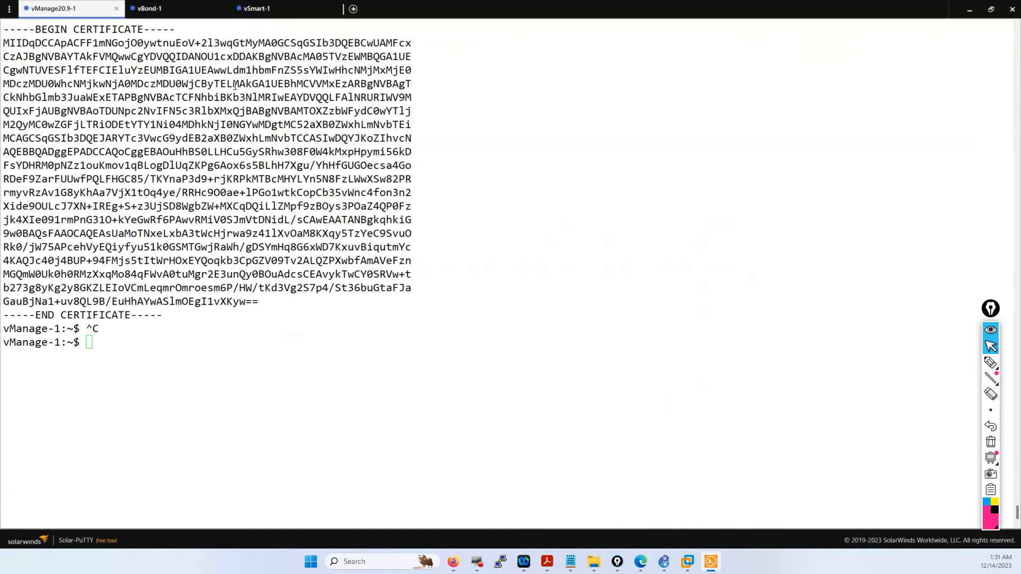
- Exit config mode on vSmart-1 and run show certificate serial, which reports none installed
left_click(271, 10)
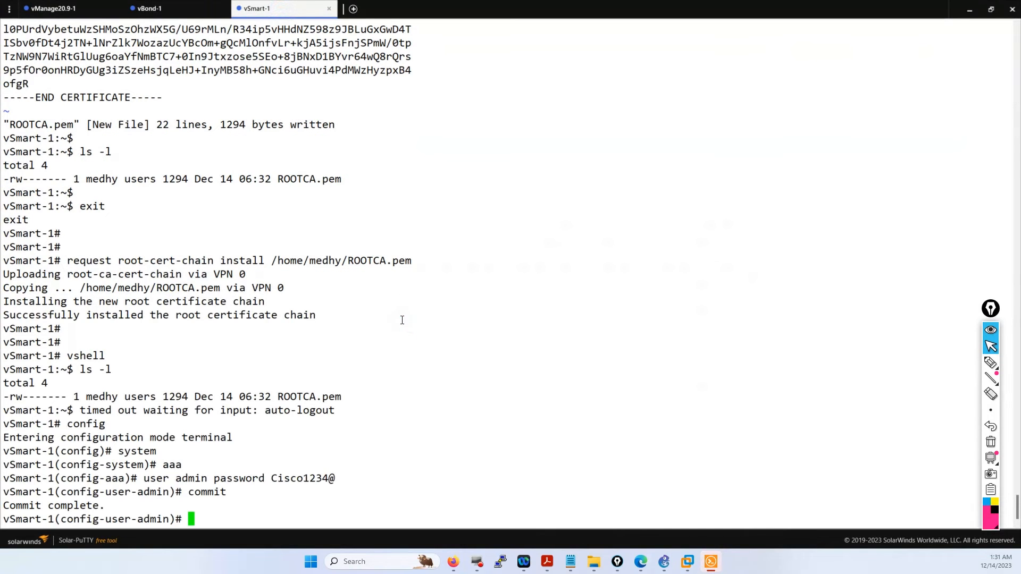
type("end")
key("Return")
key("Return")
key("Return")
key("Return")
key("Return")
key("Return")
key("Return")
key("Return")
key("Return")
key("Return")
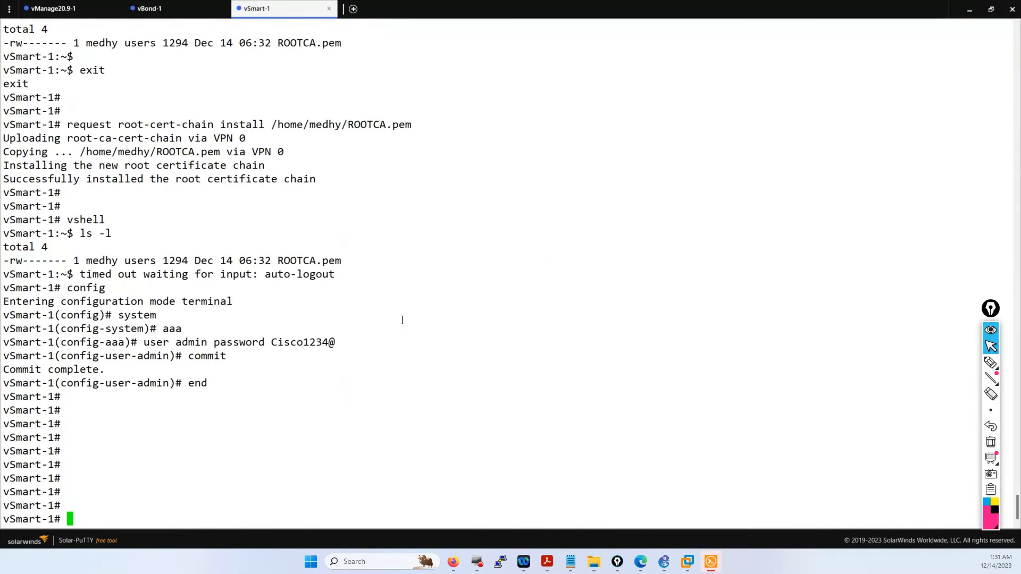
type("show certificate serial")
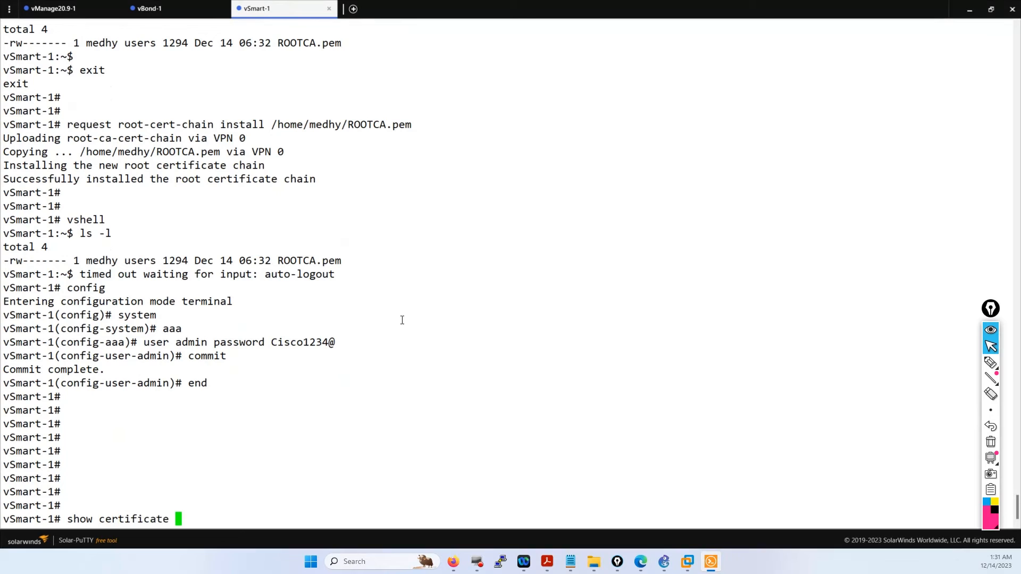
key("Return")
key("Return")
key("Return")
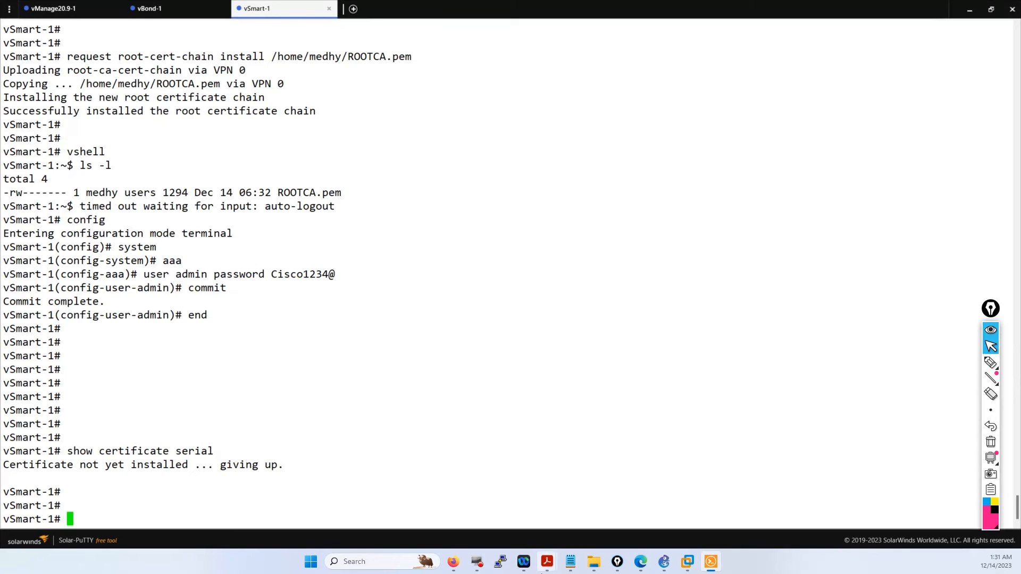
left_click(453, 562)
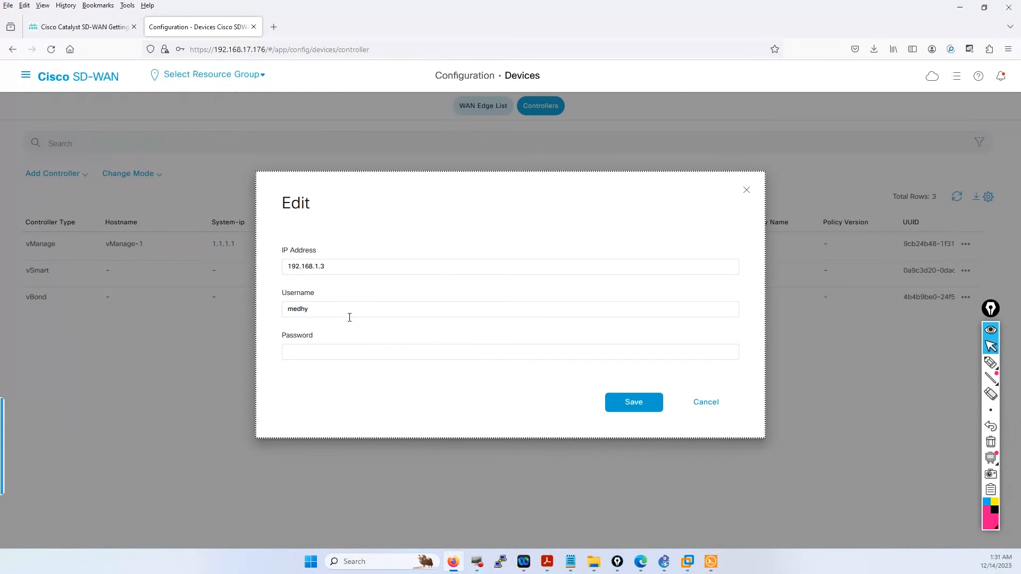
- Enter username admin and its password in the vSmart Edit dialog and save
left_click_drag(346, 311, 271, 307)
type("admin")
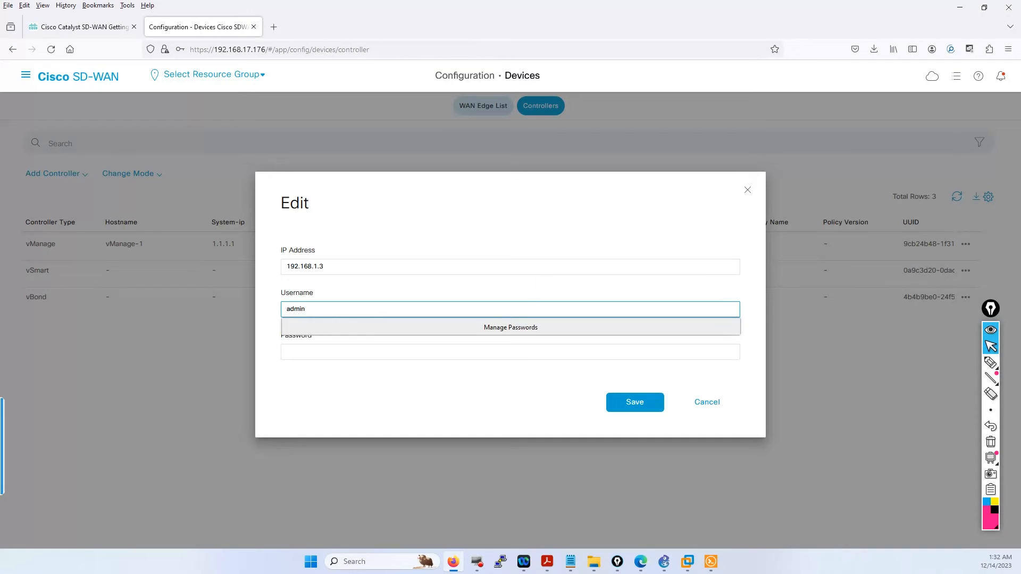
key("Tab")
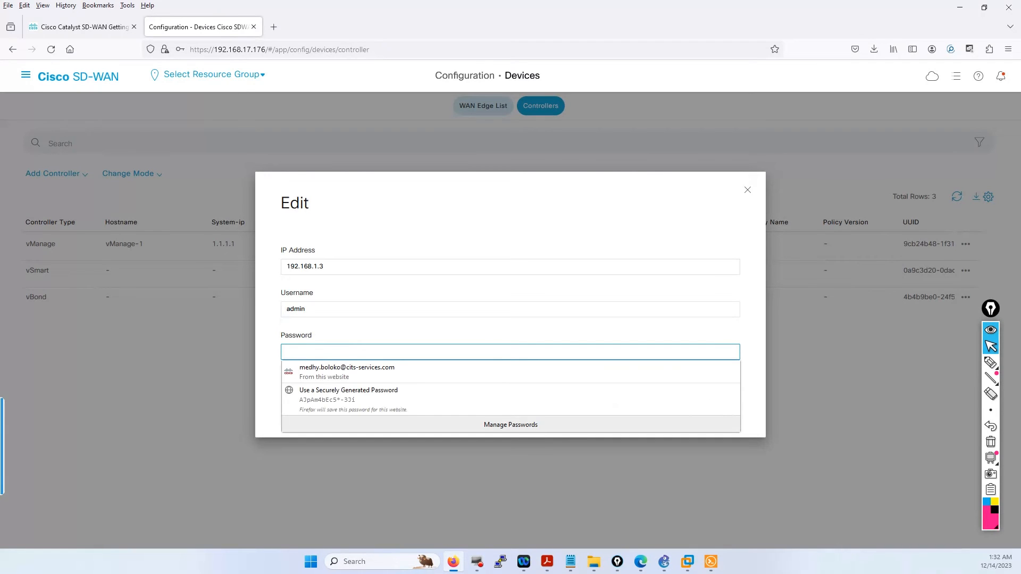
type("a")
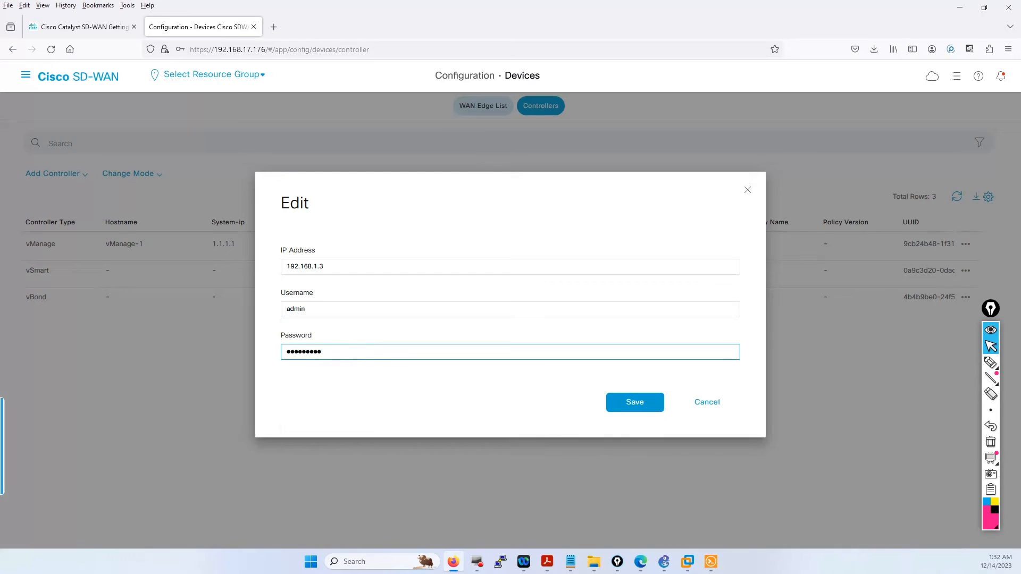
left_click(641, 405)
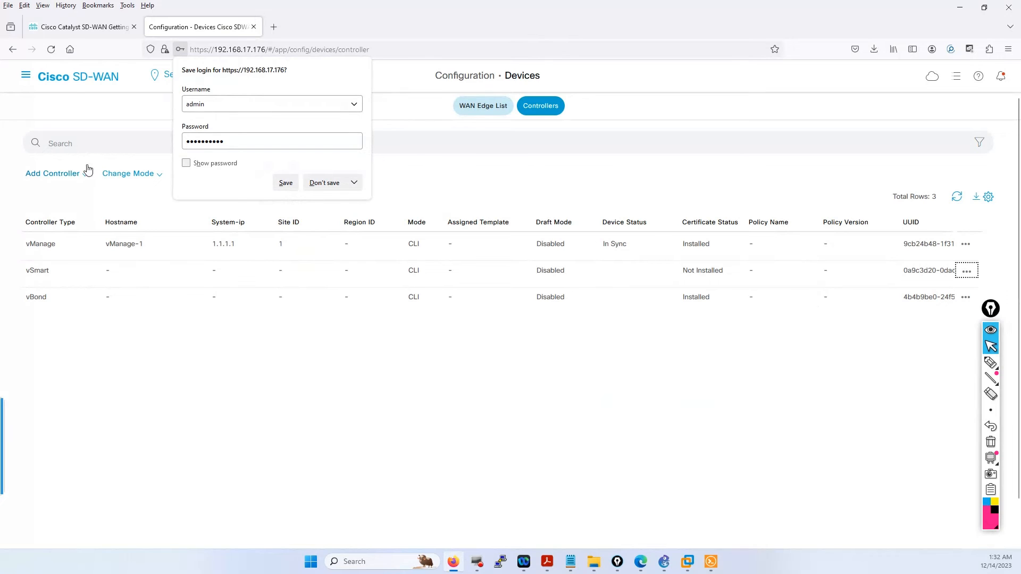
left_click(25, 74)
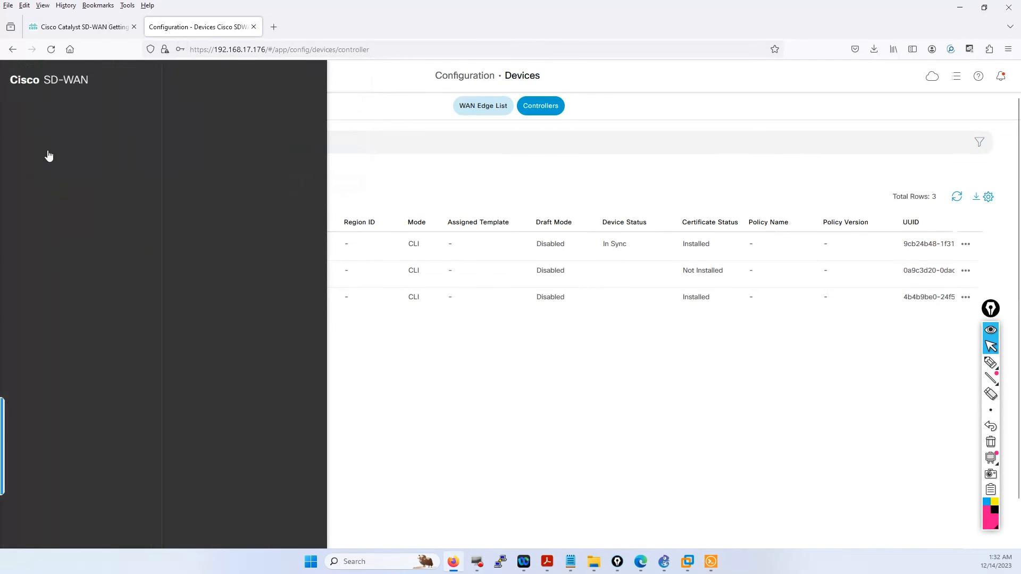
- Go to Configuration > Certificates > Controllers and start Install Certificate
left_click(48, 153)
left_click(218, 167)
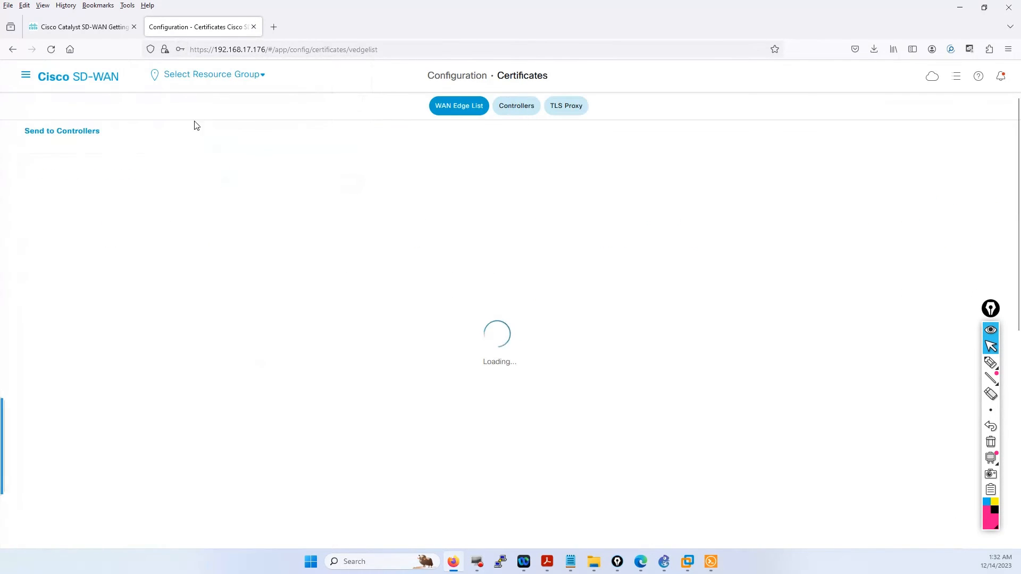
left_click(525, 109)
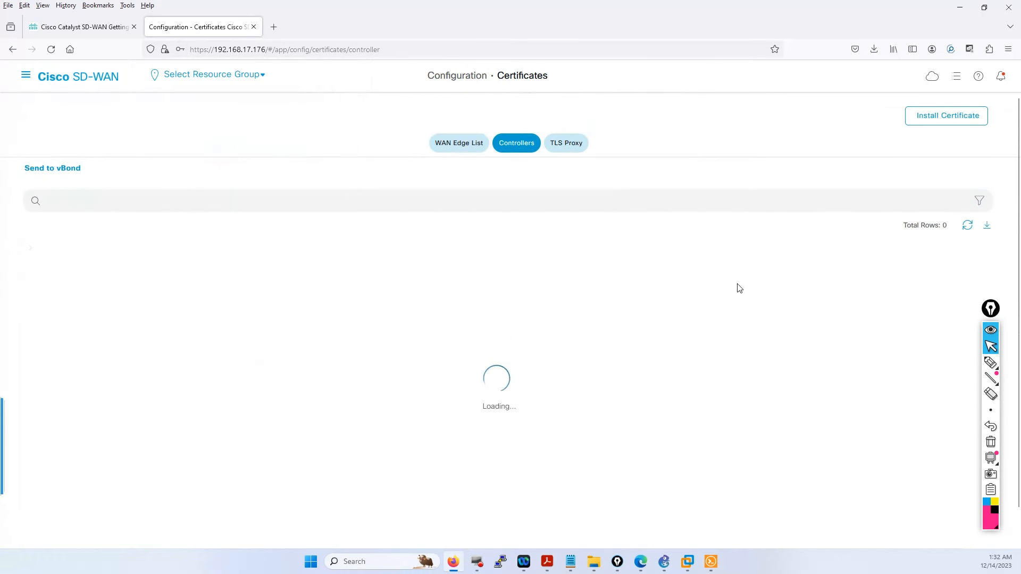
left_click(936, 117)
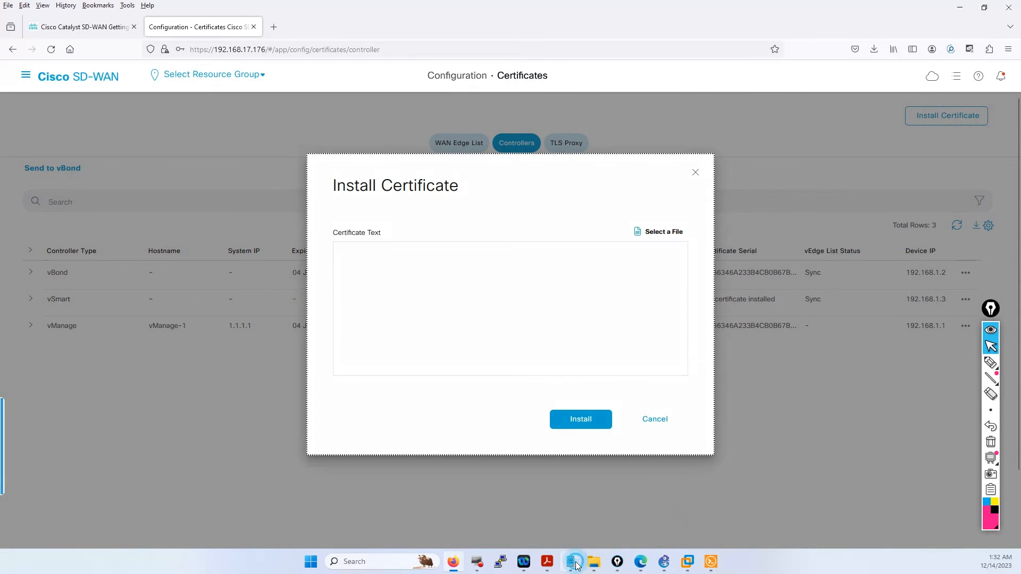
- Copy the root certificate from the vedges notes, paste it into Certificate Text, and install it
mouse_move(571, 562)
left_click(607, 502)
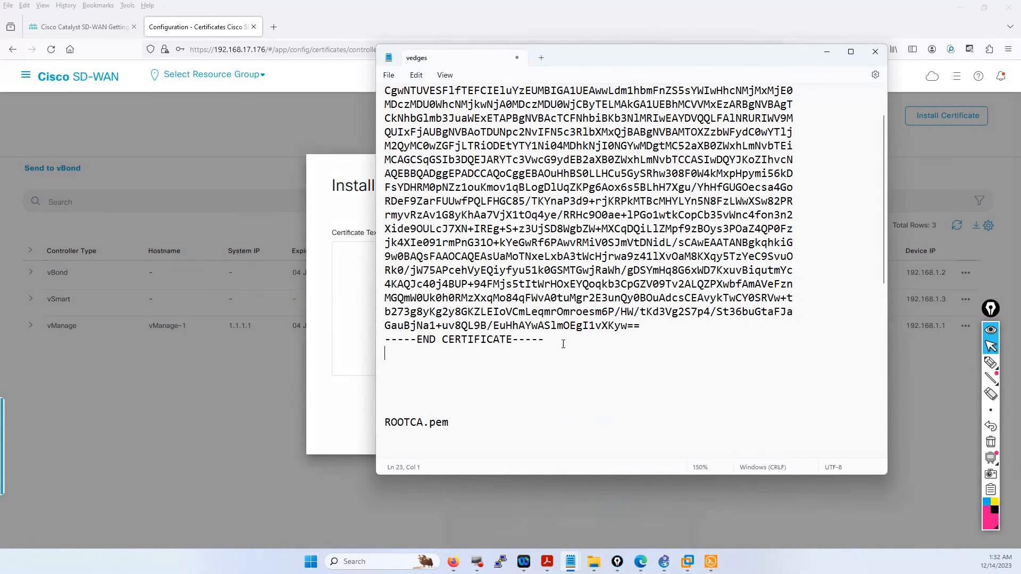
left_click_drag(563, 344, 381, 102)
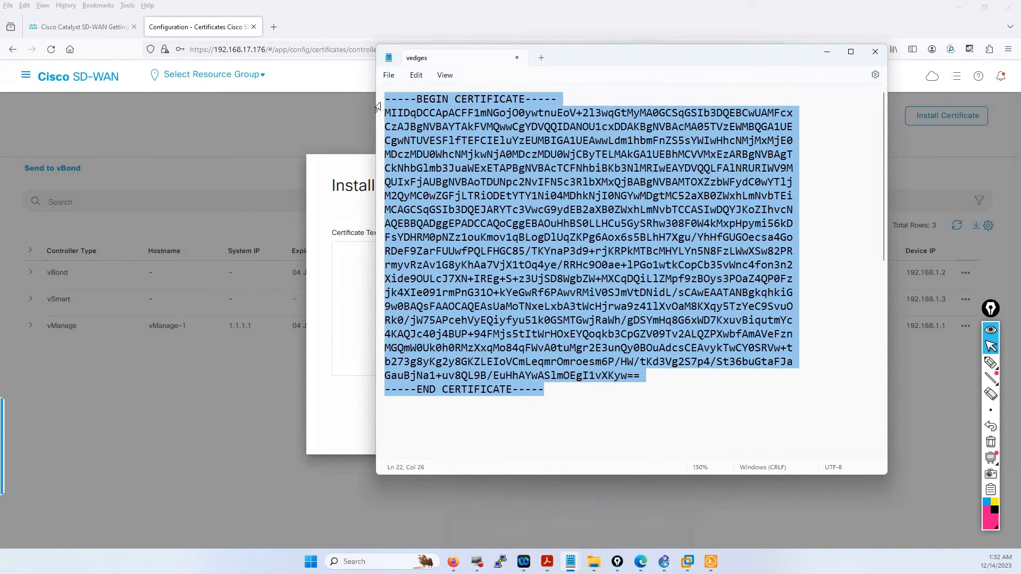
left_click(355, 247)
right_click(356, 254)
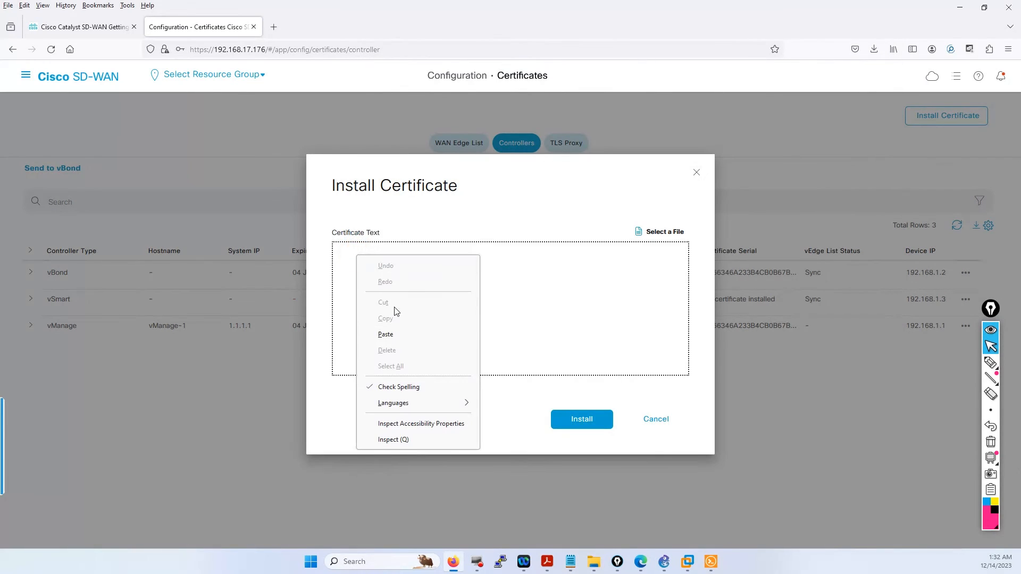
left_click(384, 335)
left_click(570, 419)
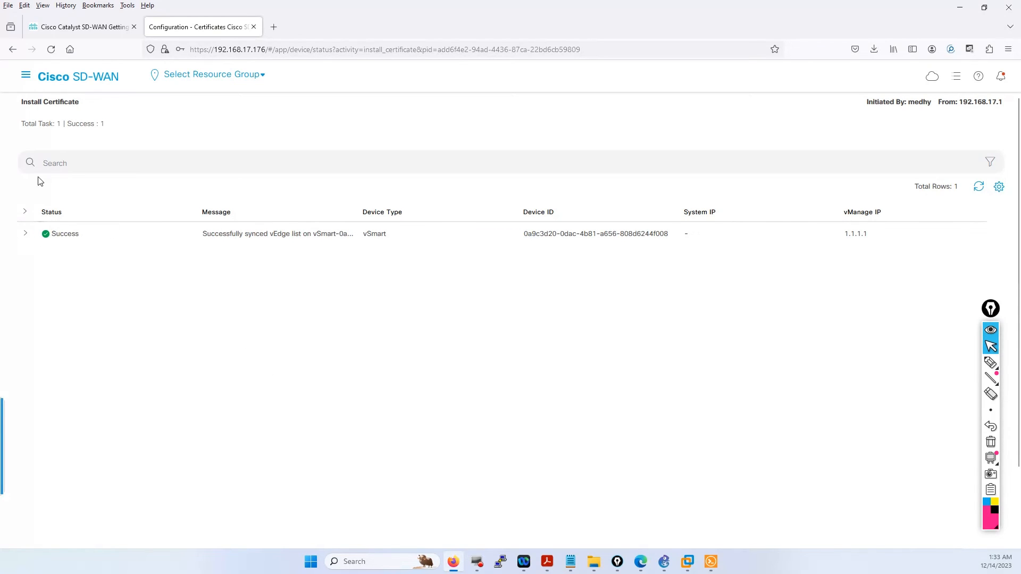
- Check that Configuration > Devices > Controllers shows all three certificates Installed, then return to vSmart-1
left_click(26, 75)
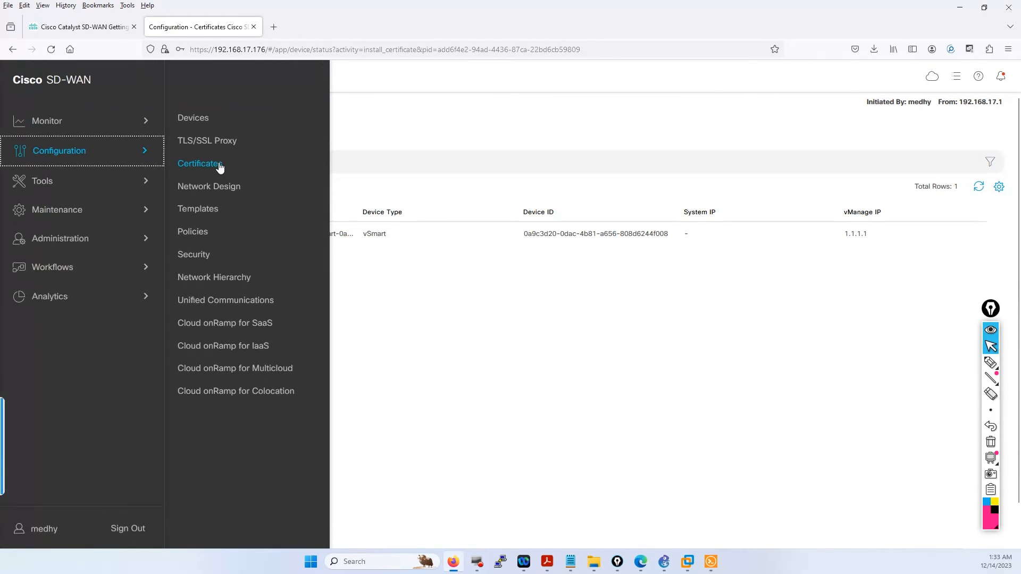
left_click(194, 118)
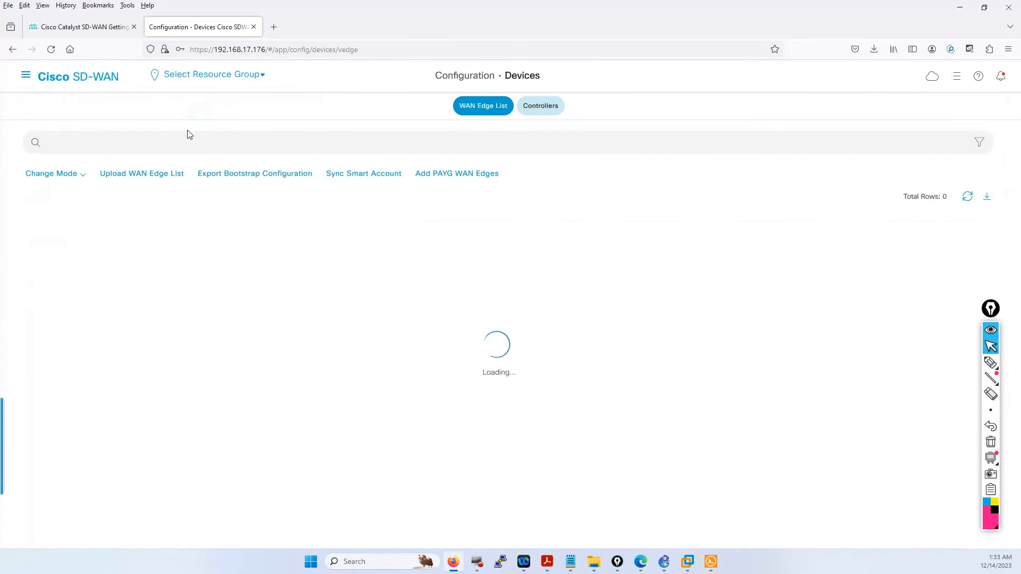
left_click(543, 106)
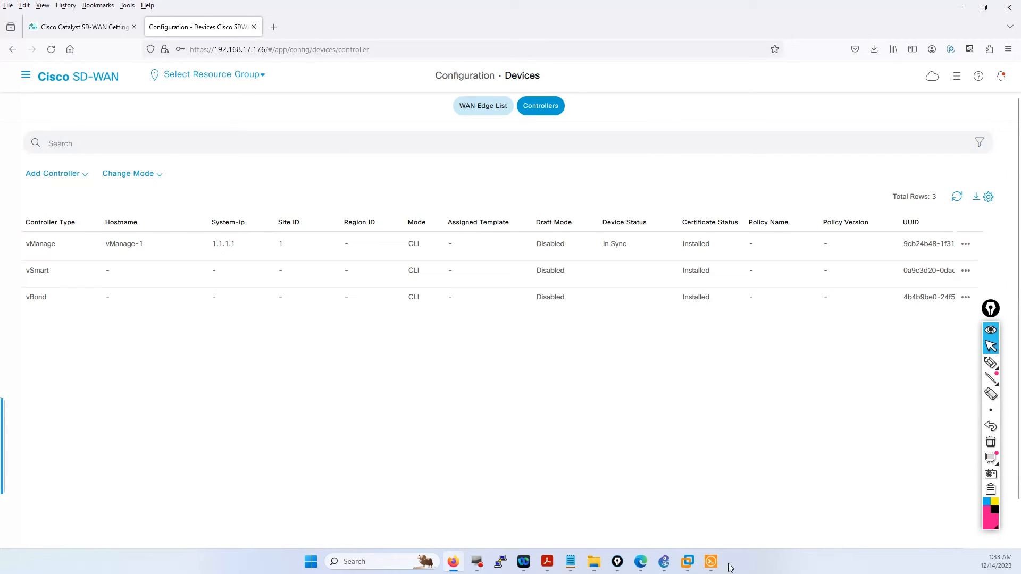
left_click(711, 561)
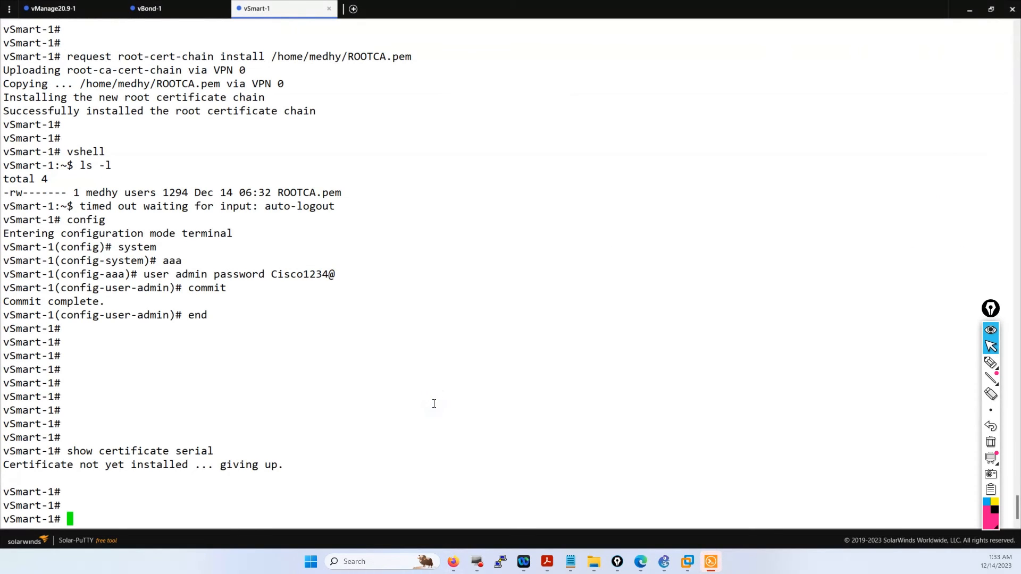
- On vSmart, rerun 'show certificate serial' and run 'show control connections'
key("Up")
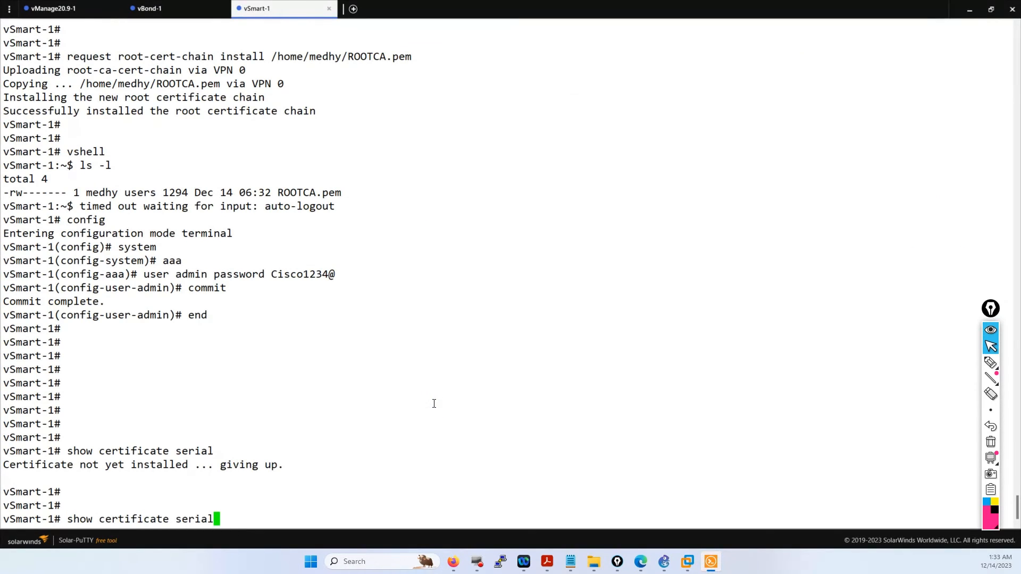
key("Return")
left_click_drag(336, 499, 58, 506)
left_click(159, 195)
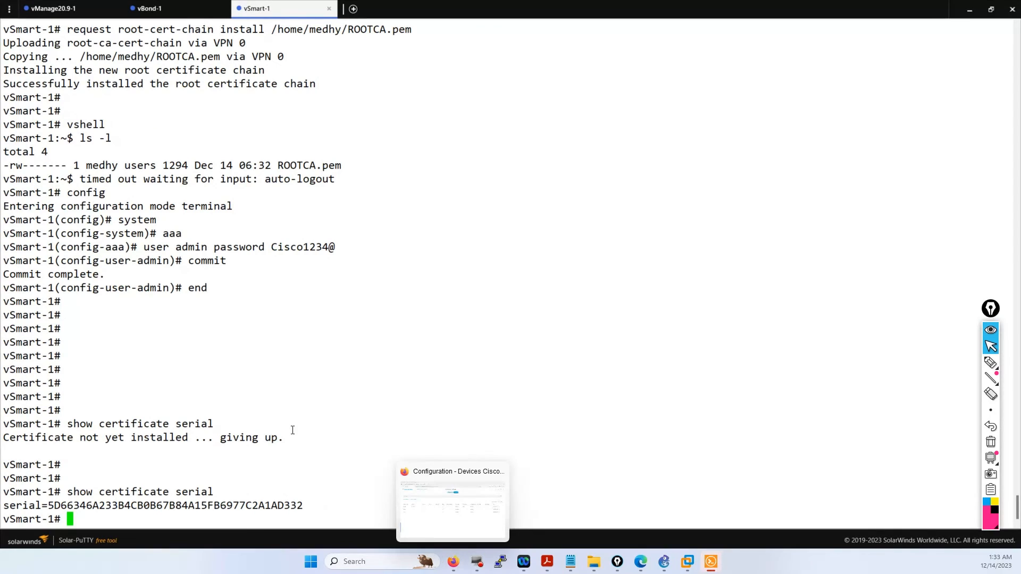
key("Return")
key("Return")
key("Return")
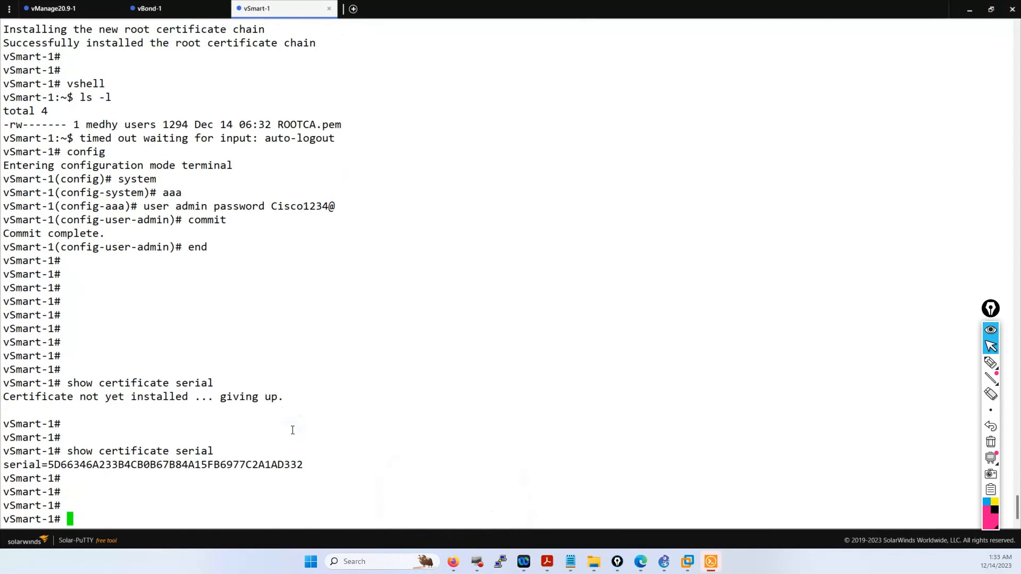
type("show con")
key("Tab")
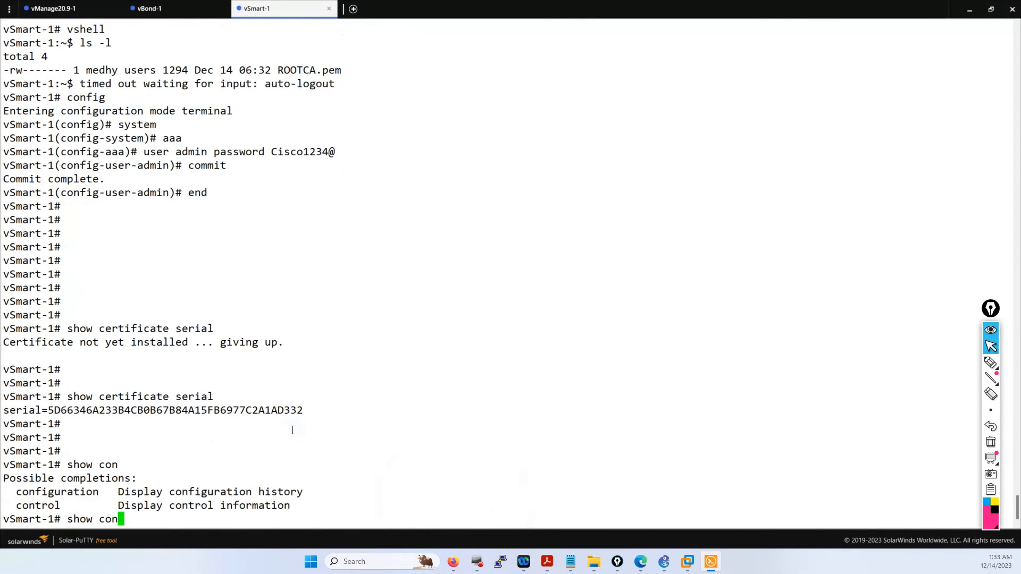
type("trol connections")
key("Return")
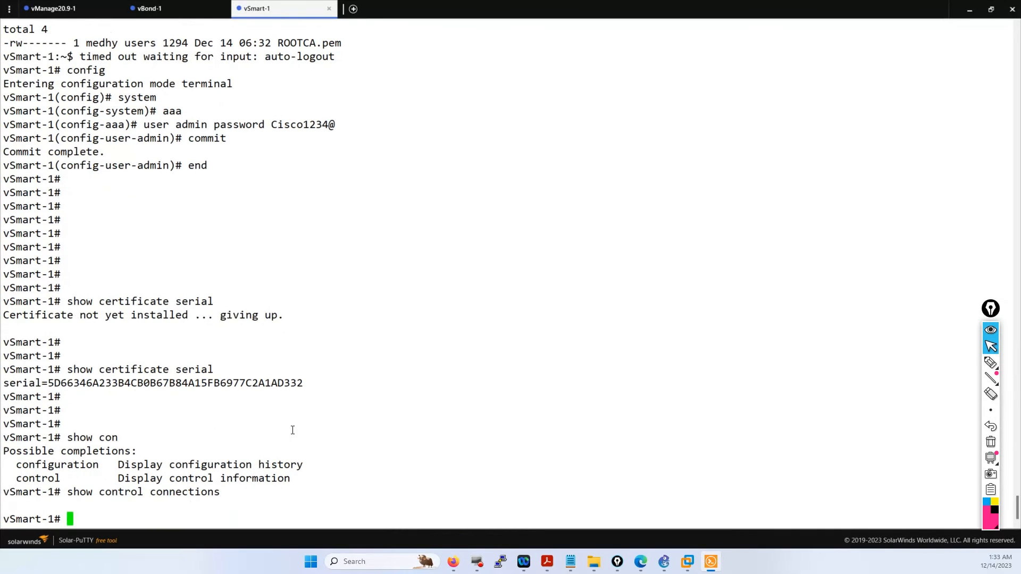
key("Return")
- On vBond-1, run 'show orchestrator connections' from a fresh prompt
left_click(166, 12)
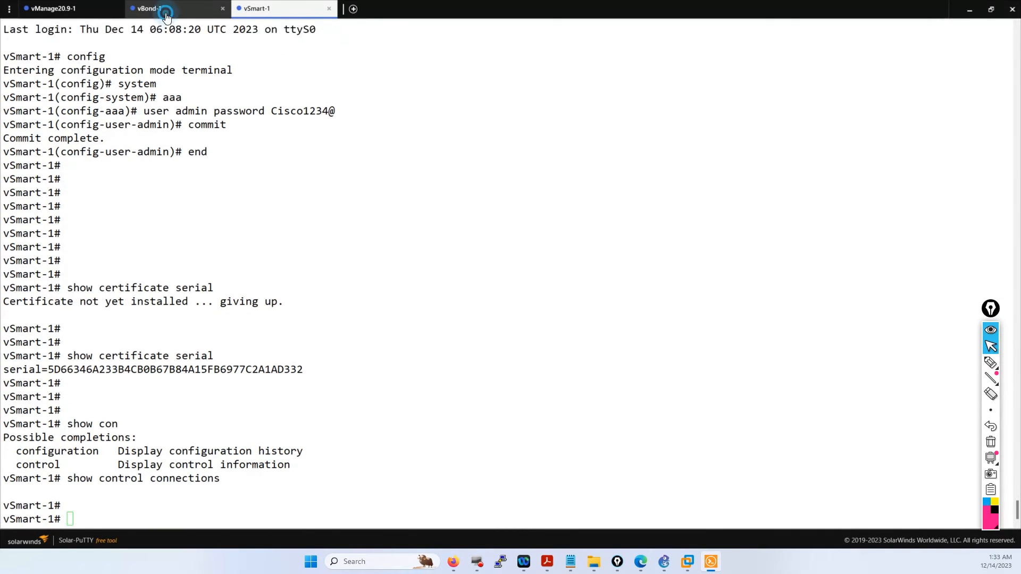
type("end")
key("Return")
key("Return")
key("Return")
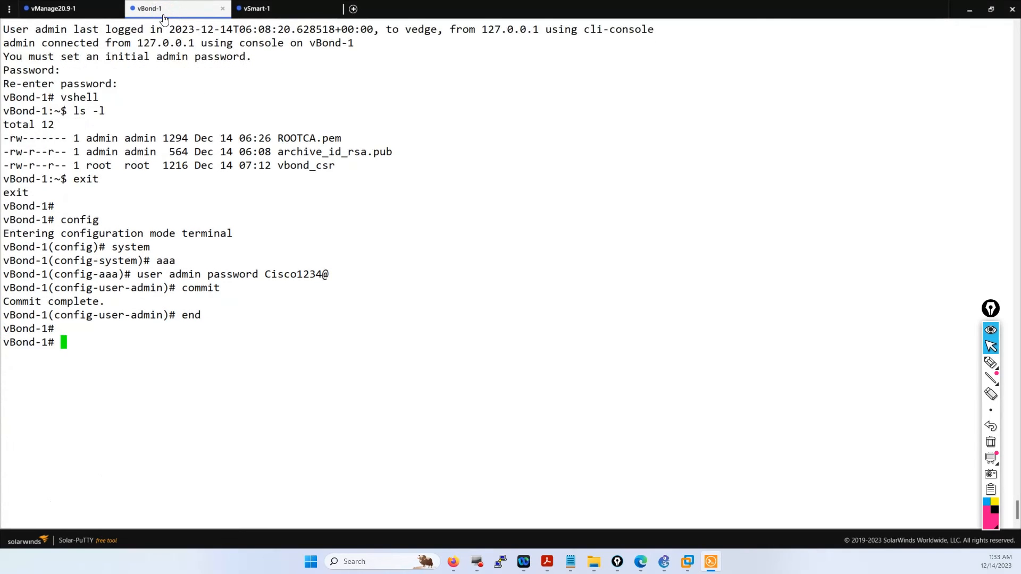
type("show orchestrator ")
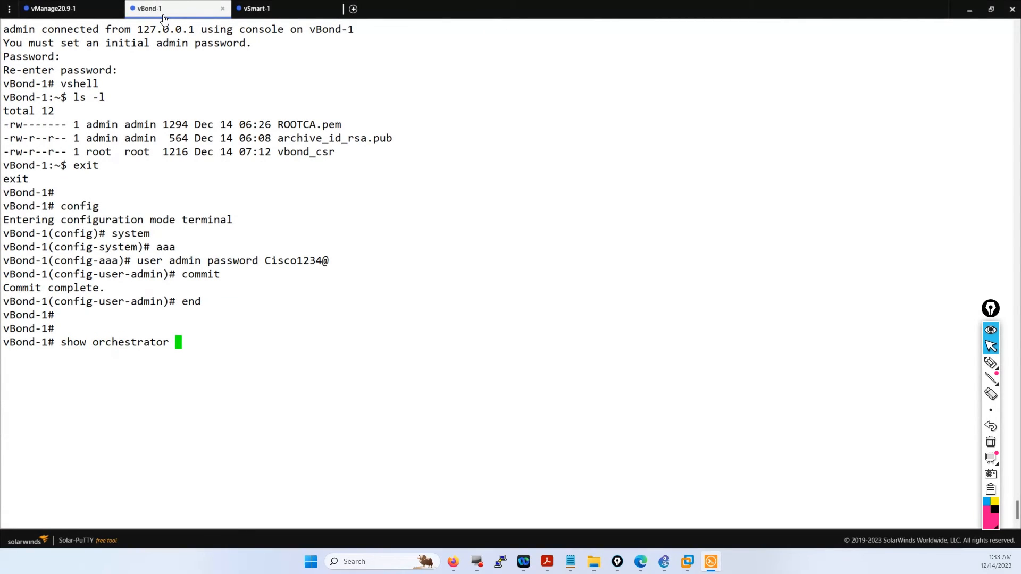
type("connections")
key("Return")
key("Return")
key("Return")
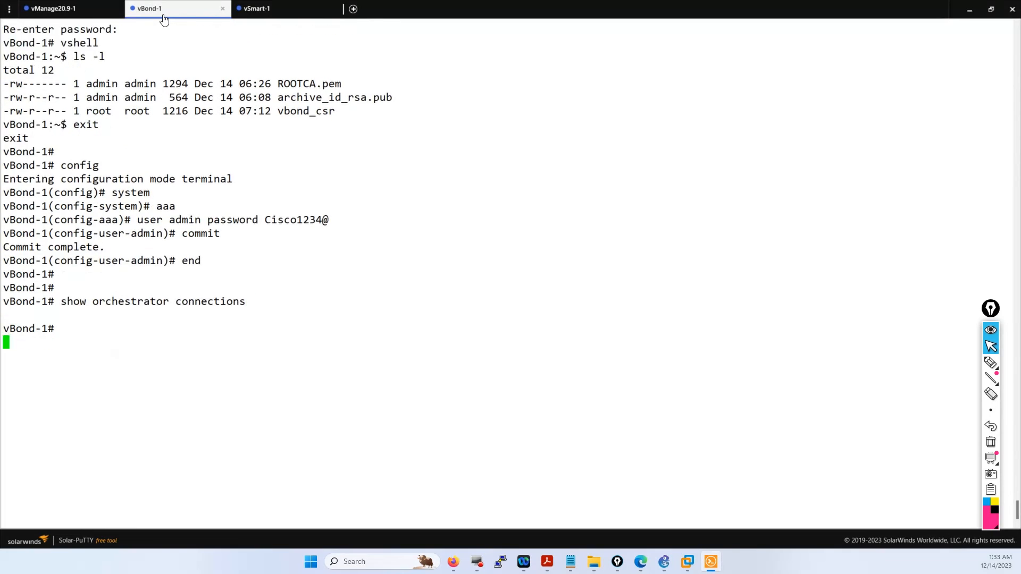
- On vManage, exit the shell and run 'show control connections'
left_click(74, 13)
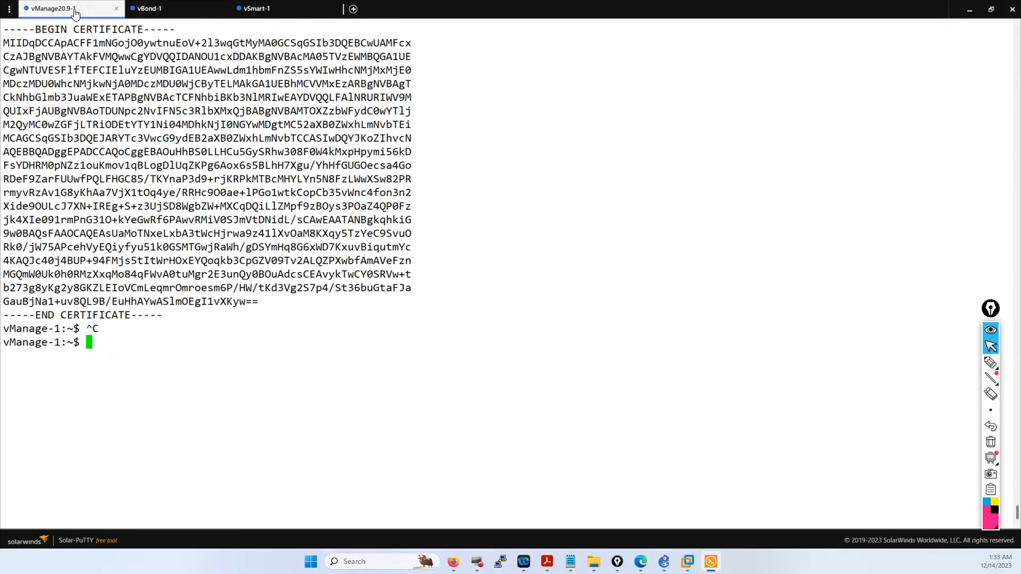
type("exit")
key("Return")
key("Return")
key("Return")
key("Return")
key("Return")
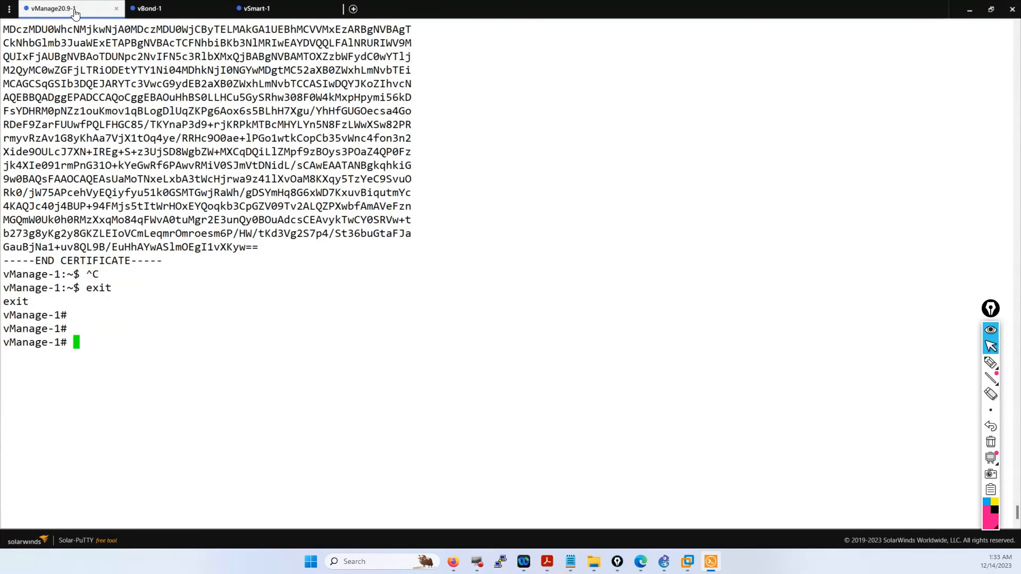
type("show con")
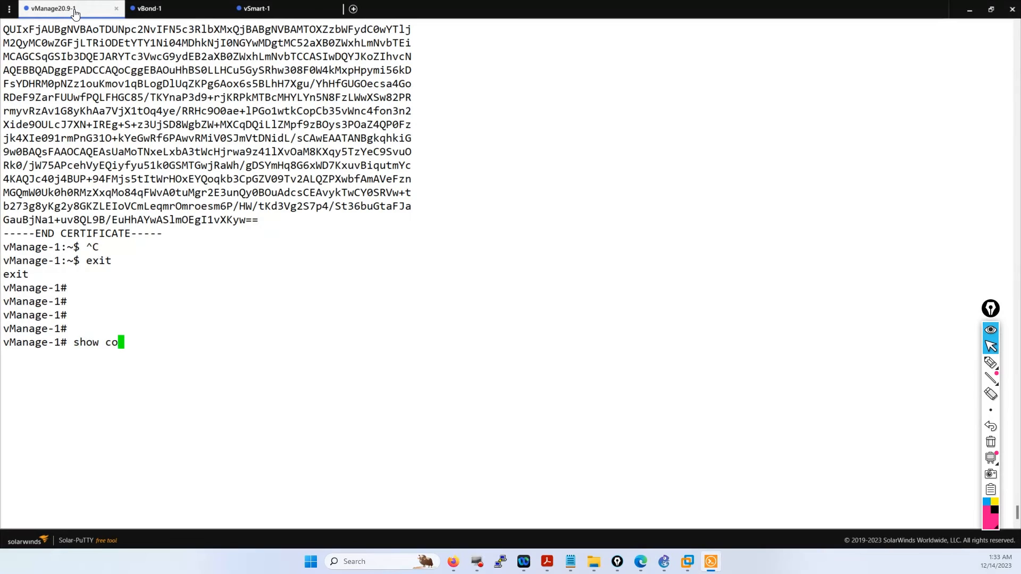
key("Tab")
type("trol connections")
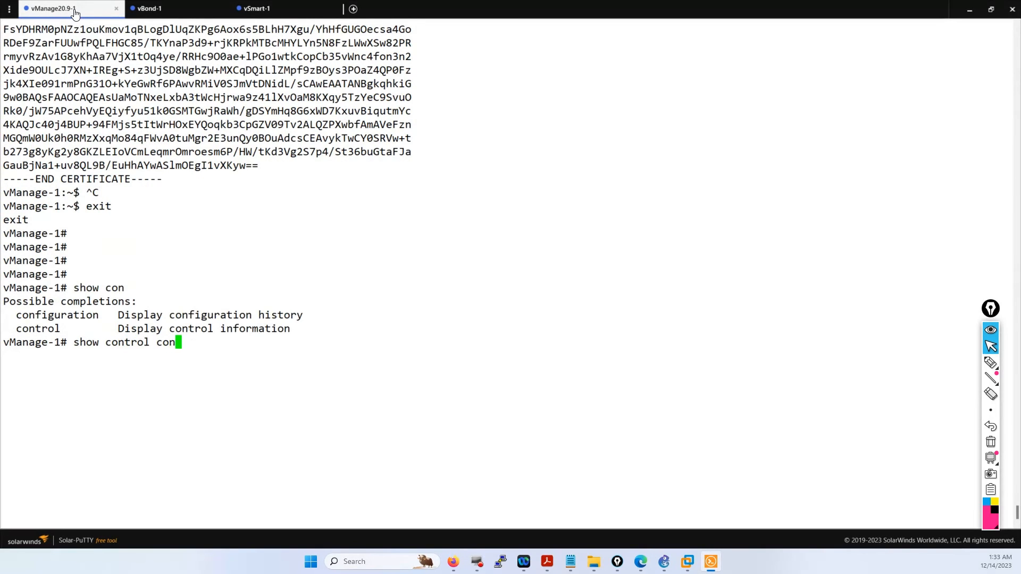
key("Return")
key("Return")
key("Return")
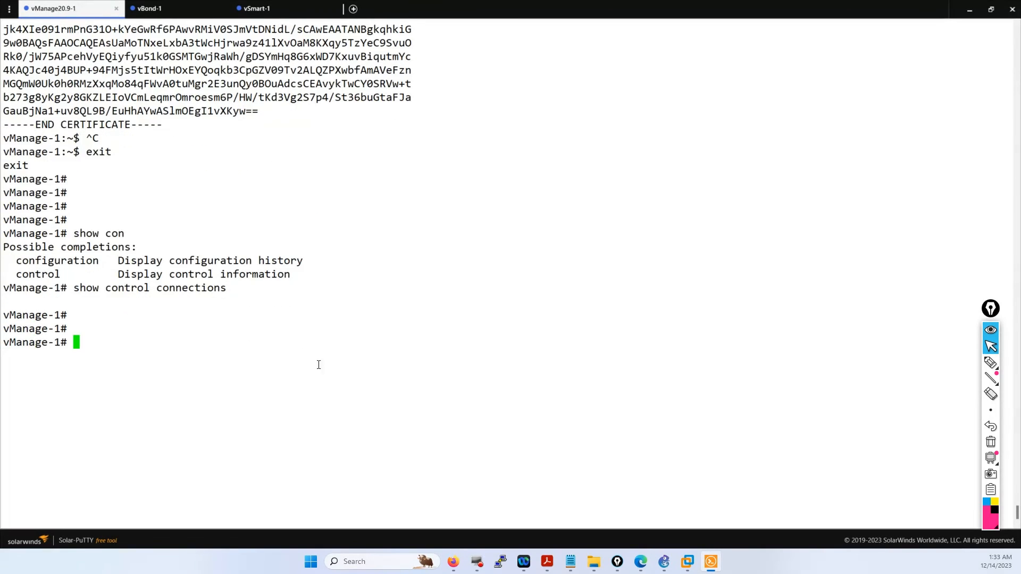
- Open vManage's Monitor > Overview dashboard, noting the vBond count of 0, then show the slides
mouse_move(453, 564)
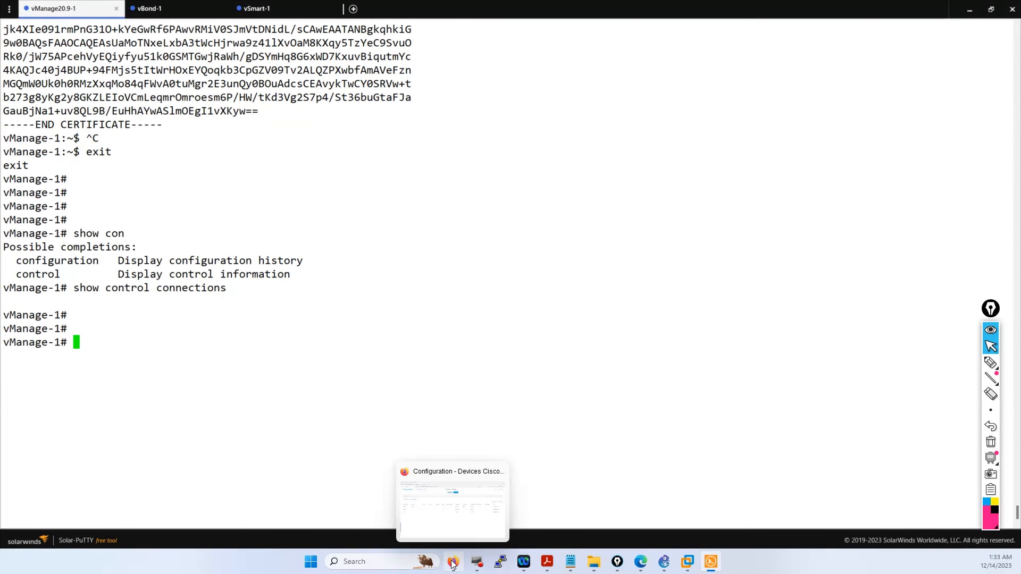
left_click(452, 485)
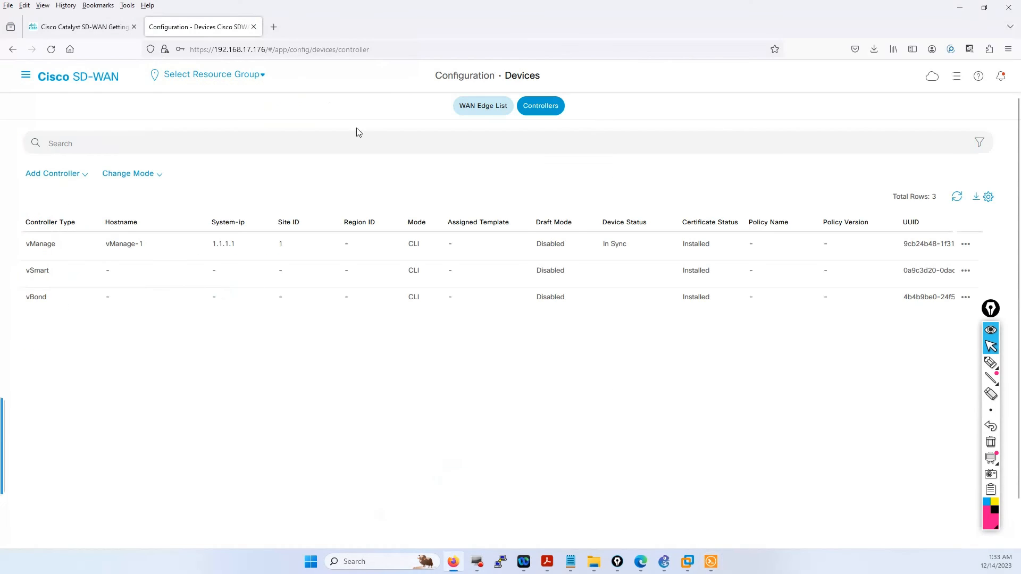
left_click(26, 75)
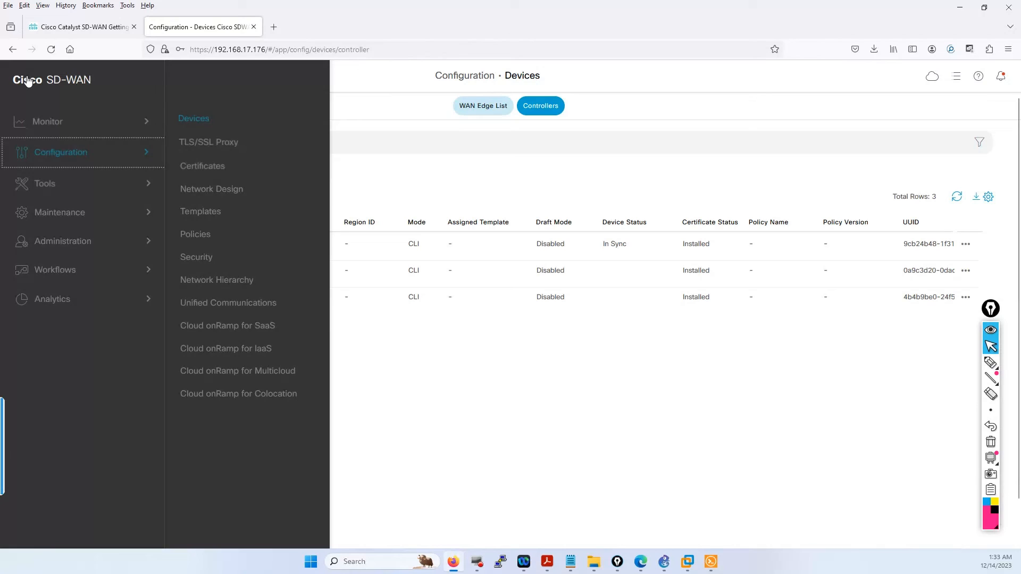
left_click(46, 123)
left_click(199, 118)
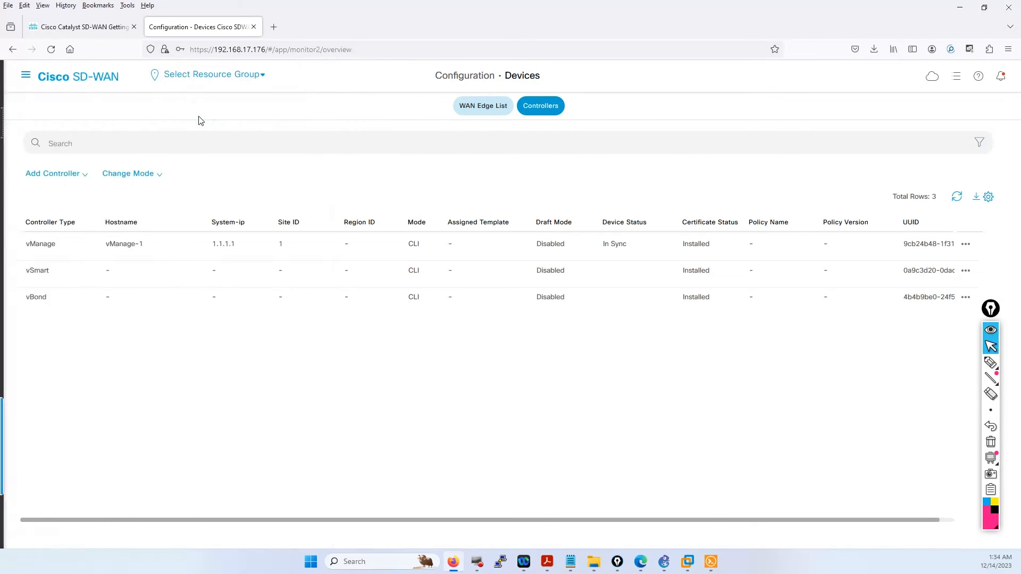
double_click(24, 167)
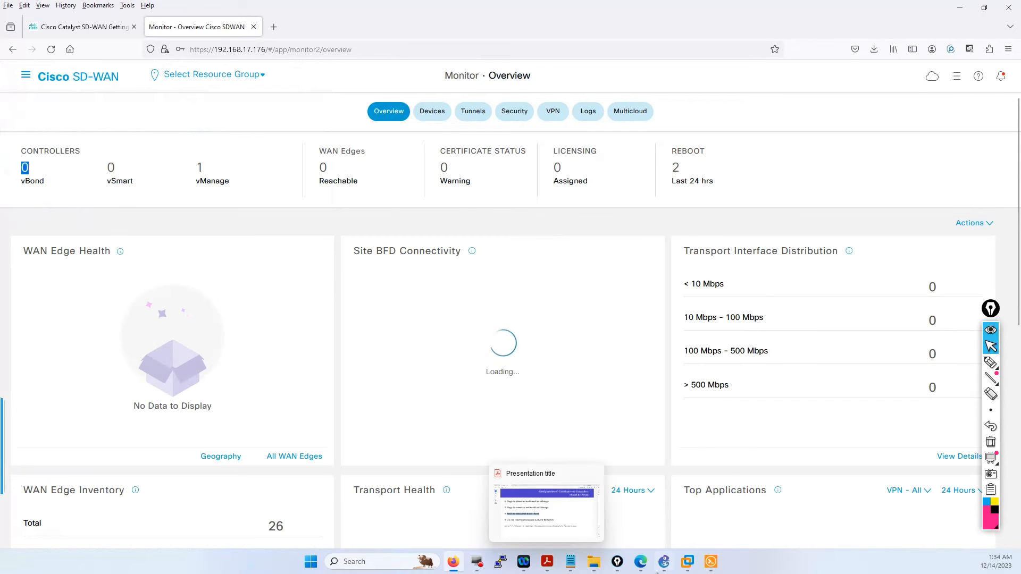
left_click(547, 561)
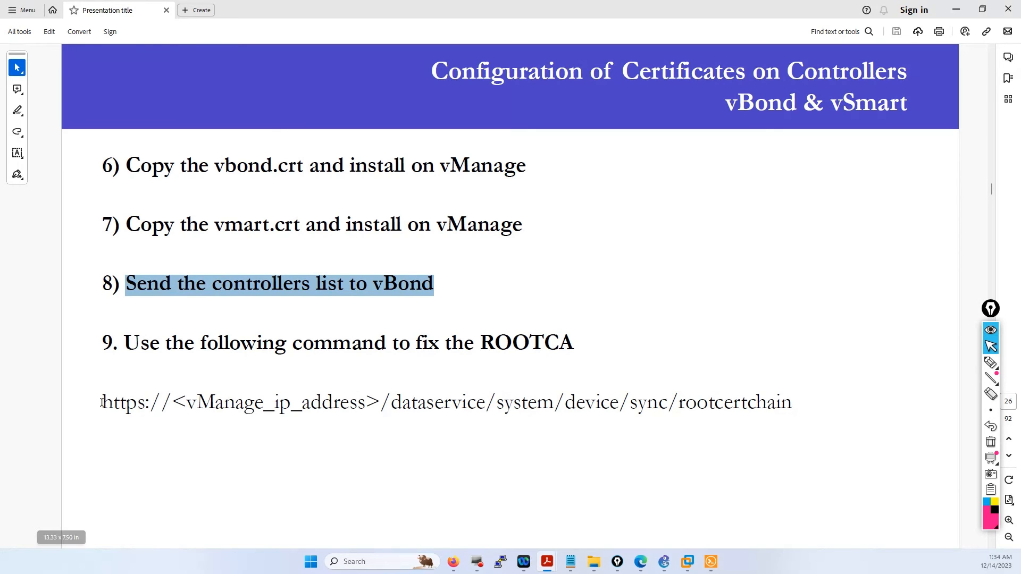
- Copy the full rootcertchain API URL from the slide and go back to Firefox
left_click_drag(379, 403, 173, 398)
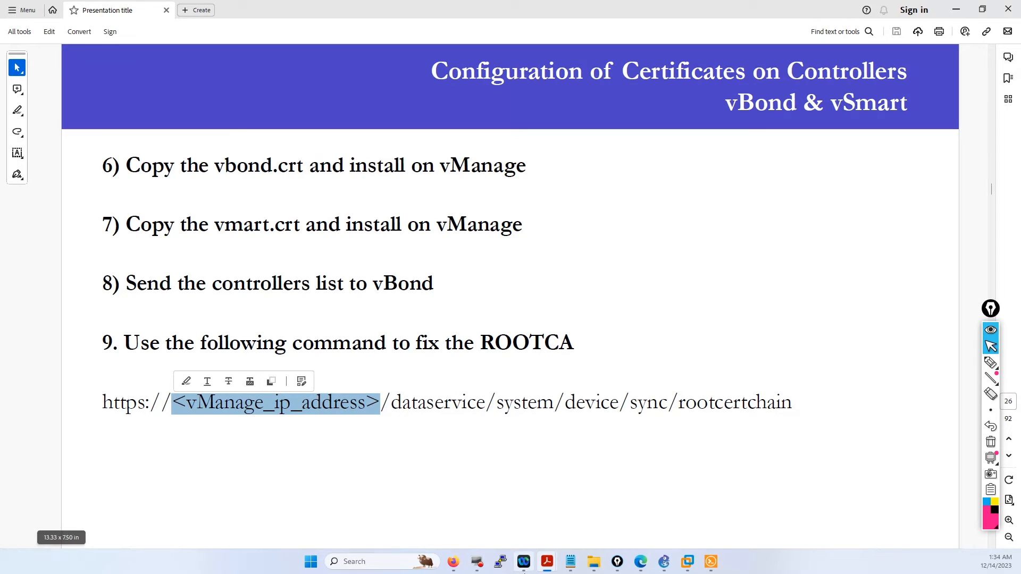
mouse_move(640, 568)
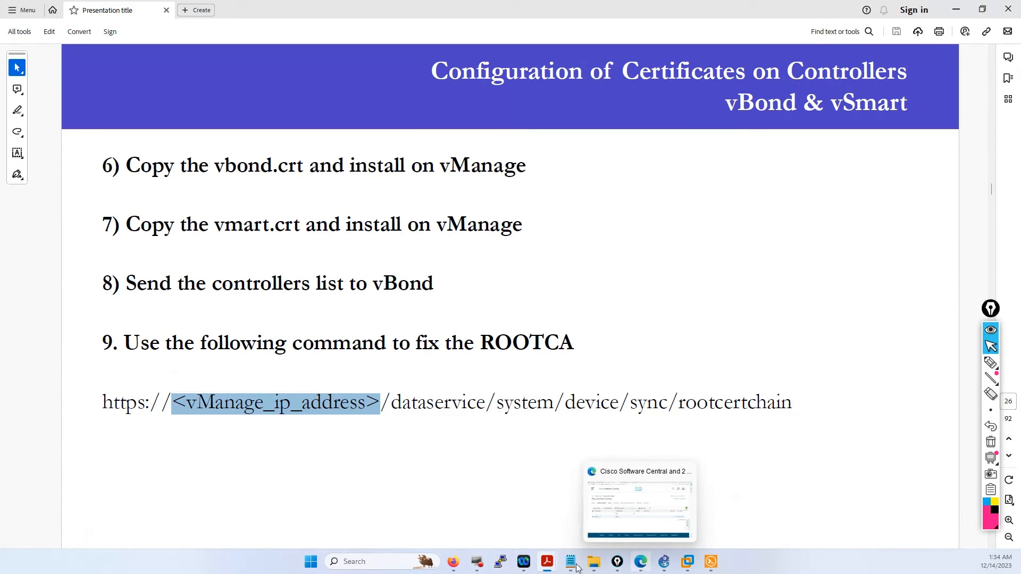
mouse_move(452, 568)
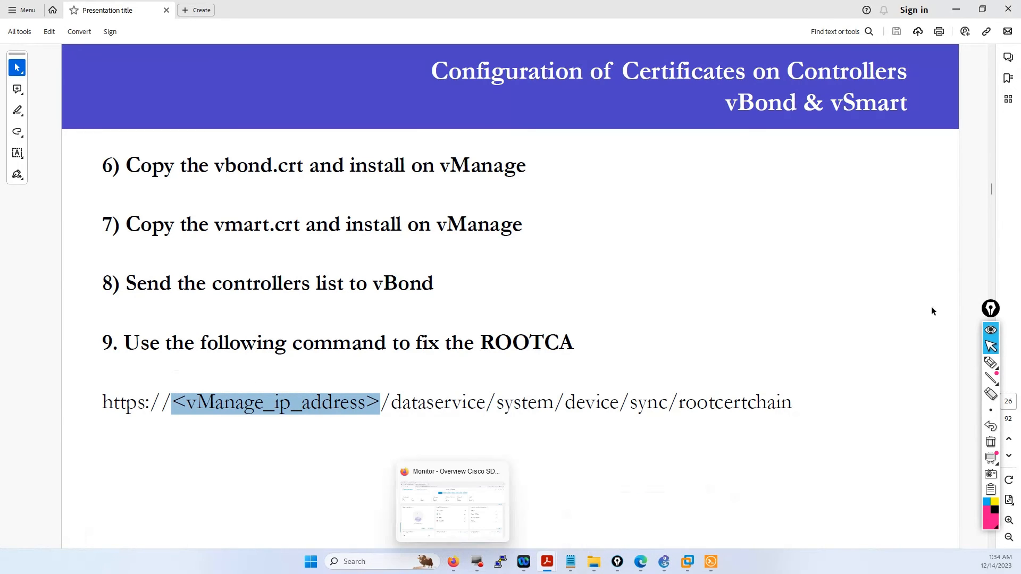
left_click_drag(792, 403, 111, 399)
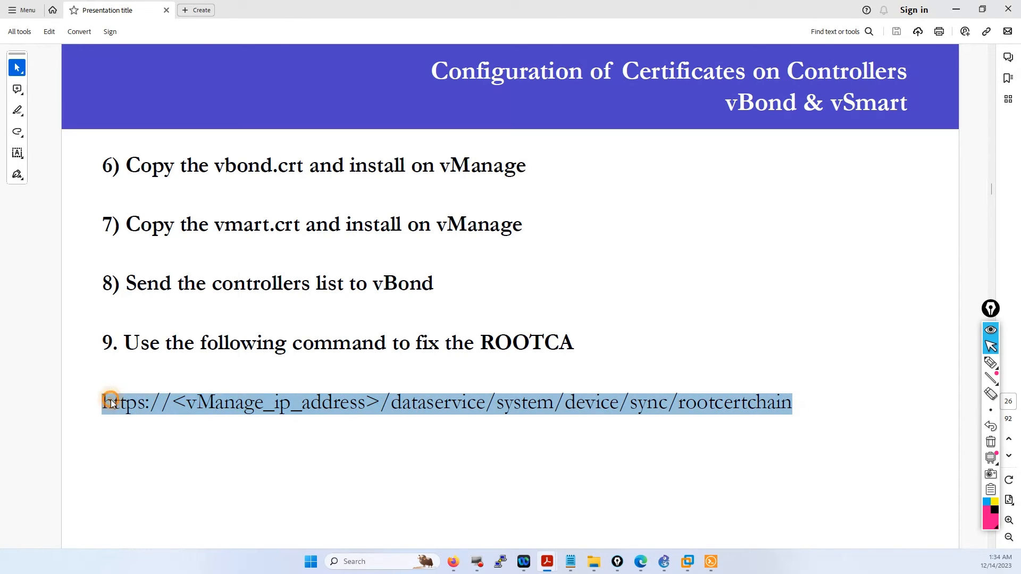
right_click(111, 400)
left_click(137, 256)
left_click(457, 563)
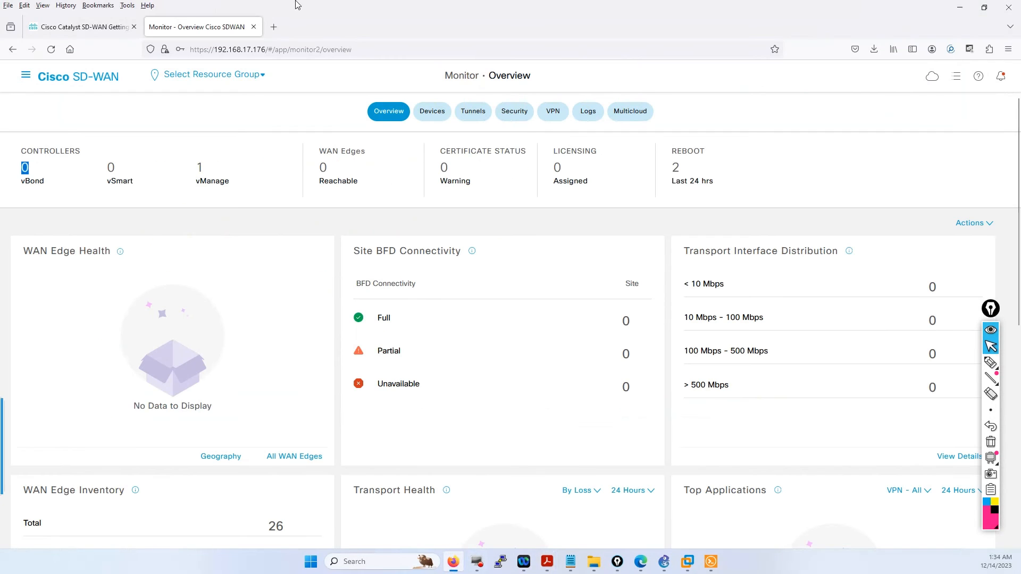
- Load the rootcertchain URL in a new tab with 192.168.17.176 replacing the vManage IP placeholder
left_click(271, 30)
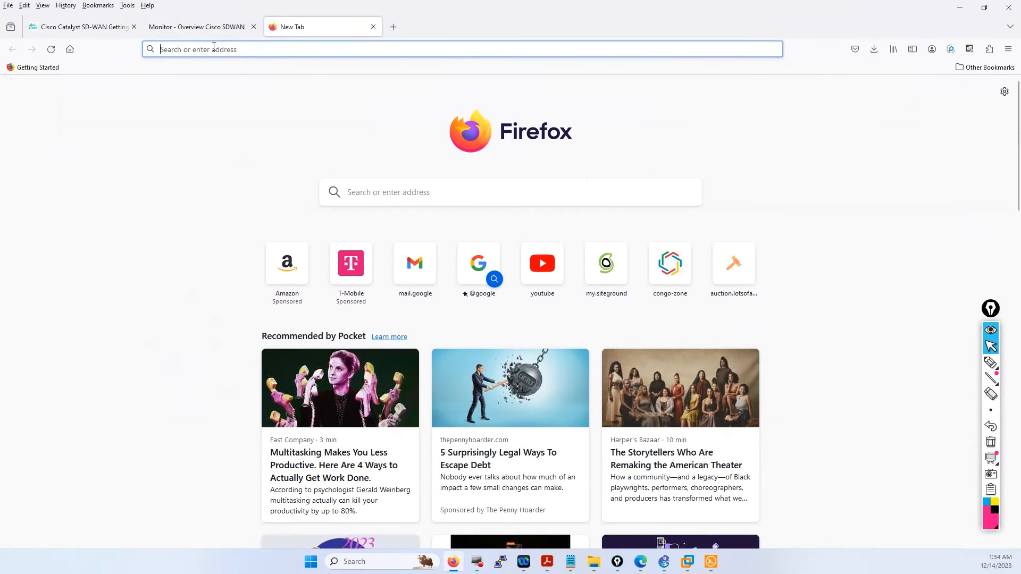
key("ctrl+v")
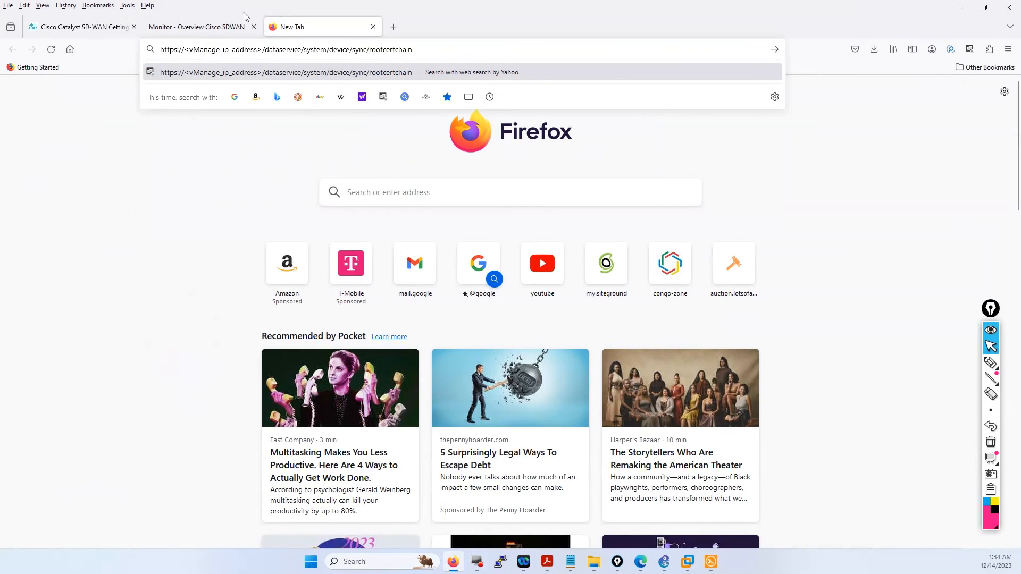
left_click(205, 26)
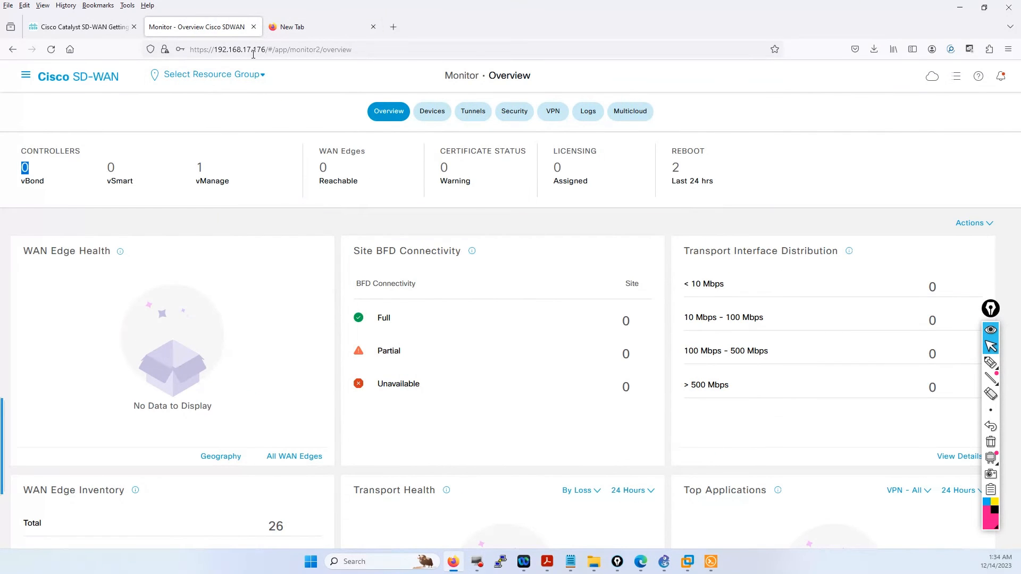
left_click(276, 28)
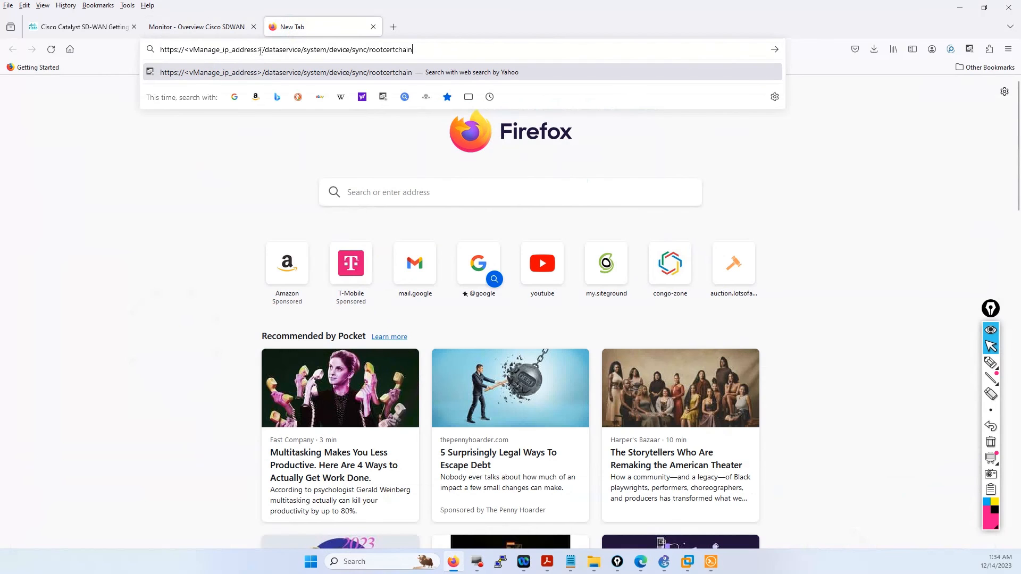
left_click(261, 50)
key("BackSpace")
key("BackSpace")
key("BackSpace")
key("BackSpace")
key("BackSpace")
key("BackSpace")
key("BackSpace")
key("BackSpace")
key("BackSpace")
key("BackSpace")
key("BackSpace")
key("BackSpace")
key("BackSpace")
key("BackSpace")
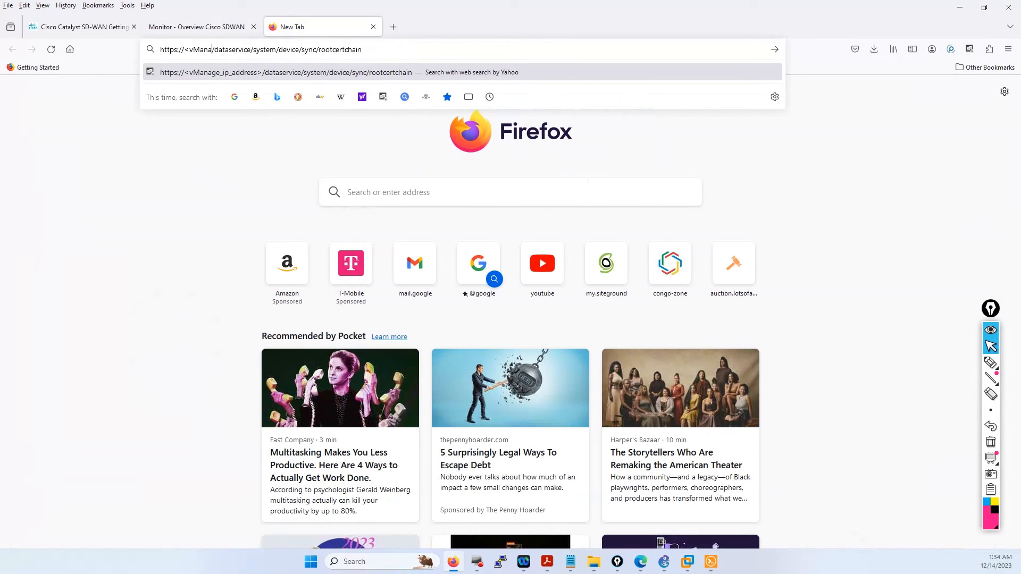
key("BackSpace")
key("BackSpace")
key("BackSpace")
key("BackSpace")
key("BackSpace")
key("BackSpace")
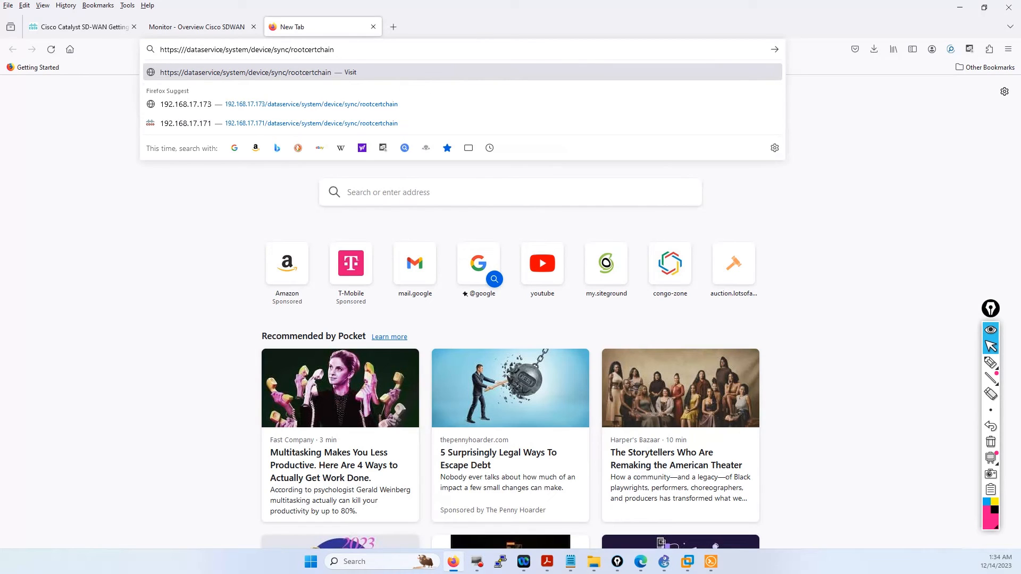
type("192.16")
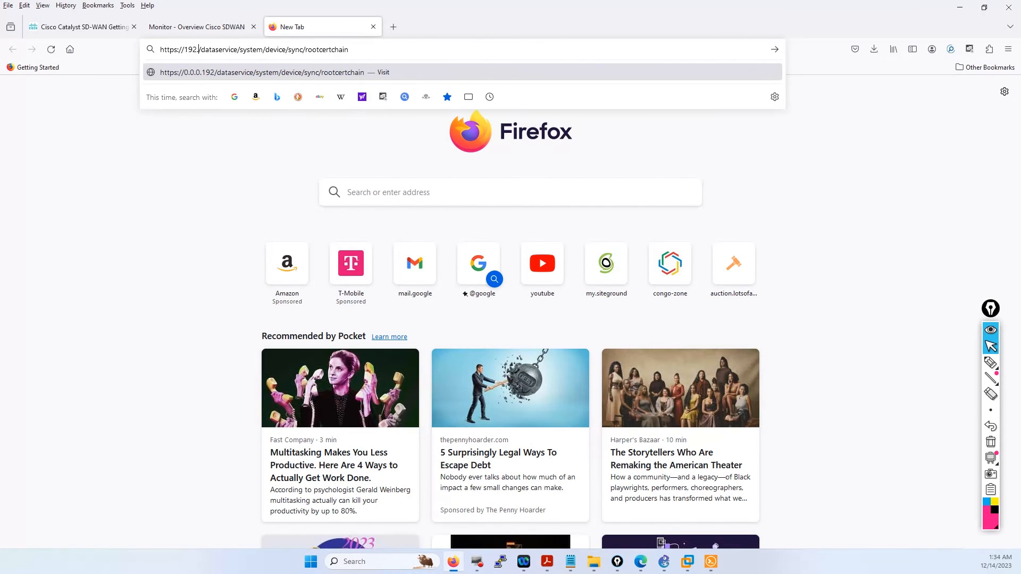
type("8.")
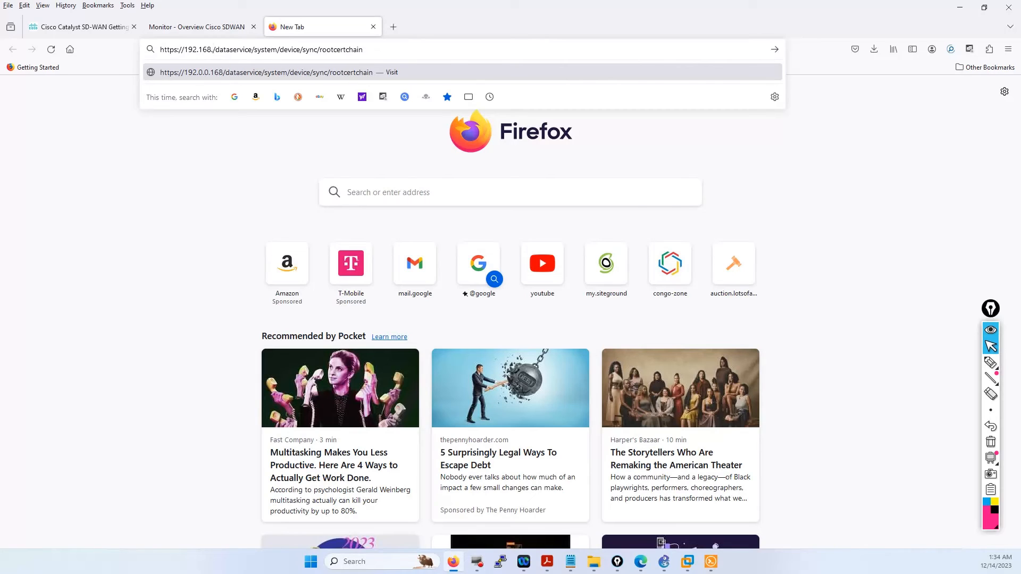
type("17")
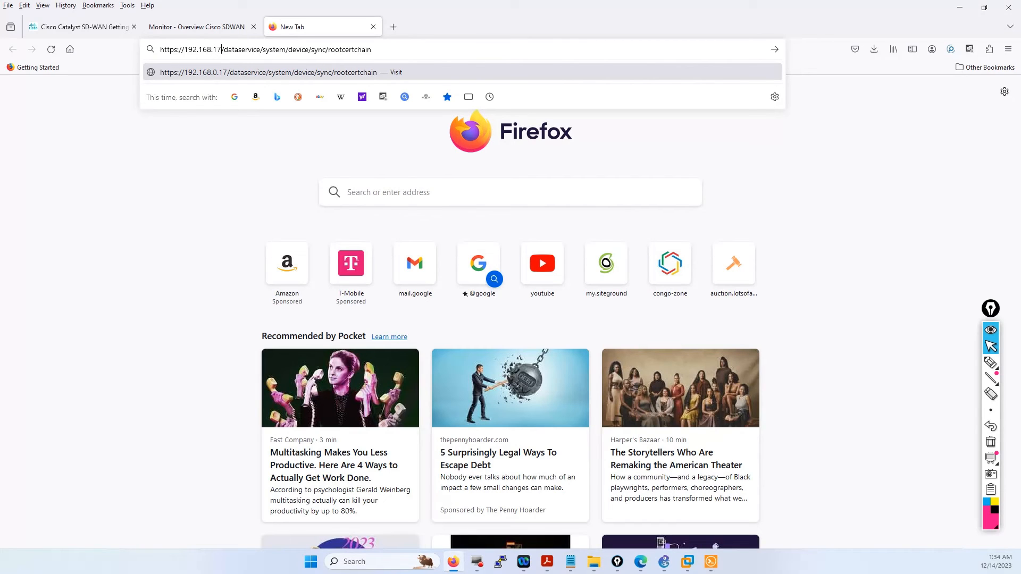
type(".176")
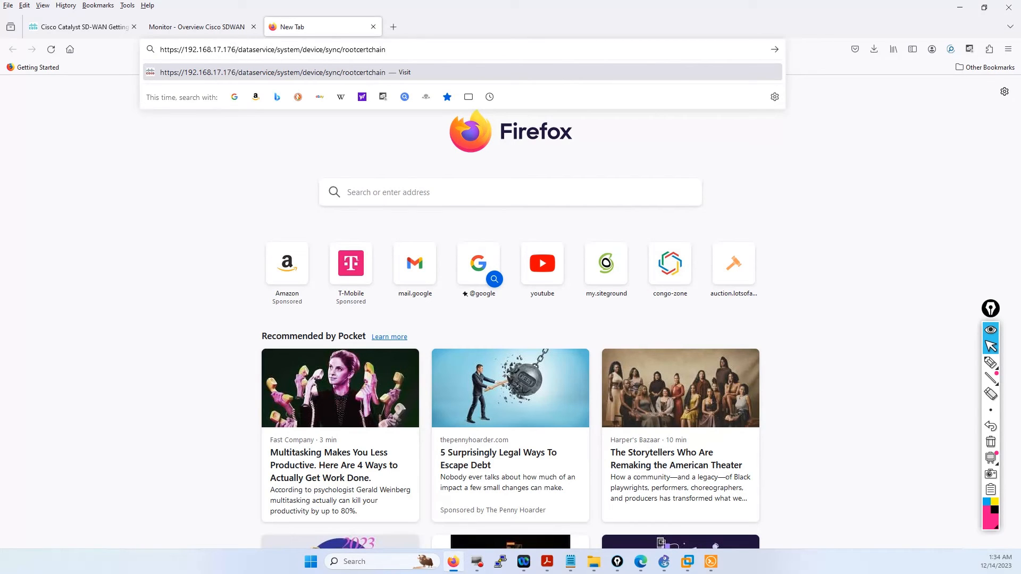
key("Return")
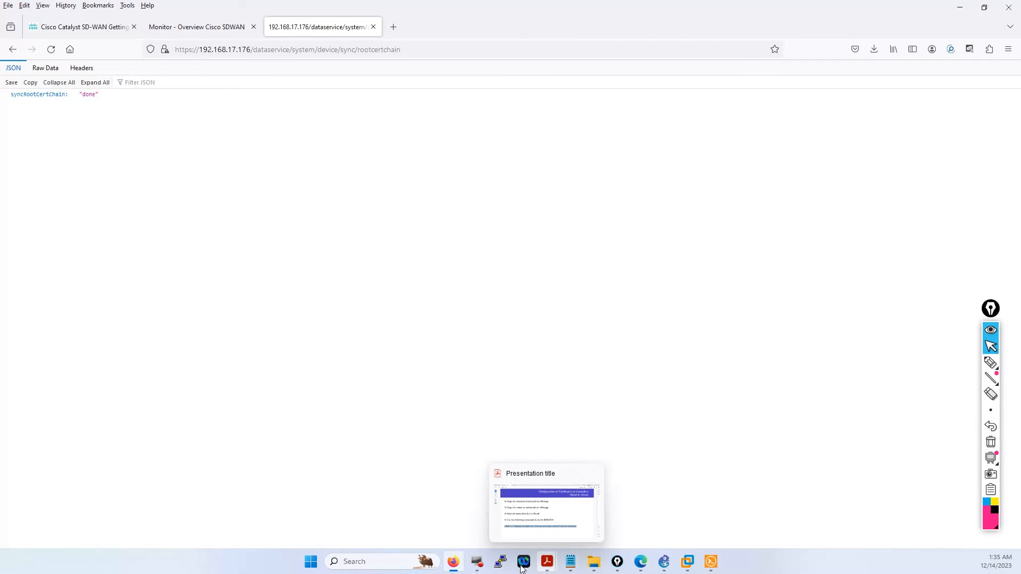
- Bring the Acrobat slides forward to the VPN0 Tunnel Configuration page
left_click(544, 515)
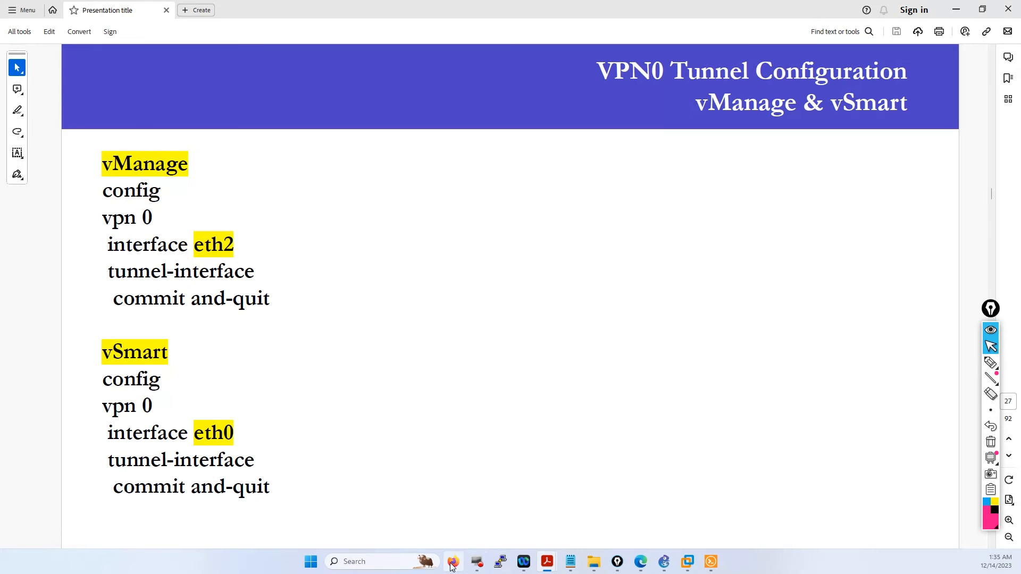
- On vManage-1, enter configuration mode for vpn 0 interface eth1
mouse_move(710, 565)
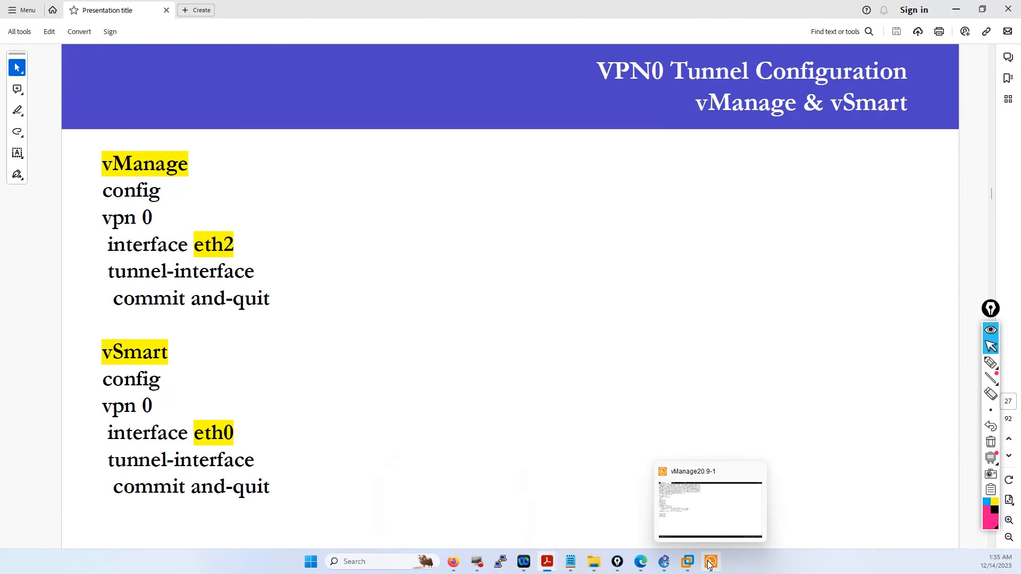
left_click(710, 565)
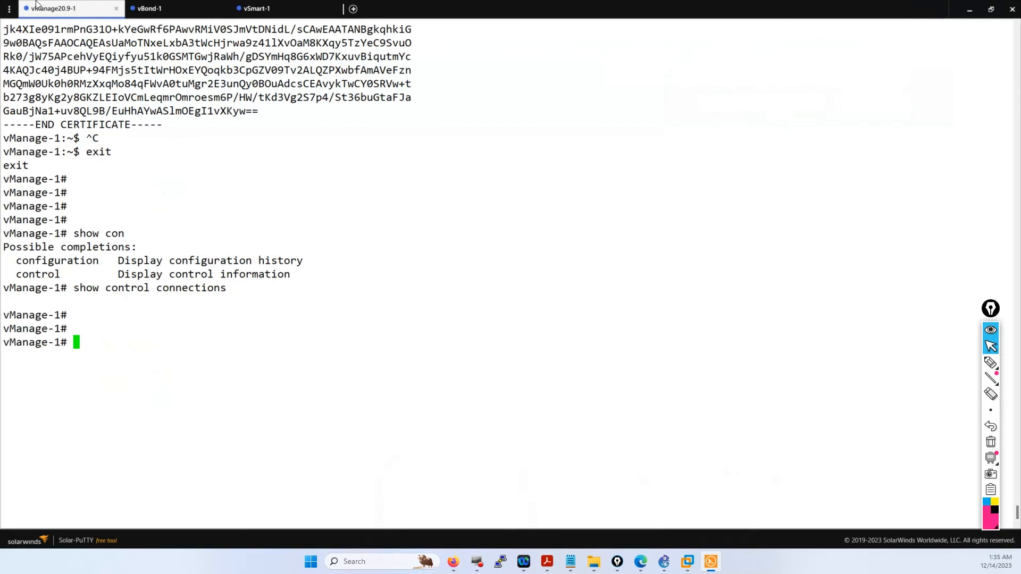
type("config")
key("Return")
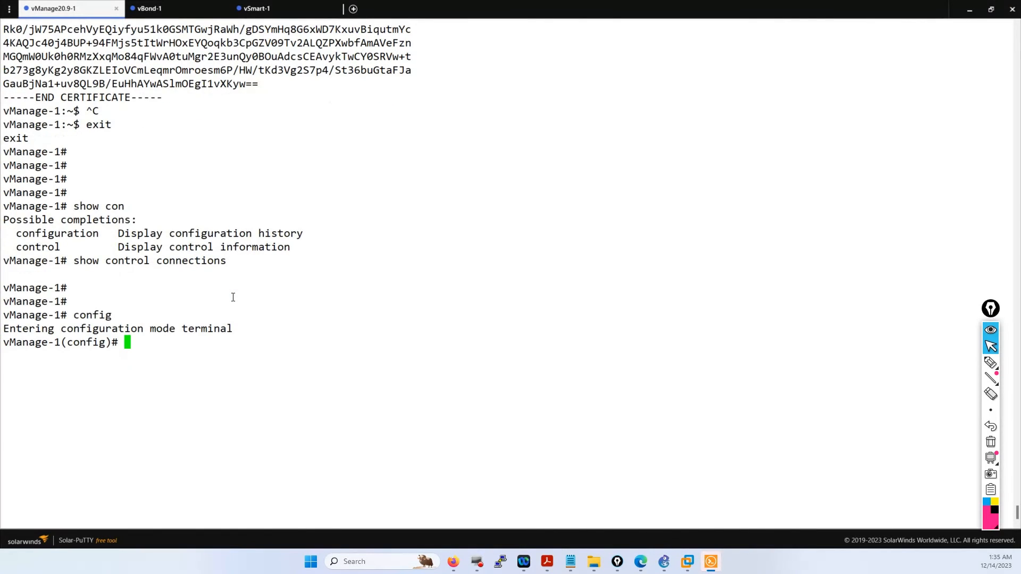
type("vpn 0")
key("Return")
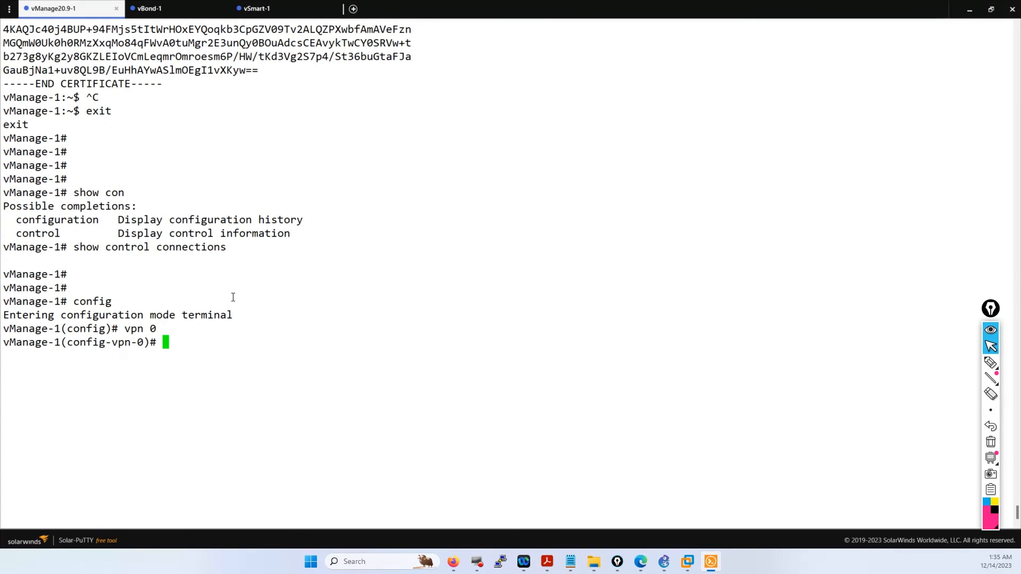
type("interface eth")
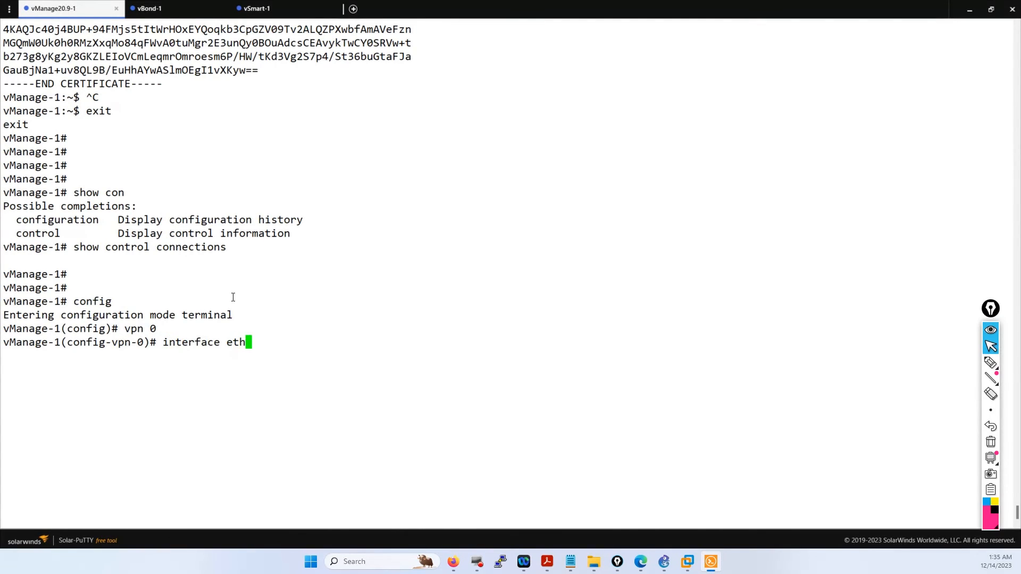
type("1")
key("Return")
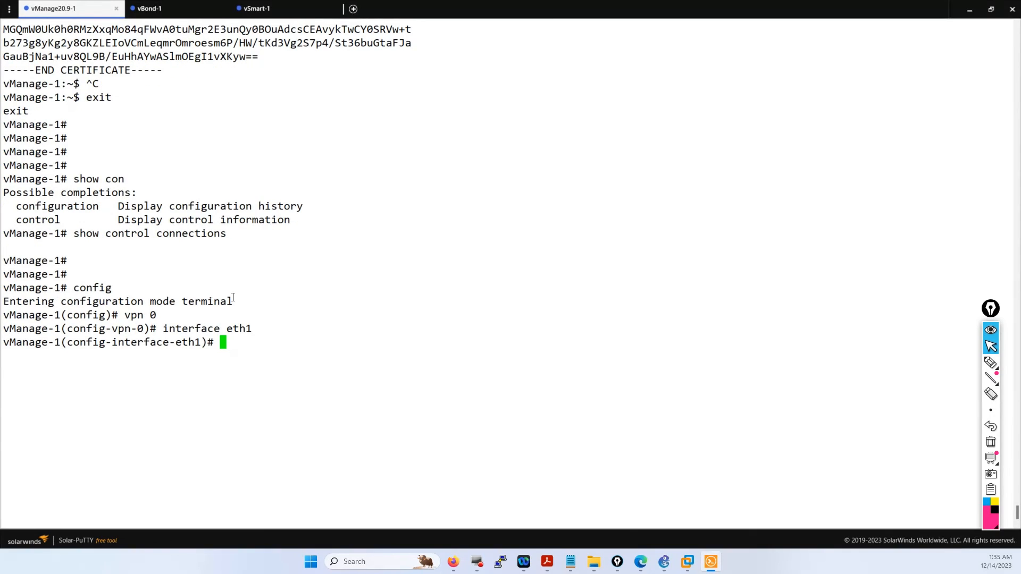
- Add tunnel-interface, correcting the mistyped line, and commit the change
type("tunnel-interface com")
key("Return")
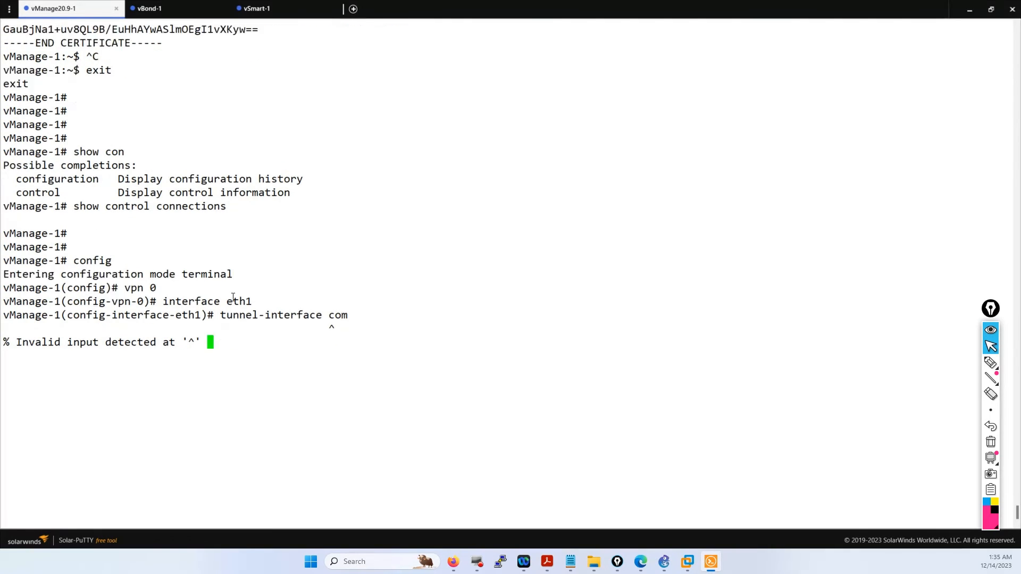
key("BackSpace")
key("BackSpace")
key("BackSpace")
key("Return")
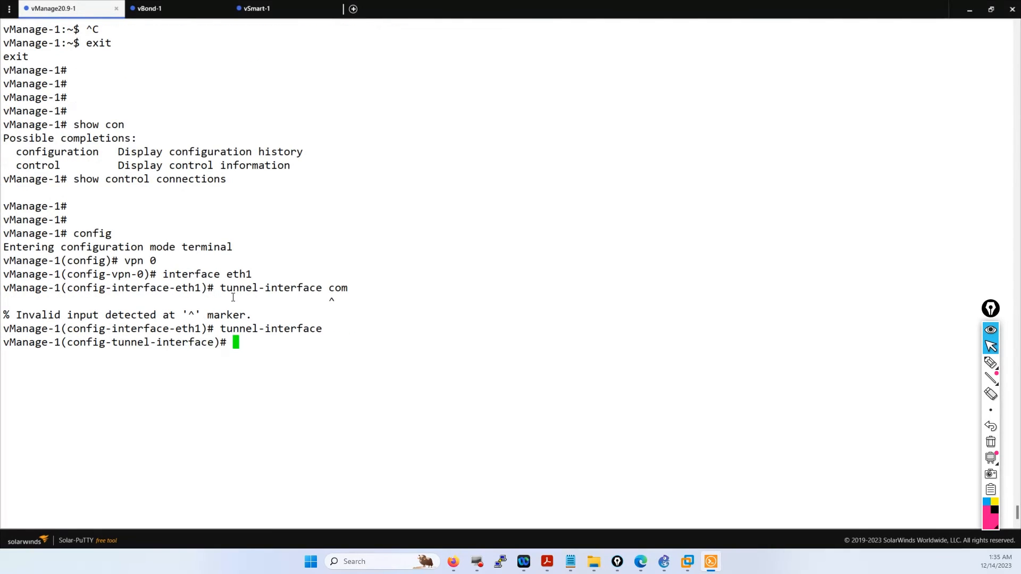
type("commit")
key("Return")
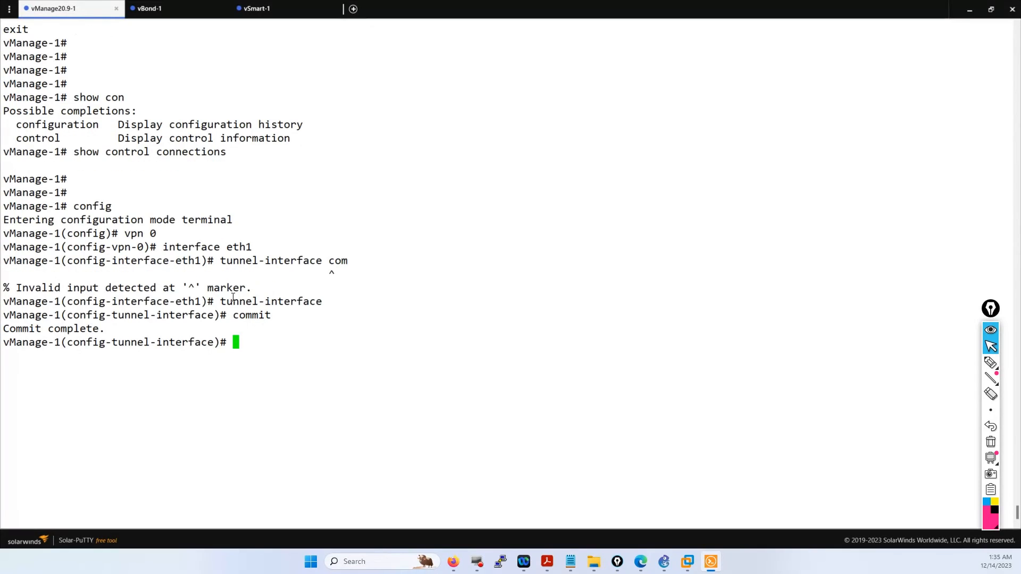
- On vSmart-1, enter configuration mode for vpn 0 interface eth0
left_click(264, 11)
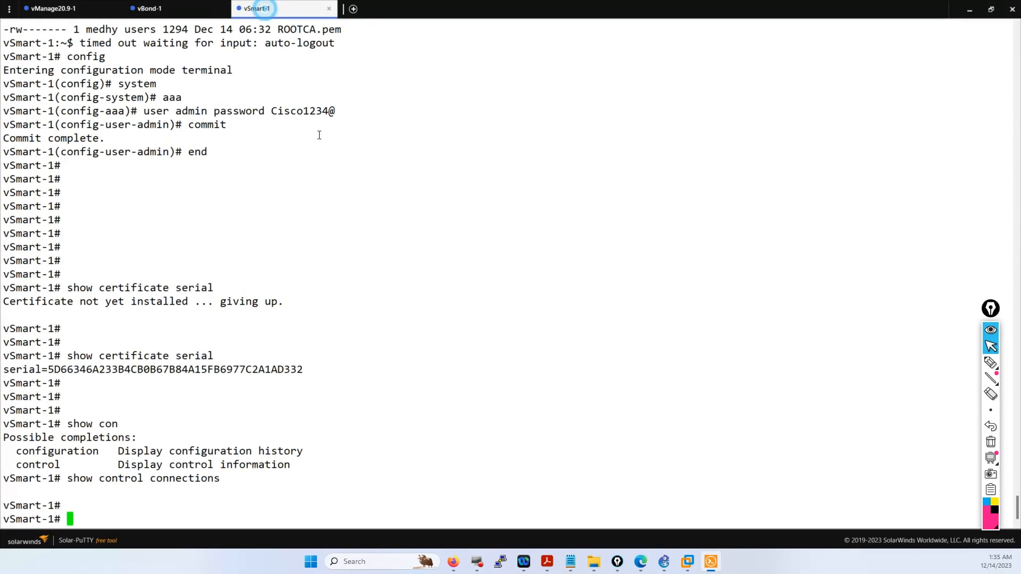
type("config")
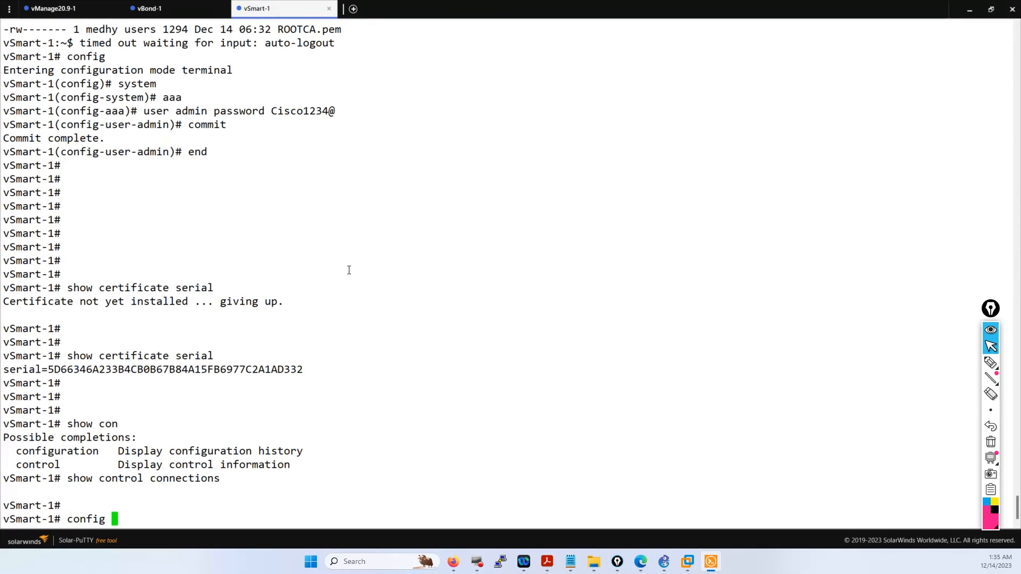
key("Return")
type("v")
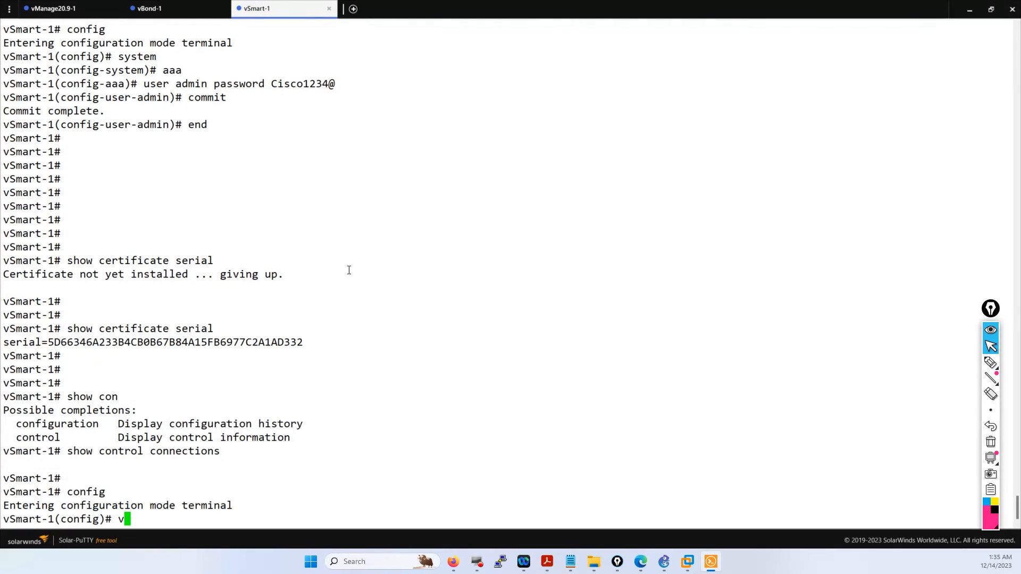
type("?pn 0")
key("Return")
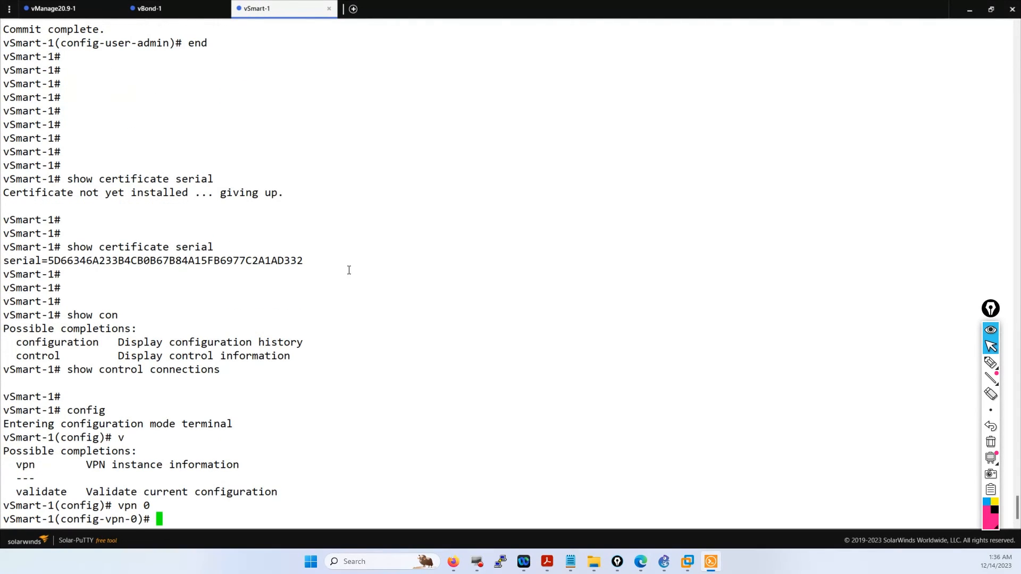
type("interface eth0")
key("Return")
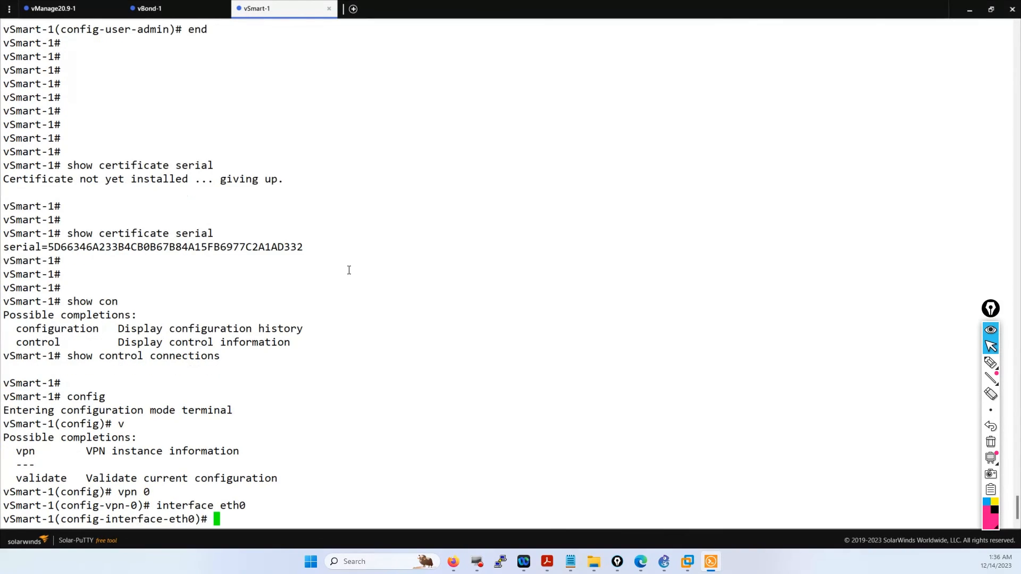
- Add tunnel-interface, commit it, and end configuration mode
type("tunnel-interface")
key("Return")
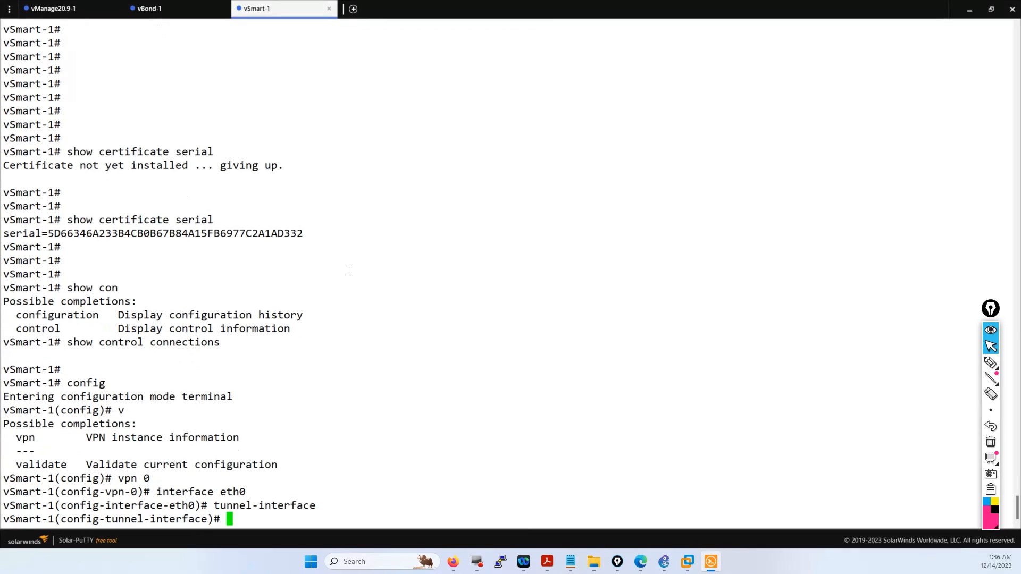
type("commit")
key("Return")
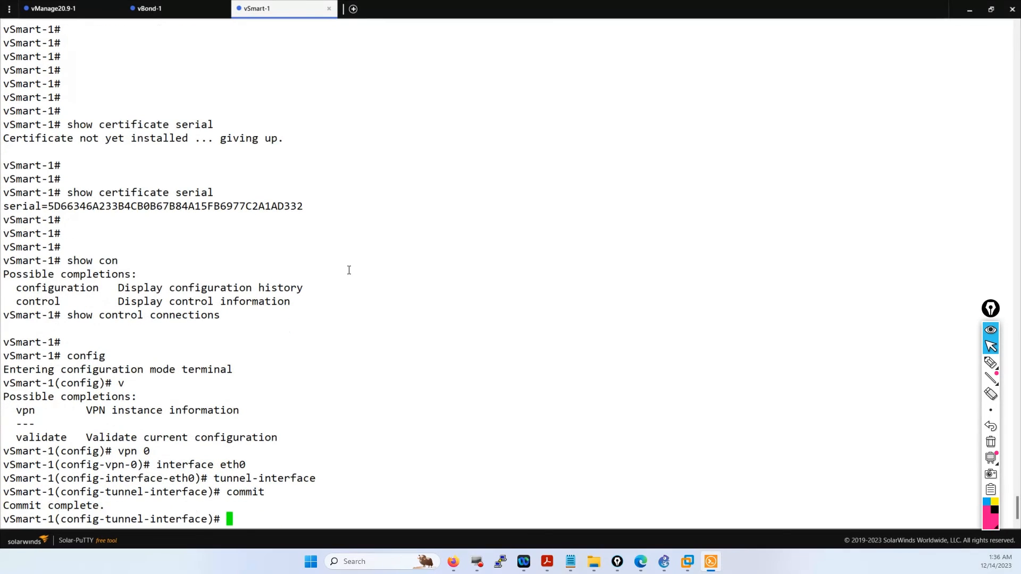
type("end")
key("Return")
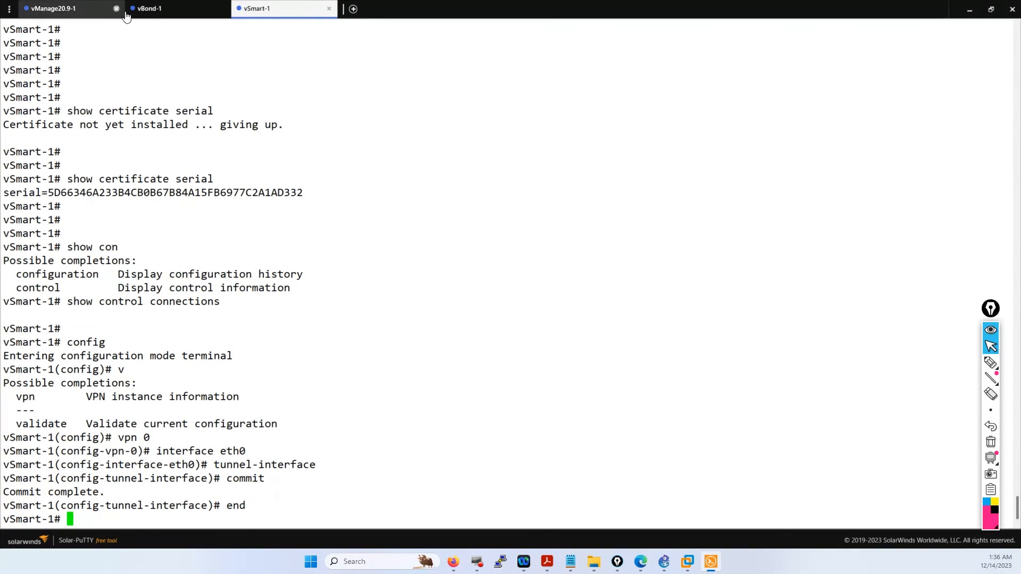
- On vBond-1, enter configuration mode for vpn 0 interface ge0/0
left_click(160, 11)
type("config")
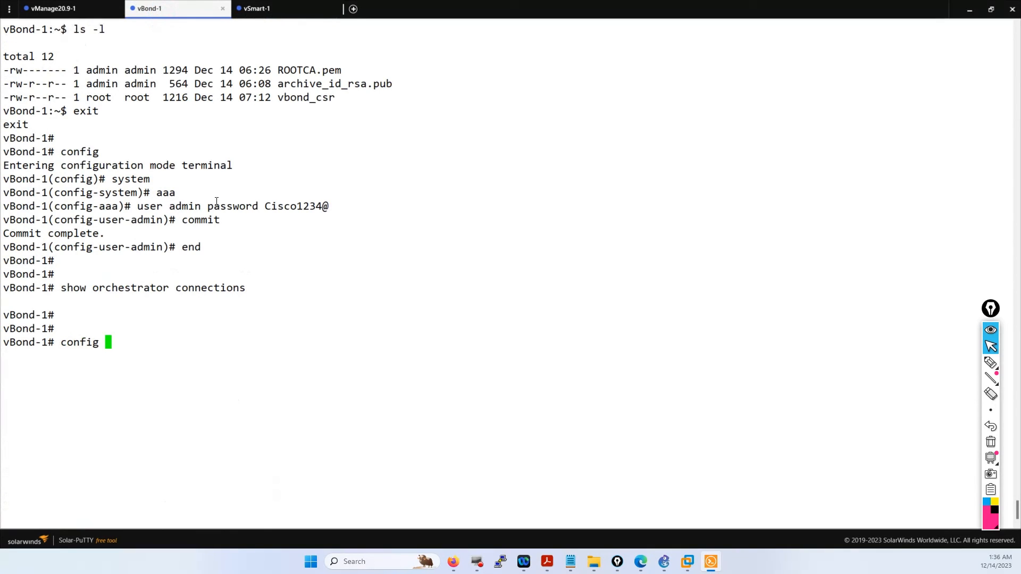
key("Return")
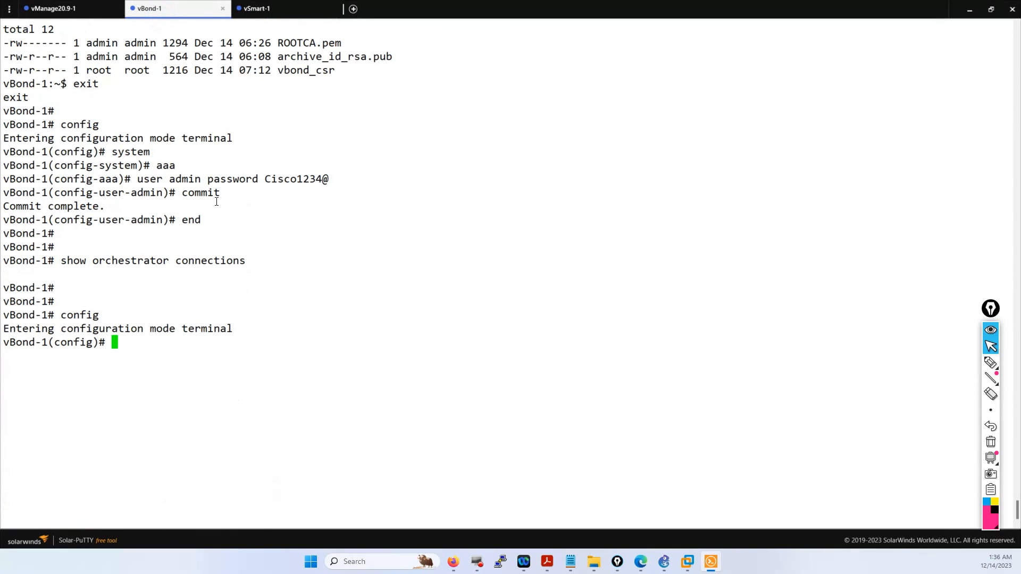
type("vpn 0")
key("Return")
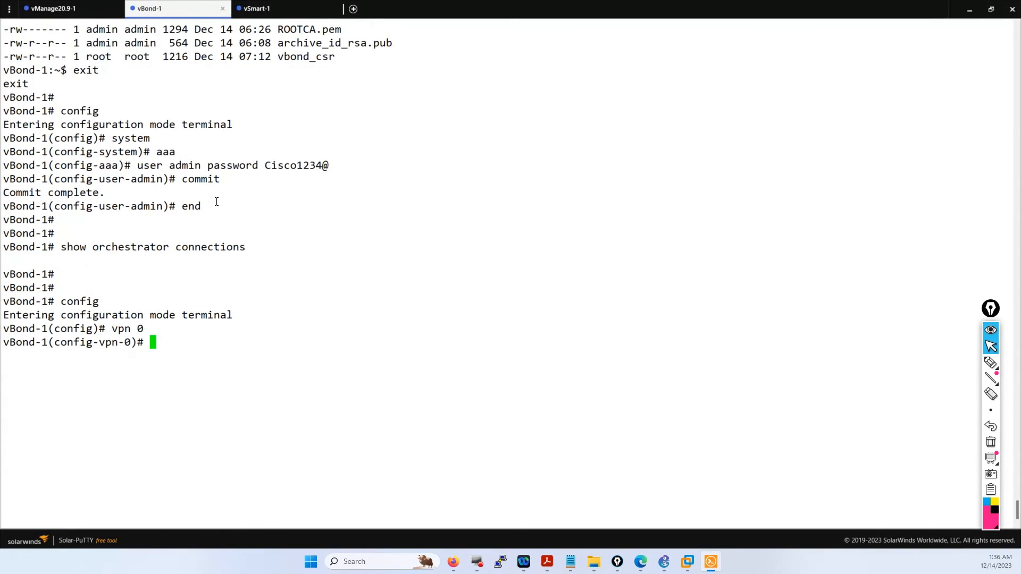
type("interface ge0/0")
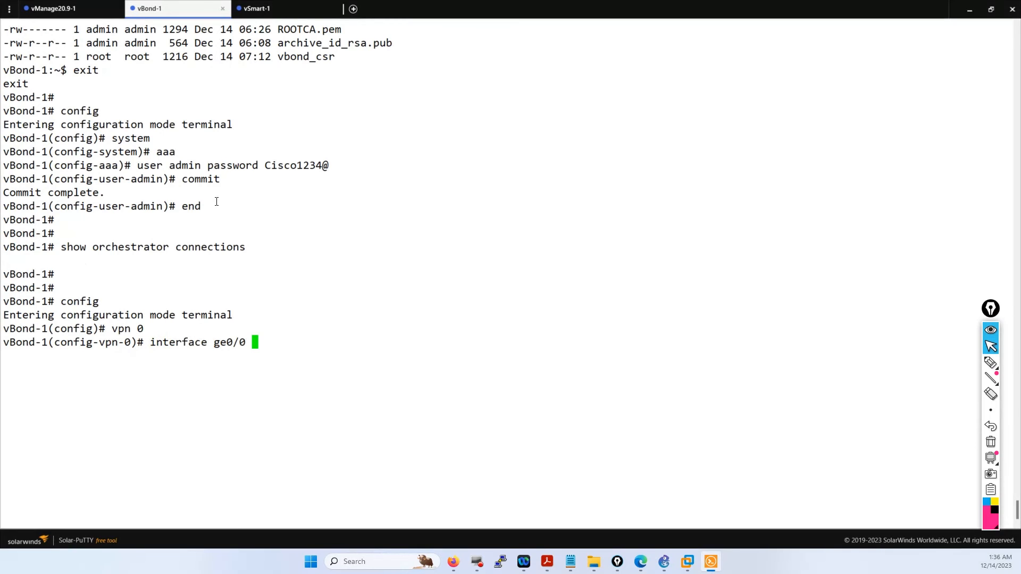
key("Return")
- Add tunnel-interface with encapsulation ipsec and commit the change
type("tunnel-interface")
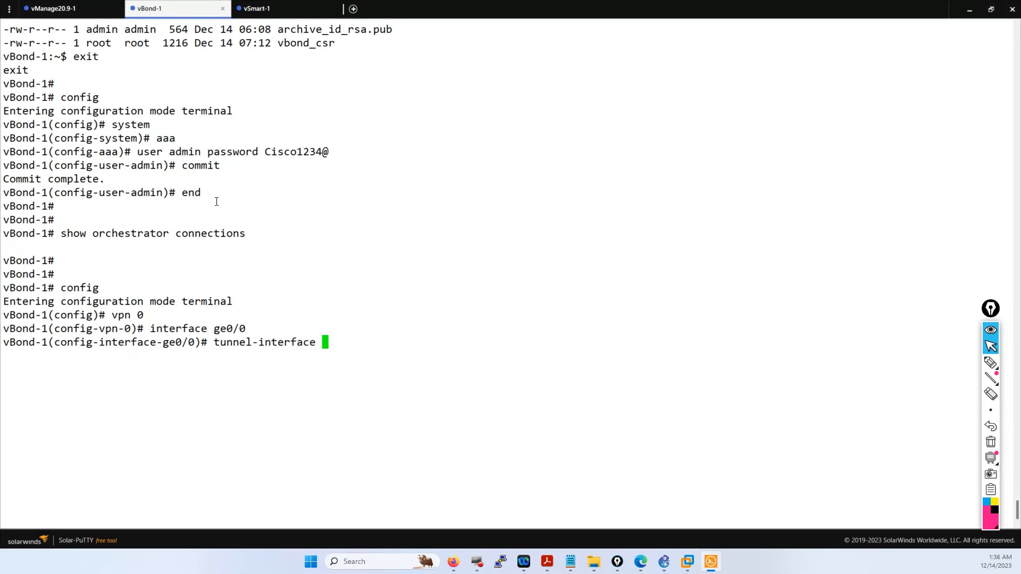
key("Return")
type("encp")
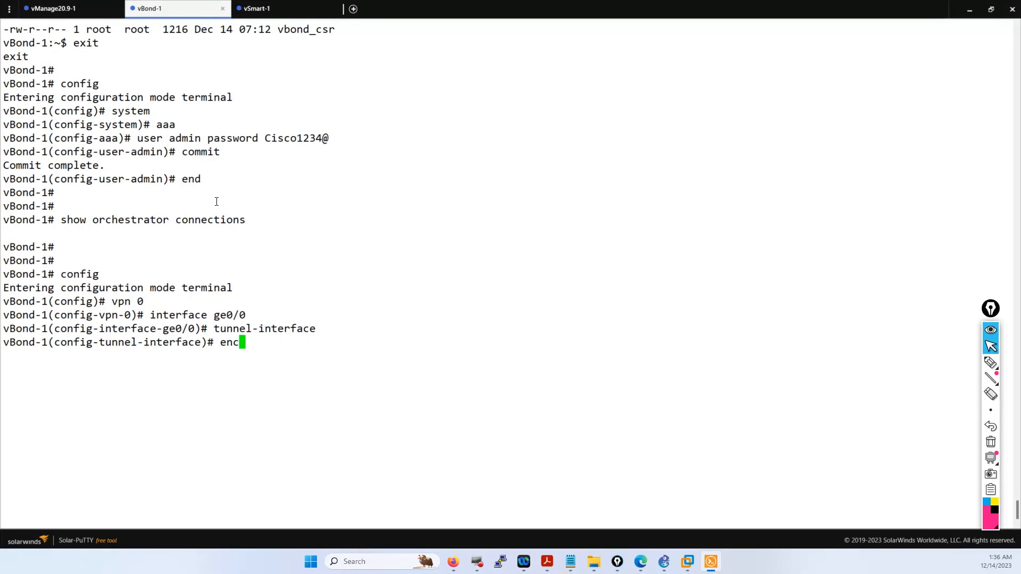
key("Tab")
type("ipsec")
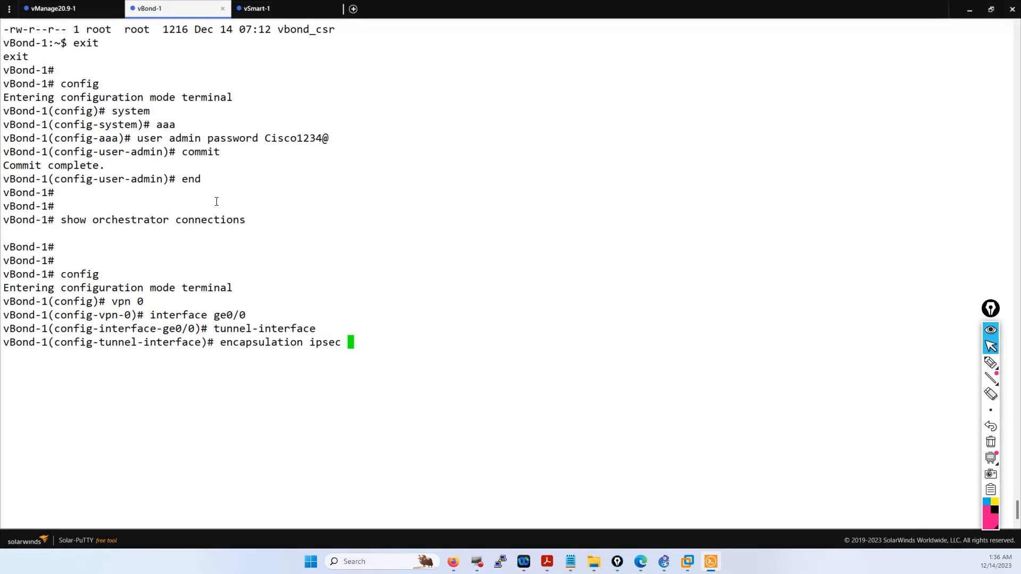
key("Return")
type("commit")
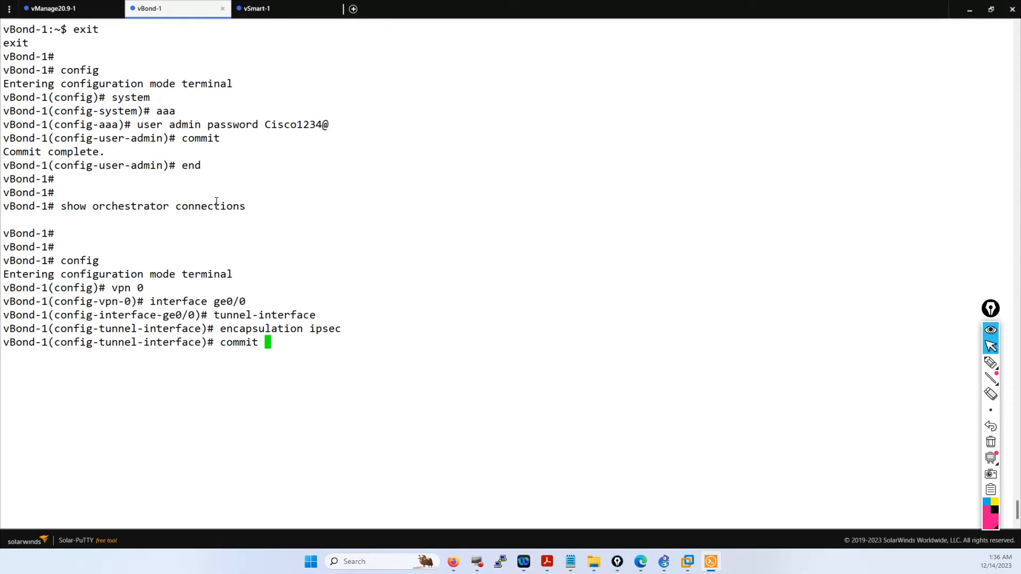
key("Return")
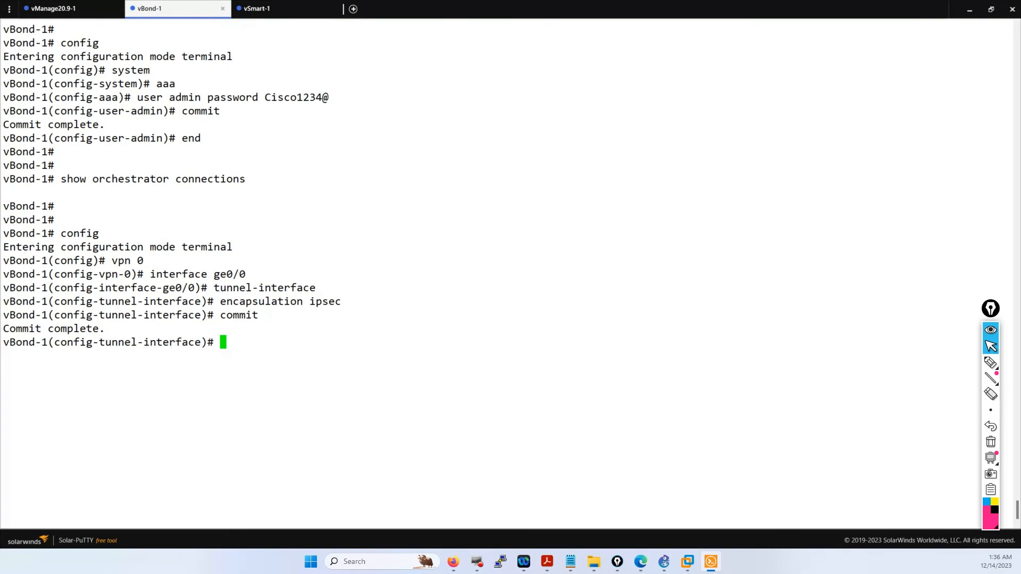
left_click(63, 13)
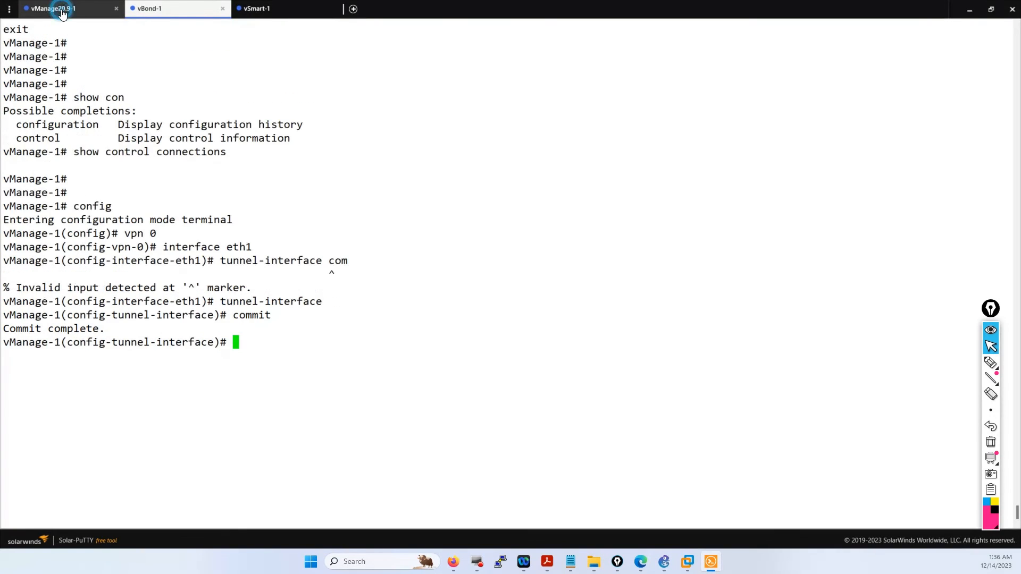
left_click(283, 9)
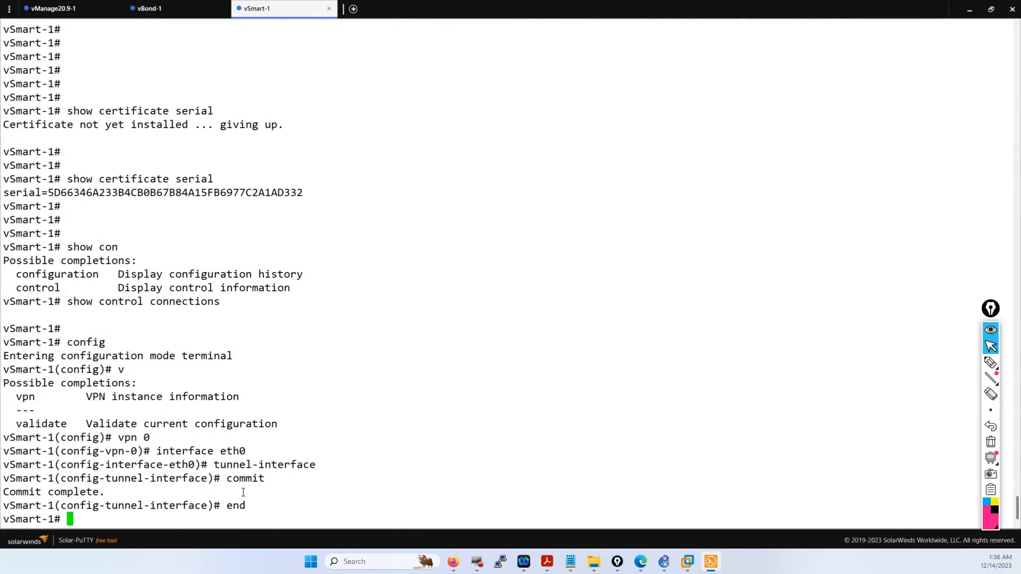
left_click(149, 9)
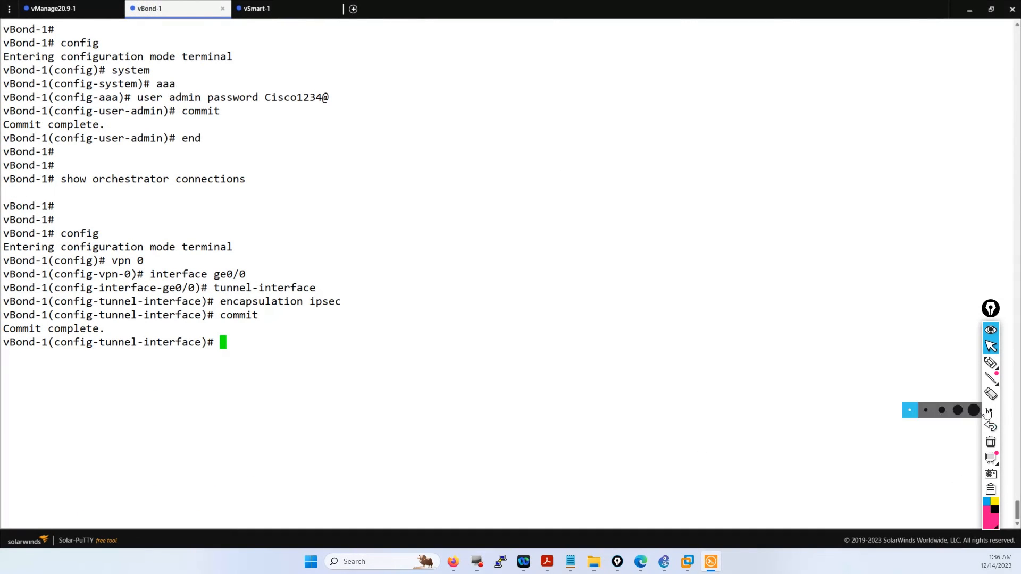
left_click(990, 363)
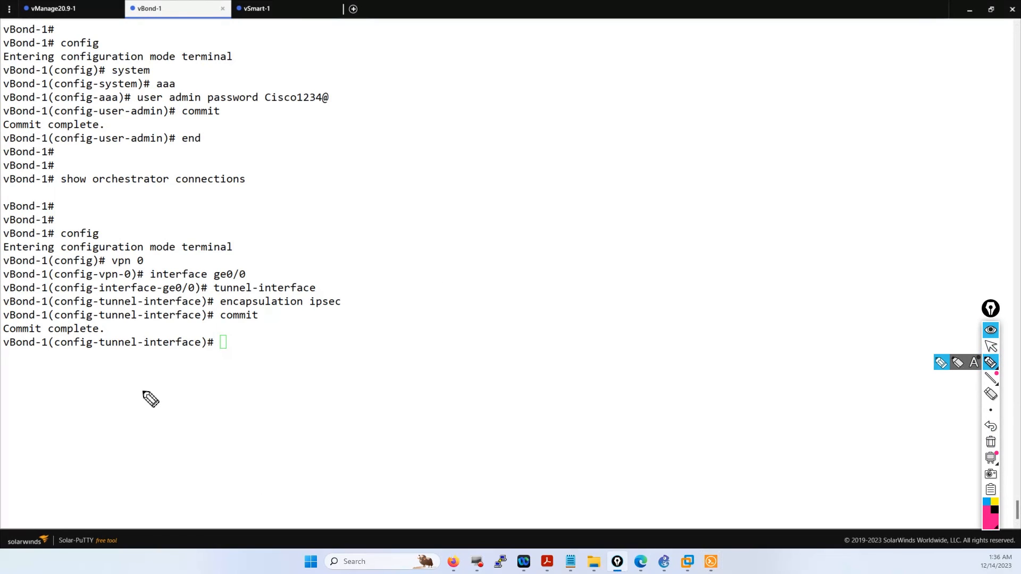
mouse_move(148, 383)
left_mouse_down()
mouse_move(148, 424)
mouse_move(196, 385)
mouse_move(148, 376)
left_mouse_up()
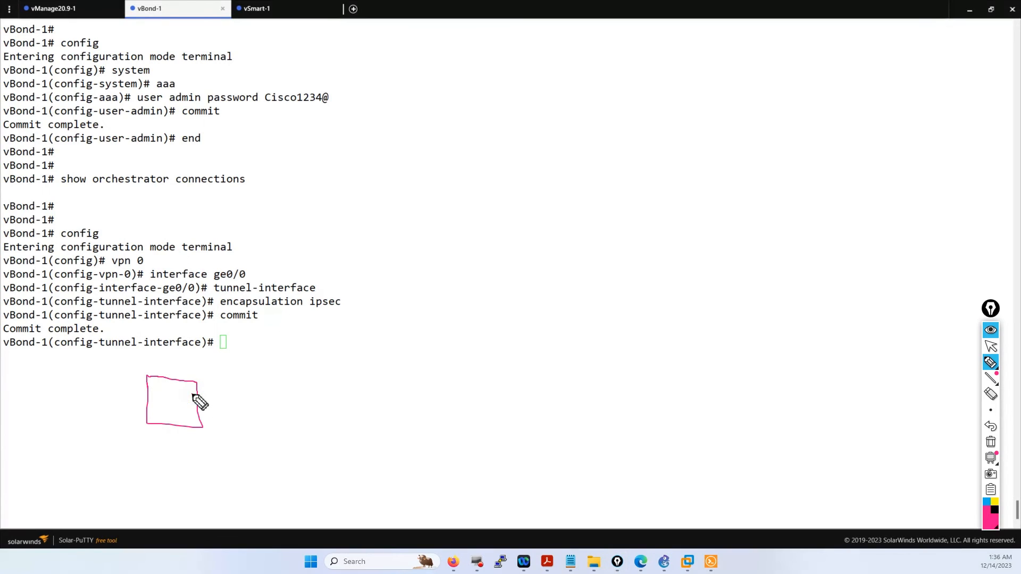
mouse_move(192, 394)
left_mouse_down()
mouse_move(372, 200)
mouse_move(386, 212)
left_mouse_up()
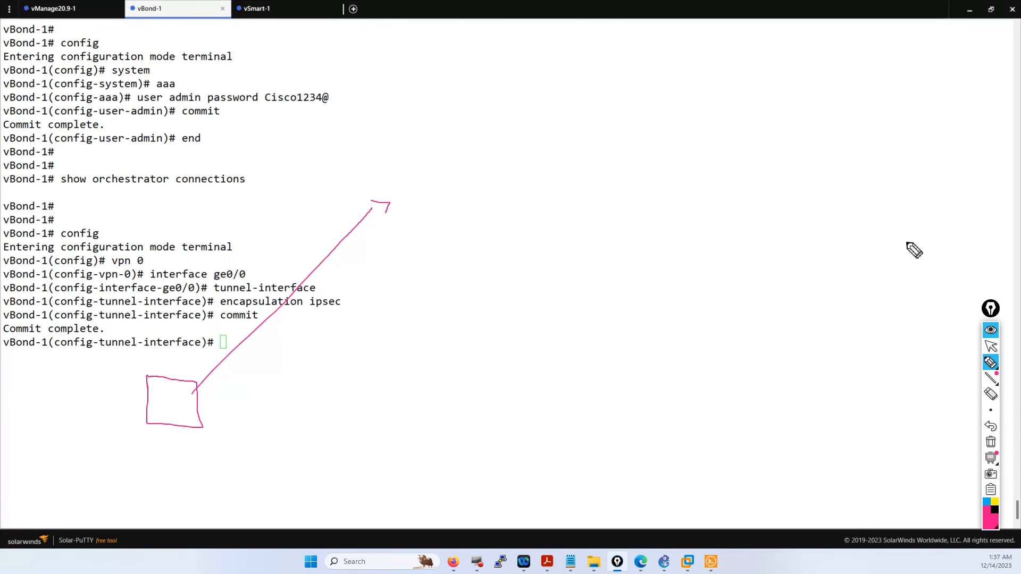
- Clear the screen annotations and start typing 'end' at the vBond-1 tunnel-interface prompt
left_click(990, 443)
left_click(990, 346)
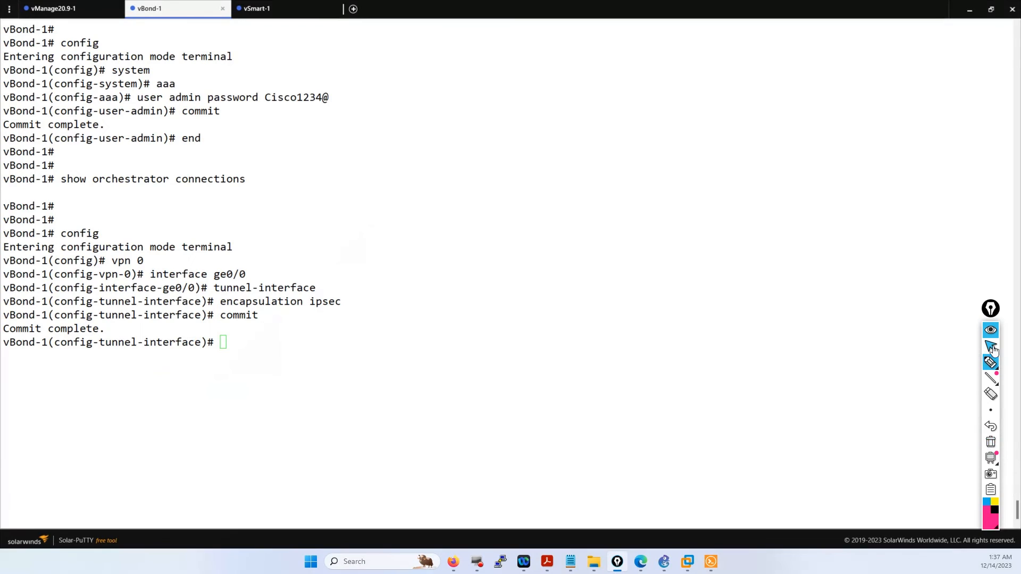
left_click(306, 346)
type("end")
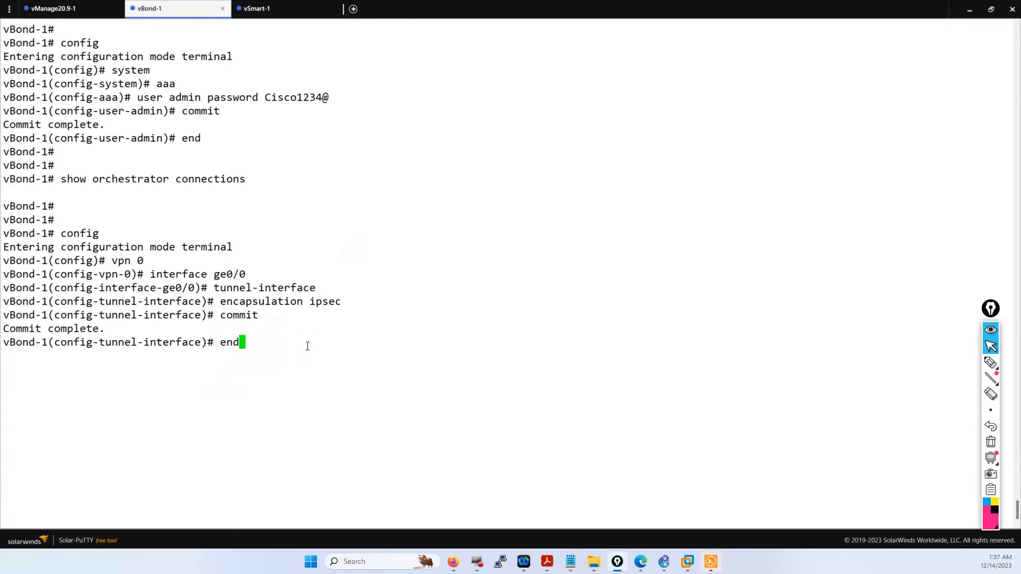
- Reload the SD-WAN Manager monitor overview and postpone the Smart Account credentials prompt
left_click(453, 561)
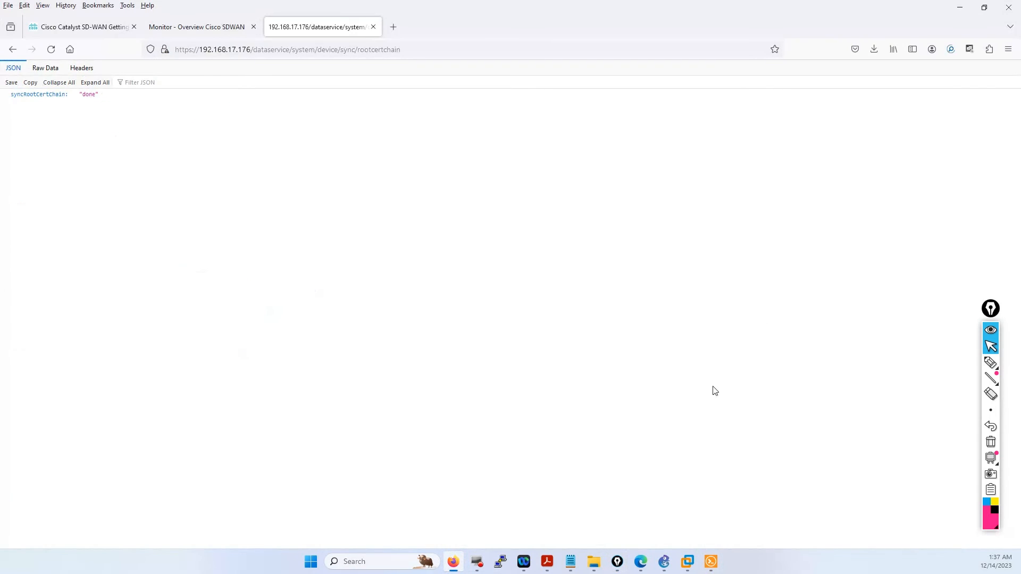
left_click(193, 29)
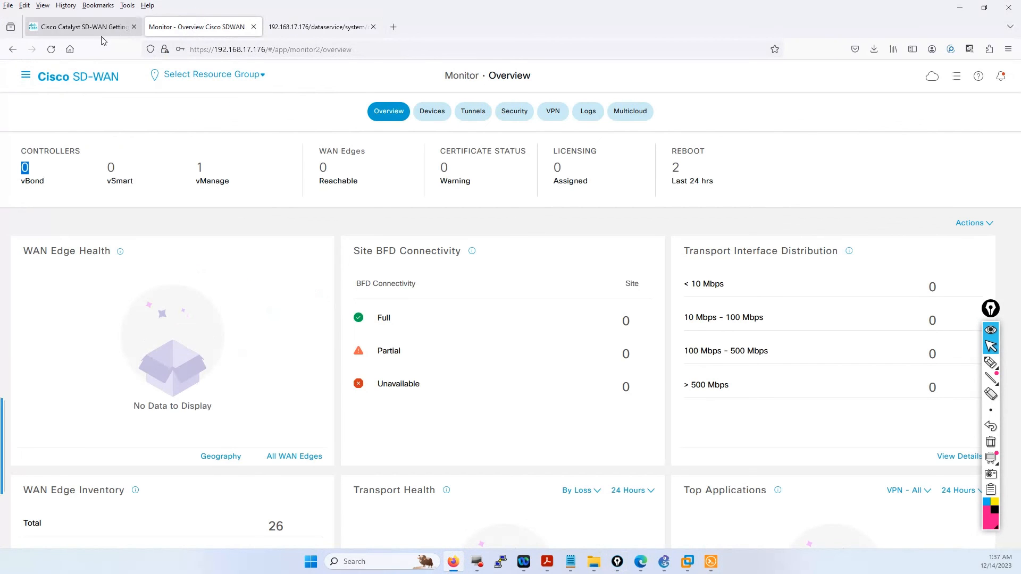
left_click(120, 161)
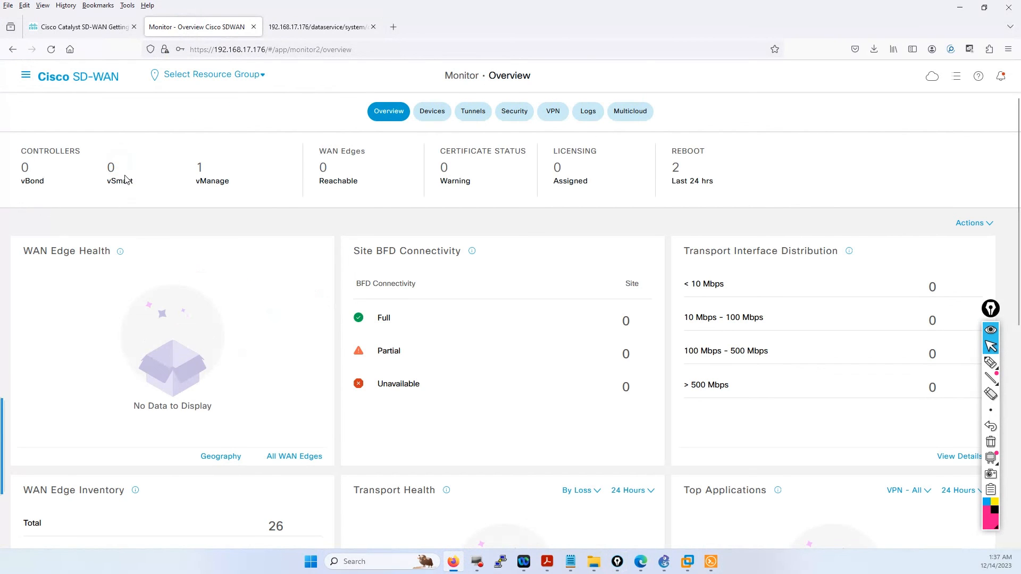
left_click_drag(125, 174, 92, 170)
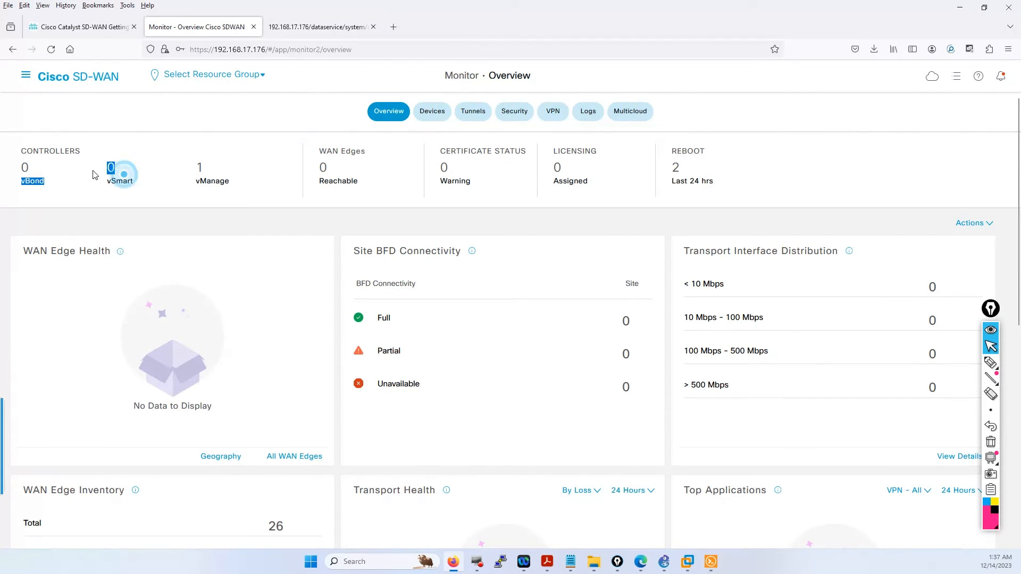
left_click(51, 49)
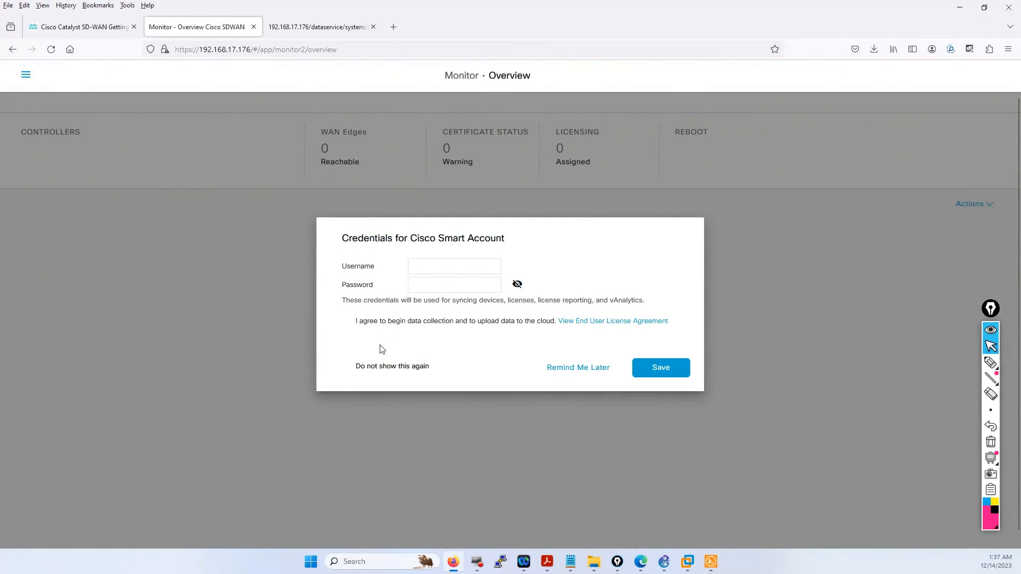
left_click(579, 369)
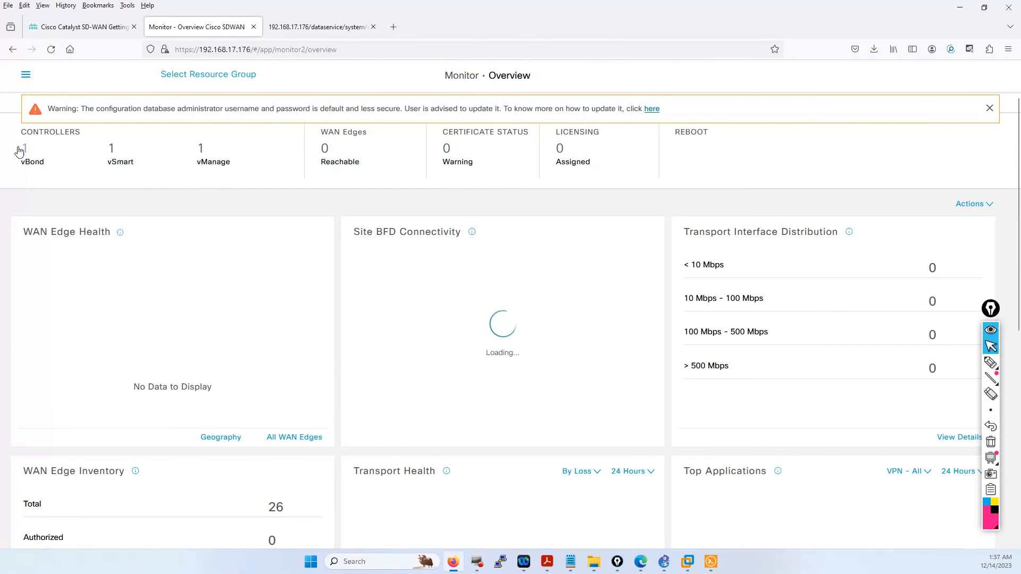
- List the reachable vBond controllers, then the reachable vSmart controllers showing vSmart-1 at 1.1.1.3
left_click(24, 166)
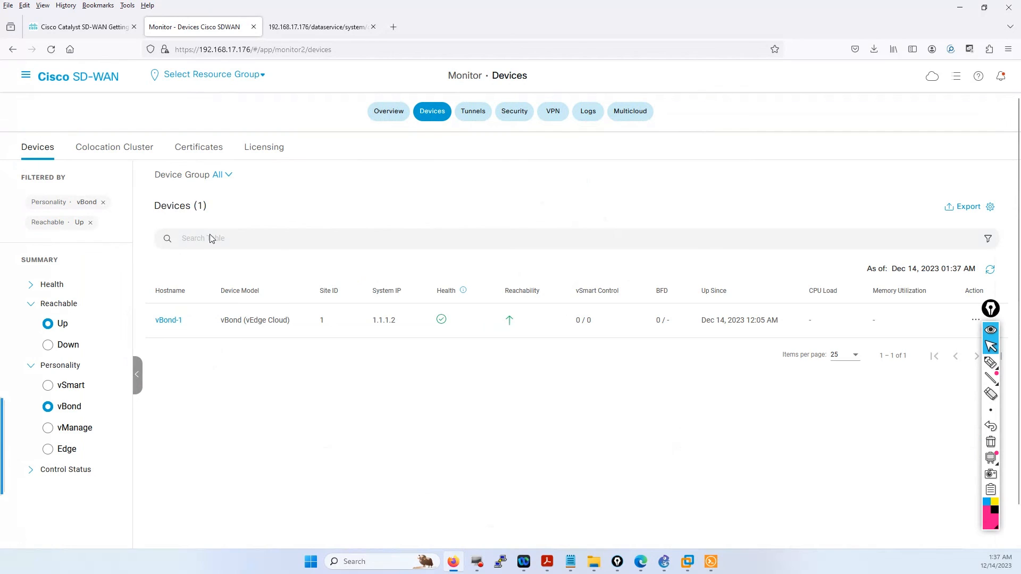
left_click(25, 75)
left_click(193, 118)
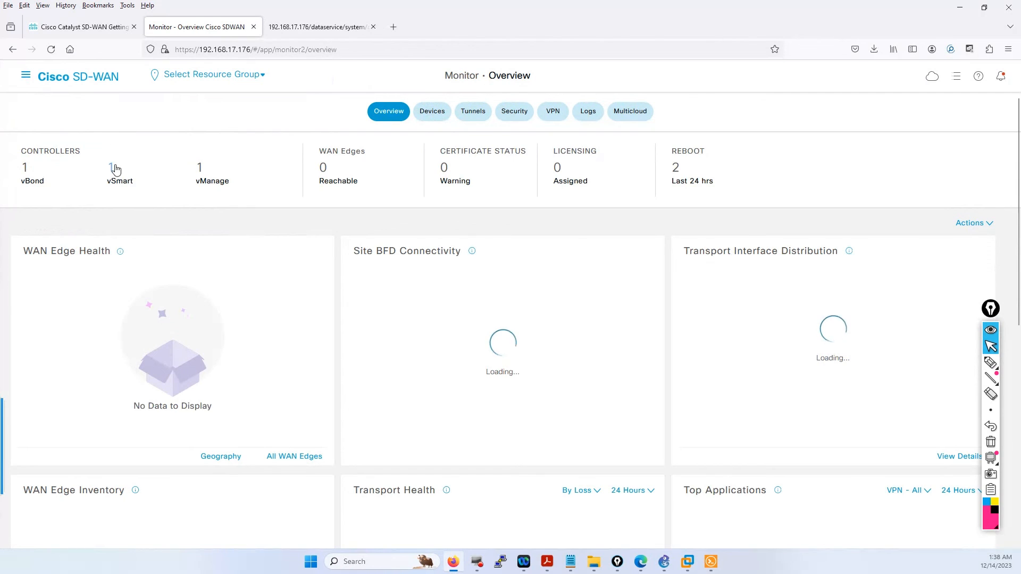
left_click(115, 169)
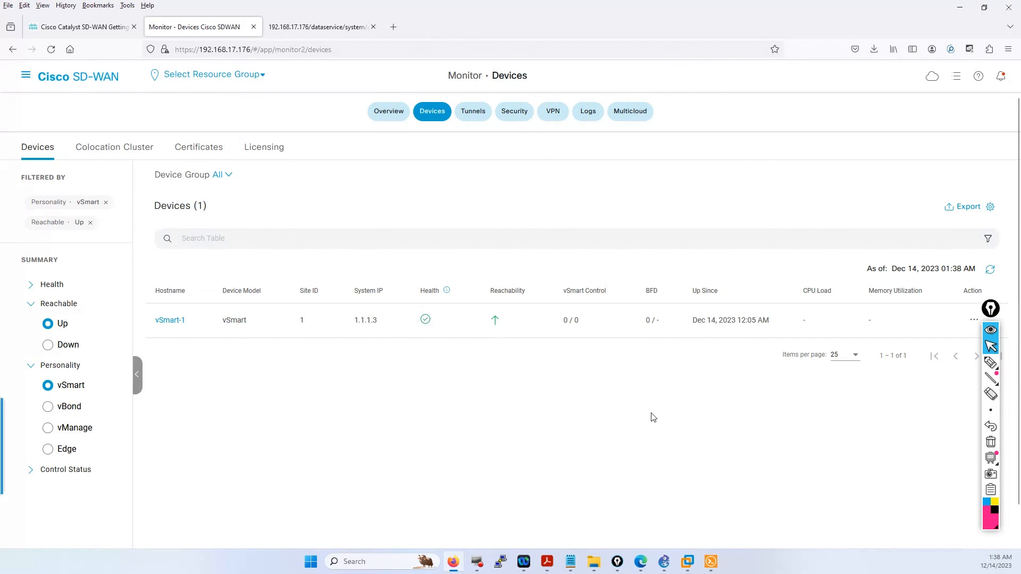
- Exit configuration mode on vBond-1 with 'end', retyping it after the 'endend' error
left_click(710, 562)
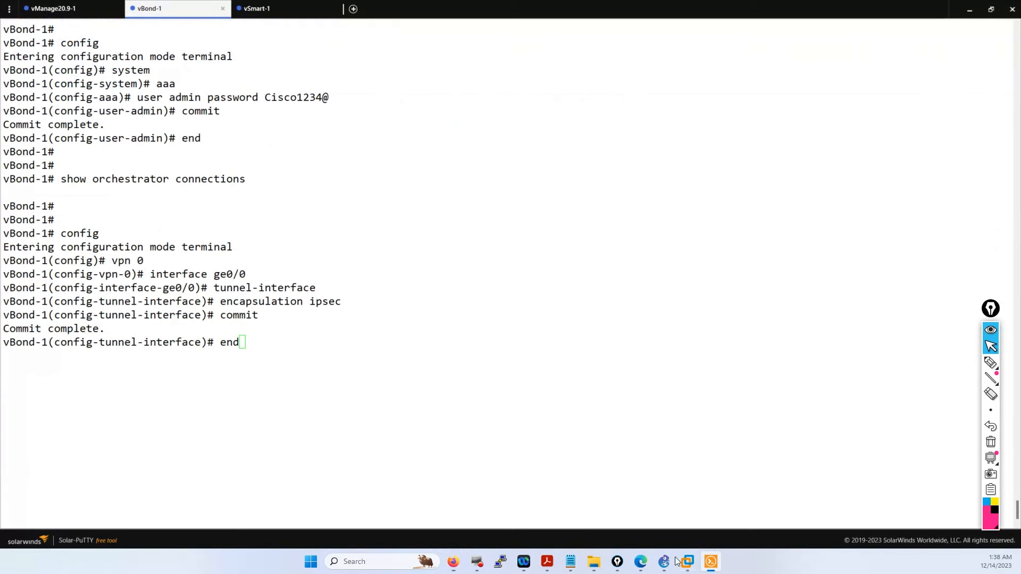
left_click(266, 367)
type("end")
key("Return")
key("Return")
key("Return")
key("Return")
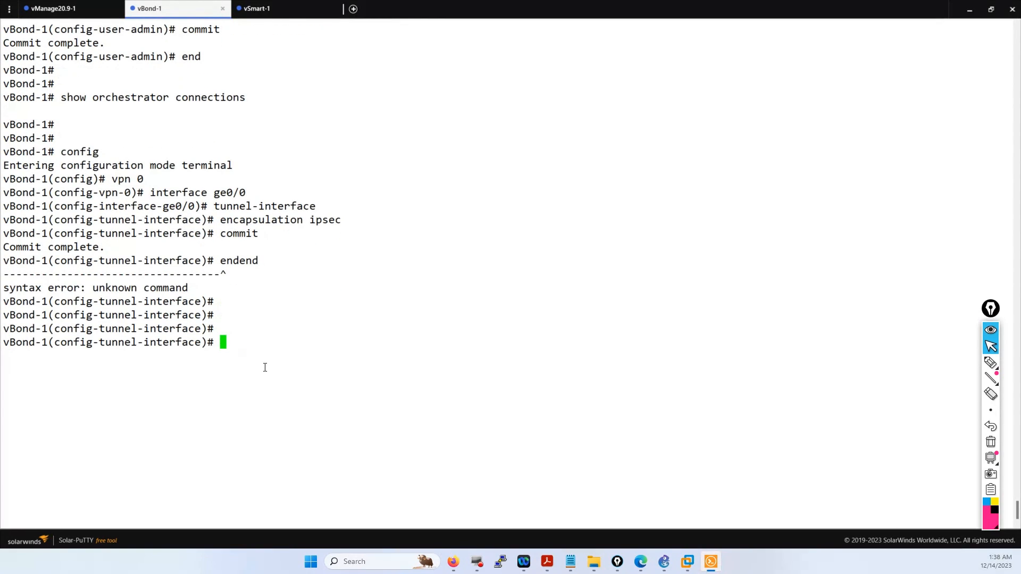
type("end")
key("Return")
key("Return")
key("Return")
key("Return")
- Run 'show orchestrator connections' on vBond-1, then rerun it with '| tab'
key("Up")
key("Up")
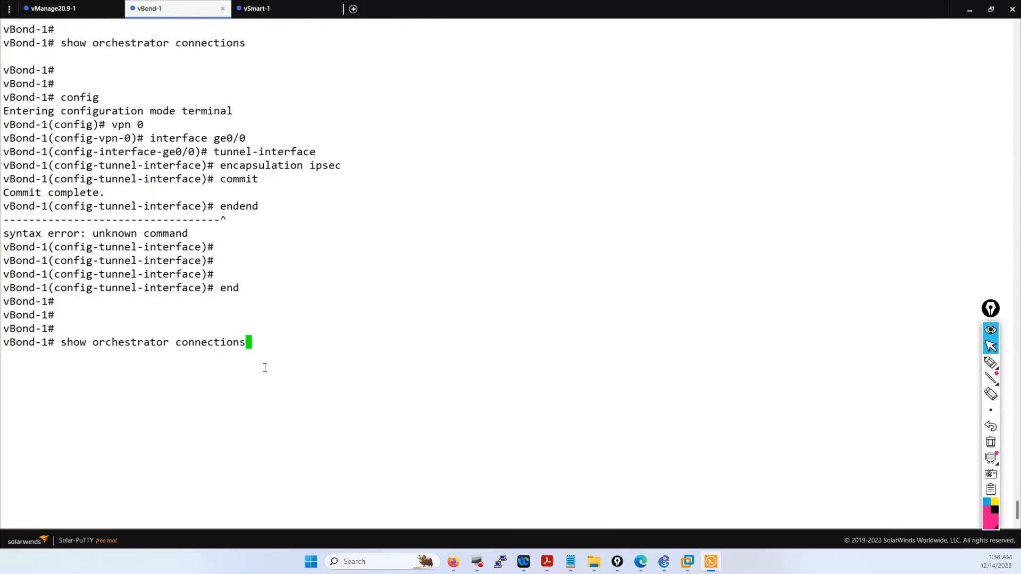
key("Return")
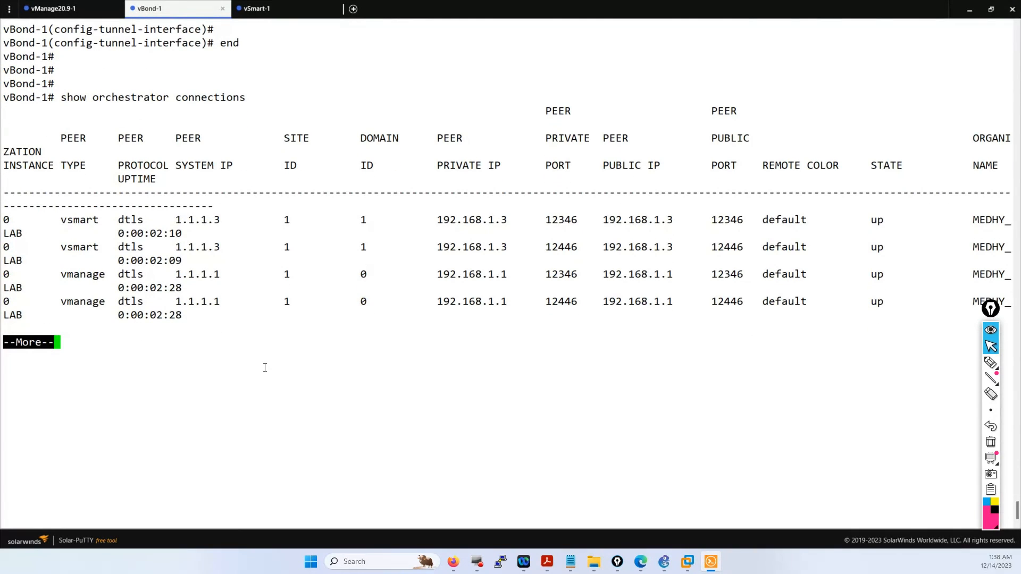
key("space")
key("q")
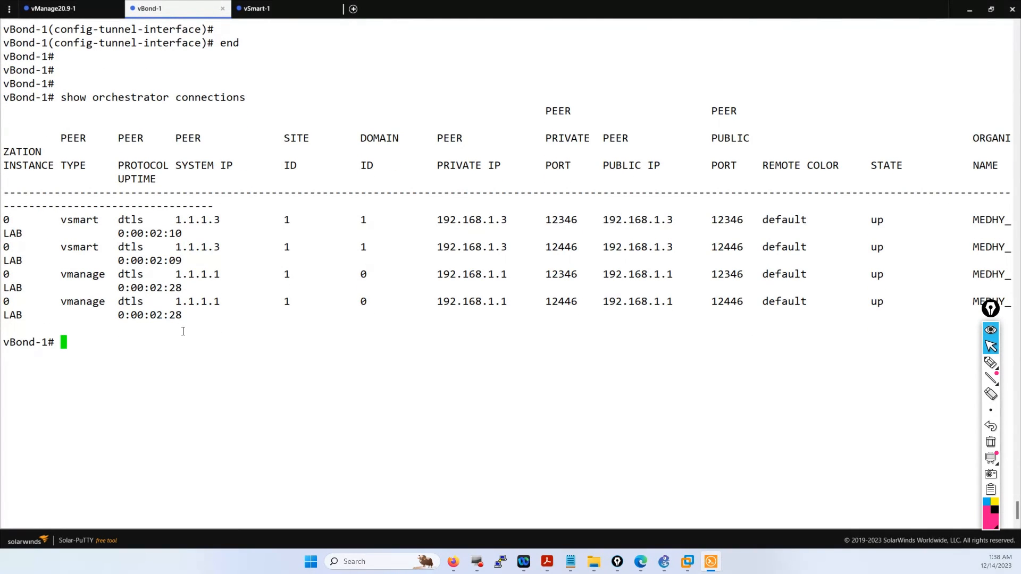
key("Up")
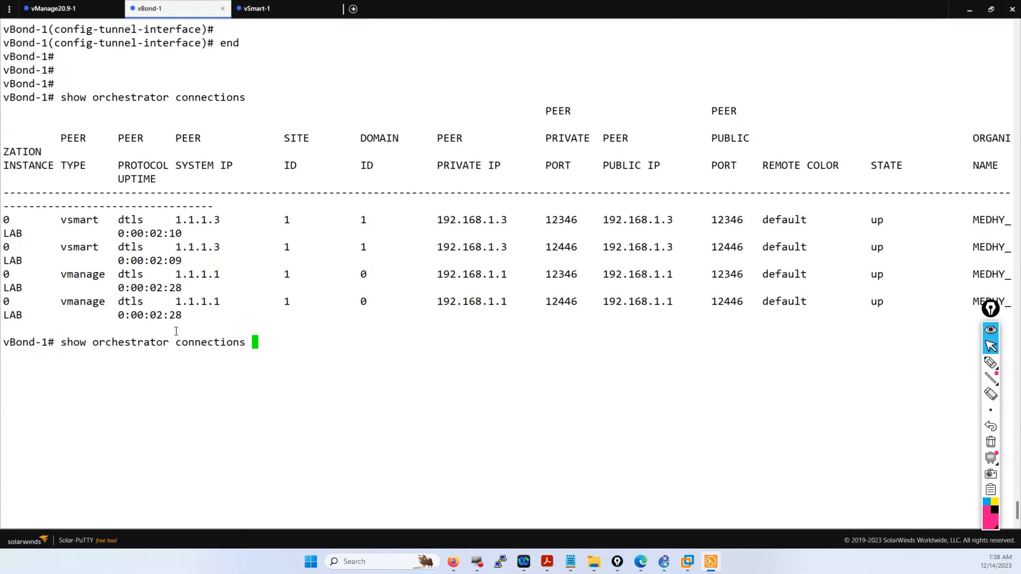
type("| tab")
key("Return")
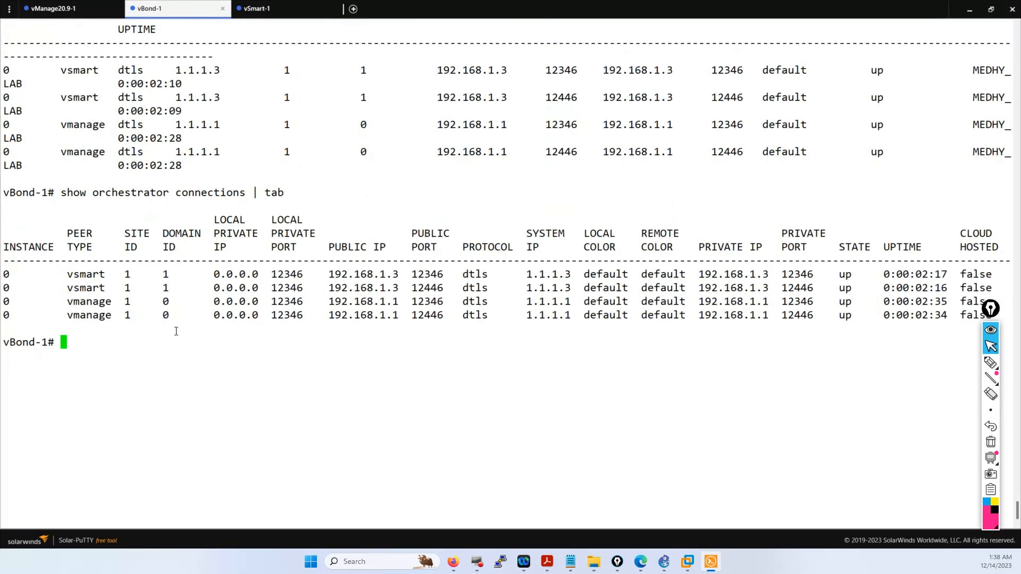
- Review the vSmart and vManage connection rows and their uptime, then go to the vSmart-1 session
left_click_drag(102, 290, 68, 273)
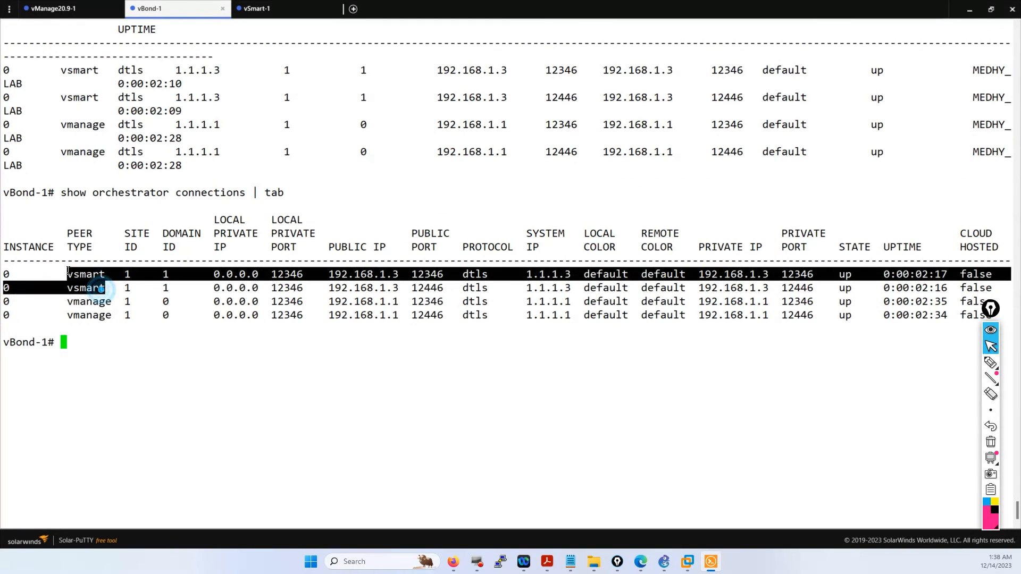
left_click_drag(128, 318, 42, 276)
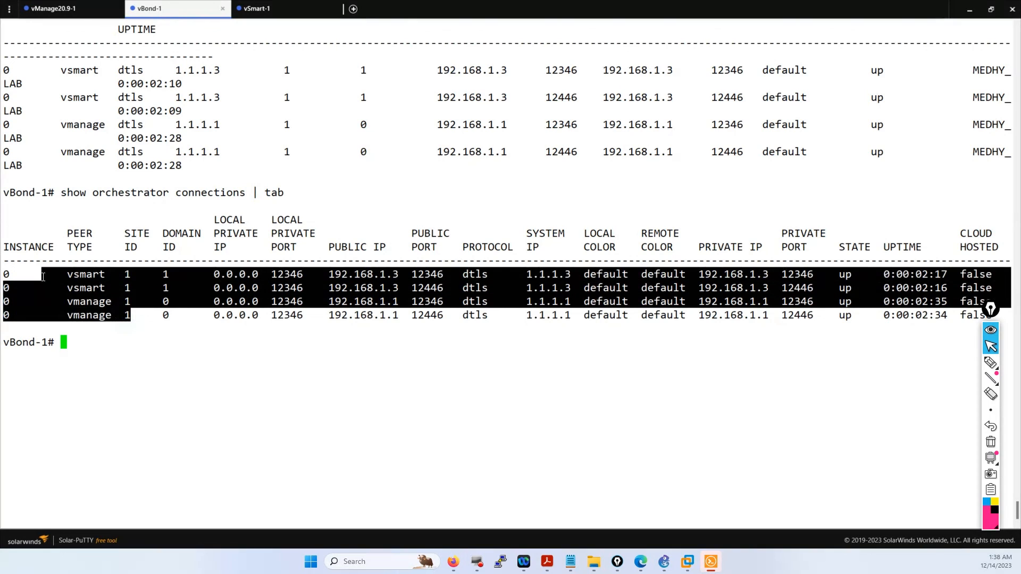
left_click(920, 329)
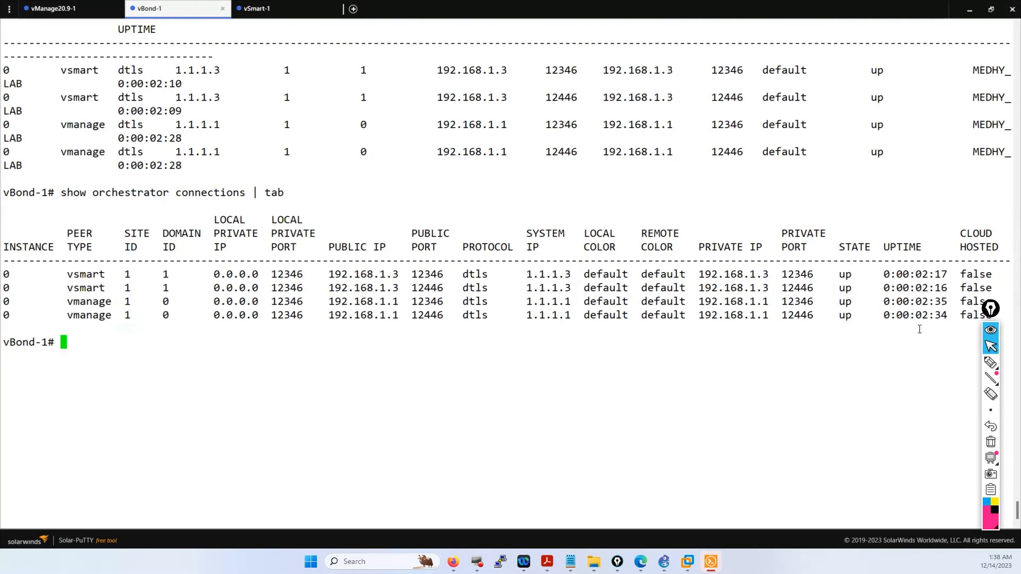
left_click_drag(944, 313, 921, 309)
left_click(887, 313)
left_click(281, 11)
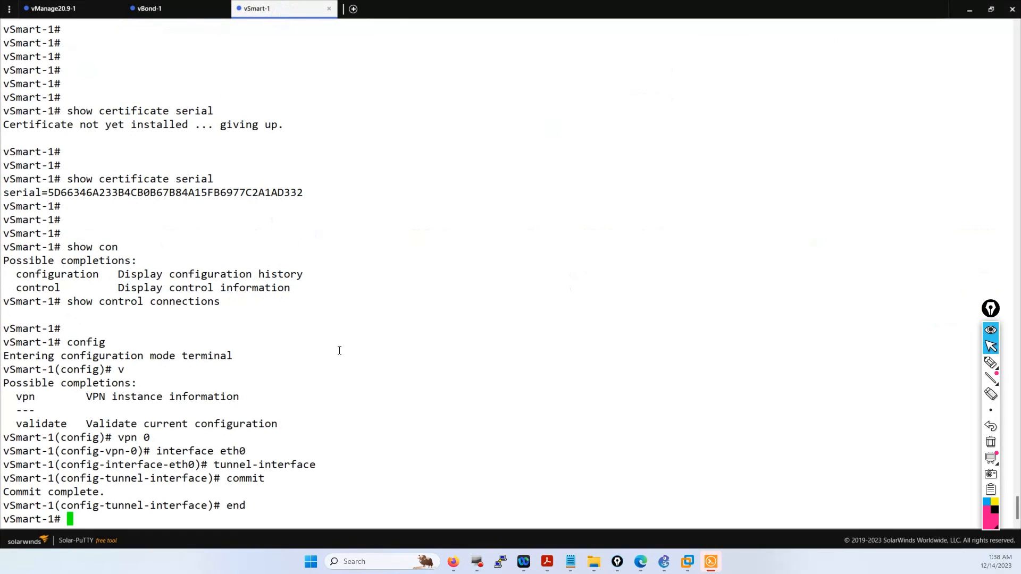
- Run 'show control connections | tab' on vSmart-1
key("Return")
key("Return")
type("show control connections ")
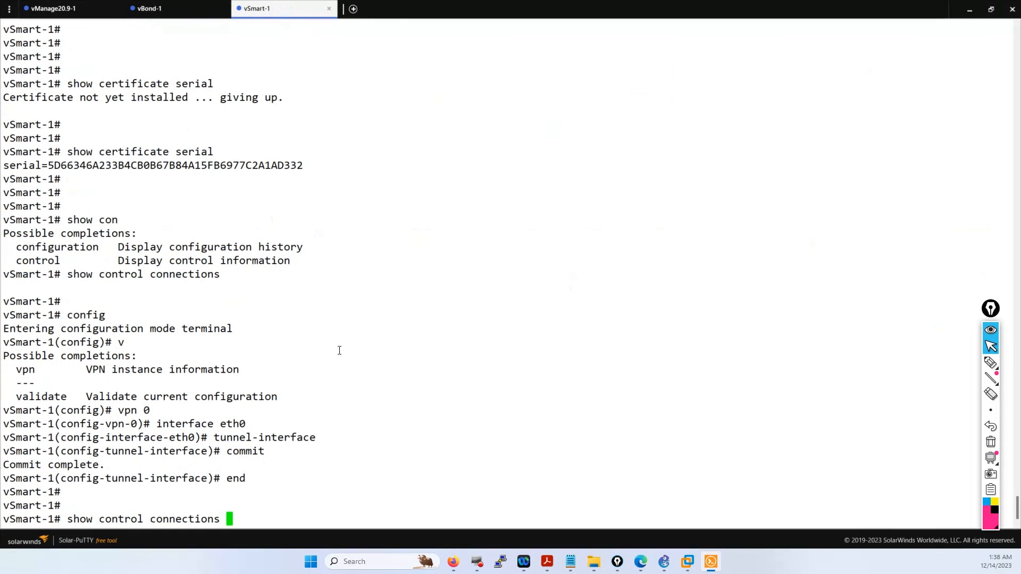
type("| tab")
key("Return")
key("Return")
key("Return")
key("Return")
key("Return")
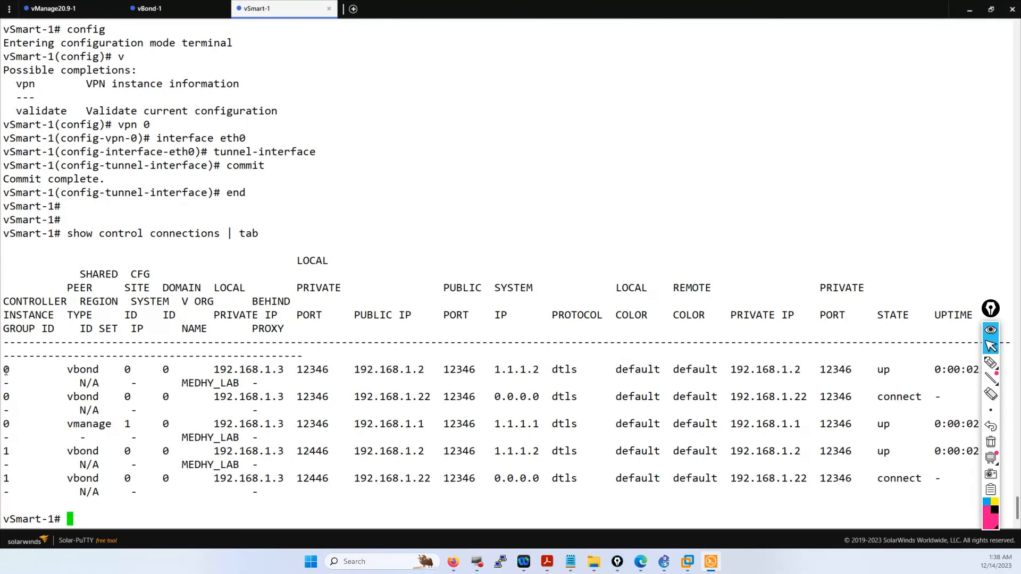
- Check the table: vBond 192.168.1.2 and vManage are up, 192.168.1.22 is in connect; then bring GNS3 forward
left_click_drag(6, 369, 274, 411)
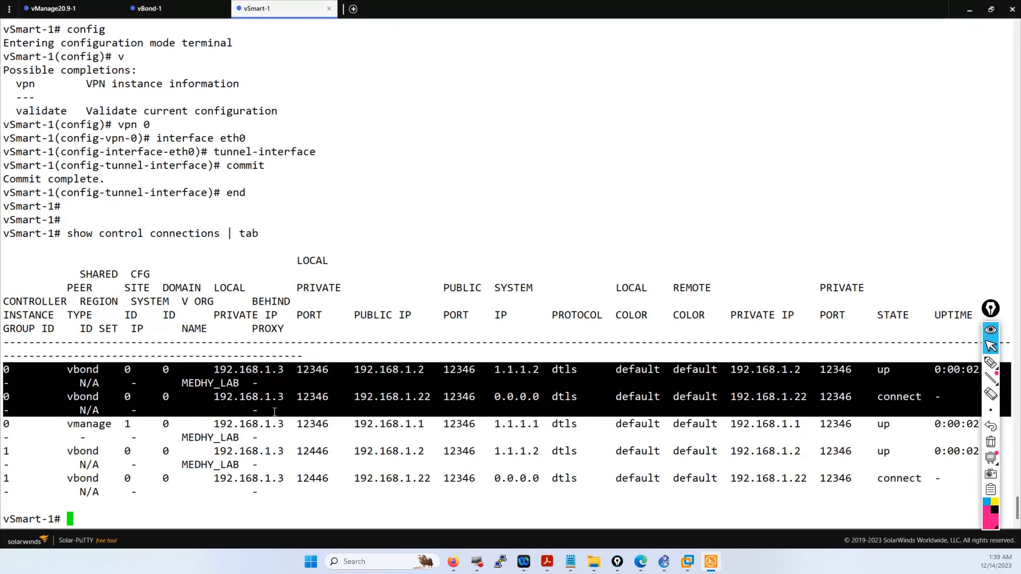
left_click(821, 427)
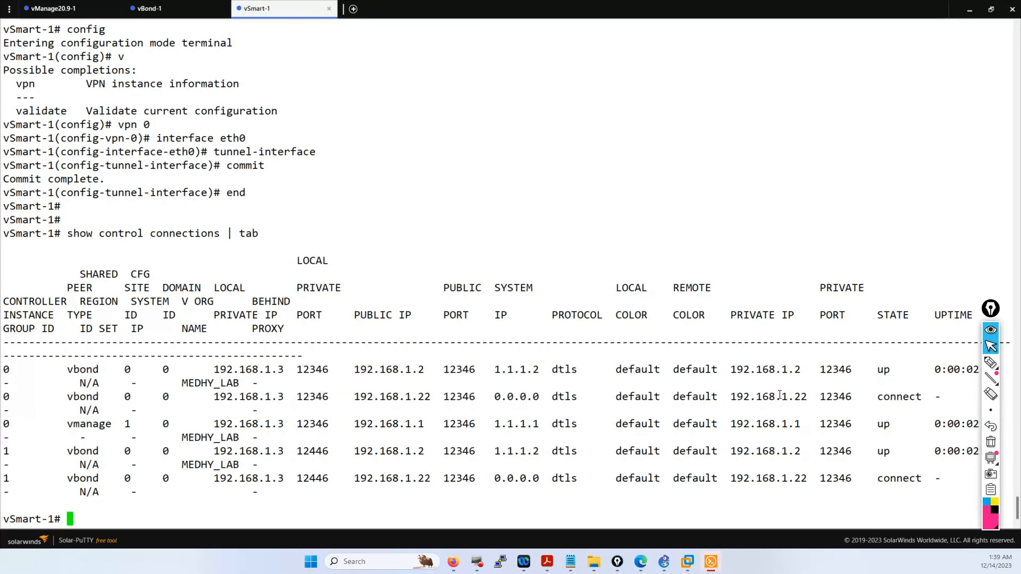
left_click_drag(814, 396, 727, 395)
left_click(803, 399)
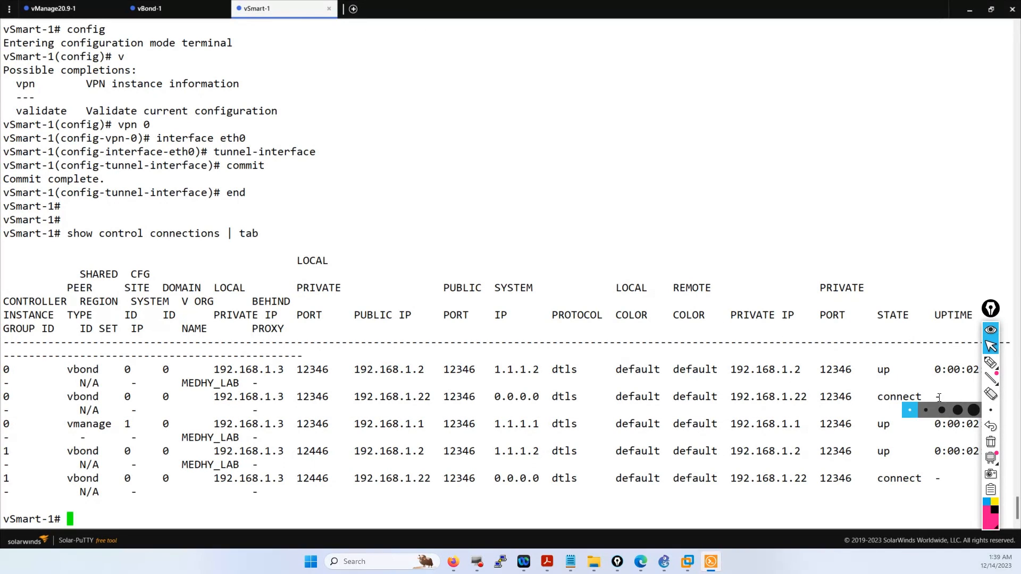
left_click_drag(866, 398, 924, 399)
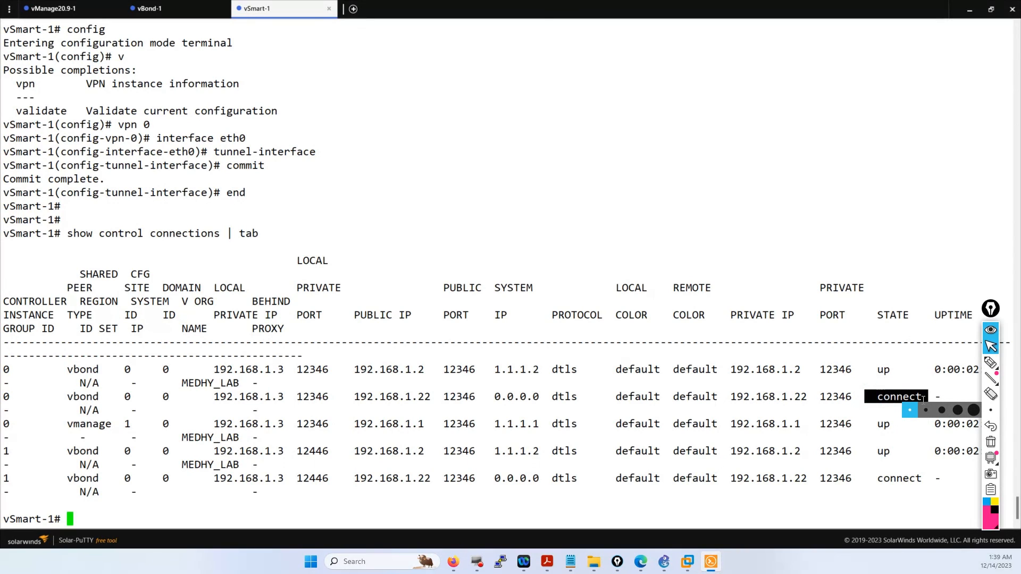
left_click(869, 353)
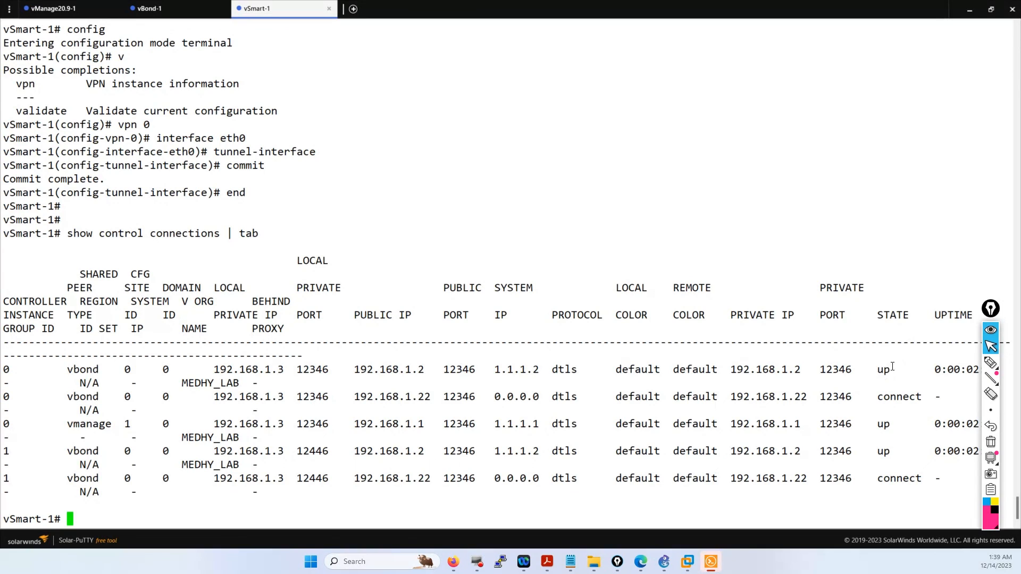
left_click_drag(893, 366, 880, 366)
left_click(874, 367)
left_click_drag(77, 451, 729, 478)
left_click(774, 486)
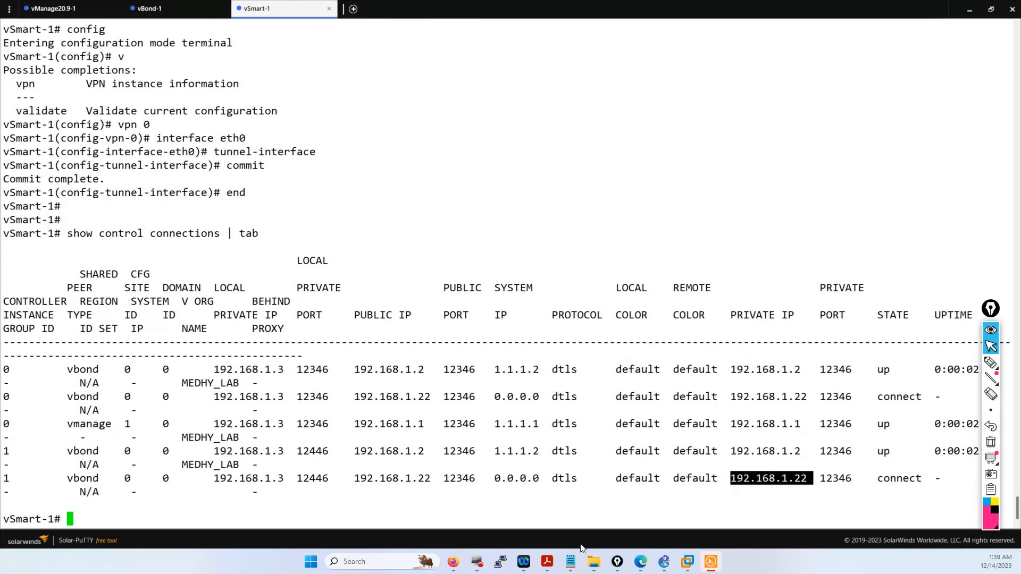
left_click(664, 561)
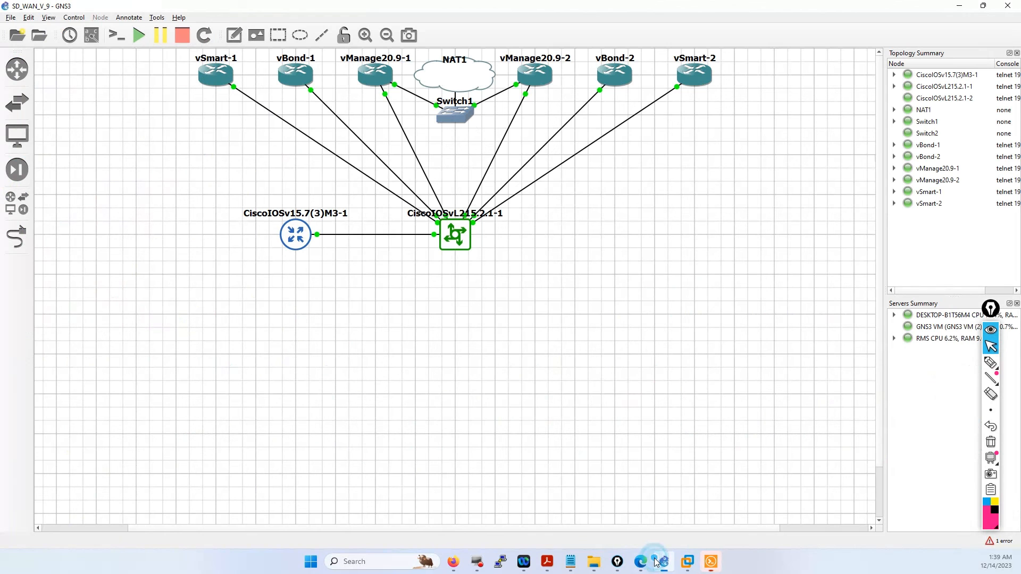
- Annotate the vSmart-1, vBond-1 and vManage20.9-1 controller nodes in GNS3, then return to Solar-PuTTY
left_click(990, 363)
mouse_move(406, 66)
left_mouse_down()
mouse_move(373, 91)
mouse_move(218, 88)
left_mouse_up()
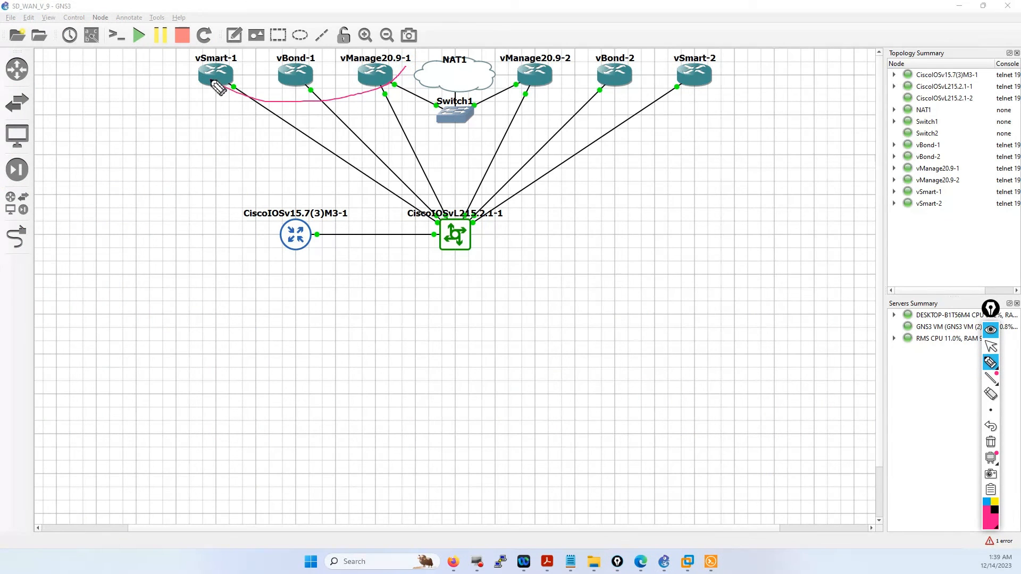
mouse_move(508, 71)
left_mouse_down()
mouse_move(515, 85)
mouse_move(580, 111)
mouse_move(677, 107)
mouse_move(725, 84)
left_mouse_up()
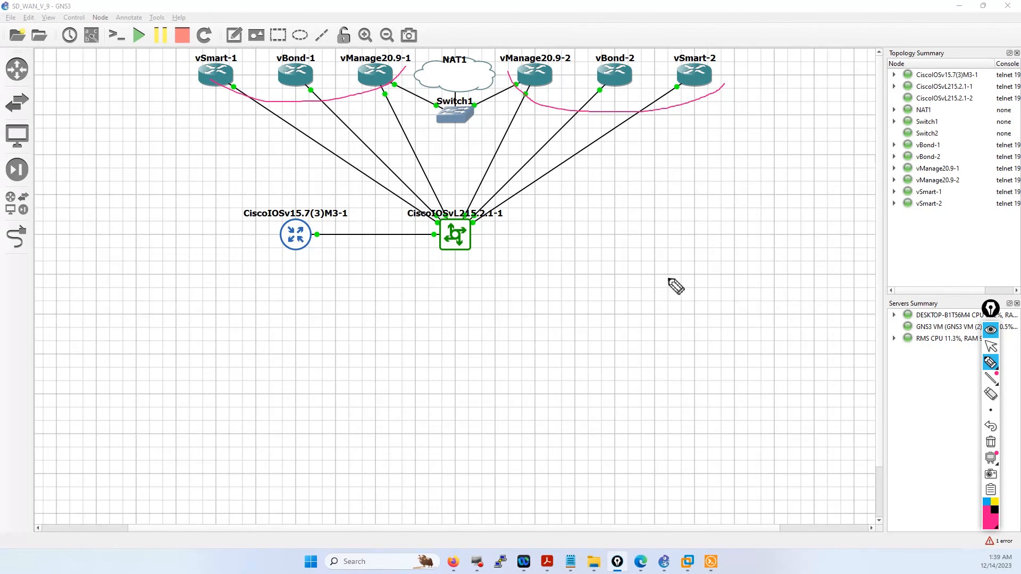
left_click(991, 347)
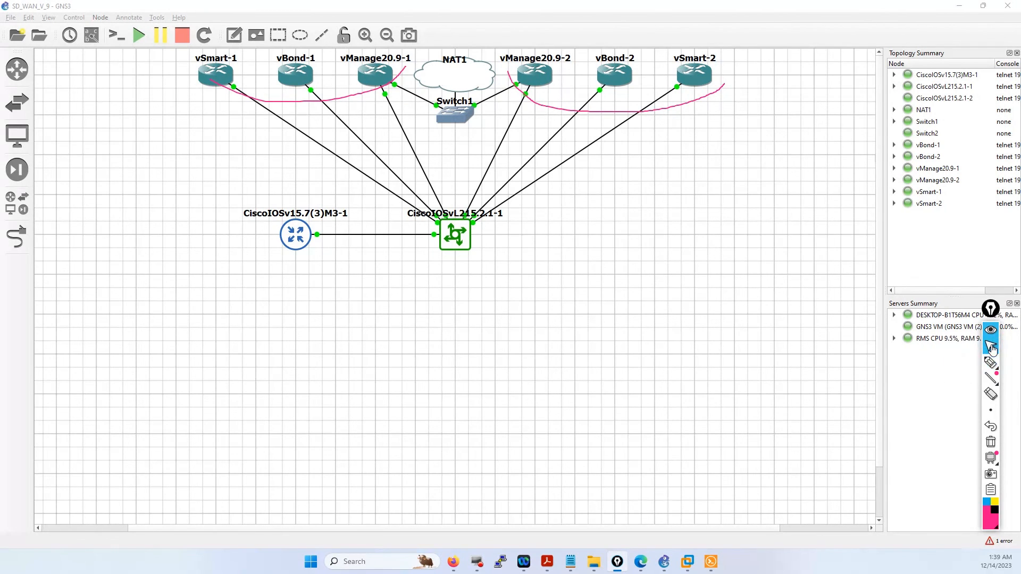
left_click(711, 561)
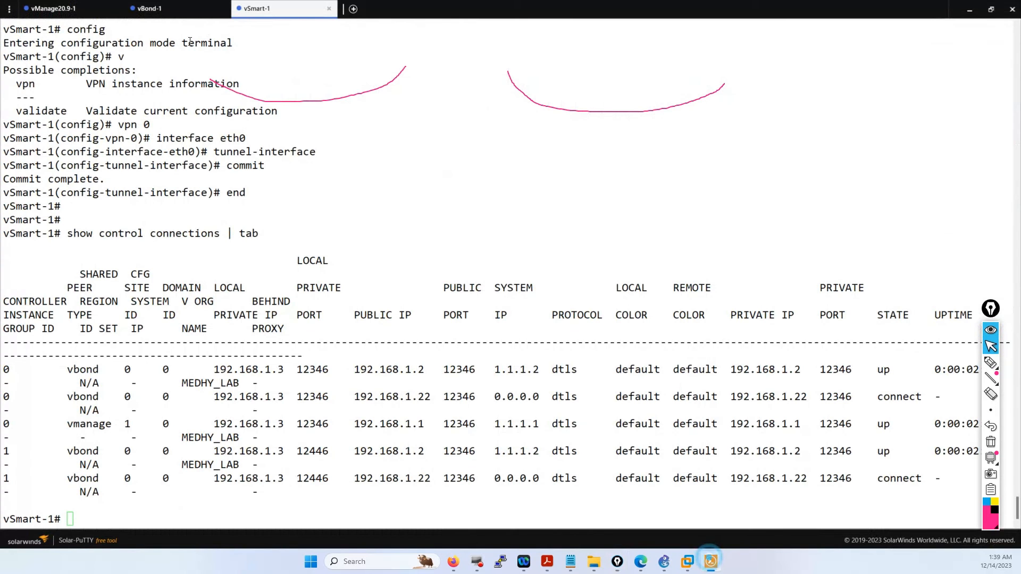
- Exit configuration mode on the vManage20.9-1 session with 'end'
left_click(68, 12)
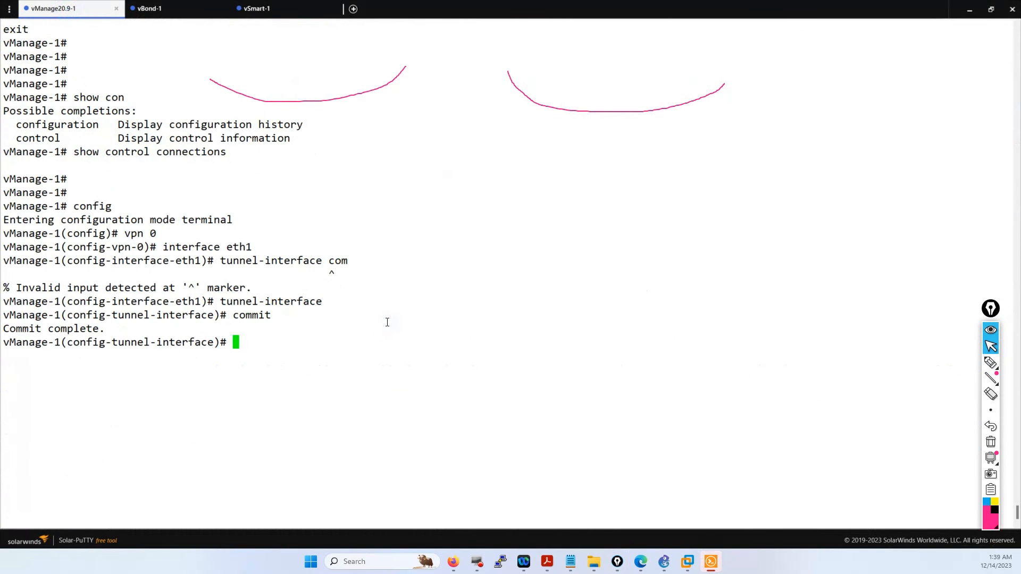
type("end")
key("Return")
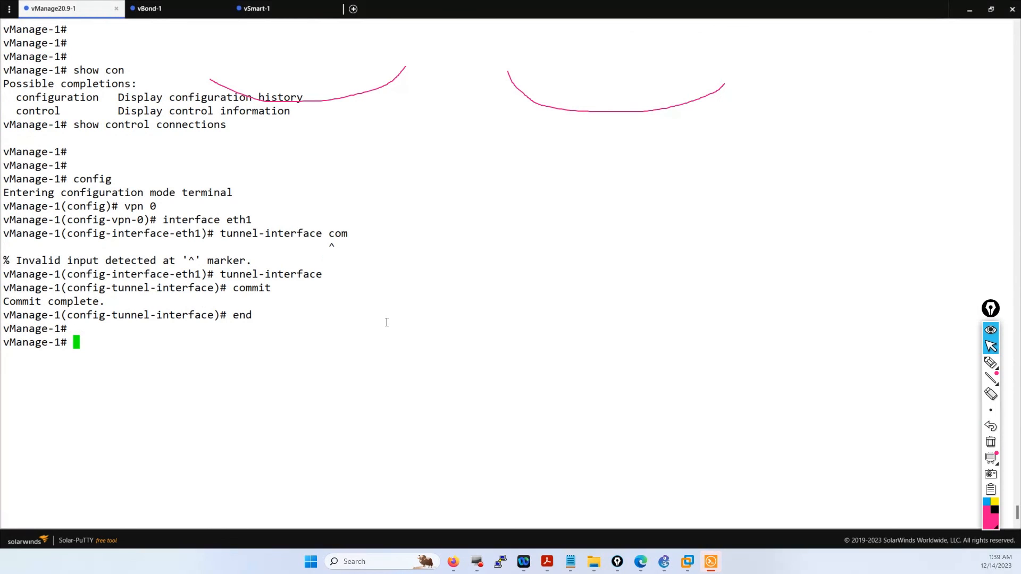
- Run 'show control connections | tab' on vManage-1 and confirm the vSmart 1.1.1.3 and vBond 1.1.1.2 rows are up
type("show control connections | ")
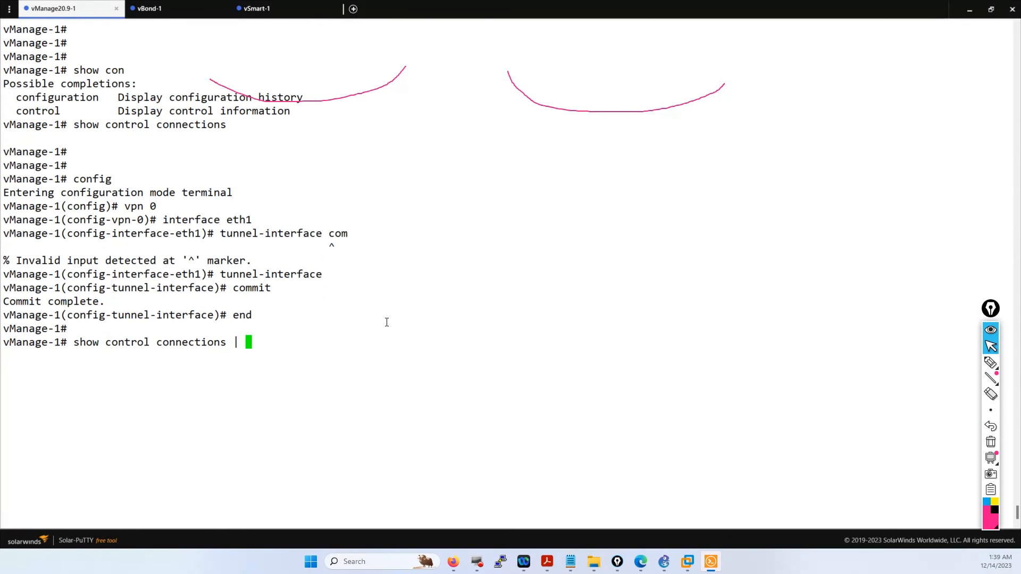
type("tab")
key("Return")
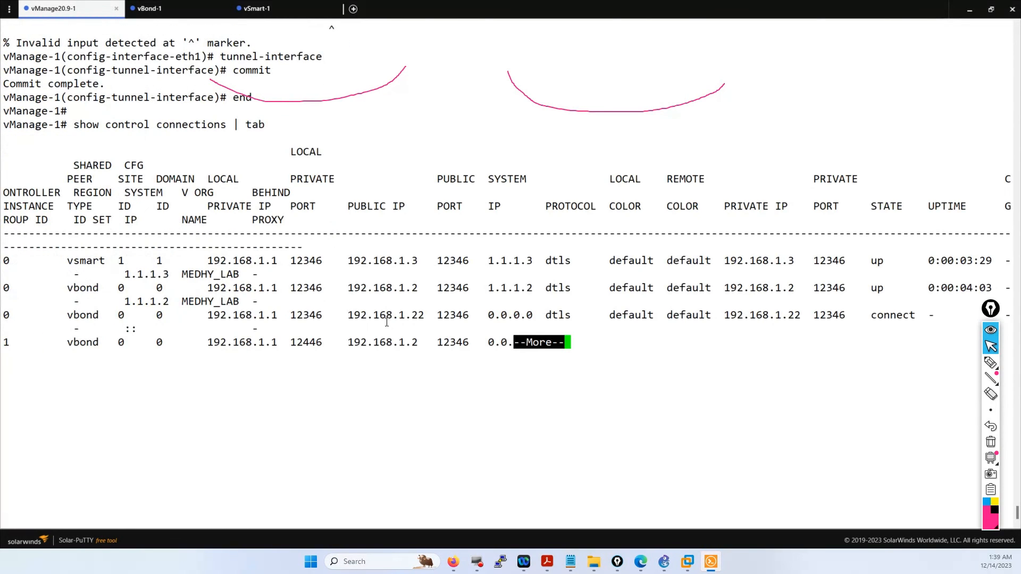
key("Return")
key("Return")
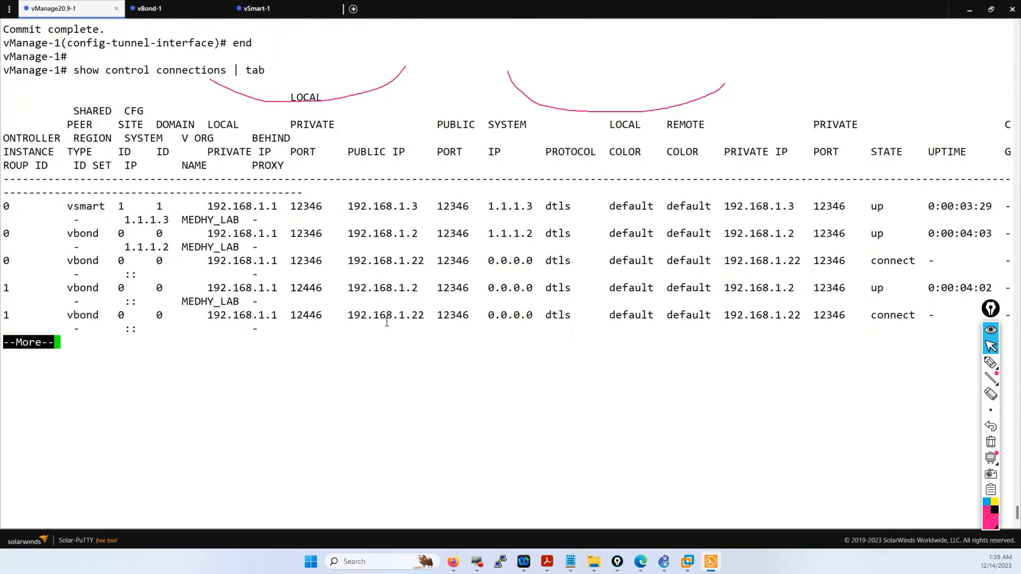
key("Return")
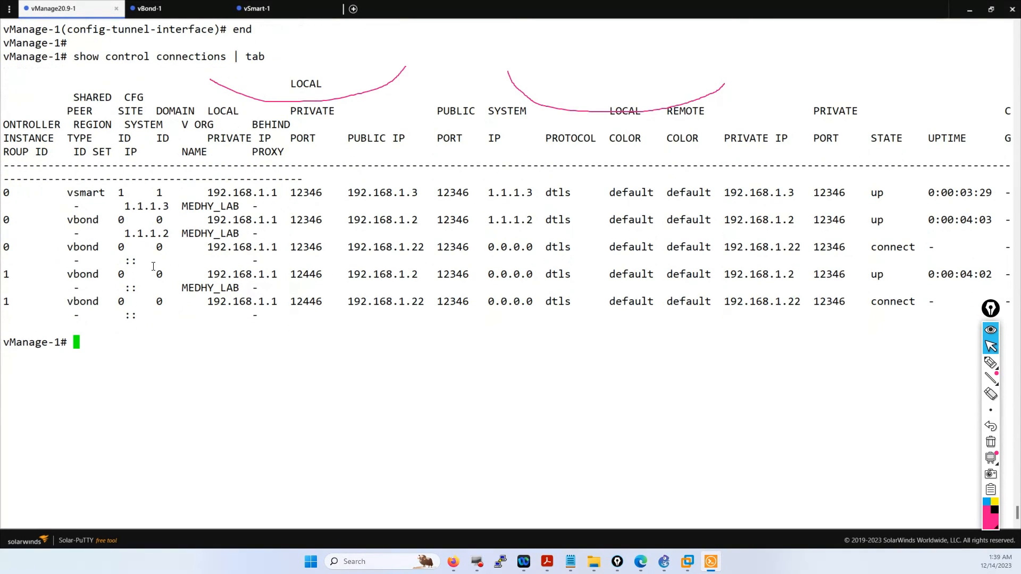
key("Return")
key("Return")
key("Return")
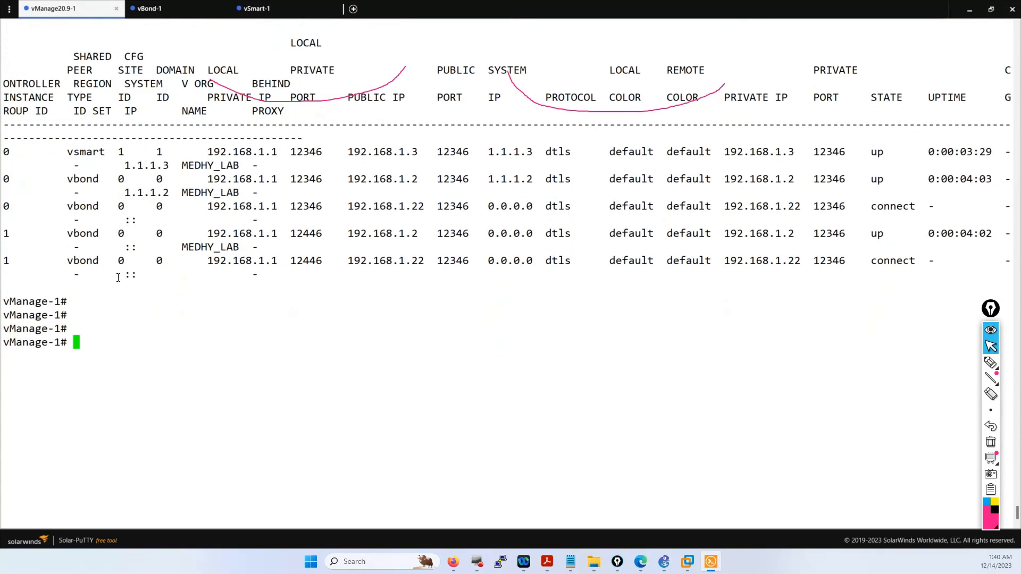
left_click_drag(149, 274, 68, 152)
left_click(262, 240)
- Show vManage-1's running config and find vbond.medhy-lab.com mapped to 192.168.1.2 and 192.168.1.22
type("show ru")
key("Tab")
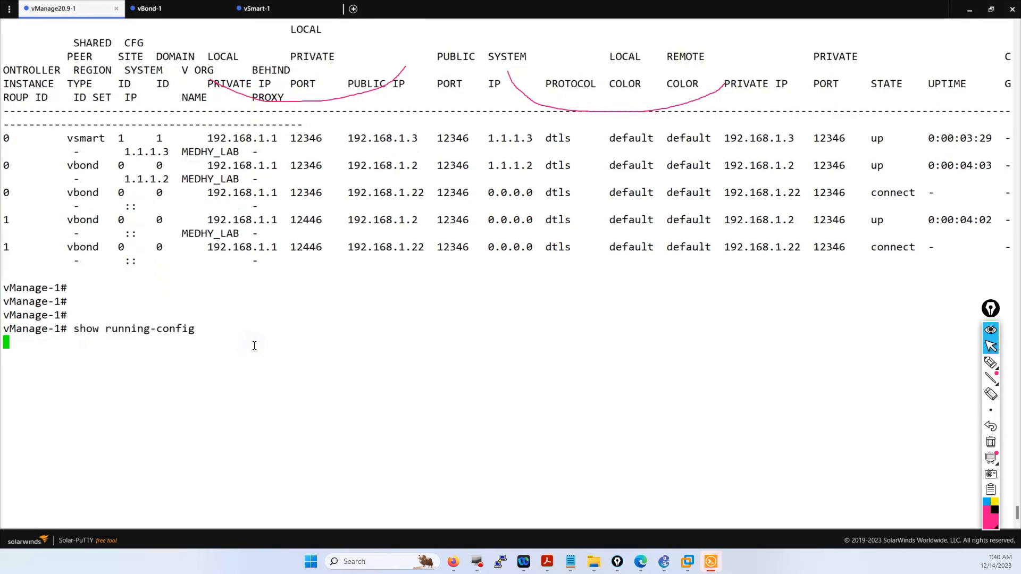
key("Return")
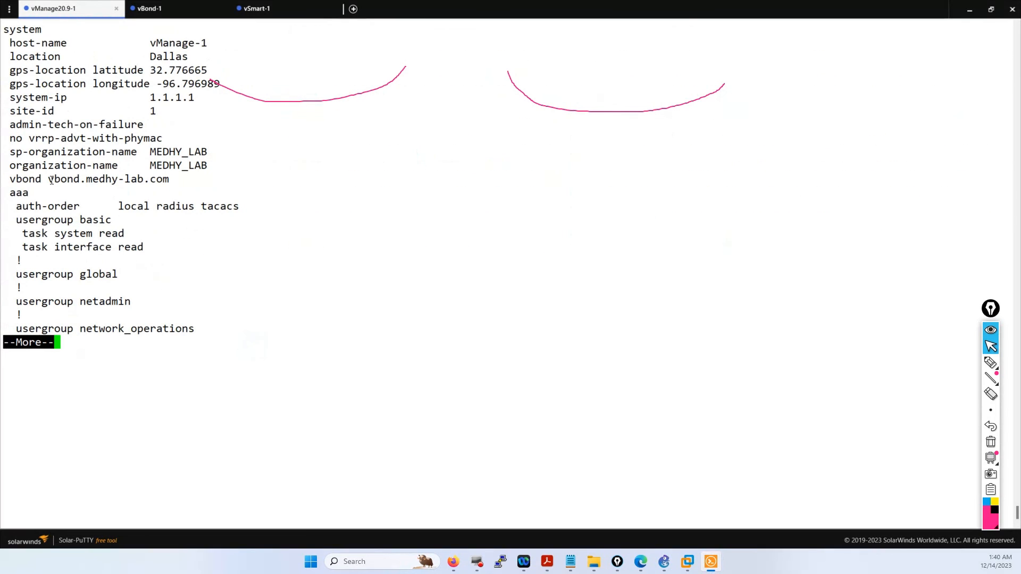
left_click_drag(50, 180, 164, 179)
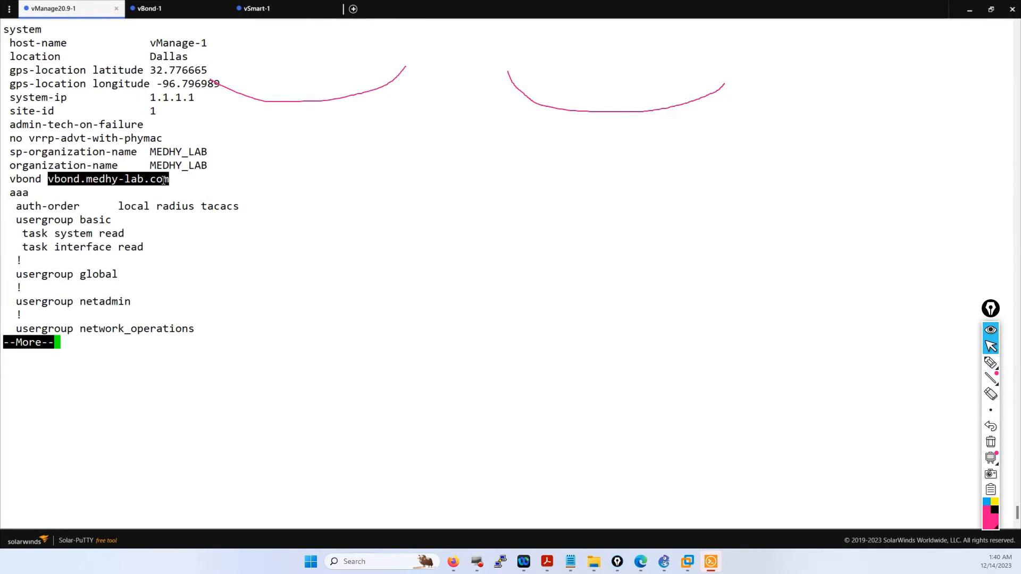
key("Return")
key("Return")
key("Return")
key("Return")
key("Return")
key("Return")
key("Return")
key("Return")
key("Return")
key("Return")
key("Return")
key("Return")
key("Return")
key("Return")
key("Return")
key("Return")
key("Return")
key("Return")
key("Return")
key("Return")
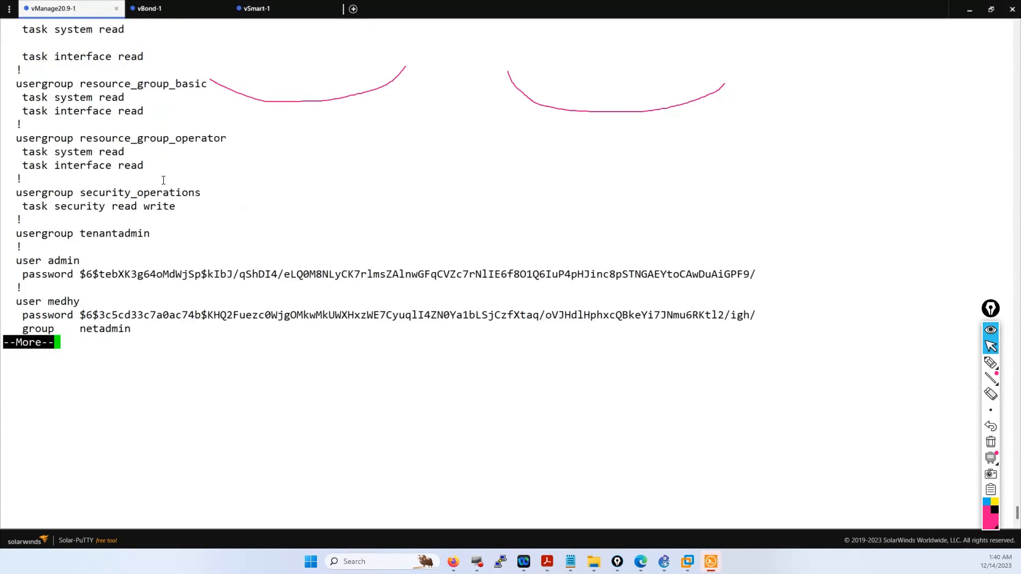
key("Return")
key("Return")
key("Return")
key("Return")
key("Return")
key("Return")
key("Return")
key("Return")
key("Return")
key("Return")
key("Return")
key("Return")
key("Return")
key("Return")
key("Return")
key("Return")
key("Return")
key("Return")
key("Return")
key("Return")
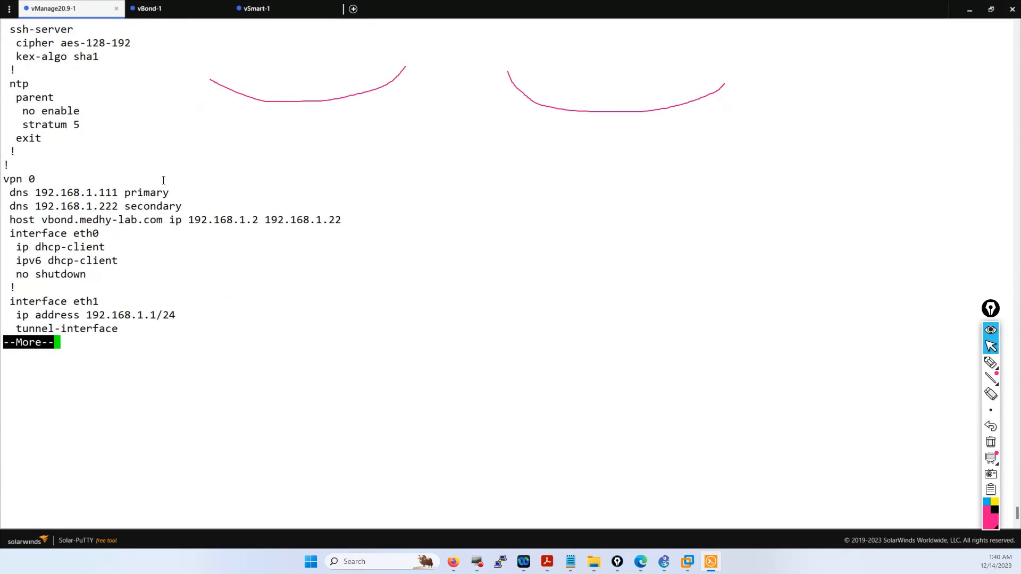
key("Return")
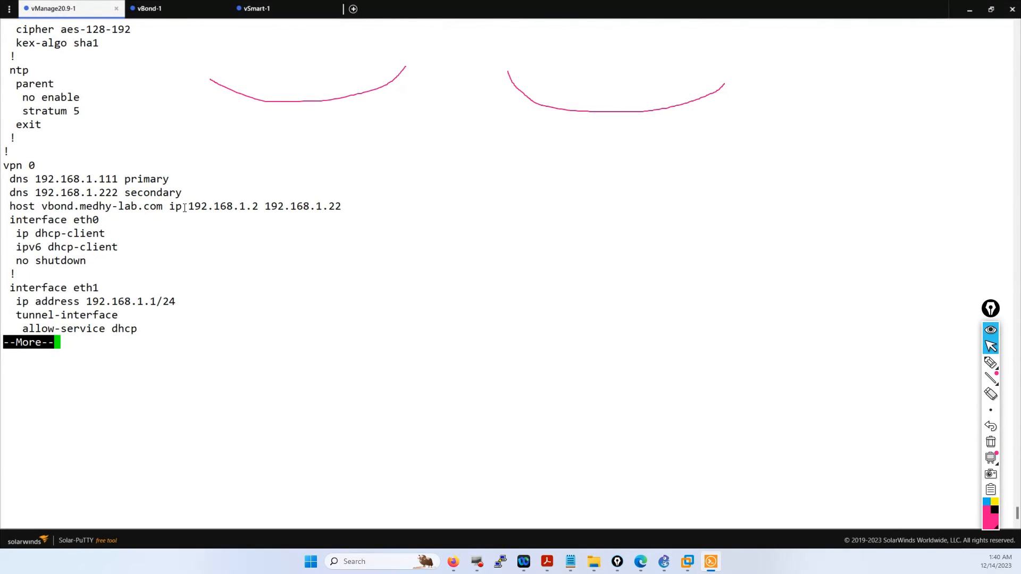
left_click_drag(188, 207, 255, 208)
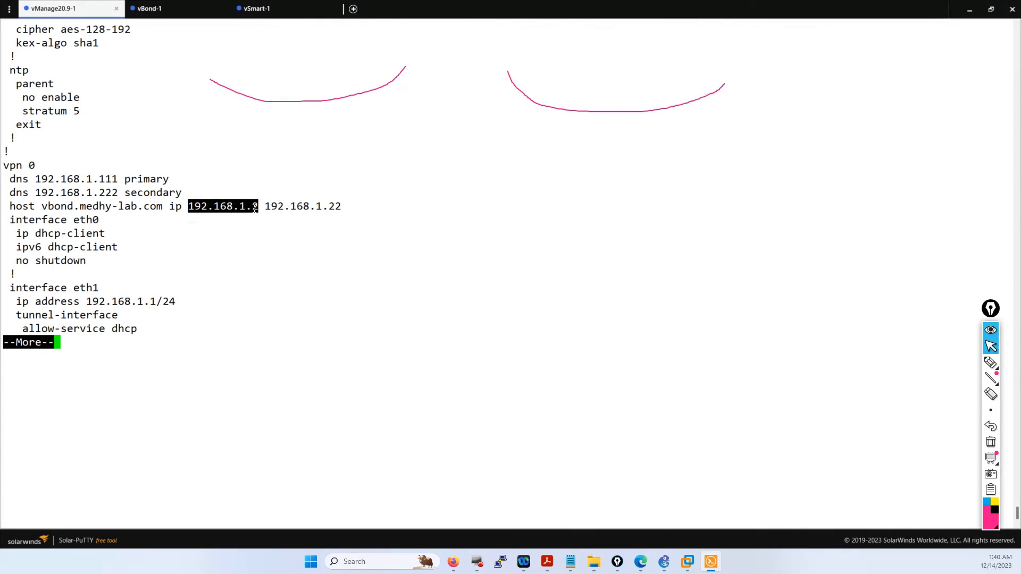
left_click(340, 208)
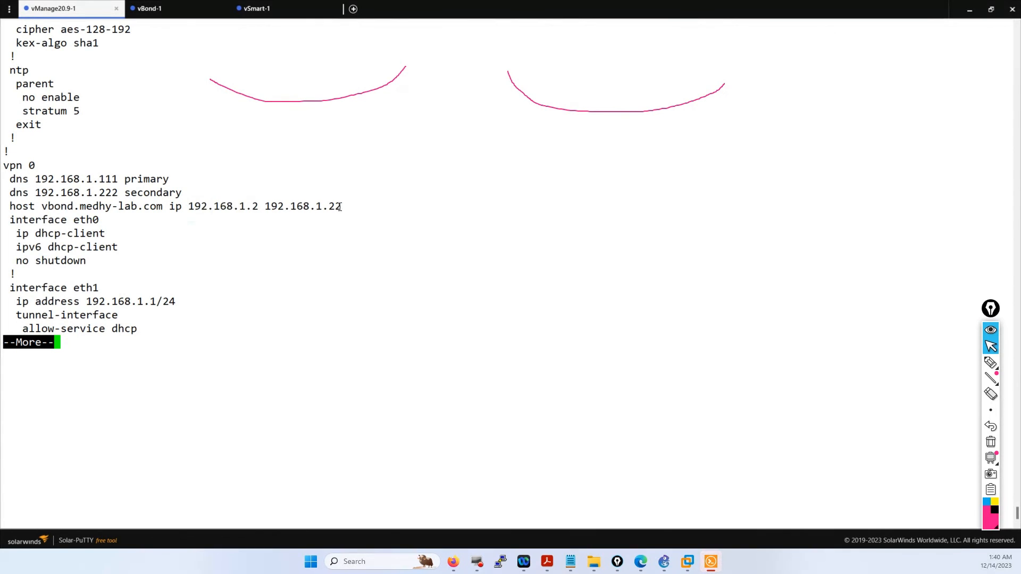
mouse_move(343, 208)
left_mouse_down()
mouse_move(272, 206)
mouse_move(337, 207)
left_mouse_up()
left_click(272, 205)
left_click(369, 245)
key("q")
- Rerun 'show control connections | tab' and note the 192.168.1.22 vBond peer still in connect state
key("Up")
key("Up")
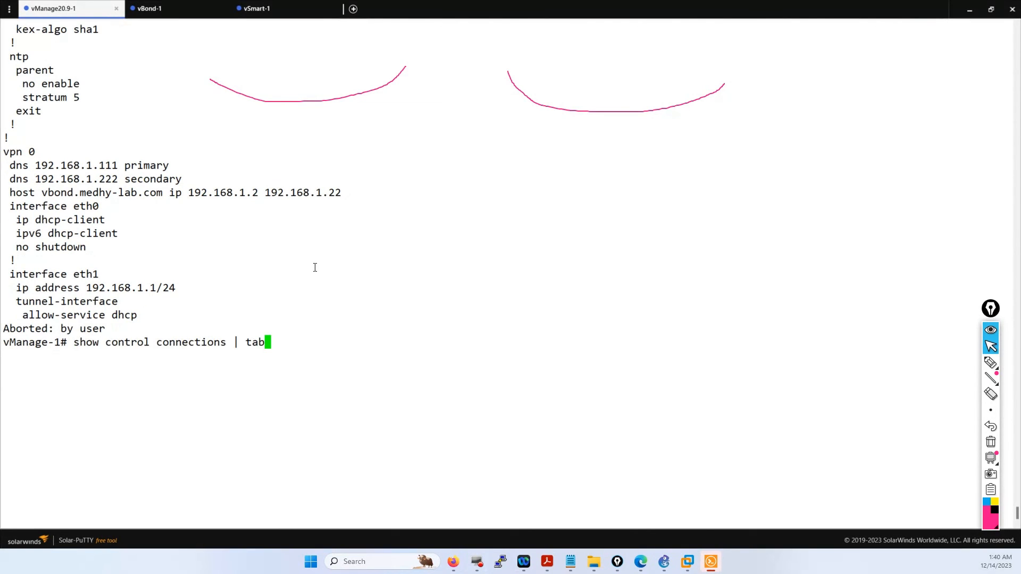
key("Return")
key("Return")
key("Return")
key("Return")
key("Return")
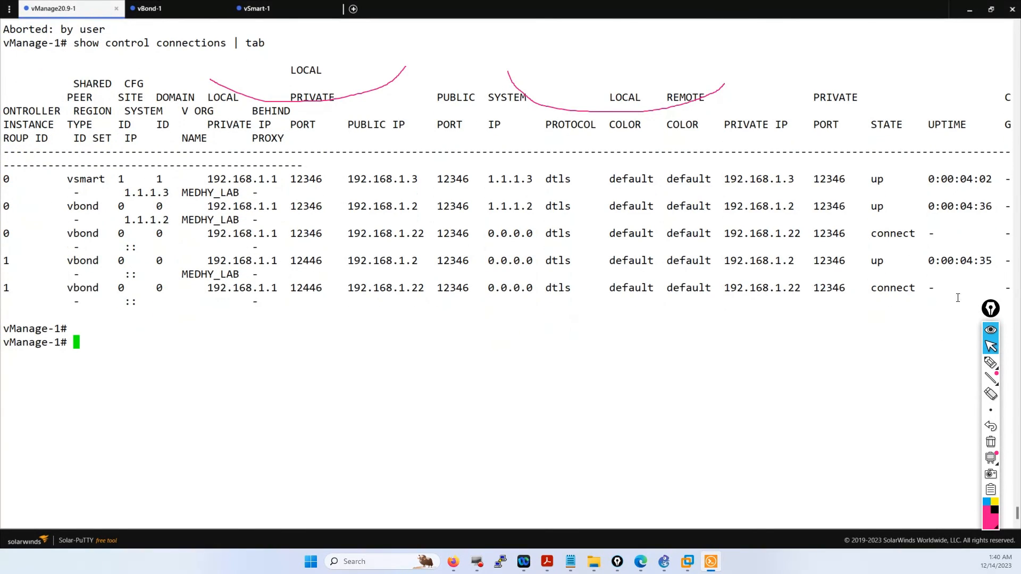
left_click_drag(958, 298, 181, 283)
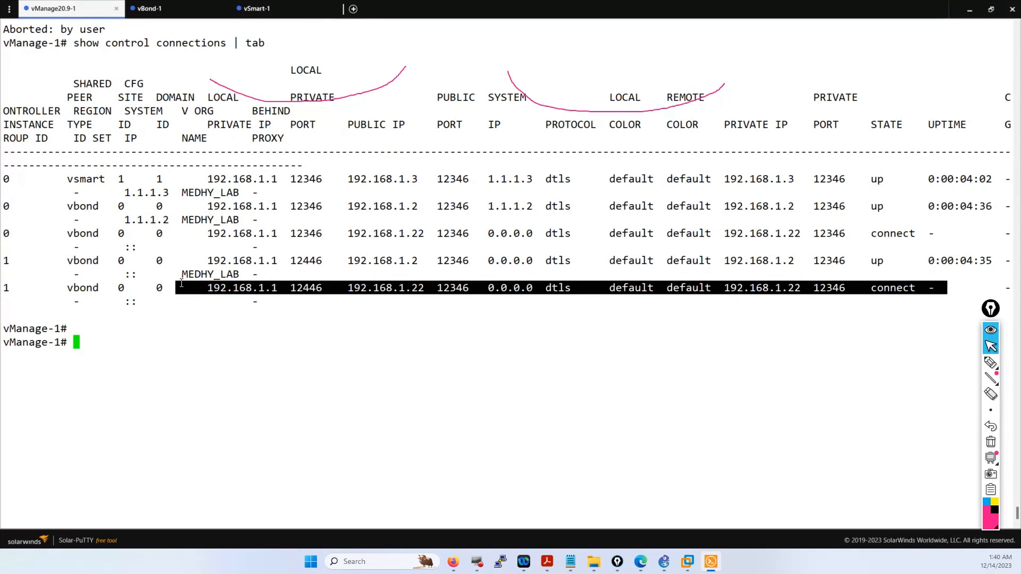
left_click(393, 461)
scroll(393, 460, "up", 6)
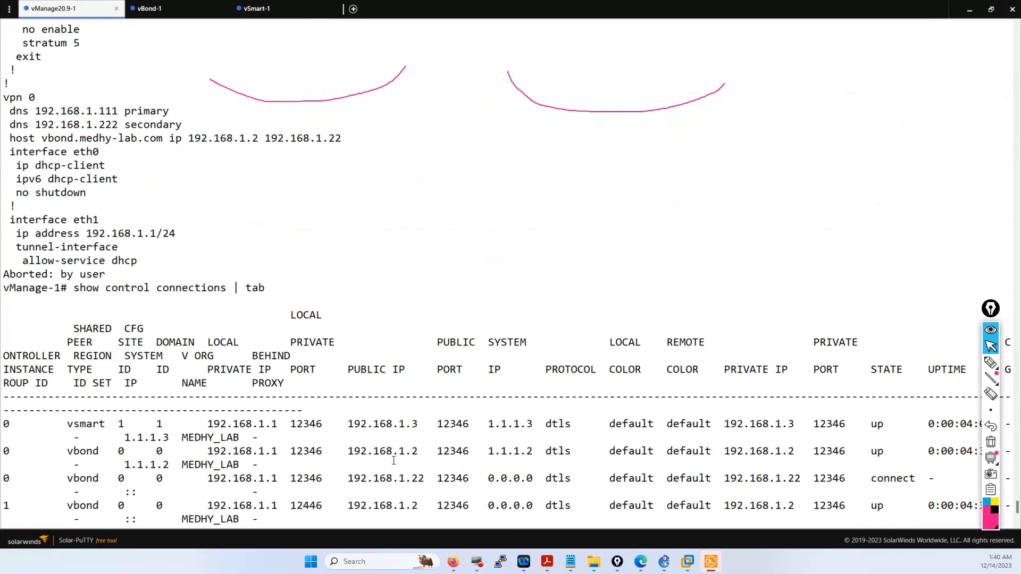